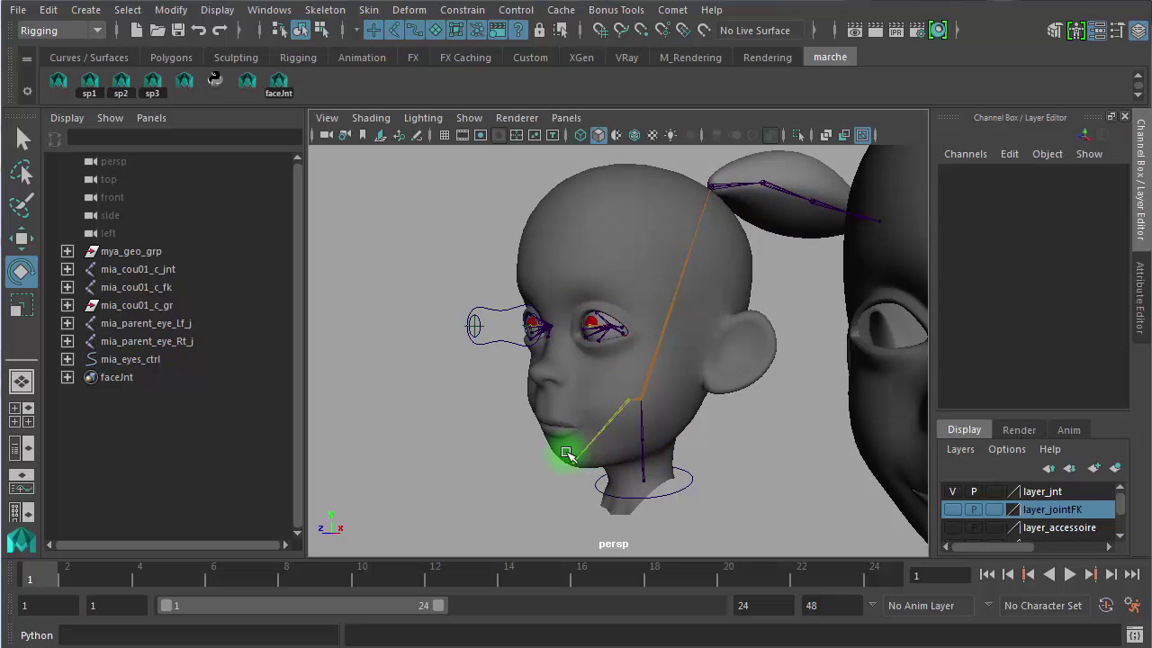
- Open the character's mouth by rotating the jaw joint and set its Rotate Z to 25
left_click(720, 448)
left_click(606, 420)
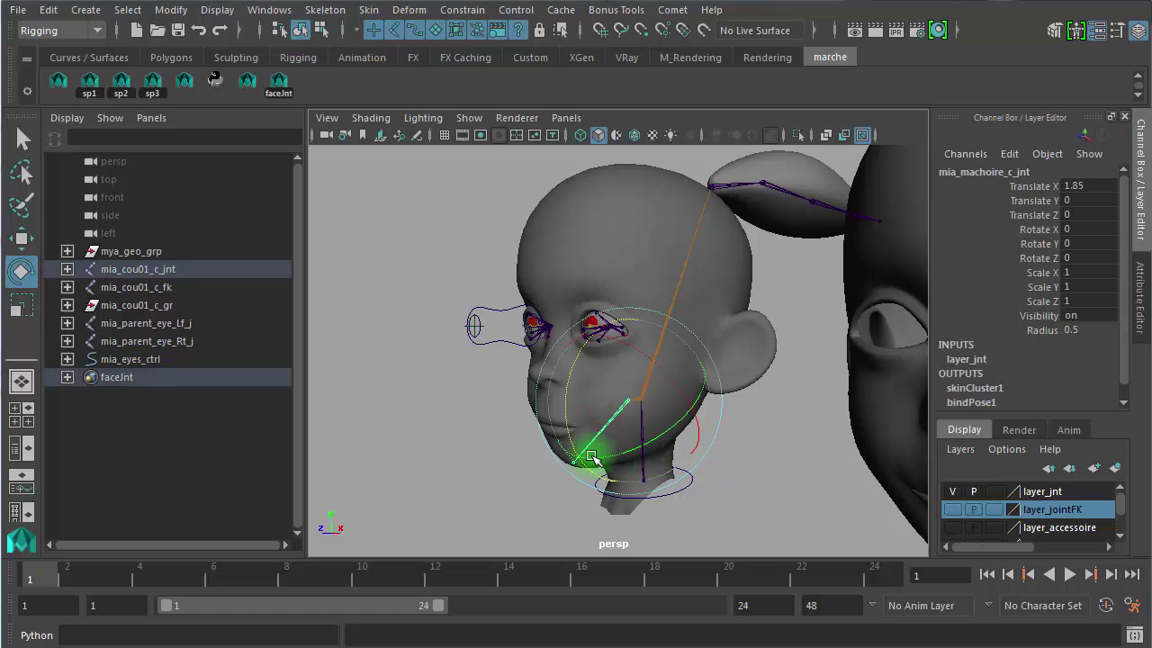
scroll(700, 462, "up", 5)
left_click_drag(690, 451, 850, 486, "alt")
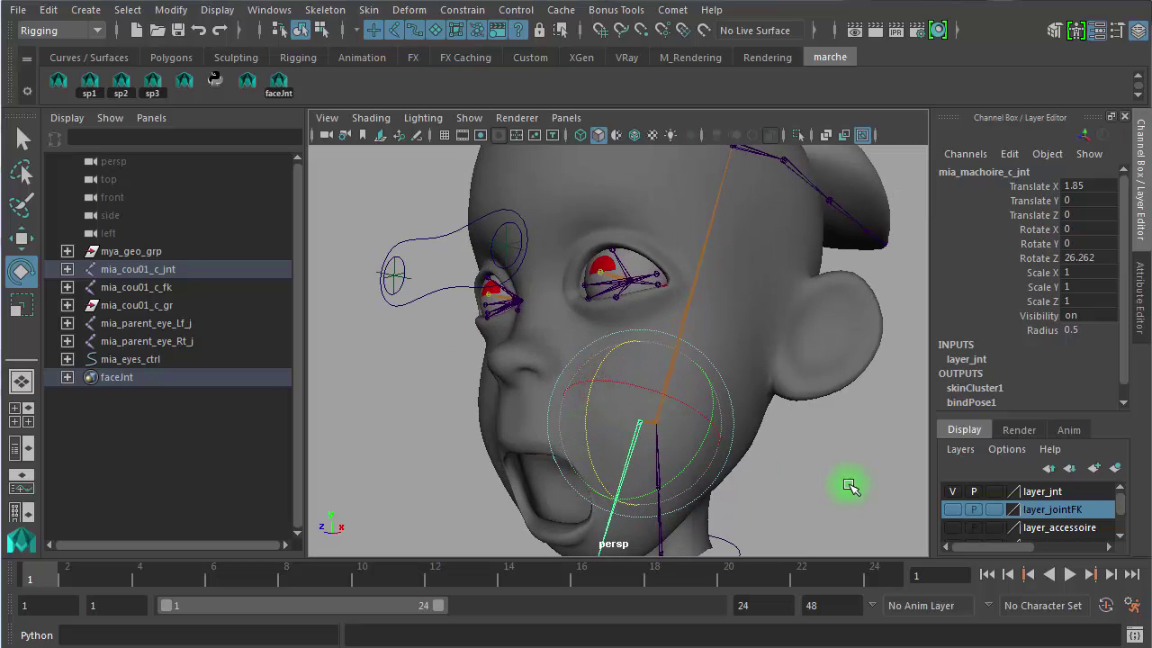
left_click(1085, 256)
type("25")
key("Return")
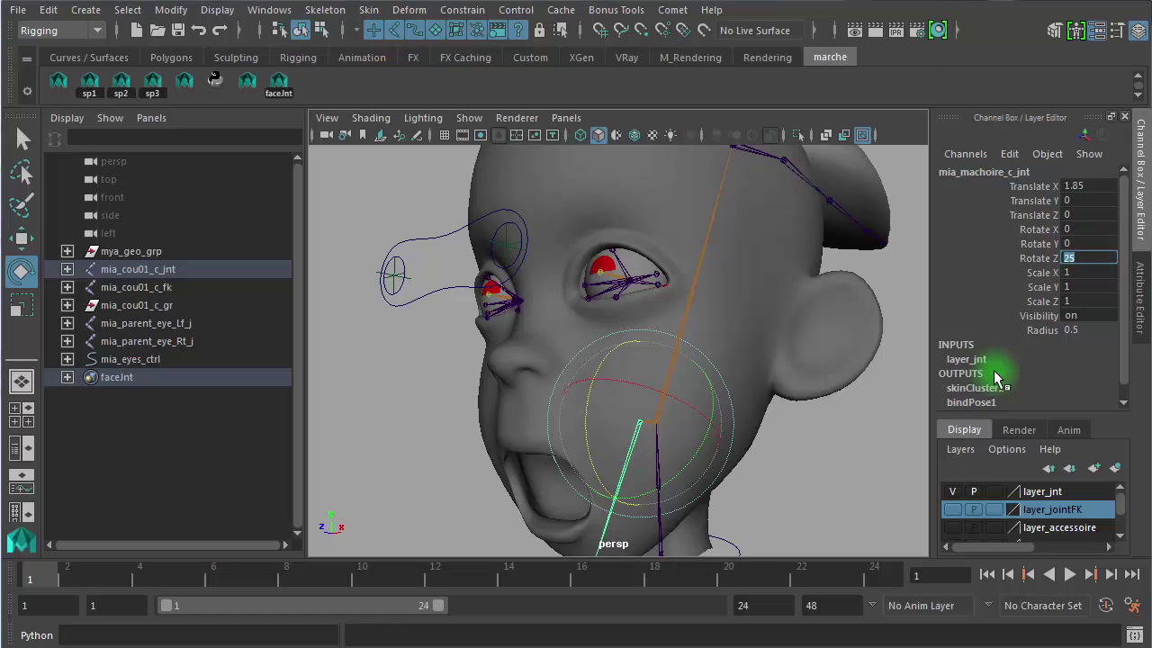
- Duplicate the skinned head mesh in its open-mouth pose
left_click_drag(751, 425, 827, 475, "alt")
left_click(876, 479)
right_click_drag(828, 473, 697, 470, "alt")
left_click_drag(718, 462, 735, 471, "alt")
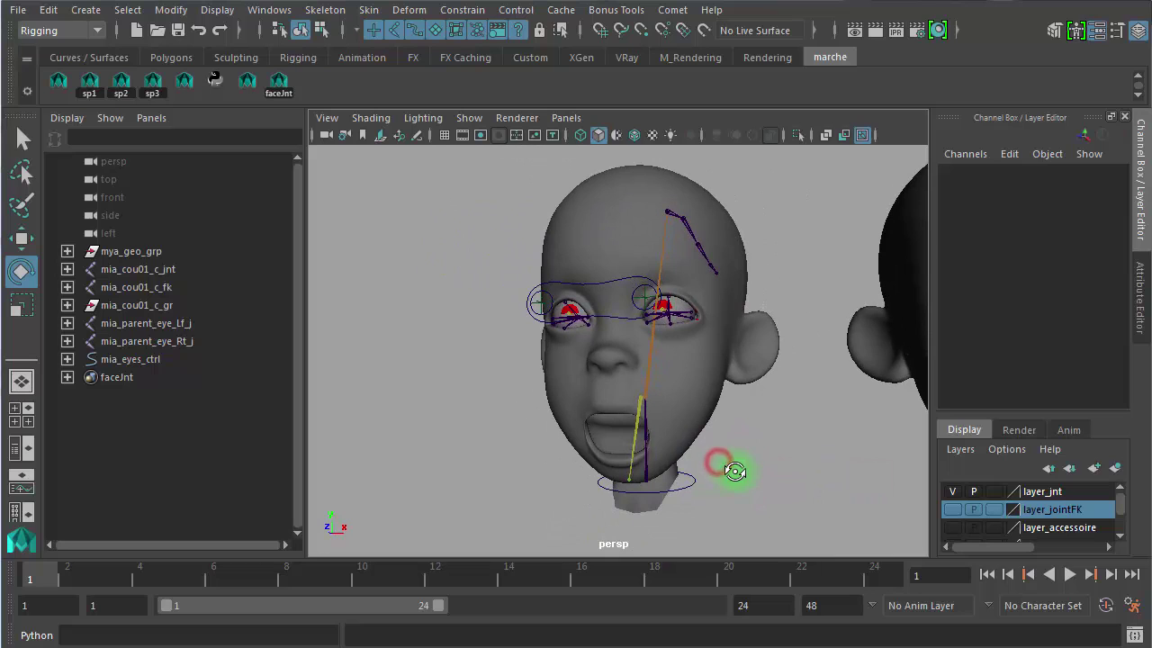
left_click(718, 395)
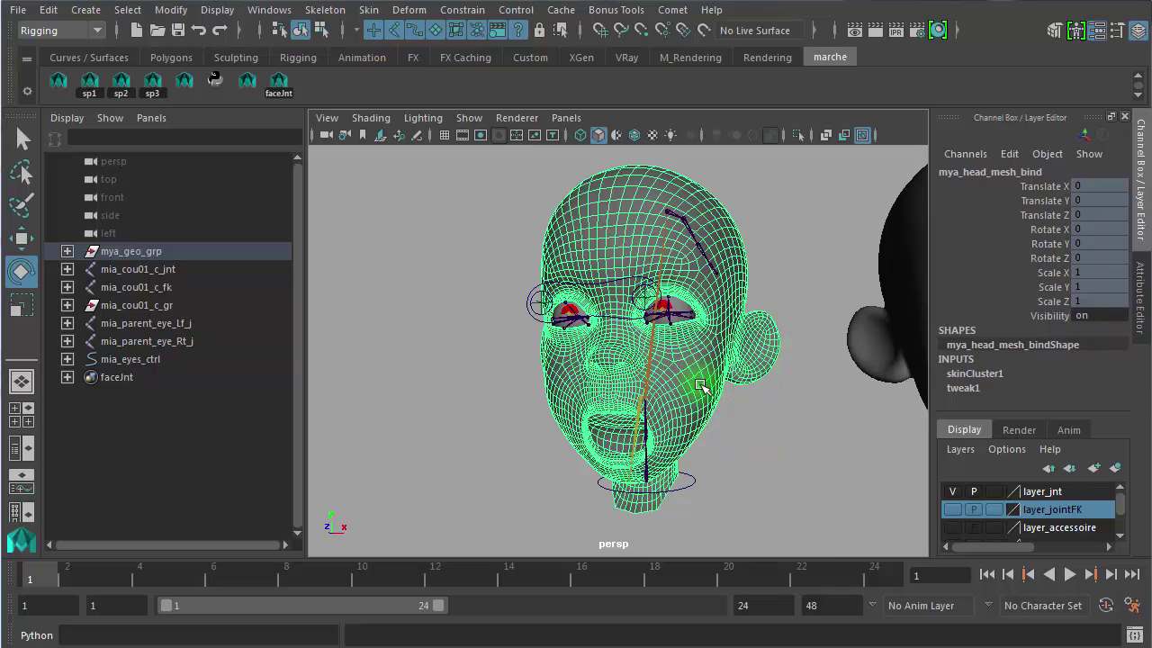
key("ctrl+d")
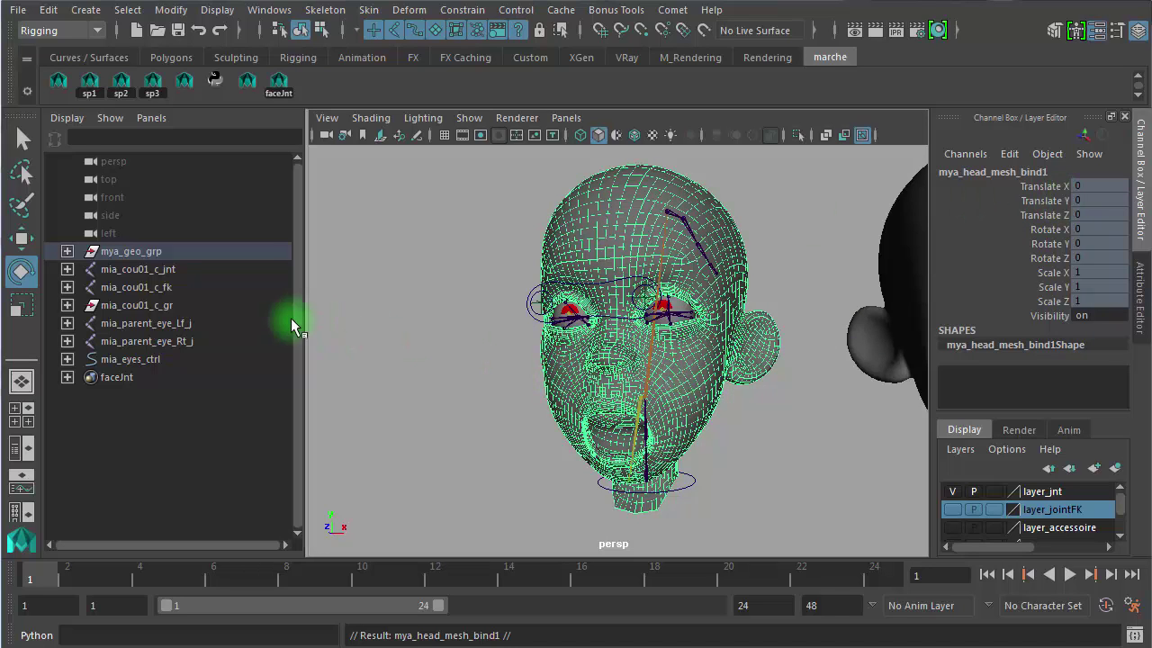
- Unlock Translate X on the duplicated head and move it beside the original, to about -24.76 in X
left_click(1030, 186)
right_click(1032, 191)
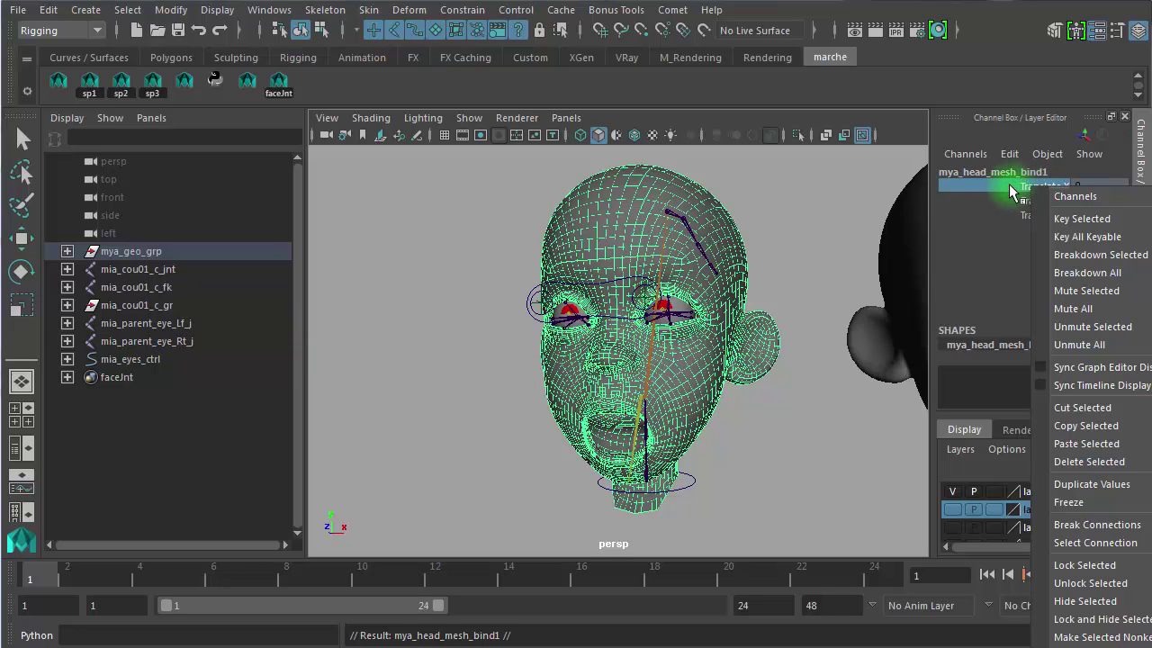
right_click_drag(1022, 198, 1063, 590)
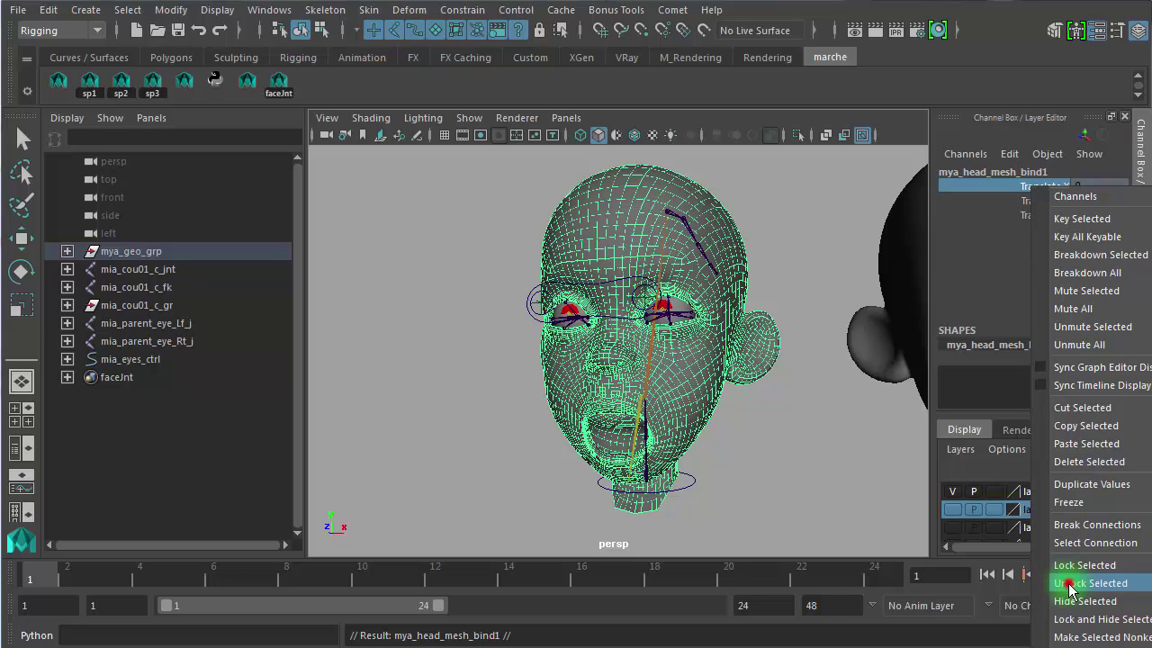
right_click_drag(1069, 589, 1069, 586)
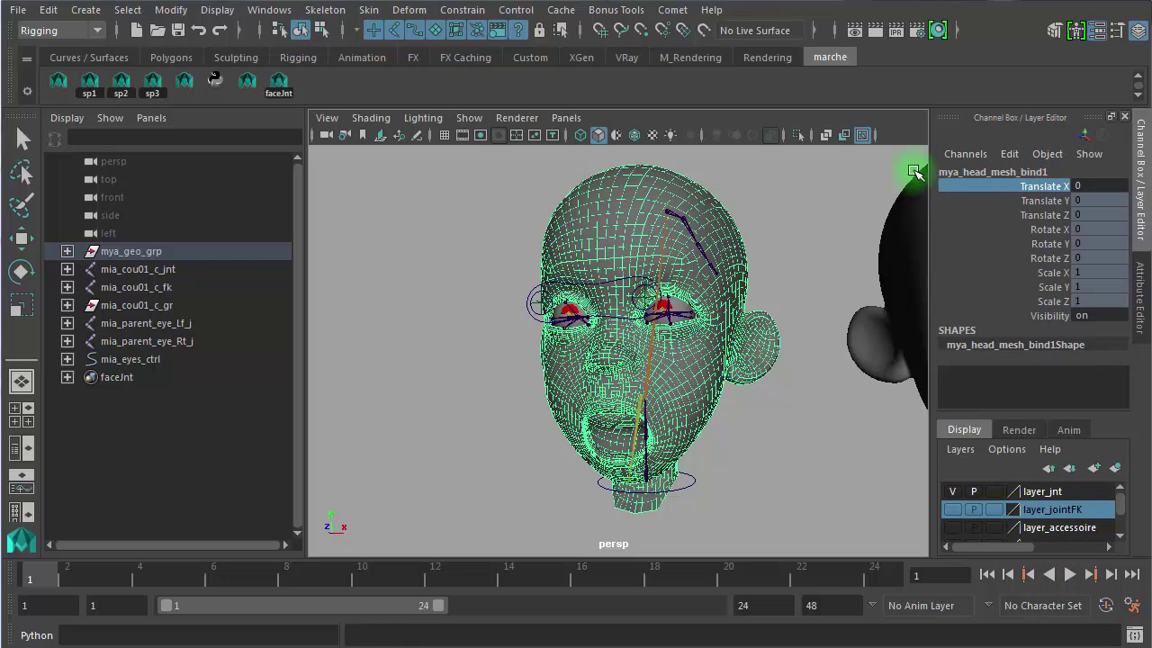
left_click(960, 184)
middle_click_drag(797, 270, 511, 481)
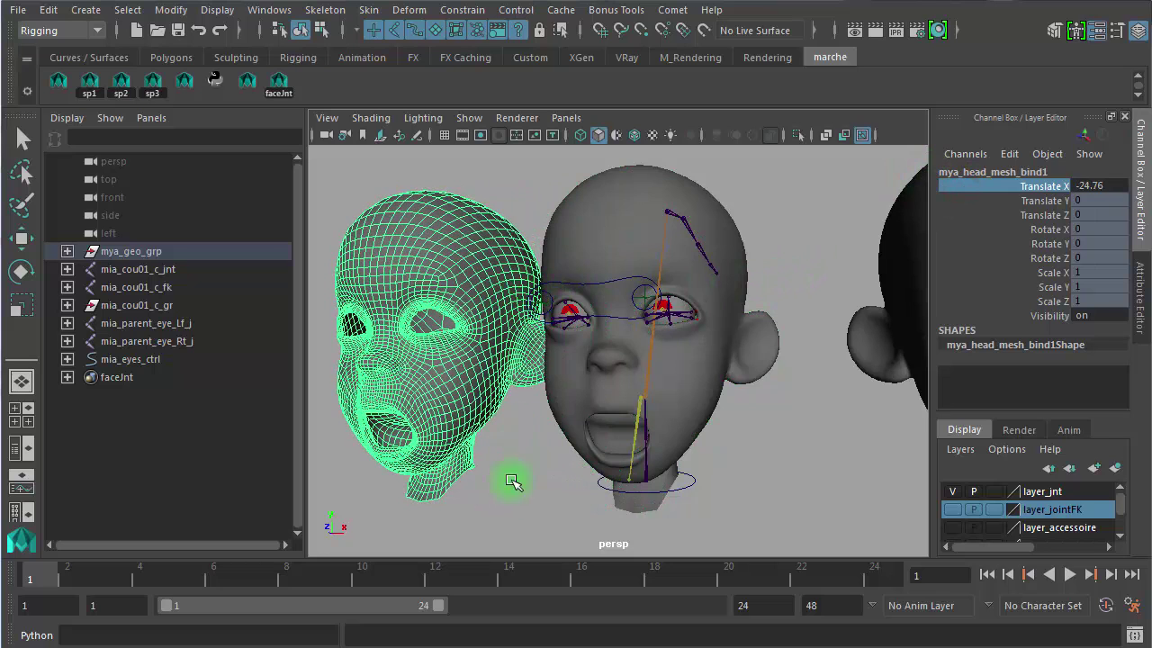
left_click(505, 502)
- Push the duplicate head's left cheek inward about 0.37 units in X with a soft-selected vertex
right_click_drag(497, 464, 526, 461, "alt")
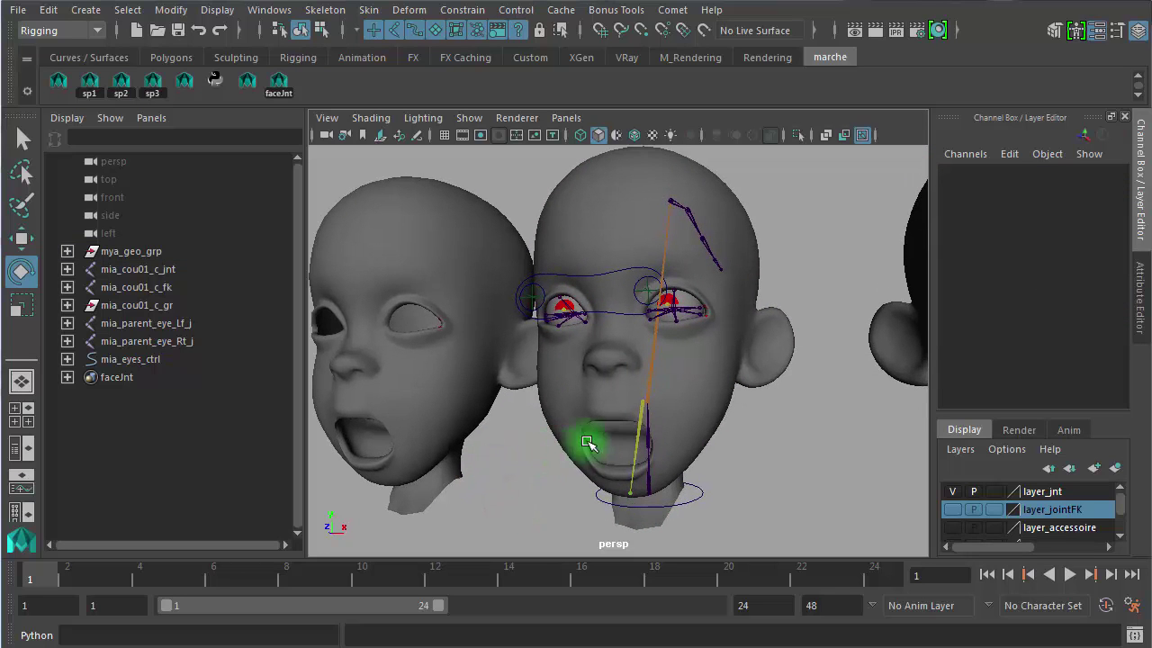
middle_click_drag(717, 432, 917, 416, "alt")
right_click_drag(682, 437, 848, 428, "alt")
left_click(650, 413)
right_click_drag(650, 413, 569, 326)
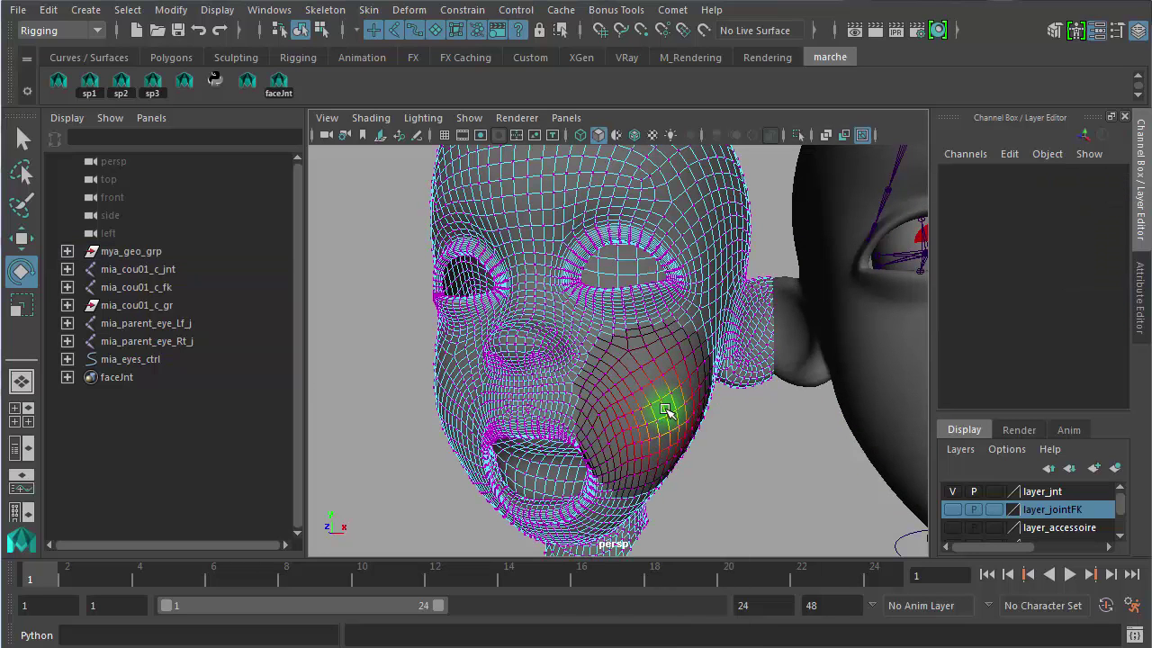
left_click(665, 414)
left_click_drag(665, 414, 663, 438)
key("w")
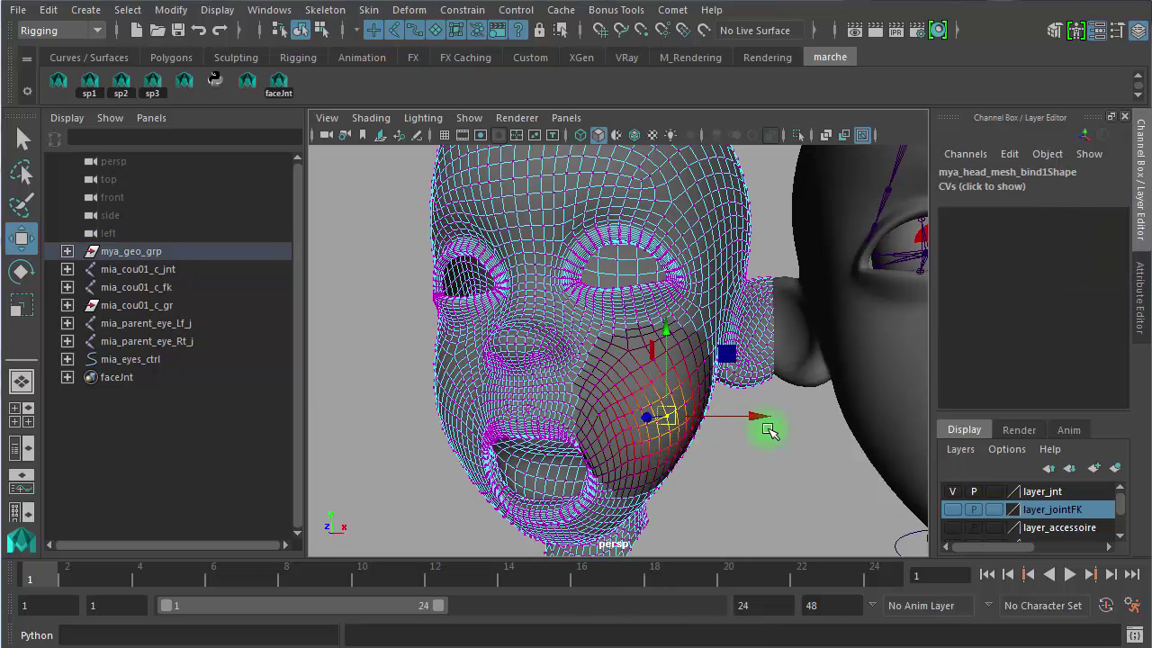
left_click_drag(766, 419, 768, 420)
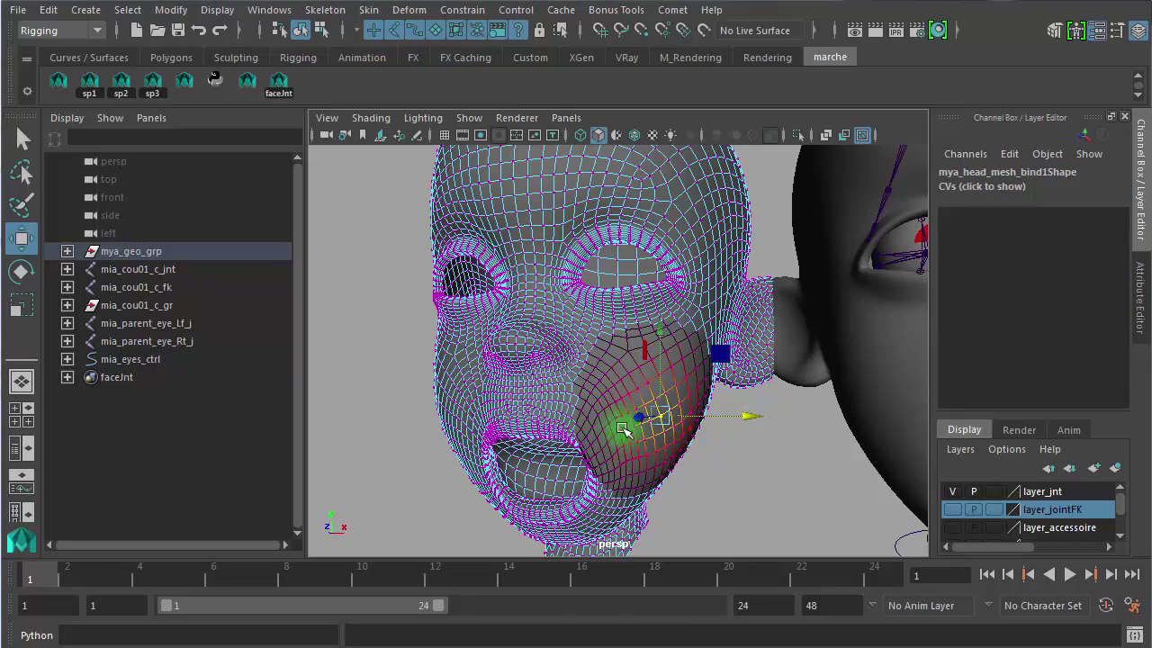
- Push the duplicate's right cheek inward about 0.62 units in X with a soft-selected vertex, and return to object mode
left_click_drag(644, 426, 742, 420, "alt")
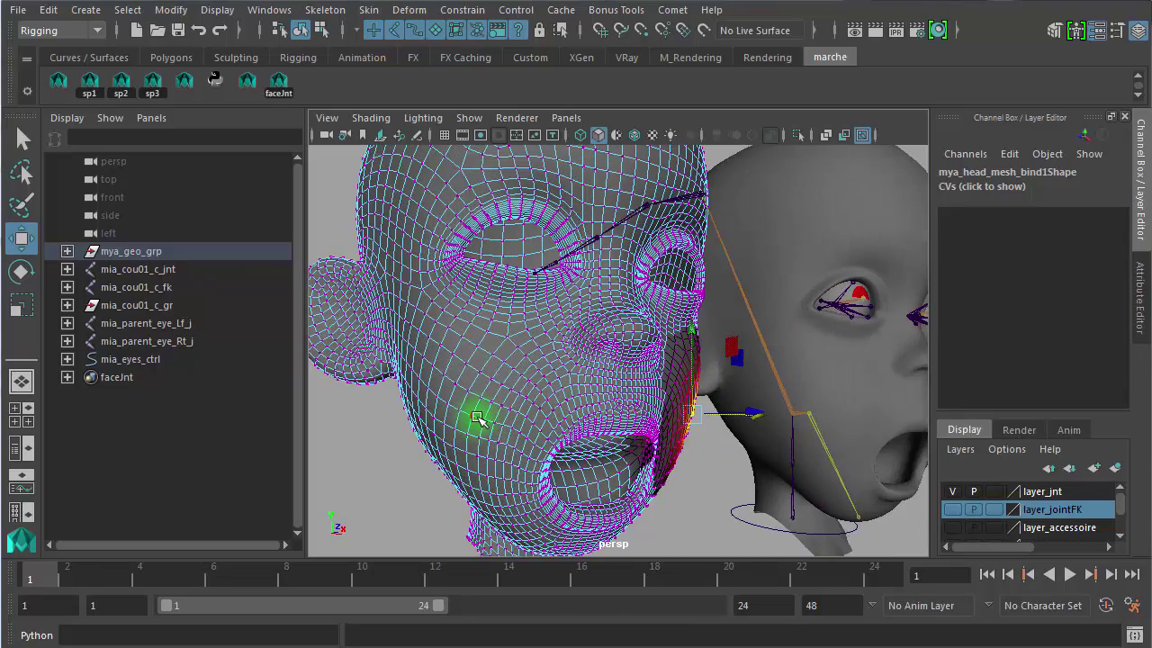
left_click(477, 416)
left_click_drag(481, 435, 441, 439, "alt")
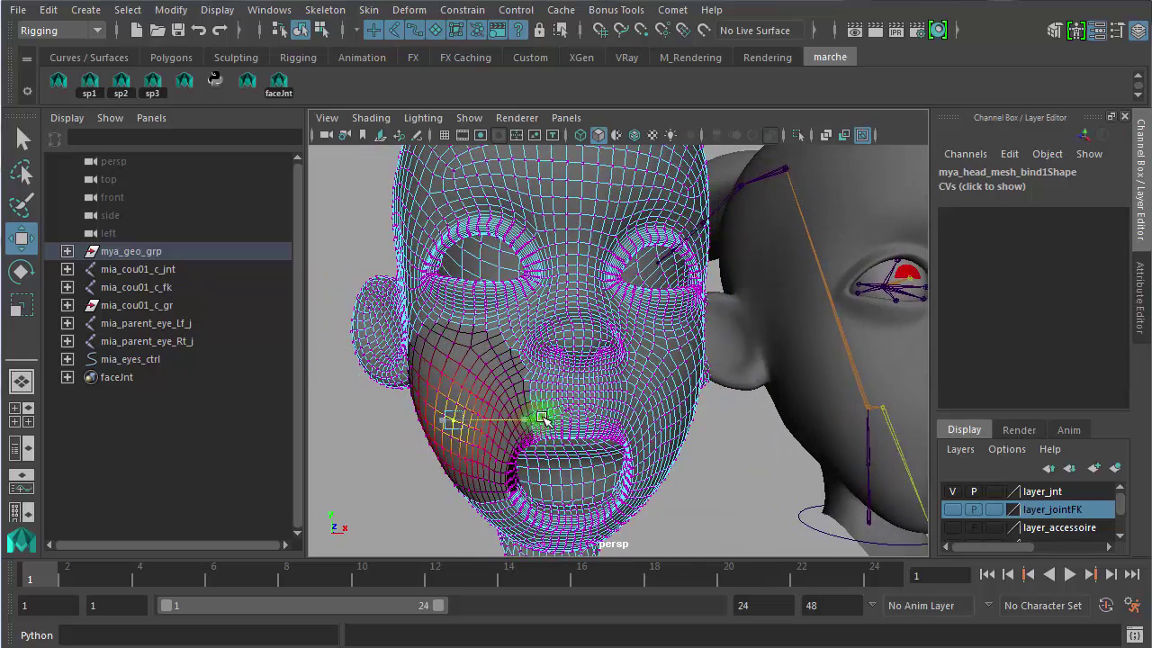
right_click_drag(675, 322, 760, 296)
left_click(656, 438)
right_click_drag(613, 454, 547, 441, "alt")
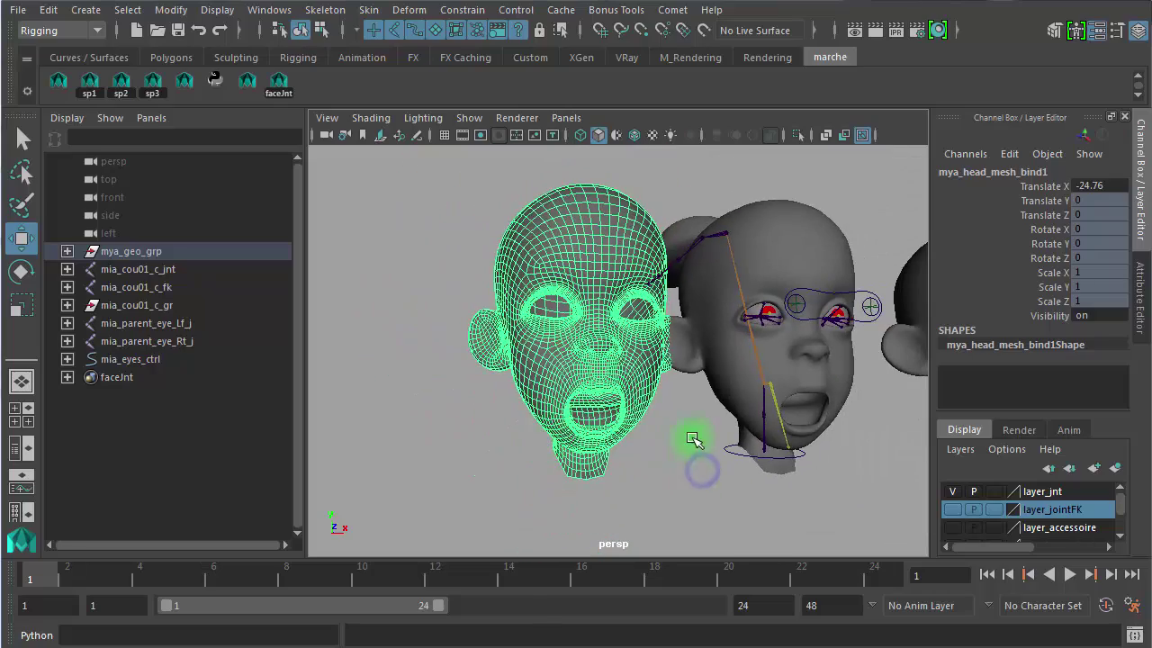
left_click_drag(694, 440, 557, 454, "alt")
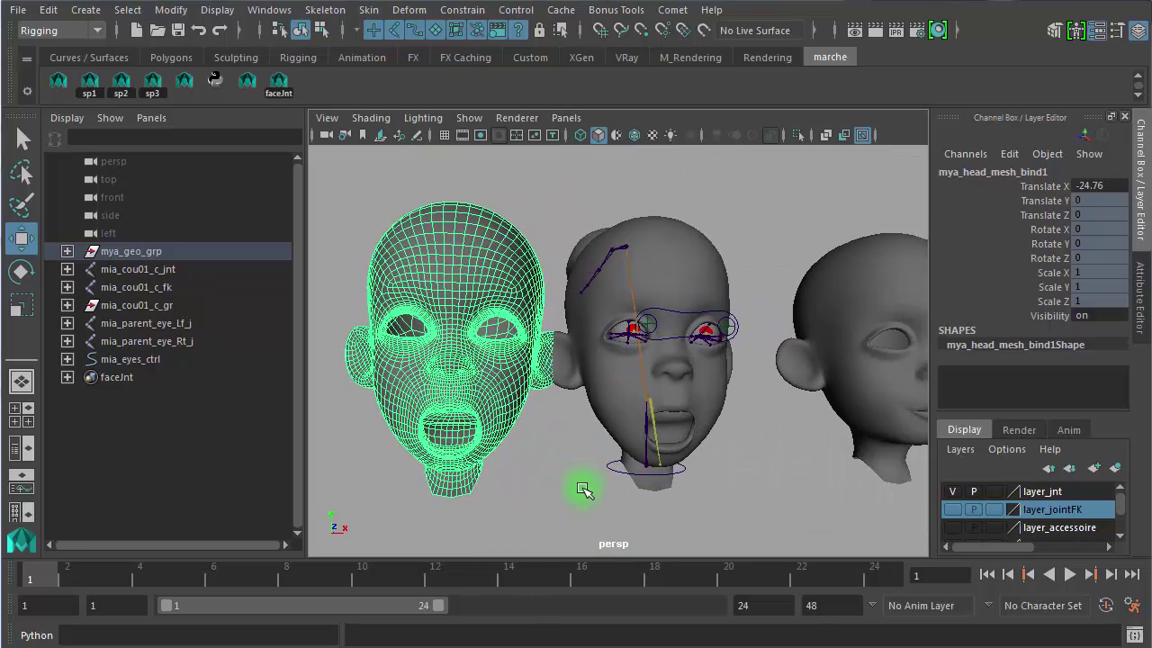
- Check the load status of extractDeltas.py in the Plug-in Manager and close the manager
left_click(582, 489)
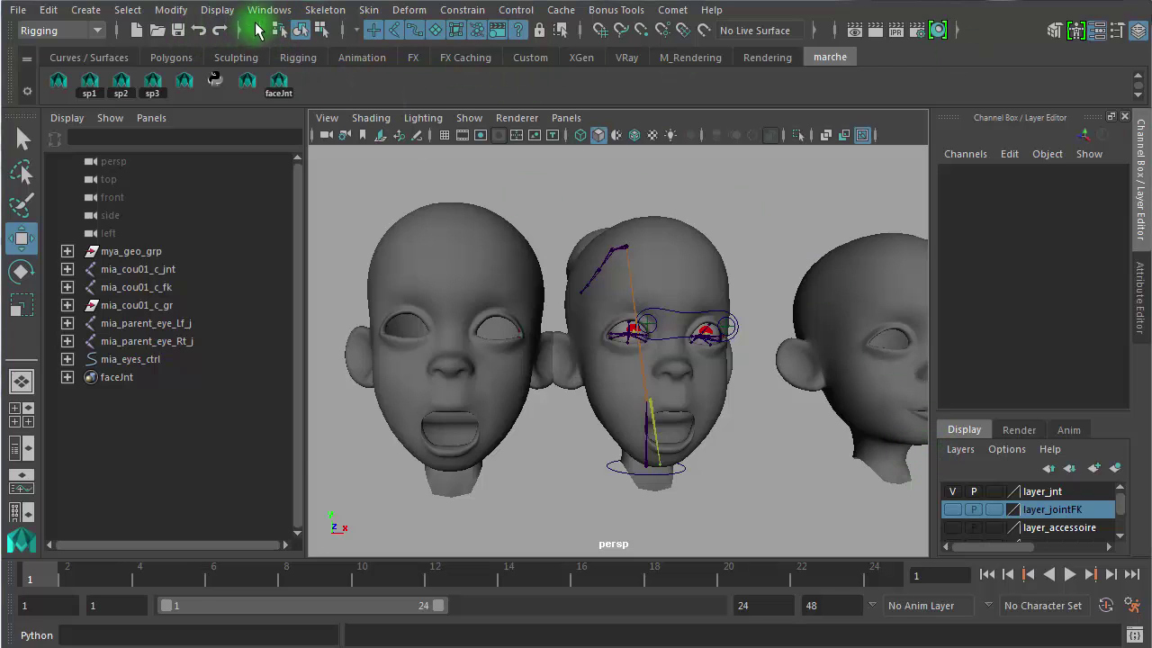
left_click(275, 10)
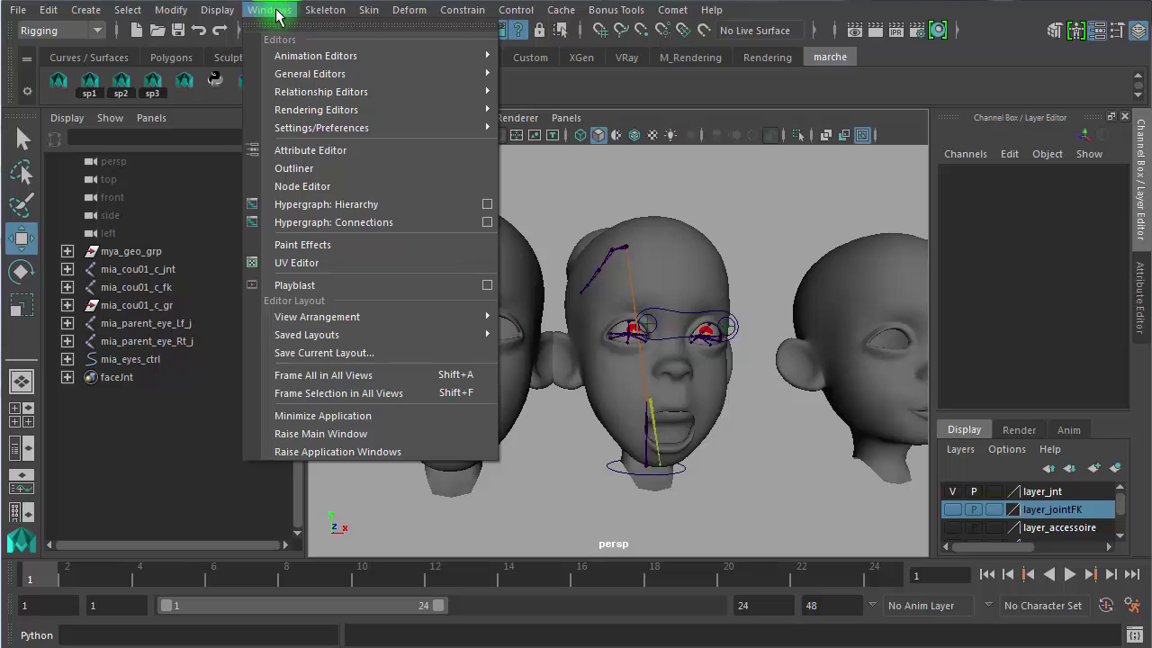
mouse_move(323, 130)
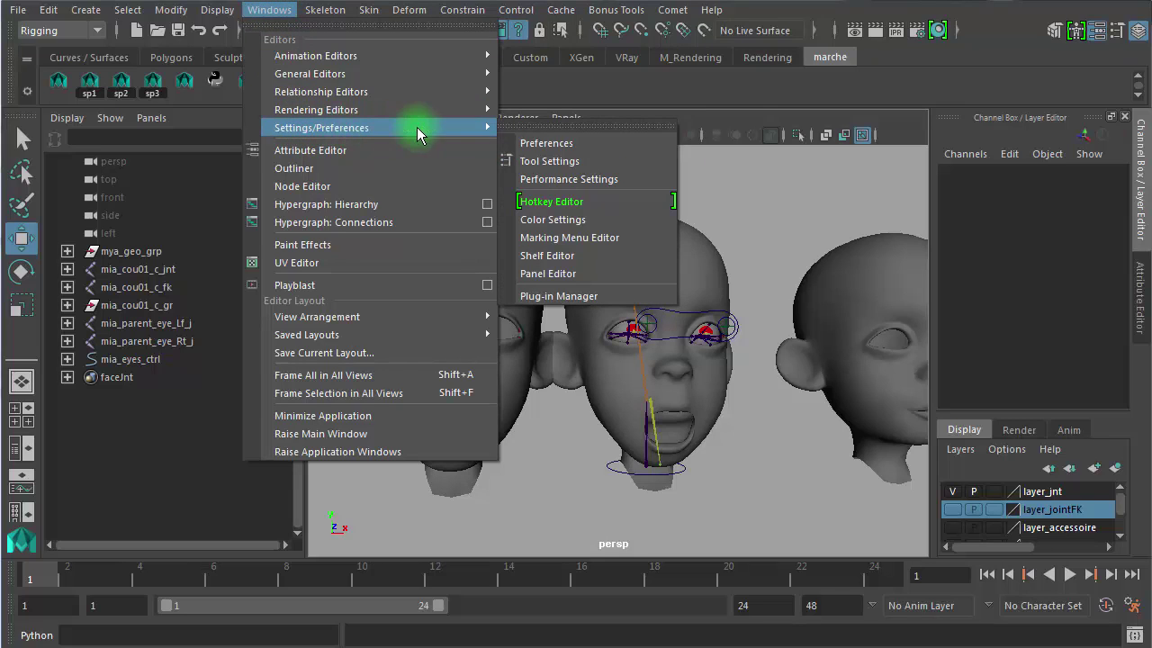
left_click(596, 298)
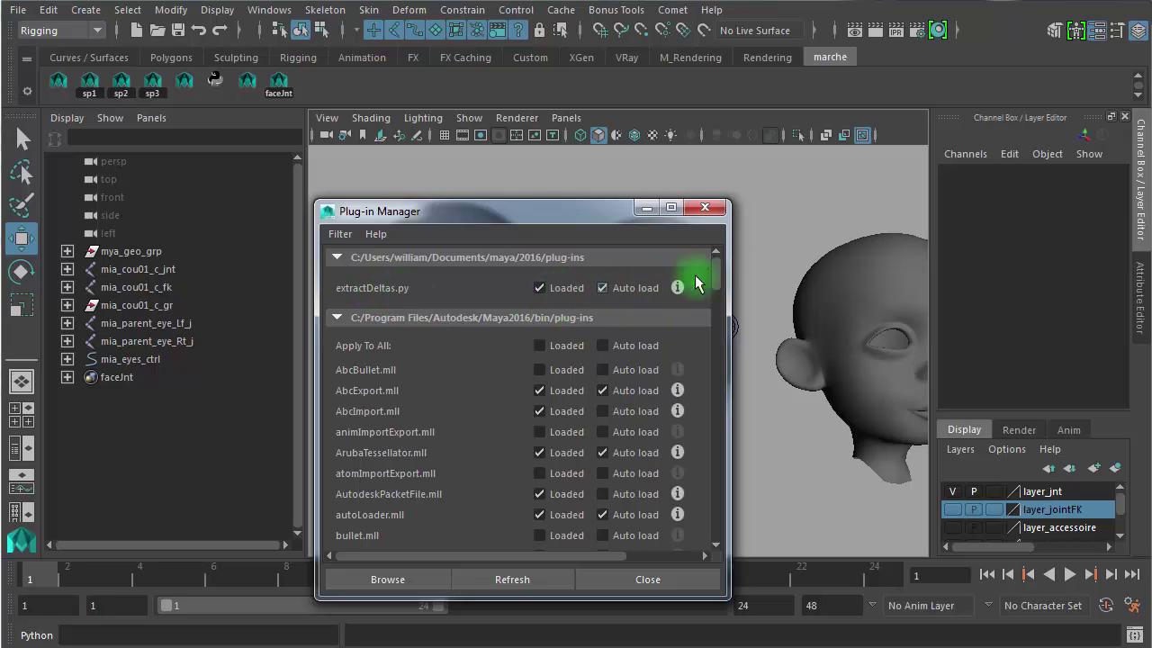
left_click(707, 209)
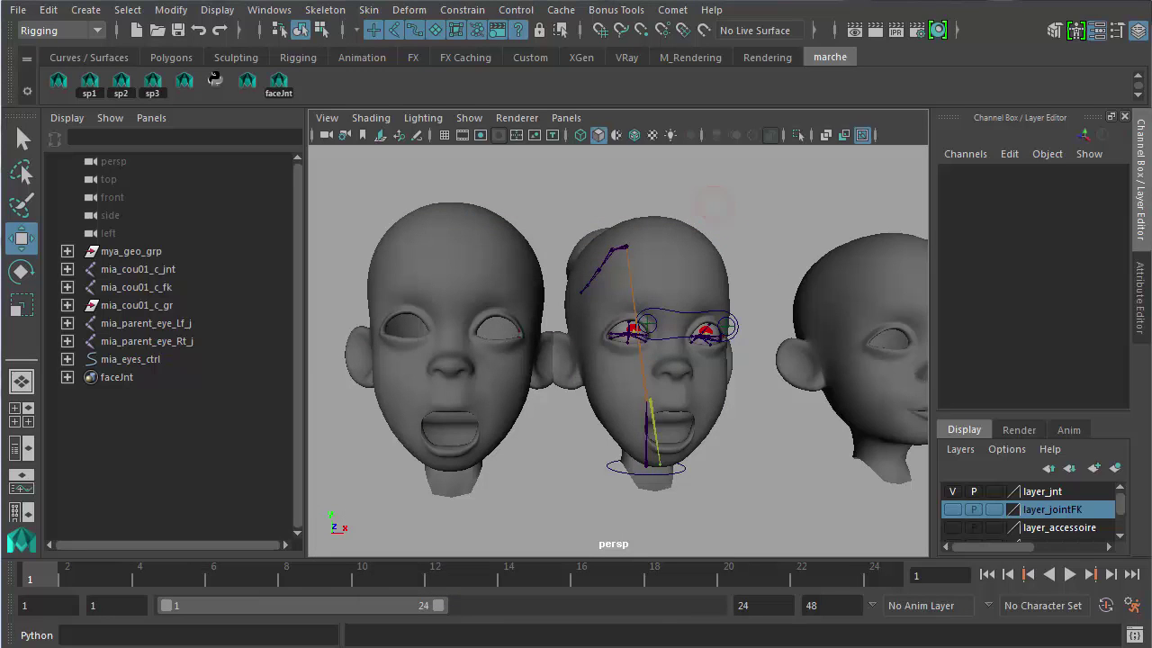
- Bring up the Script Editor, enlarge the script text and examine the extractDeltas command template and its -s argument
left_click_drag(720, 2, 581, 1)
scroll(694, 546, "up", 4, "ctrl")
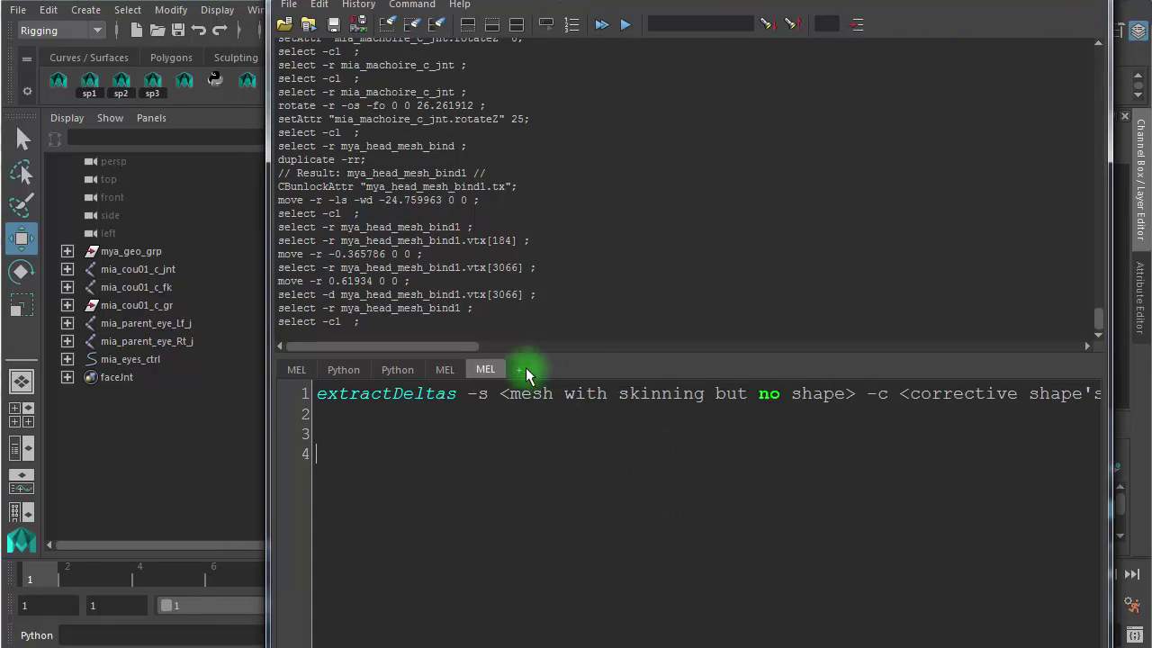
double_click(457, 392)
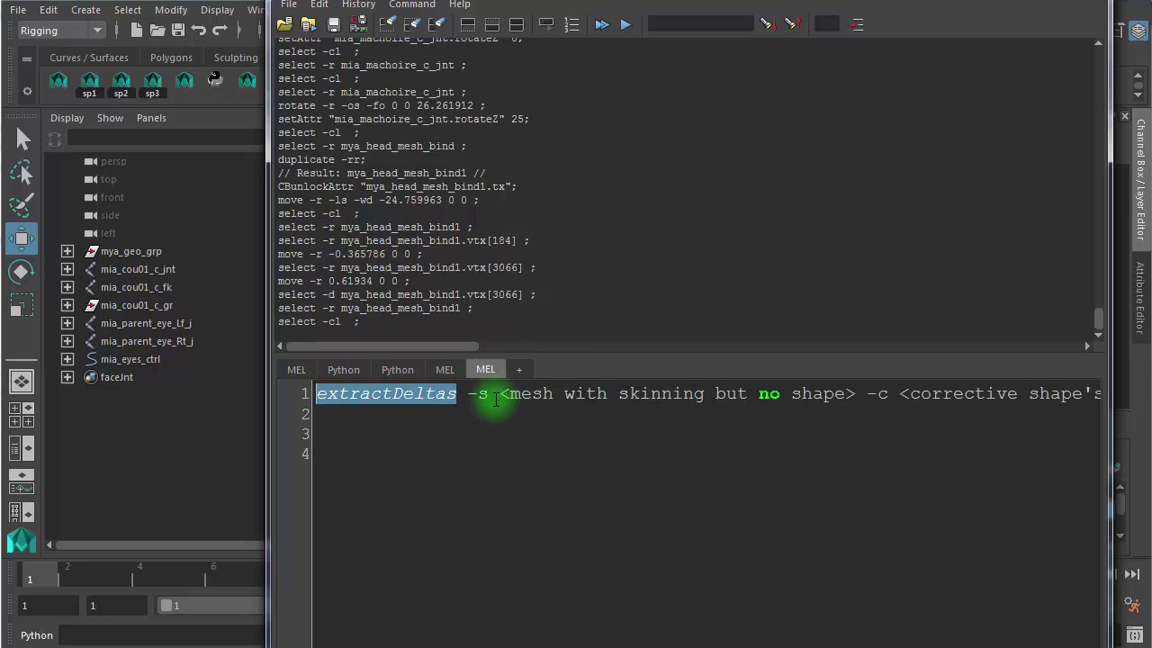
left_click(603, 410)
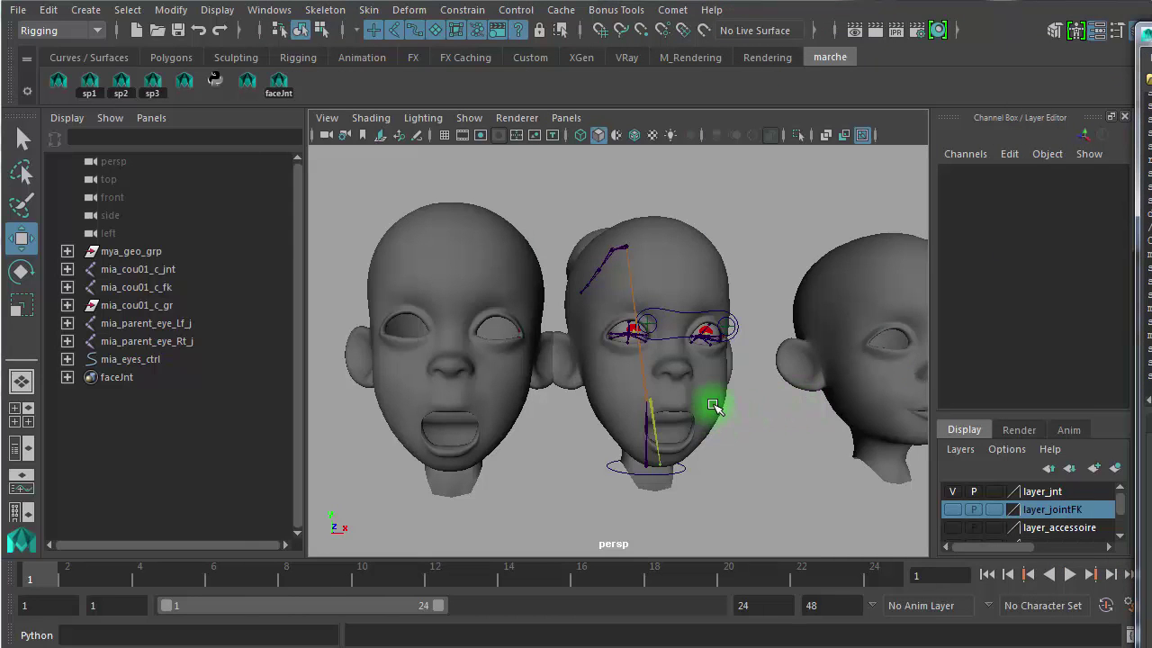
- Inspect the original skinned head mesh from several angles and compare it with the -s argument's description in the script
left_click(714, 406)
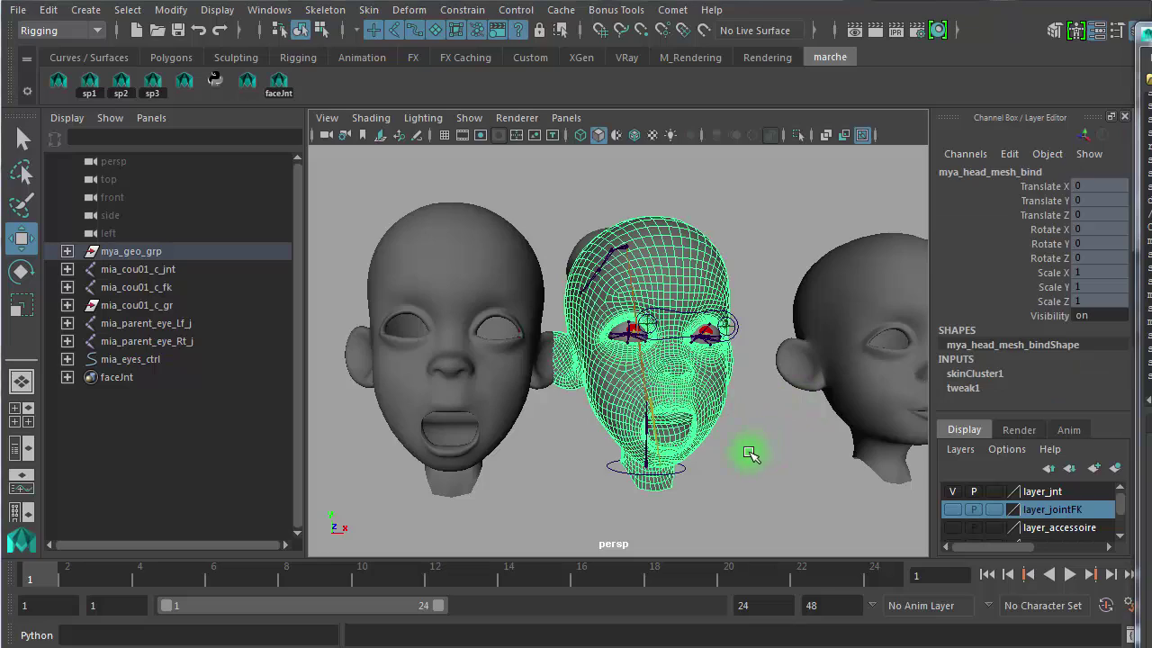
left_click_drag(737, 462, 585, 459, "alt")
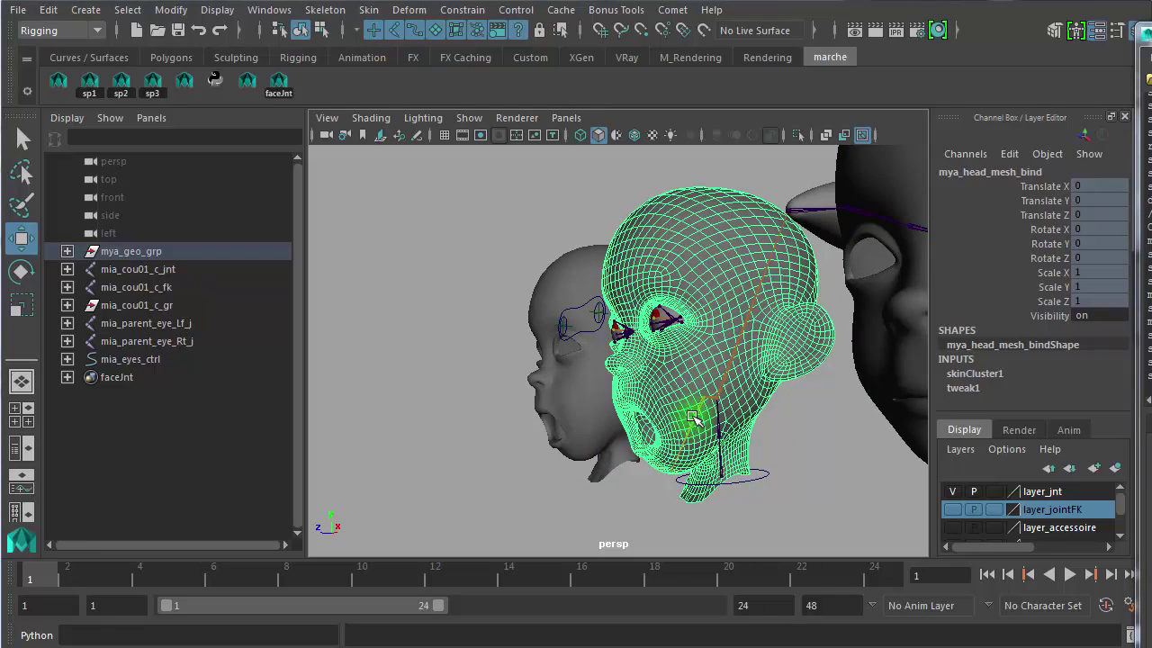
left_click_drag(585, 494, 728, 495, "alt")
left_click(806, 463)
left_click(738, 400)
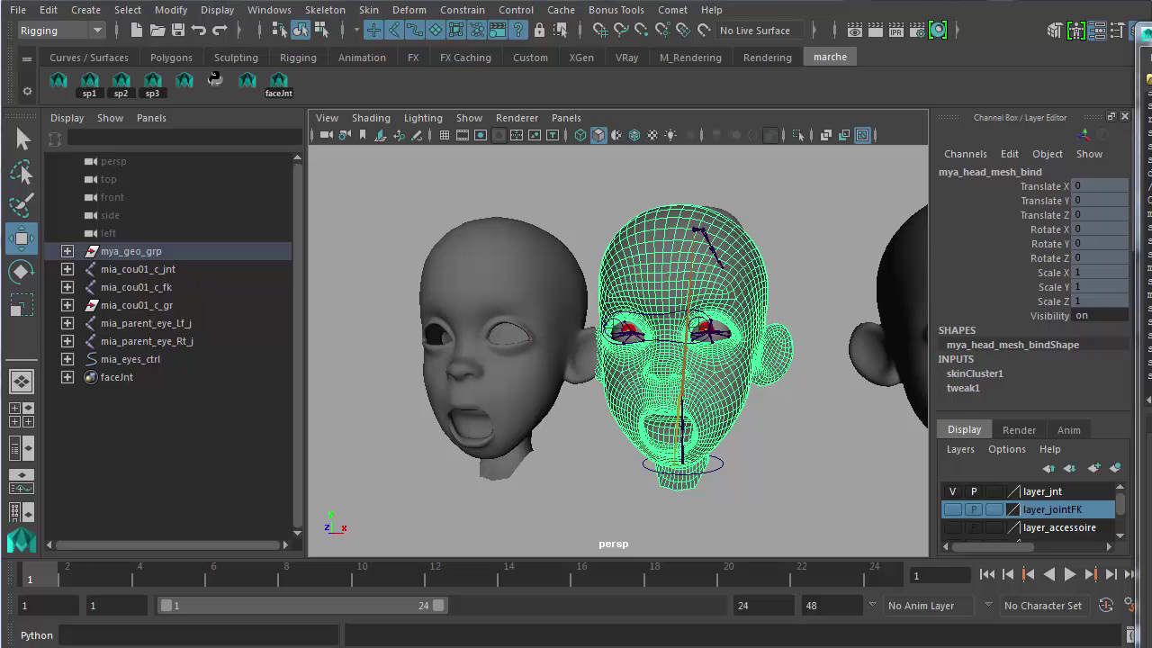
left_click_drag(1150, 35, 692, 0)
left_click(826, 482)
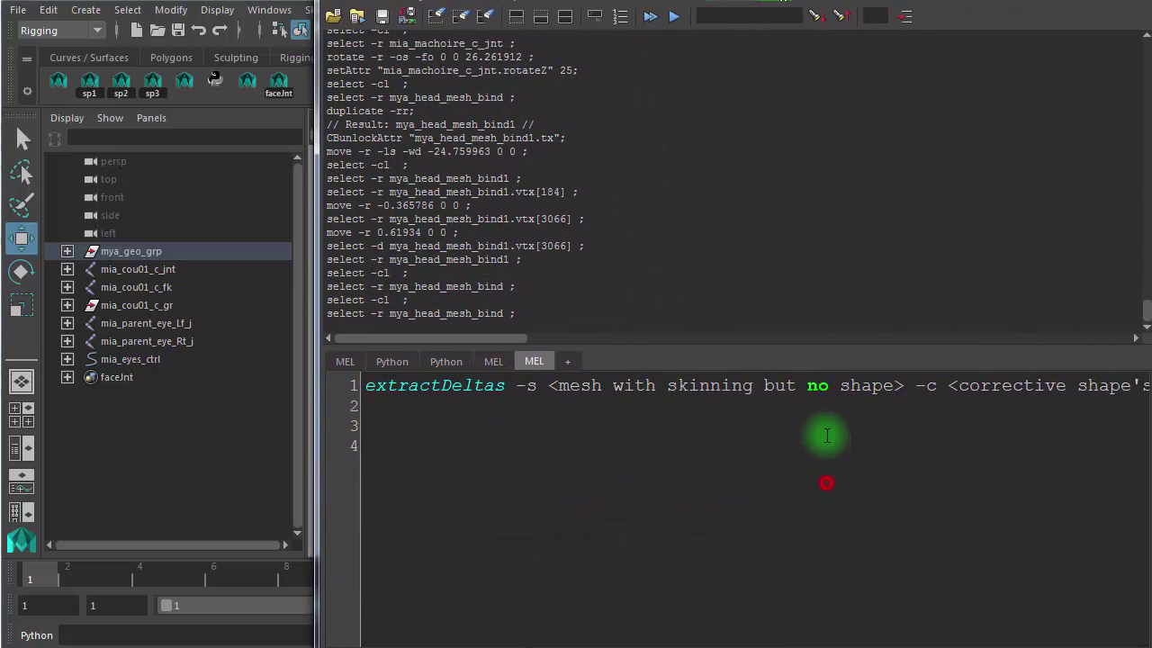
left_click_drag(808, 385, 893, 386)
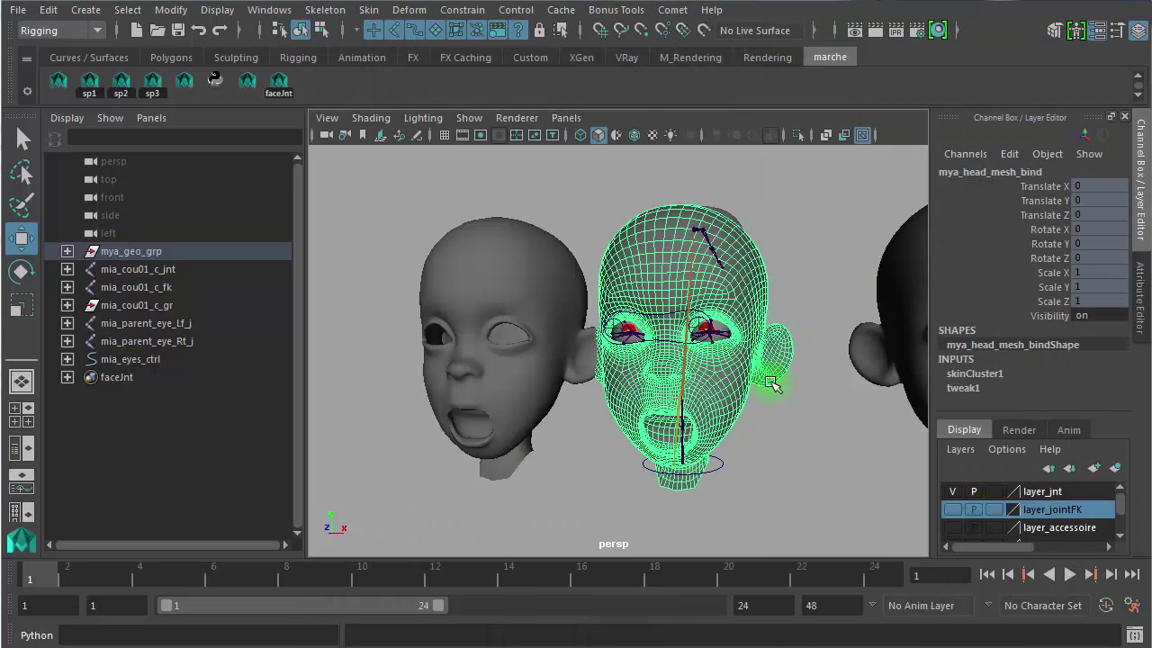
left_click(790, 440)
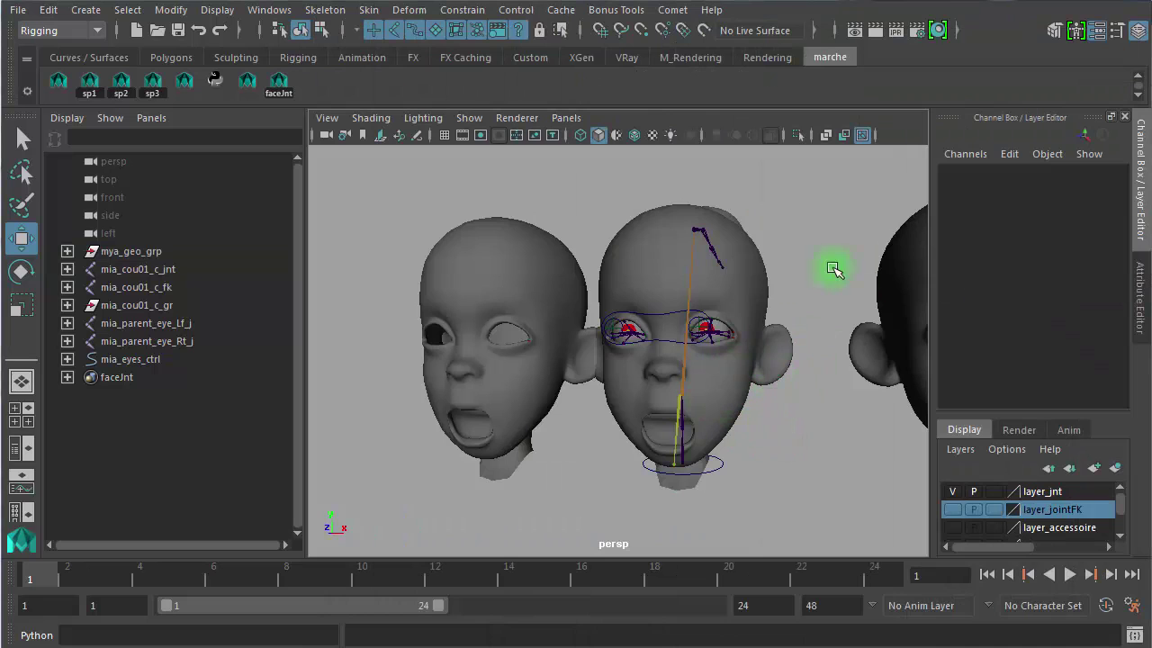
- Replace the -s placeholder in the extractDeltas command with the copied name of the skinned head, mya_head_mesh_bind
left_click(732, 410)
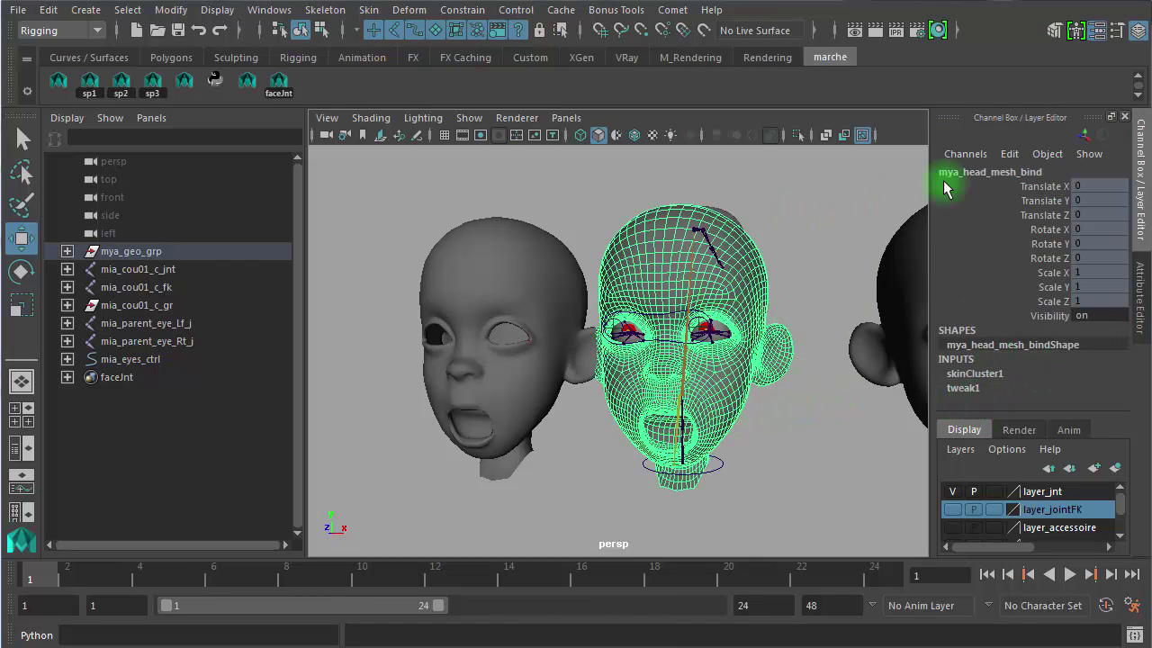
left_click(1005, 172)
key("ctrl+c")
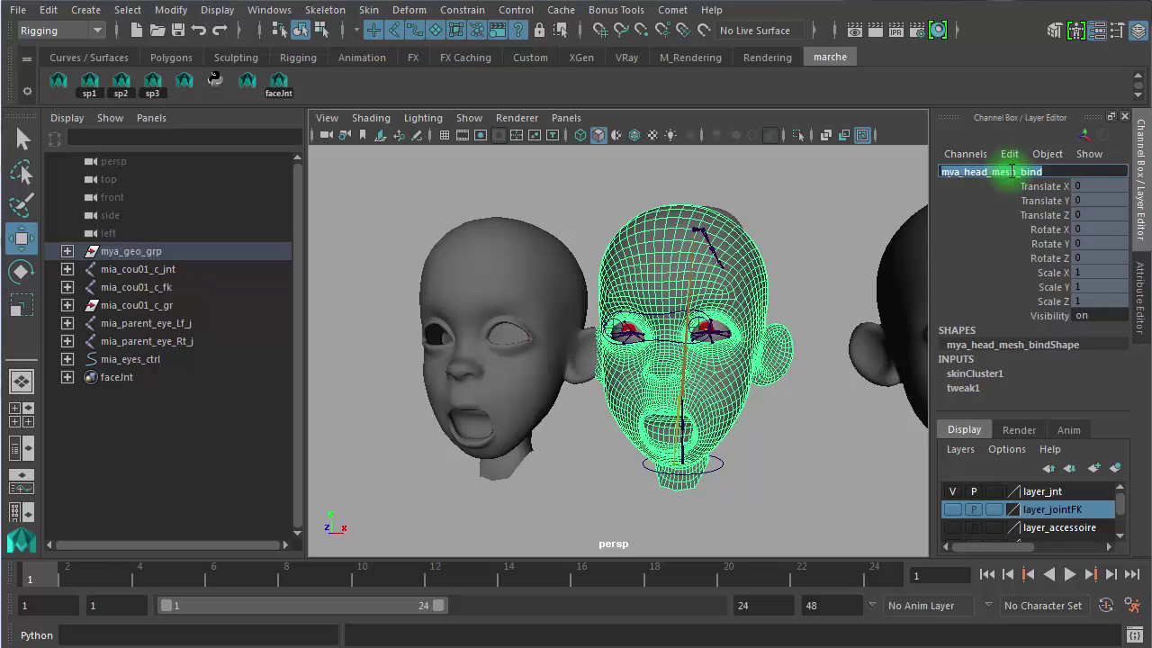
left_click_drag(1151, 97, 887, 39)
left_click(904, 612)
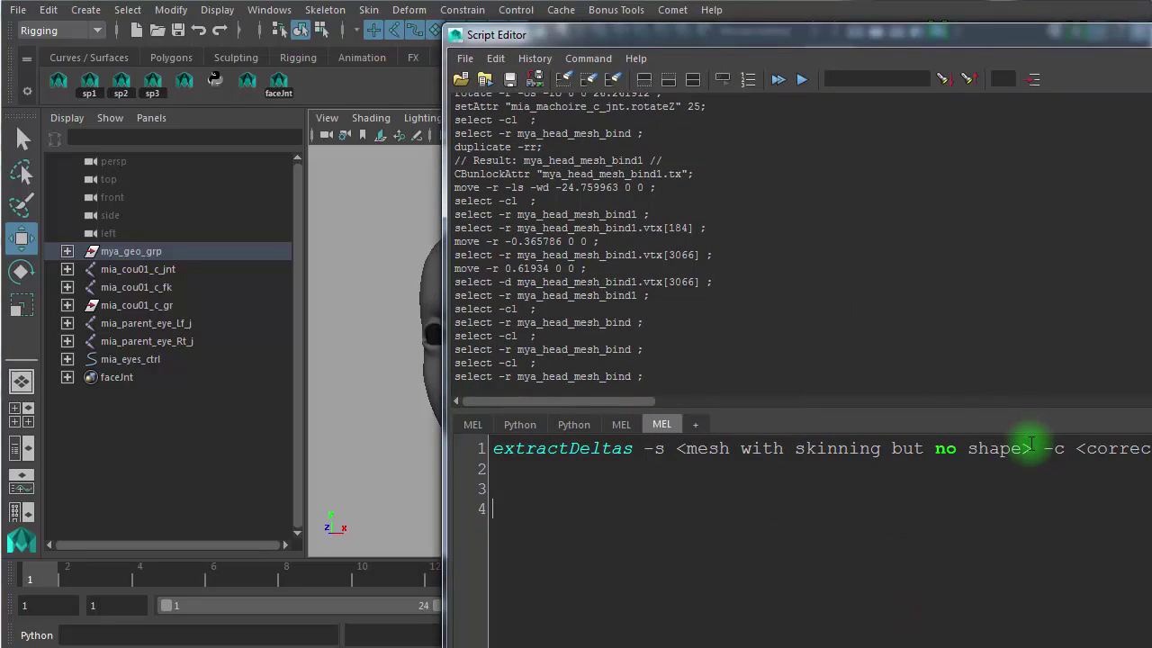
left_click_drag(1032, 448, 677, 452)
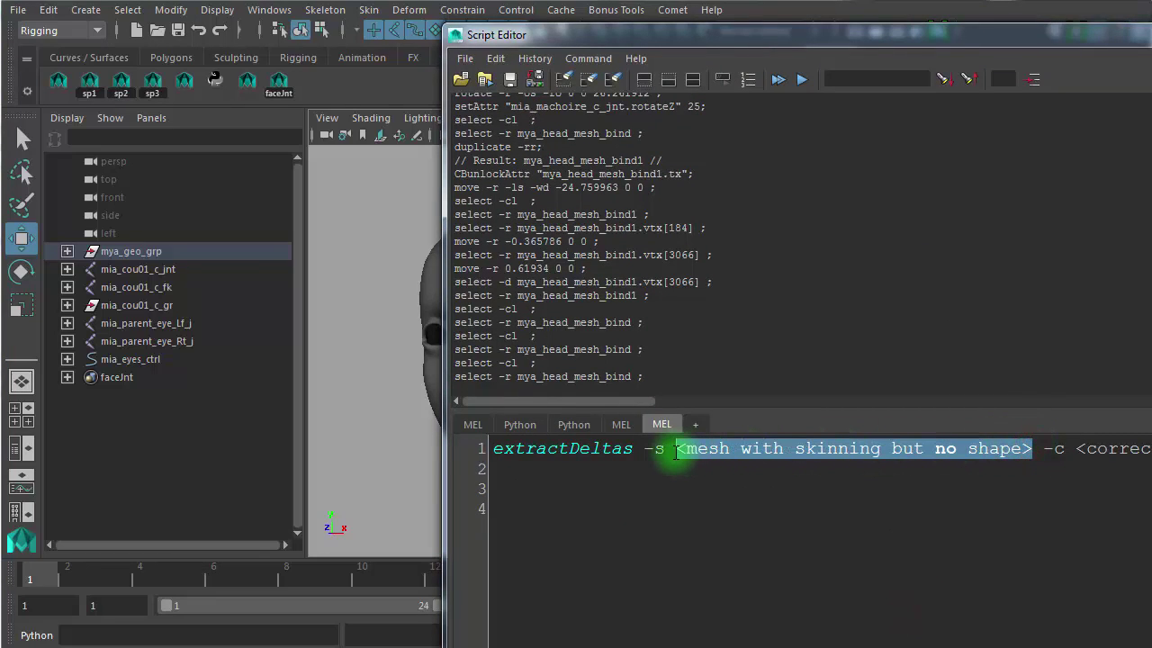
key("ctrl+v")
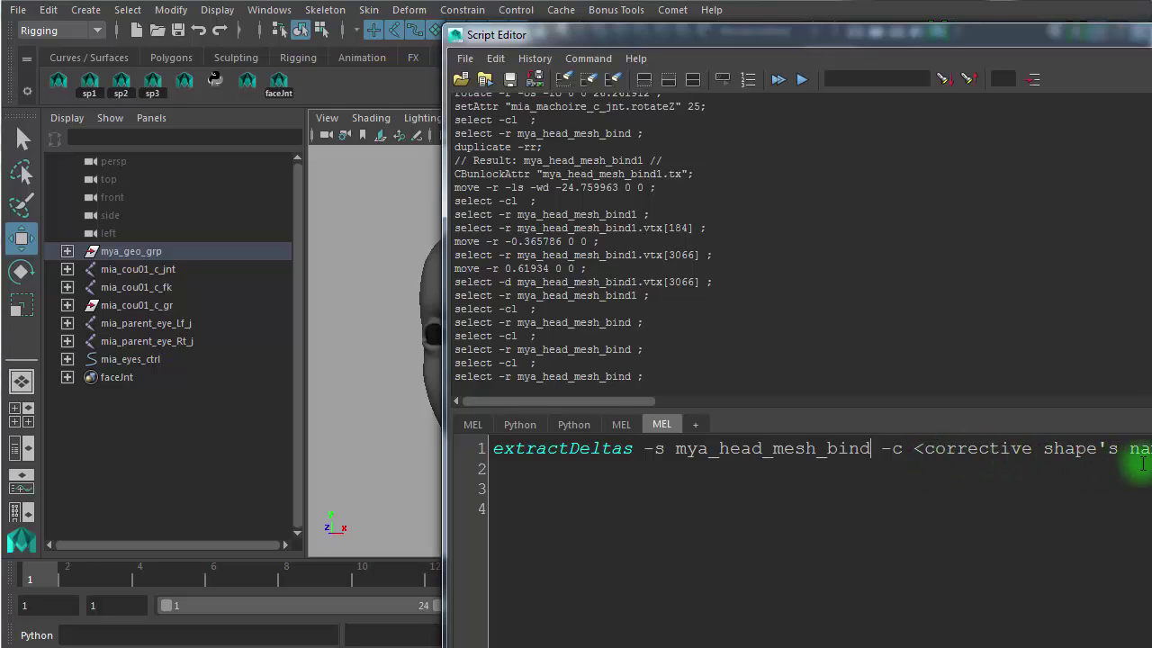
- Replace the -c placeholder in the extractDeltas command with the sculpted duplicate's name, mya_head_mesh_bind1
left_click_drag(927, 38, 1151, 74)
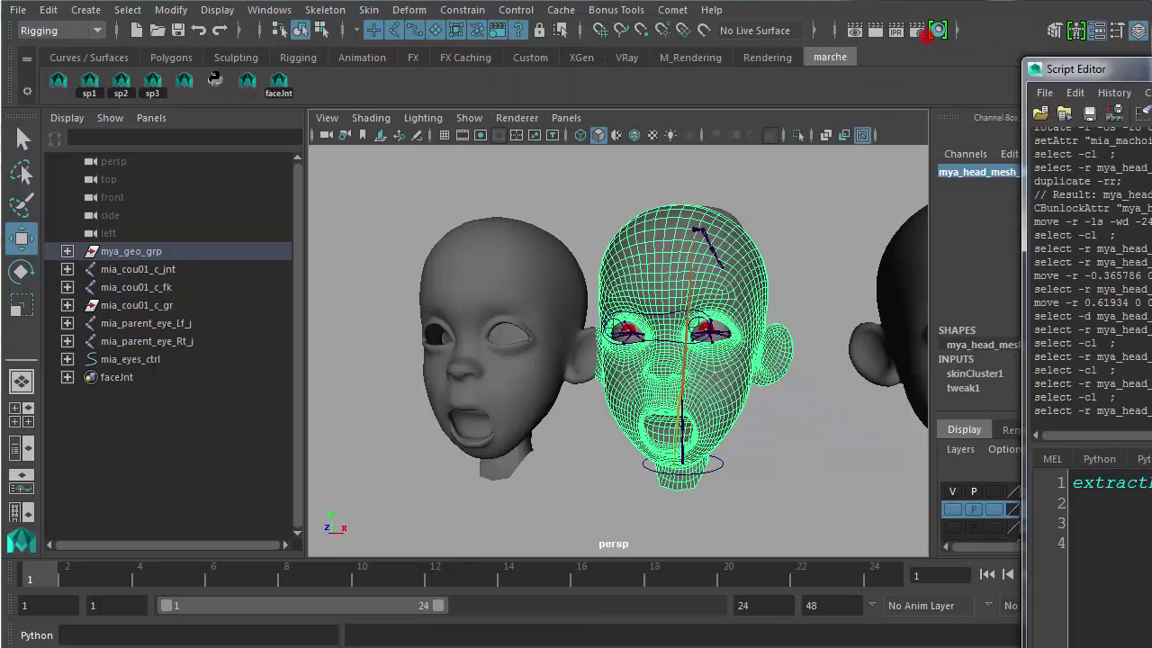
left_click(493, 295)
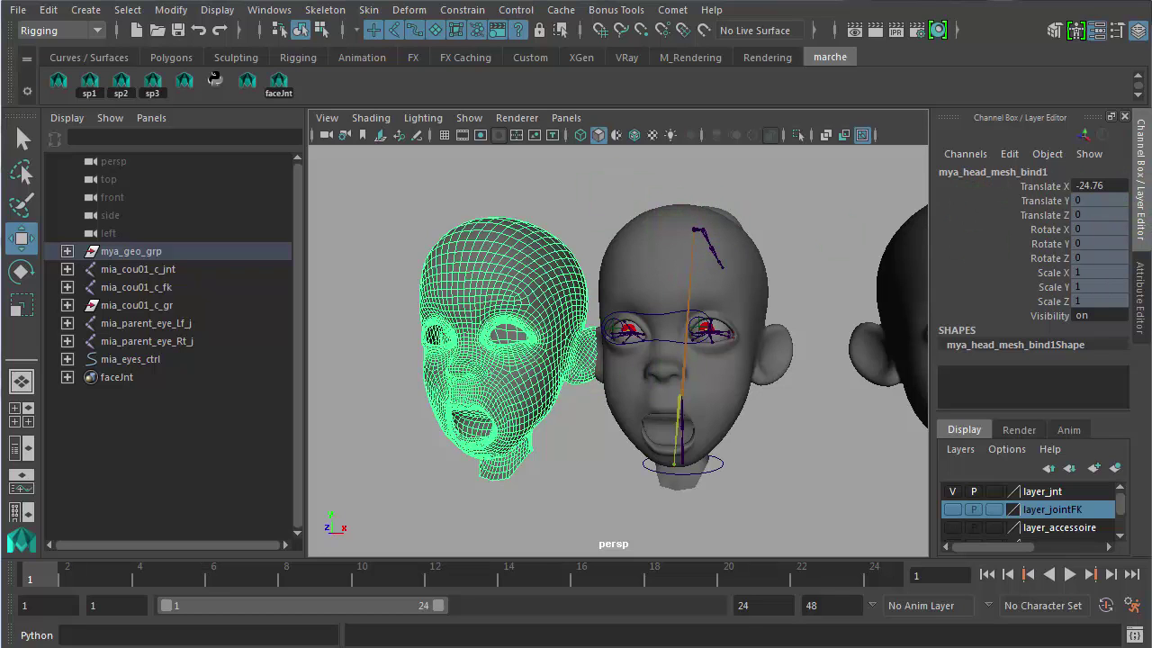
left_click_drag(1151, 126, 310, 0)
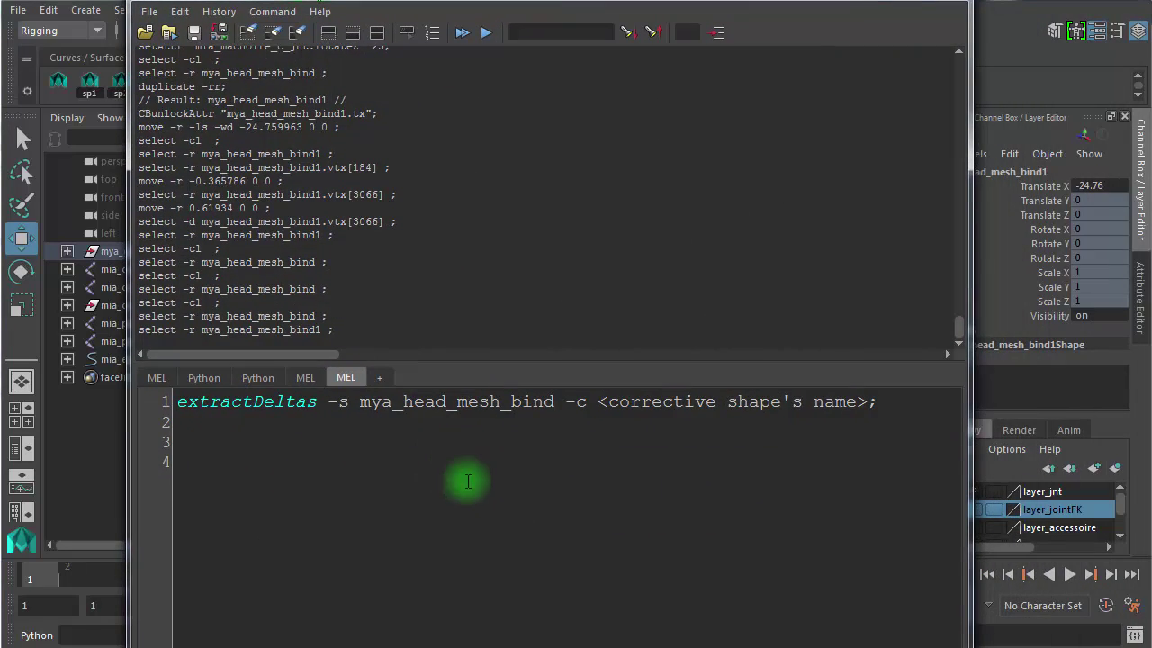
left_click(691, 484)
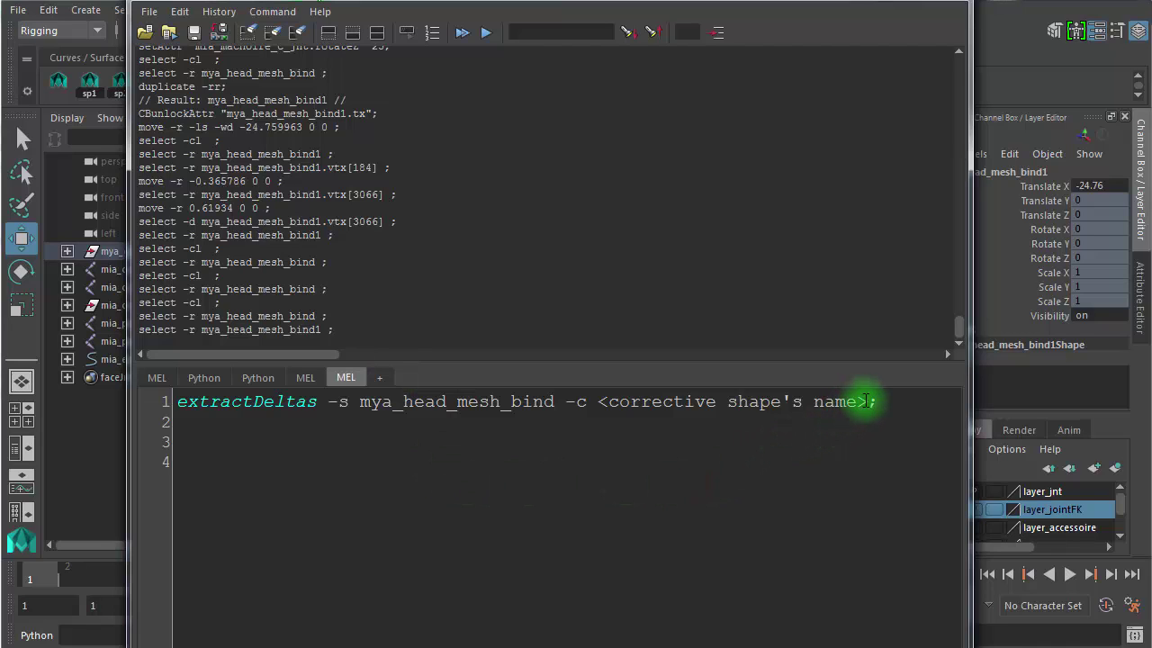
left_click_drag(866, 401, 601, 403)
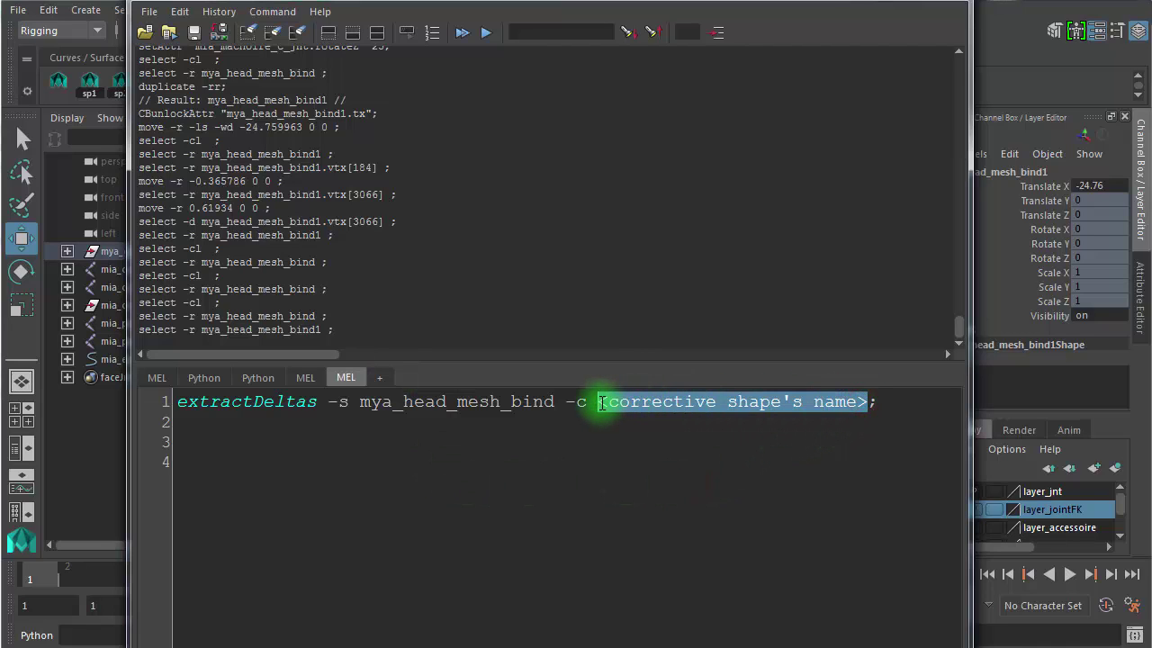
key("ctrl+v")
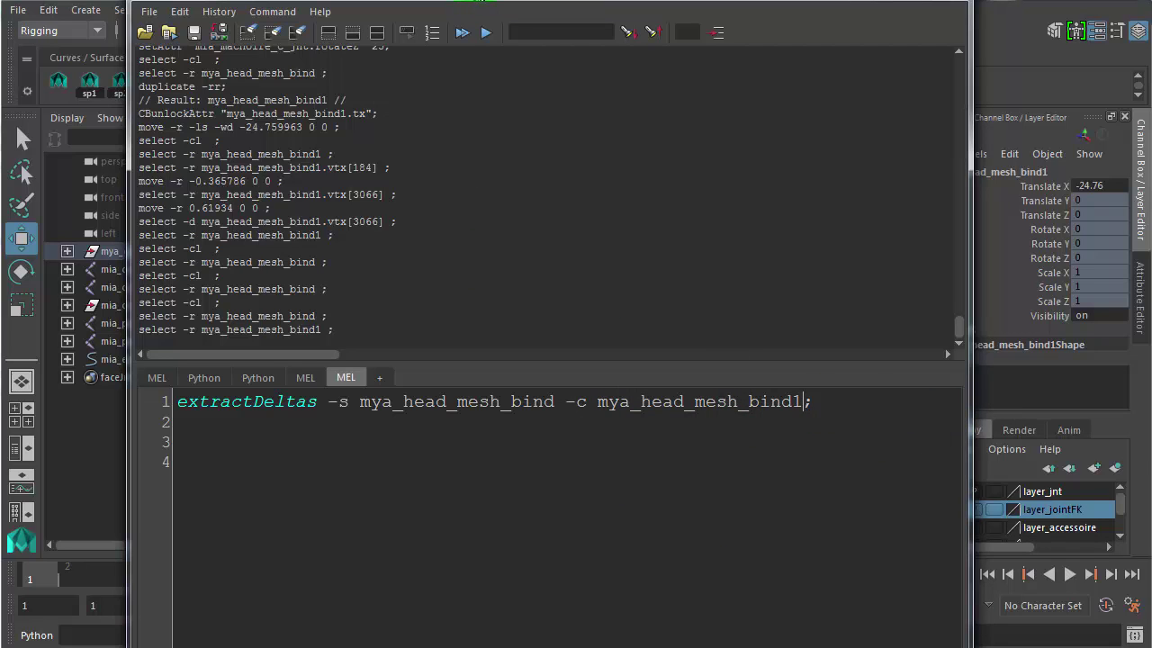
- Try to execute the completed extractDeltas line, check the command output and close the Script Editor
left_click_drag(477, 2, 424, 32)
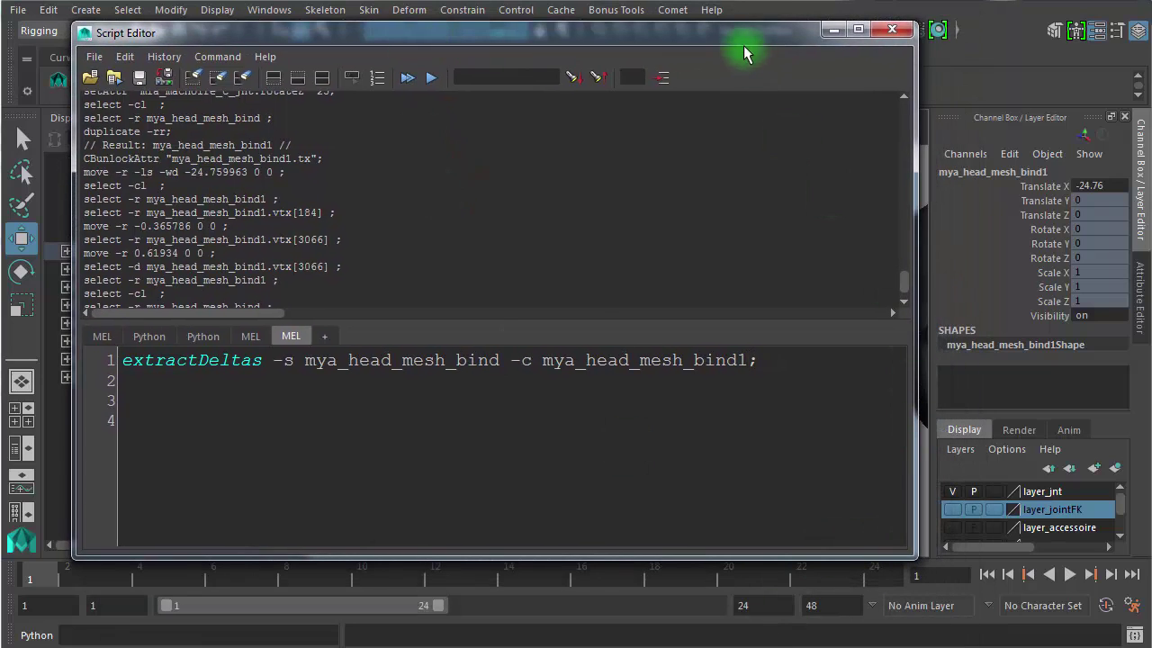
left_click_drag(747, 36, 834, 64)
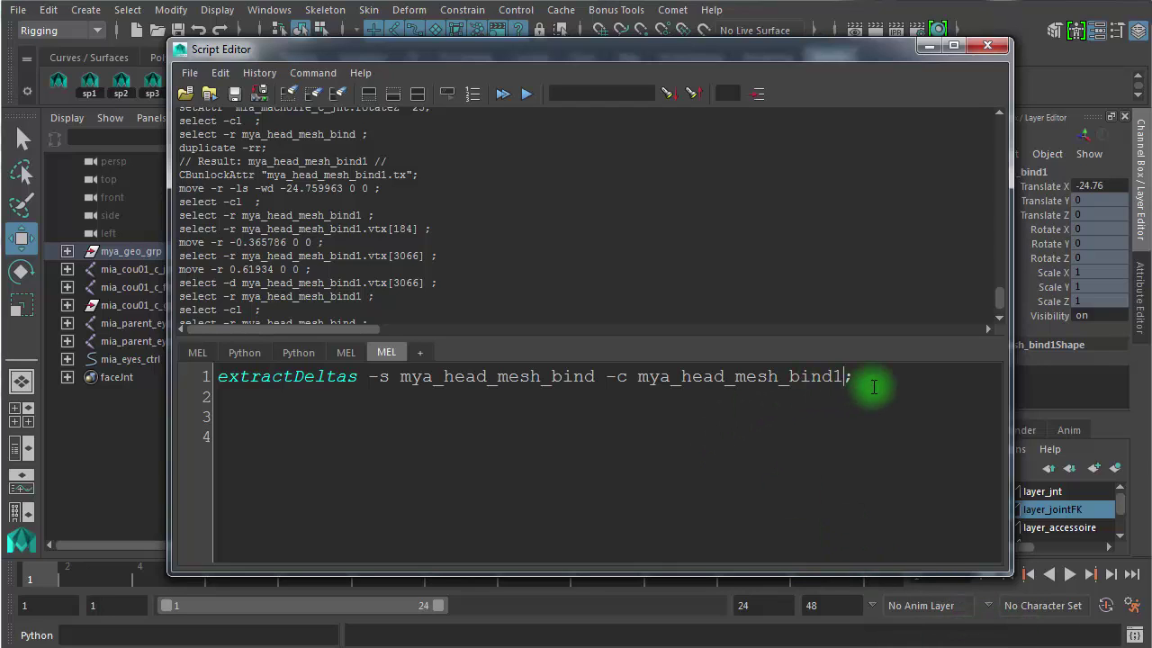
left_click_drag(890, 378, 205, 379)
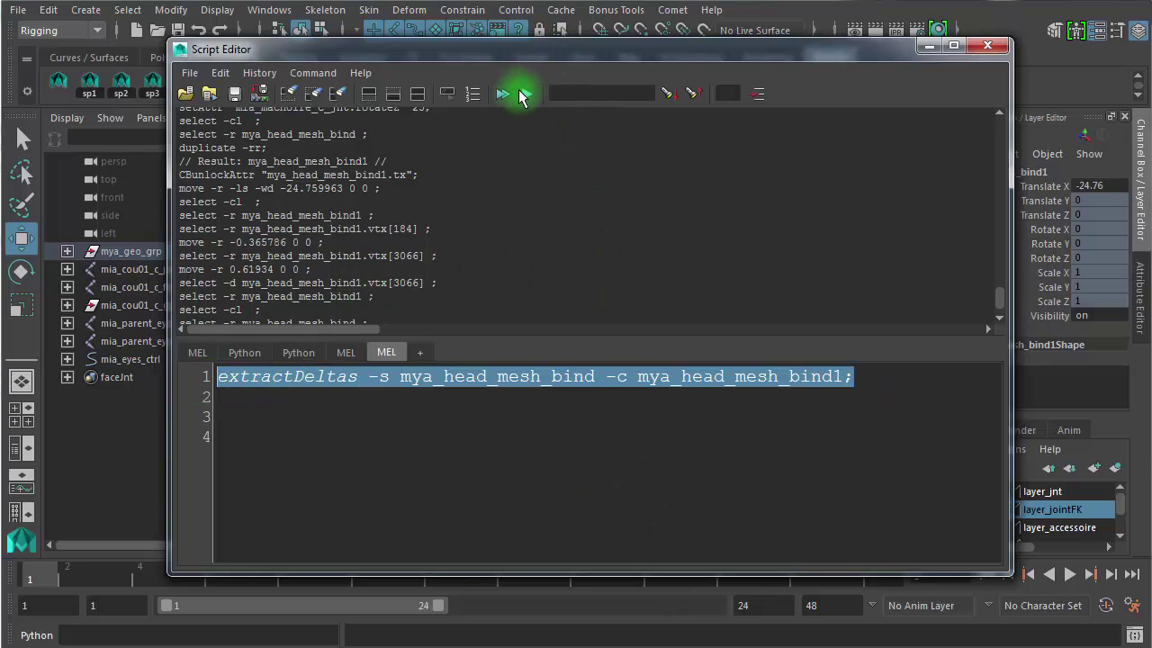
left_click(527, 94)
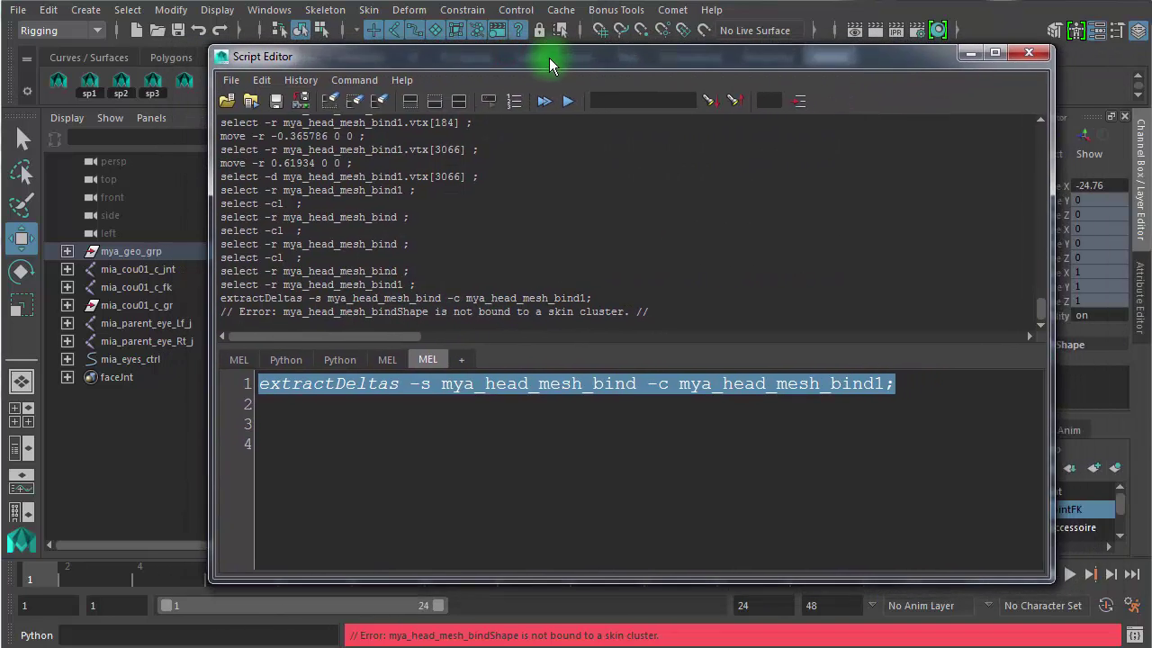
left_click_drag(550, 57, 505, 55)
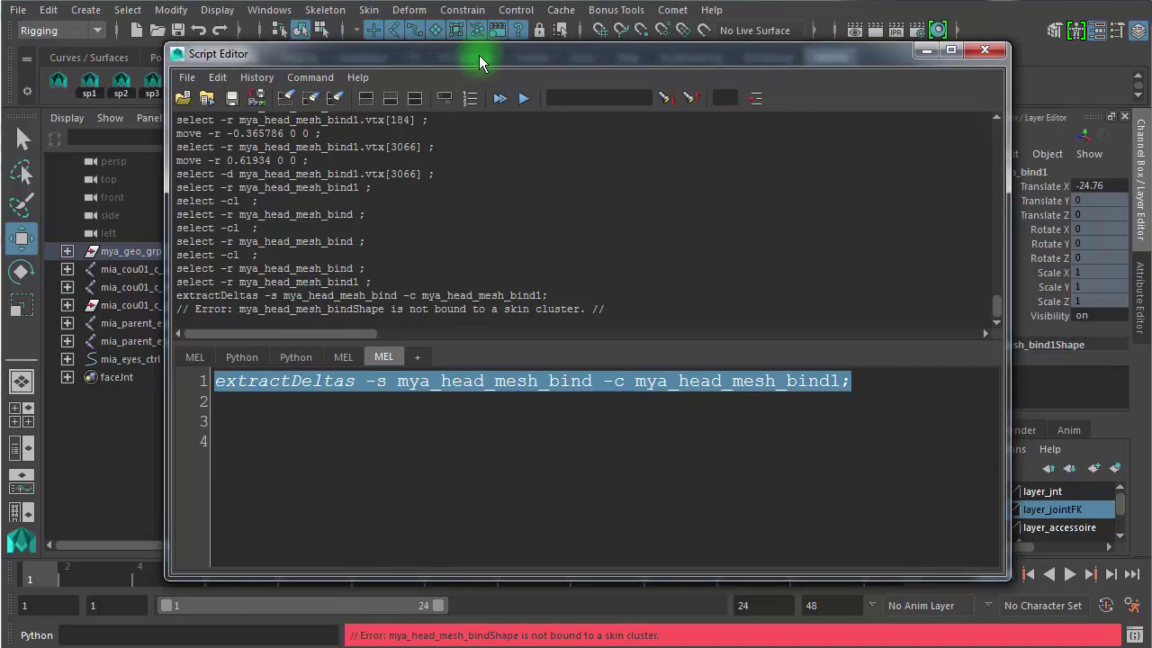
left_click(478, 57)
left_click_drag(490, 58, 538, 72)
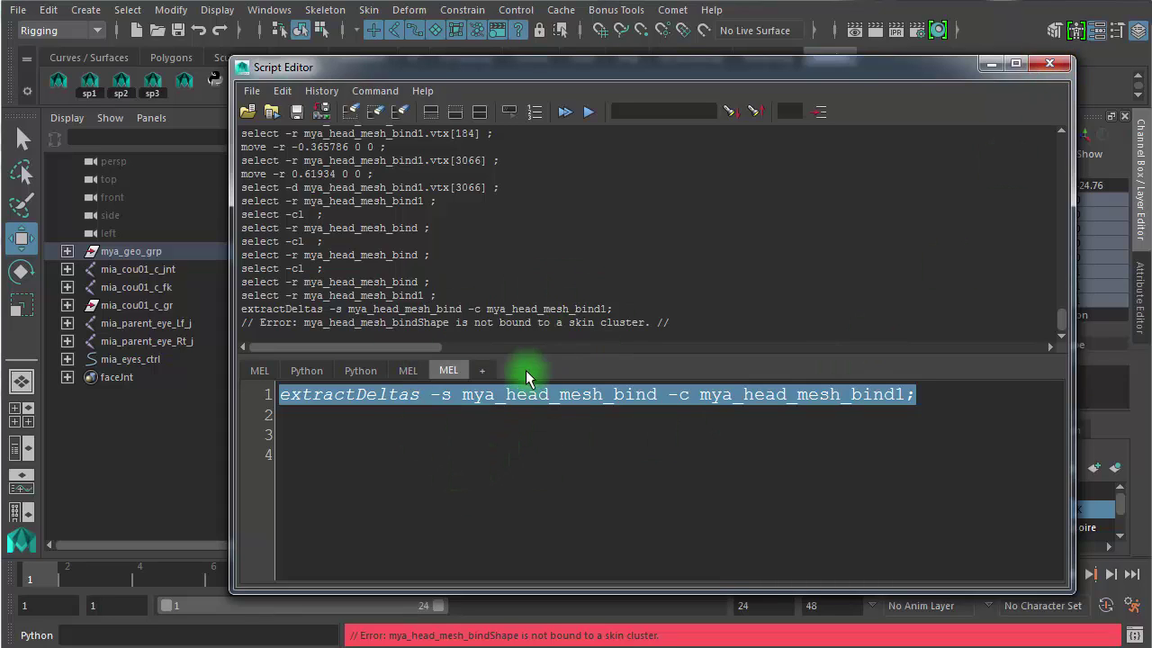
left_click(1050, 64)
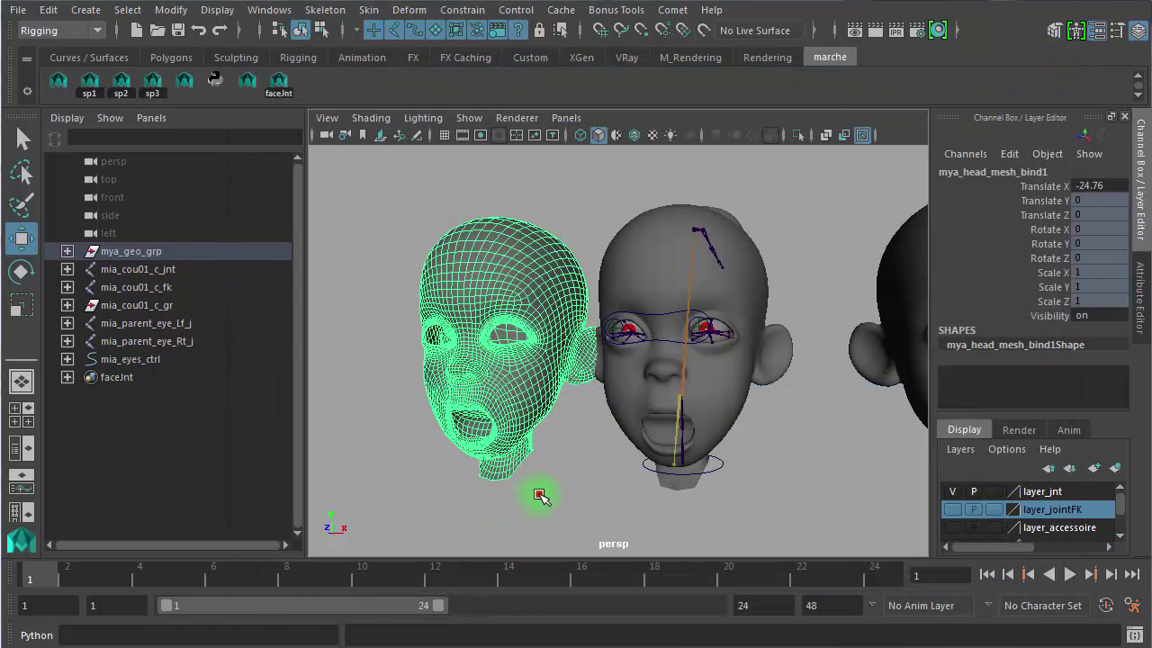
- Select the sculpted duplicate mya_head_mesh_bind1 beside the skinned head and delete it
left_click(535, 487)
left_click(528, 403)
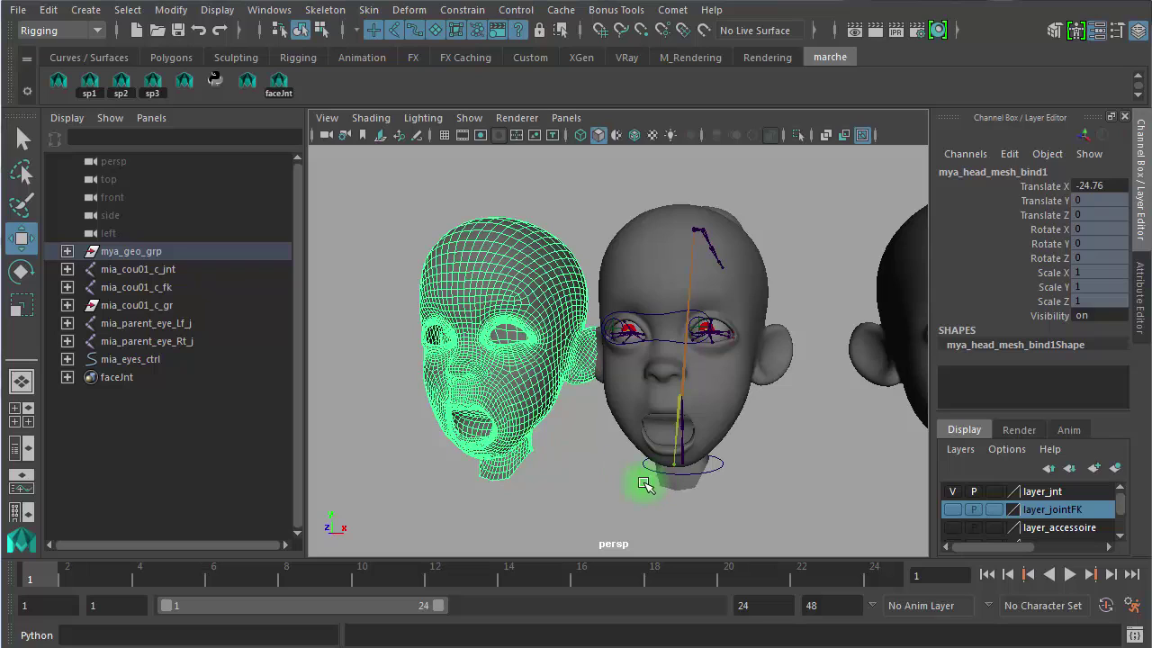
left_click(551, 454)
left_click(528, 399)
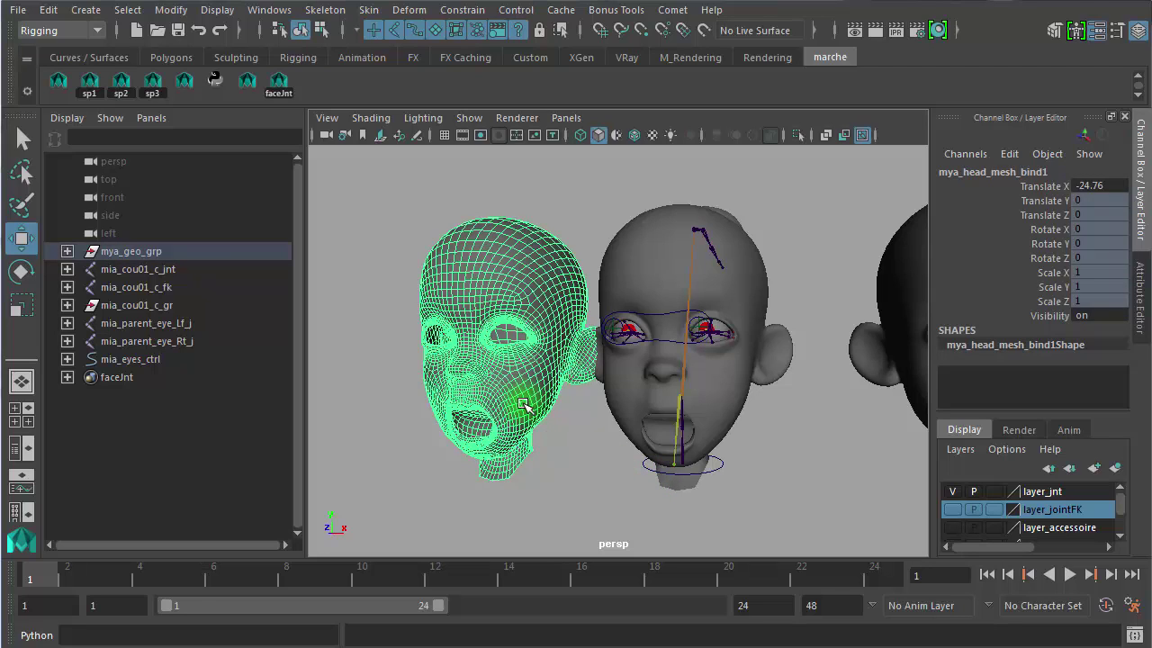
left_click(700, 458)
- Close the skinned head's mouth by setting the jaw joint mia_machoire_c_jnt's Rotate Z to 0
left_click_drag(673, 478, 738, 477, "alt")
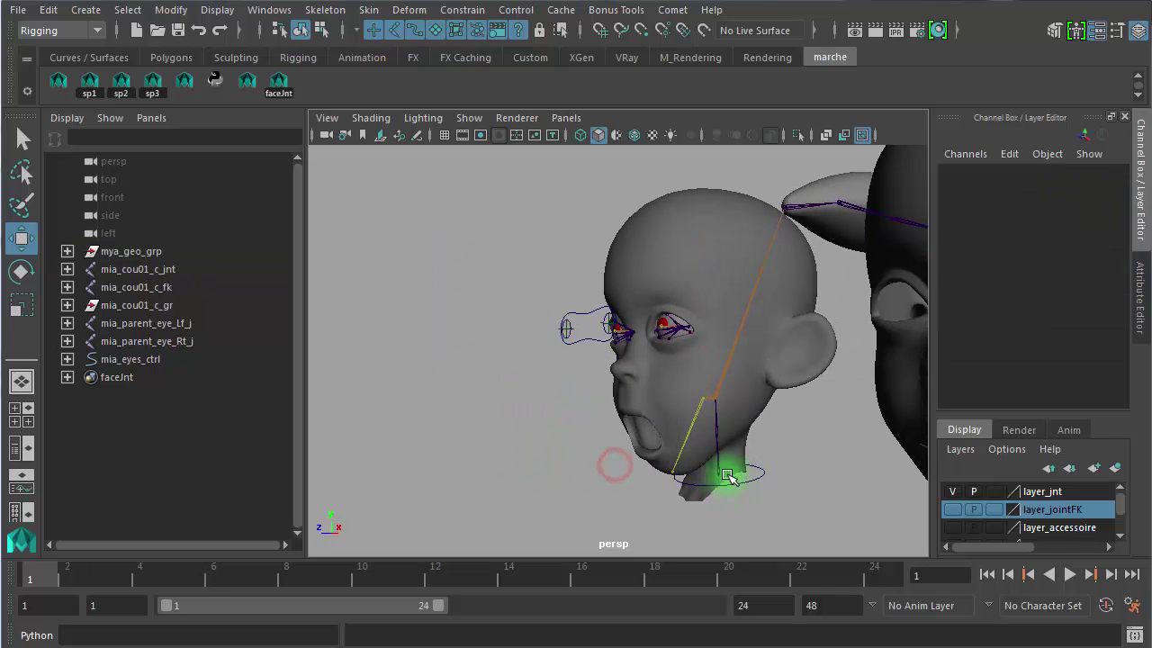
left_click(693, 430)
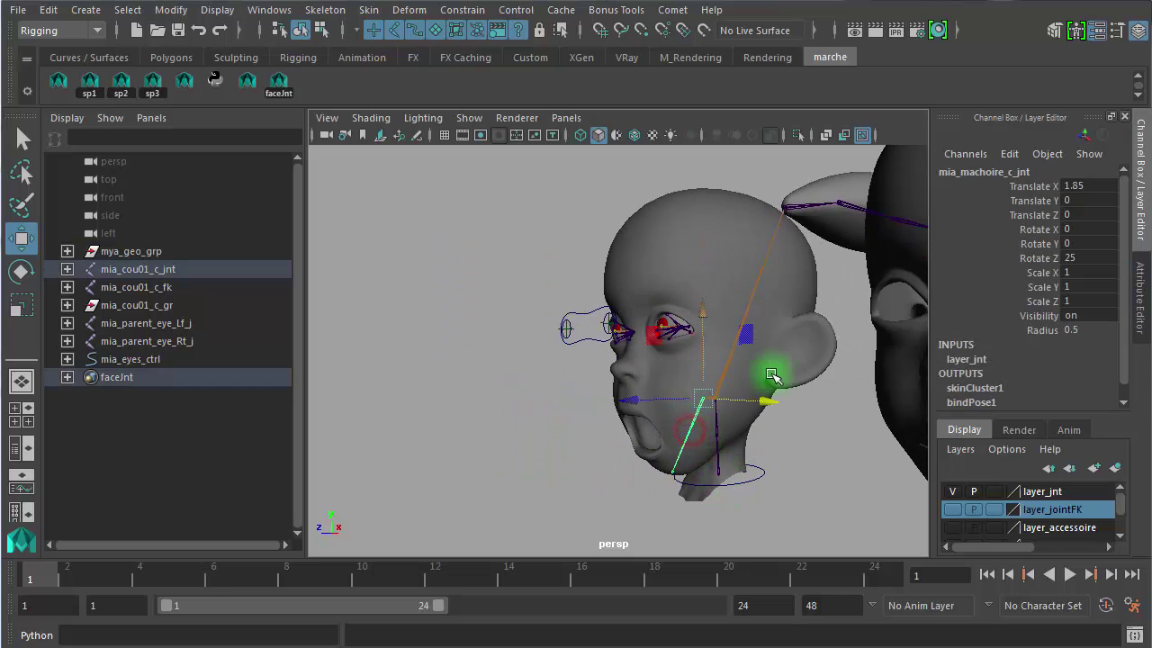
left_click(1091, 257)
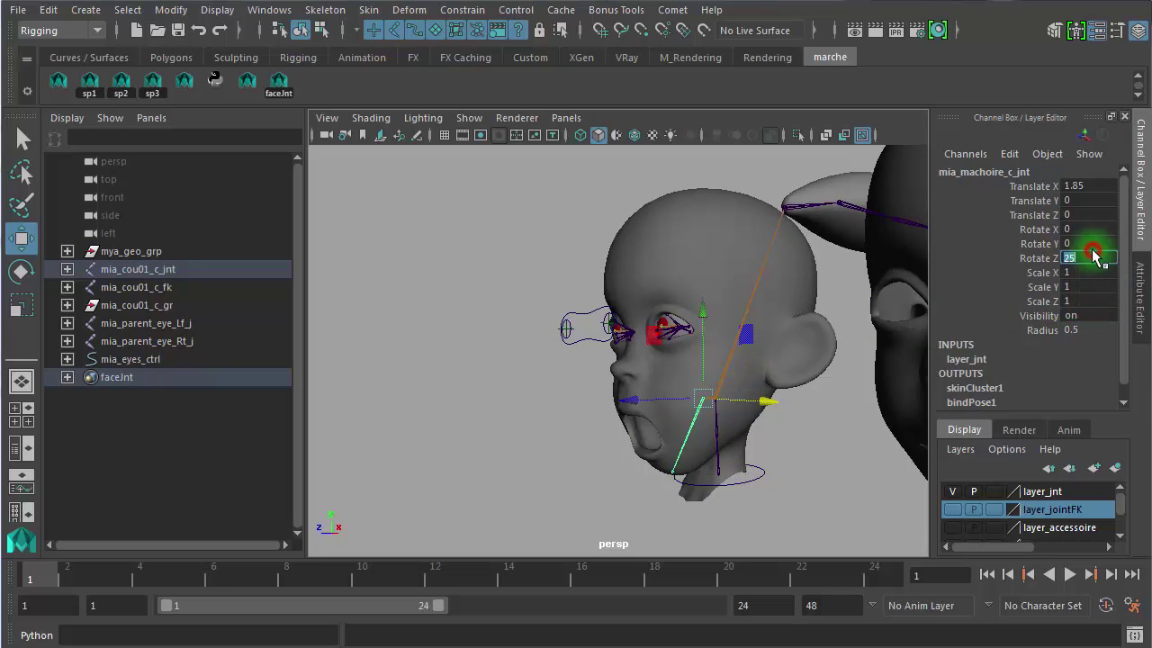
type("0")
key("Return")
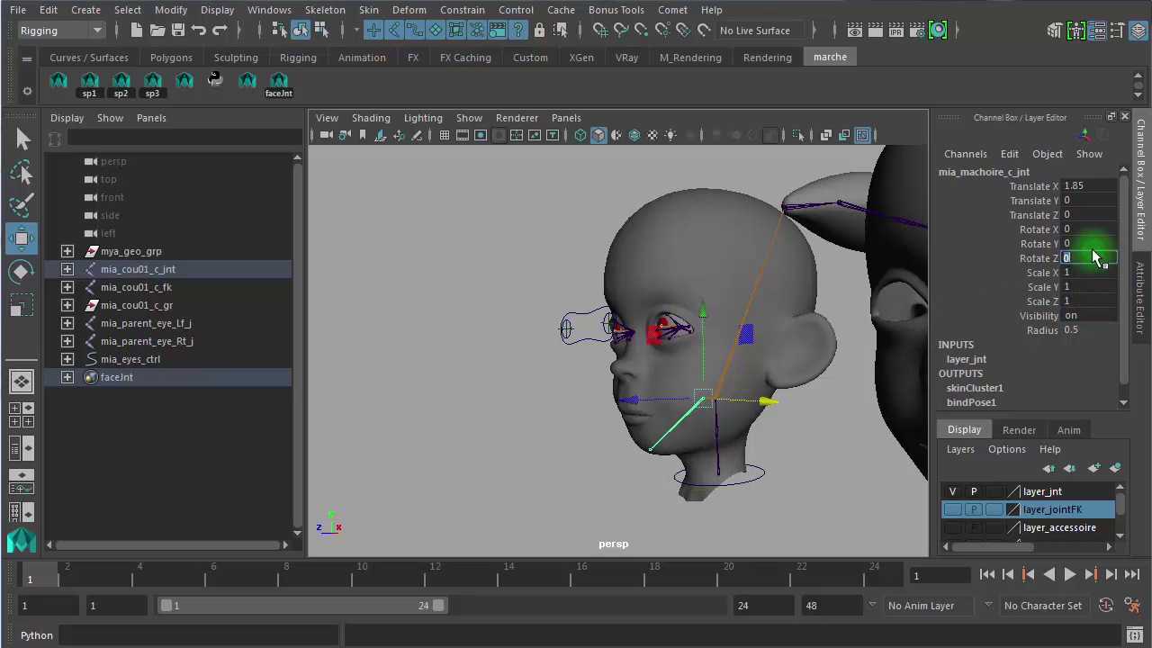
- Select the skinned head mesh, look up the Go to Bind Pose command among the skinning commands, and clear the selection
left_click(810, 347)
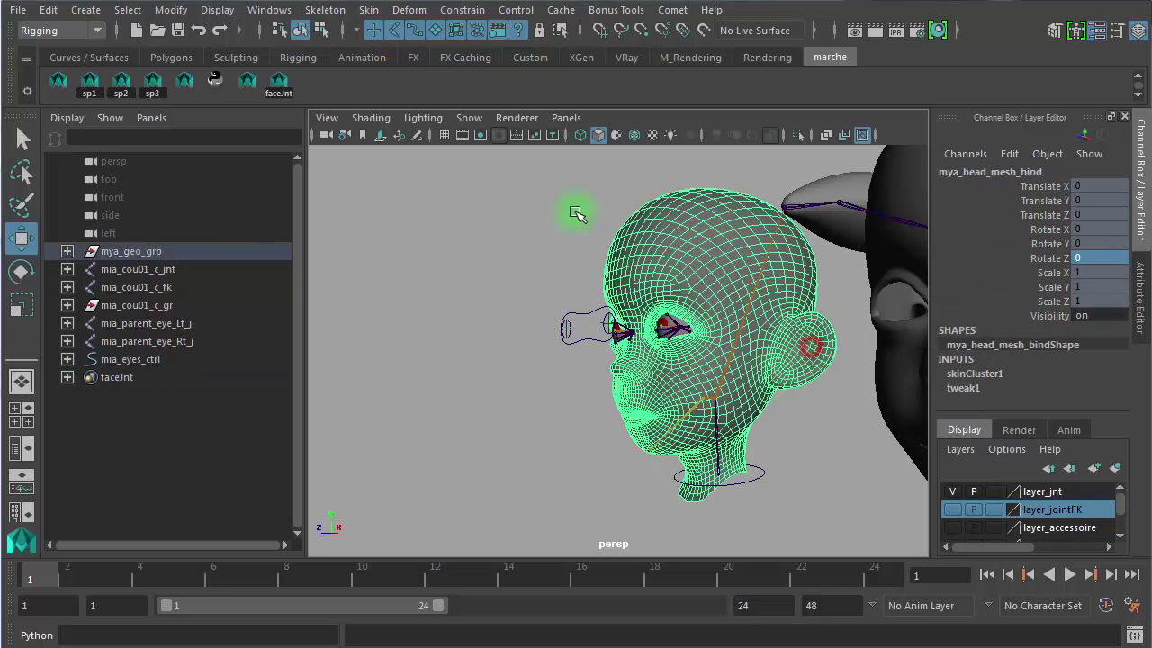
left_click(365, 11)
left_click(421, 120)
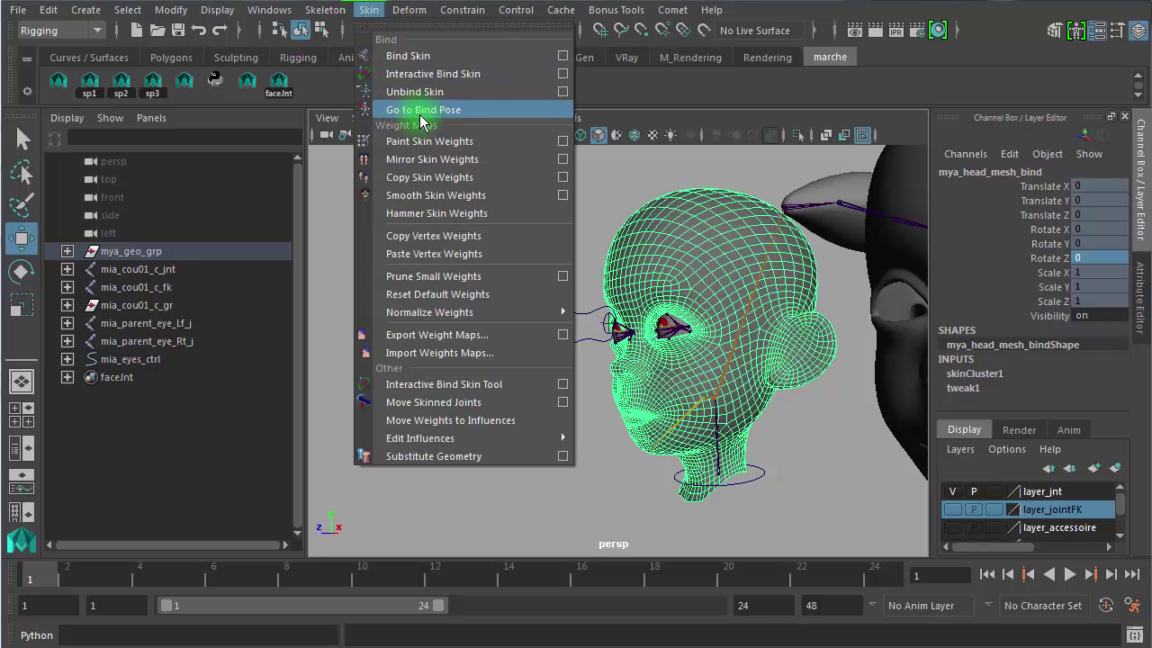
left_click(632, 527)
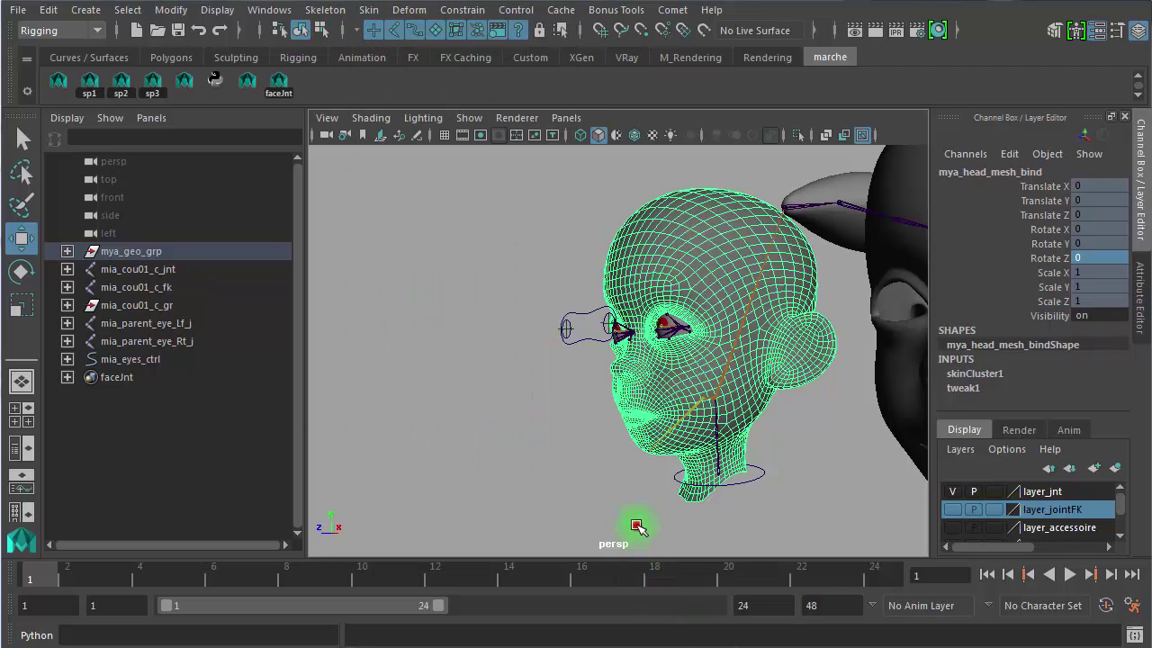
left_click(635, 525)
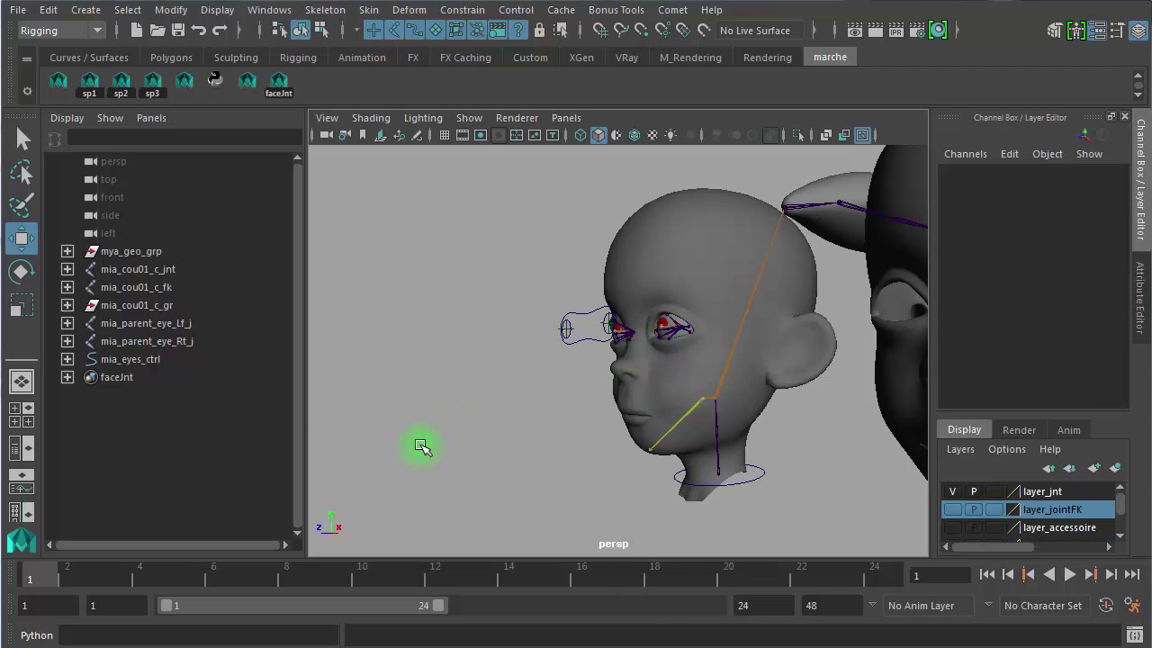
- Try rotating the jaw joint about 1.49 degrees in Z, and undo the rotation
left_click_drag(420, 445, 674, 414, "alt")
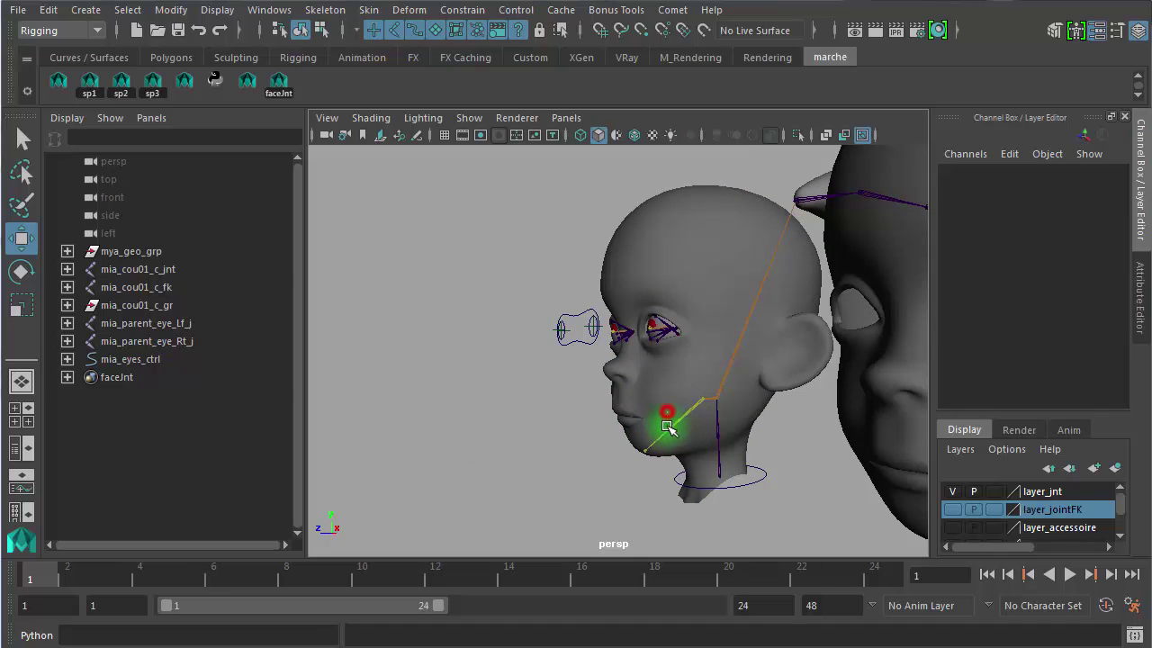
left_click(669, 430)
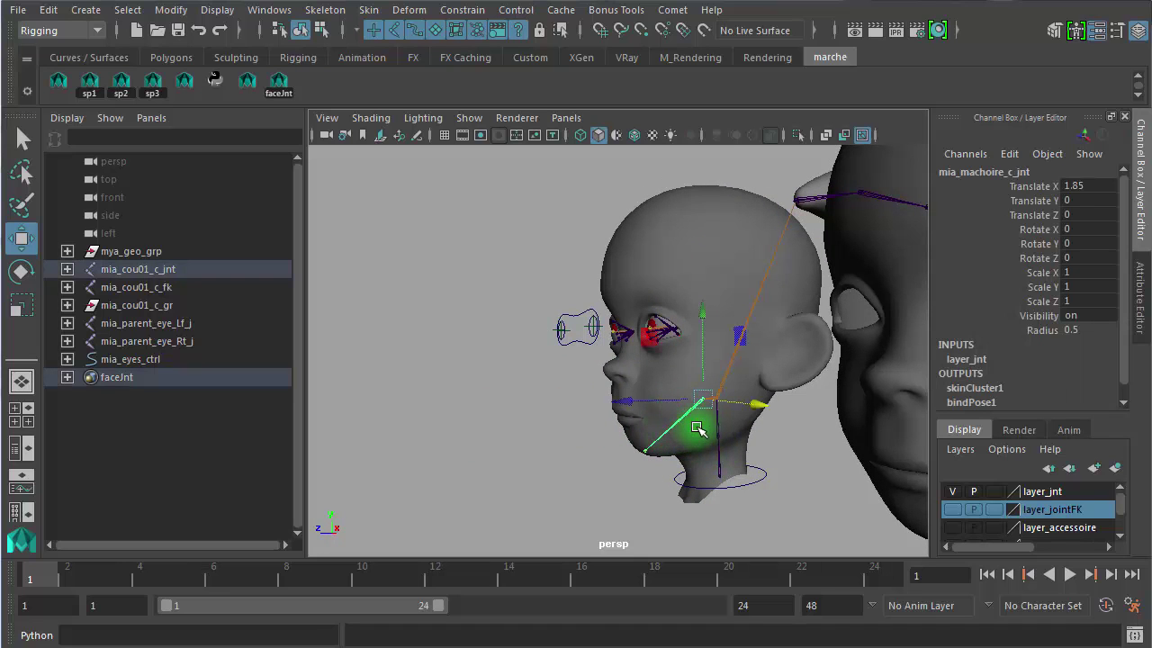
key("e")
mouse_move(631, 378)
left_mouse_down()
mouse_move(624, 418)
mouse_move(638, 380)
left_mouse_up()
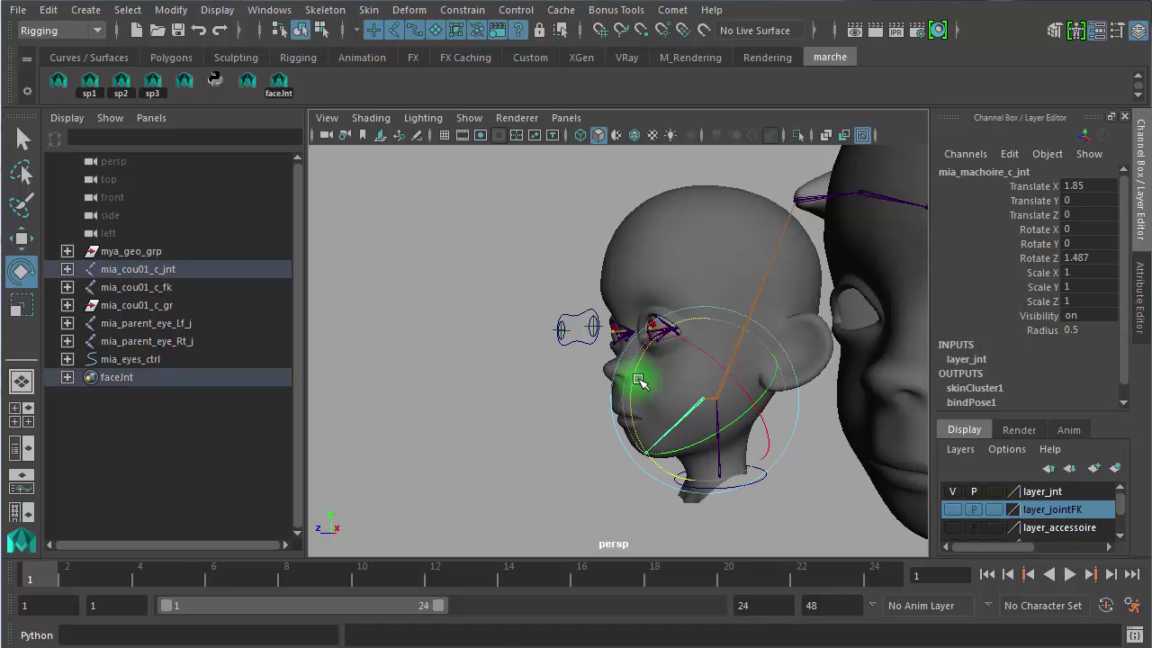
key("ctrl+z")
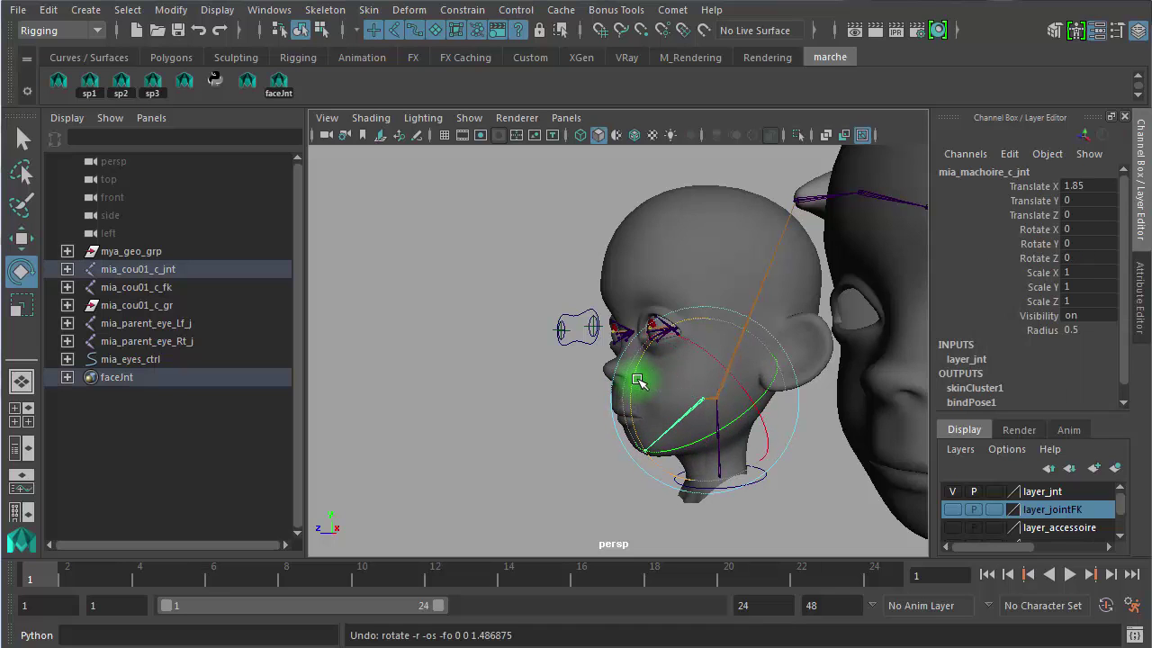
- Move the eye control mia_eyes_ctrl down in front of the nose, to about -1.14, -2.51, 0.51 in X, Y and Z
left_click(580, 336)
left_click_drag(582, 416, 716, 423, "alt")
right_click_drag(631, 427, 907, 466, "alt")
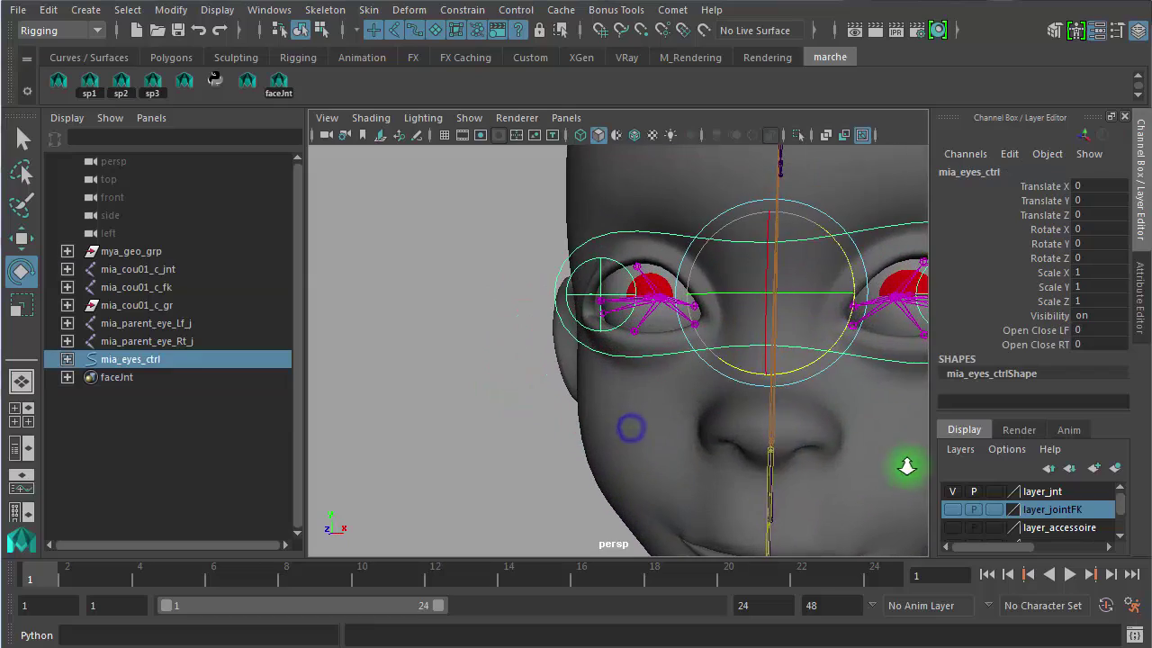
middle_click_drag(774, 445, 612, 438, "alt")
left_click_drag(612, 439, 554, 447, "alt")
key("w")
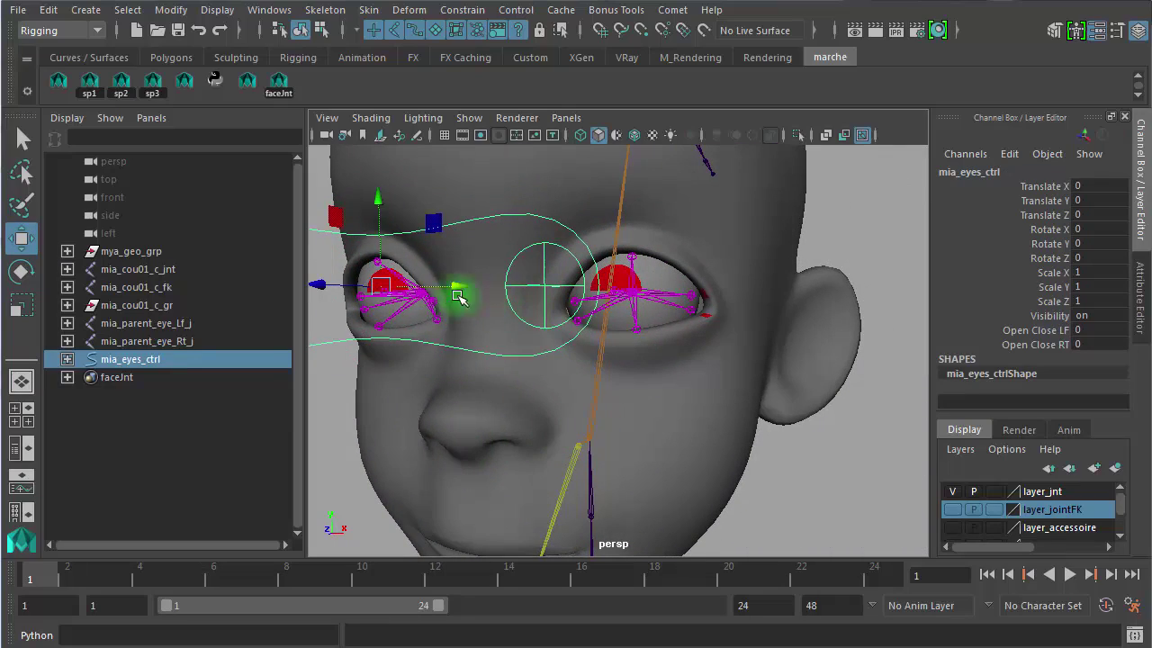
left_click_drag(458, 297, 463, 387)
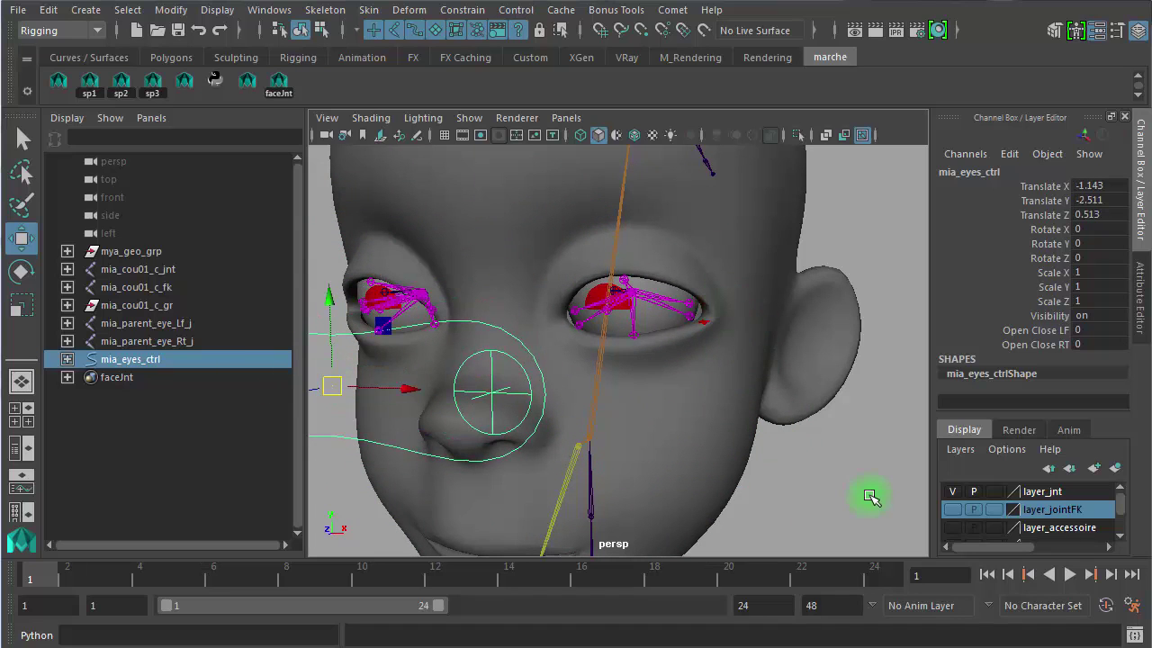
- Reset the eye control mia_eyes_ctrl by setting its Translate X, Y and Z to 0
left_click(1082, 186)
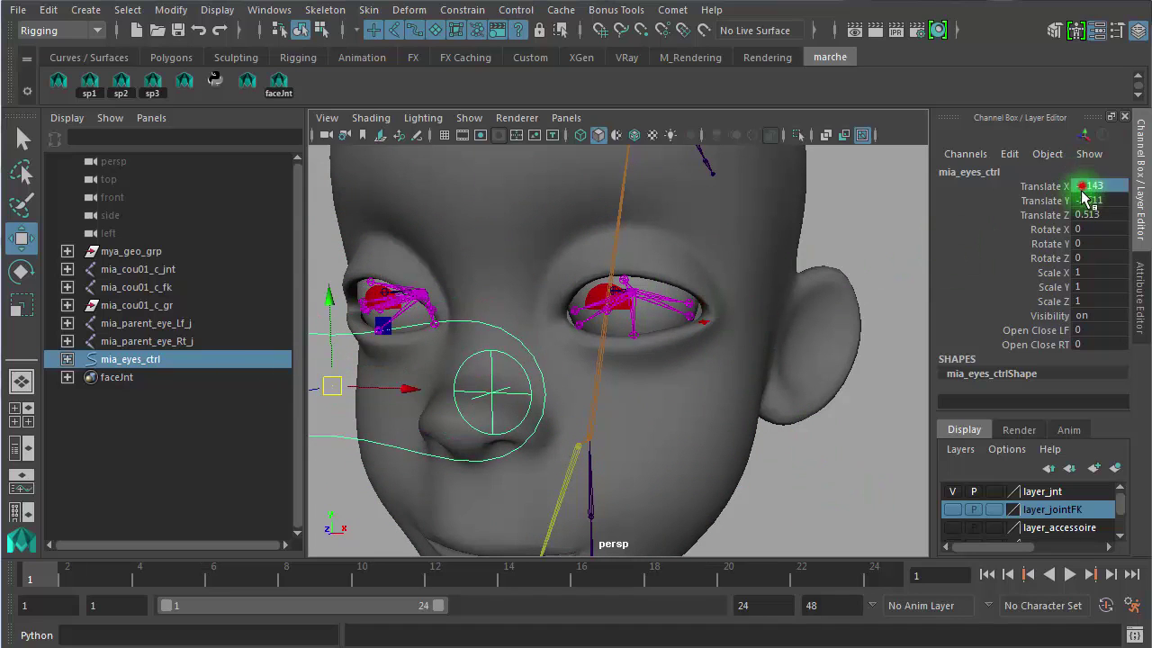
left_click_drag(1083, 194, 1086, 215)
type("0")
key("Return")
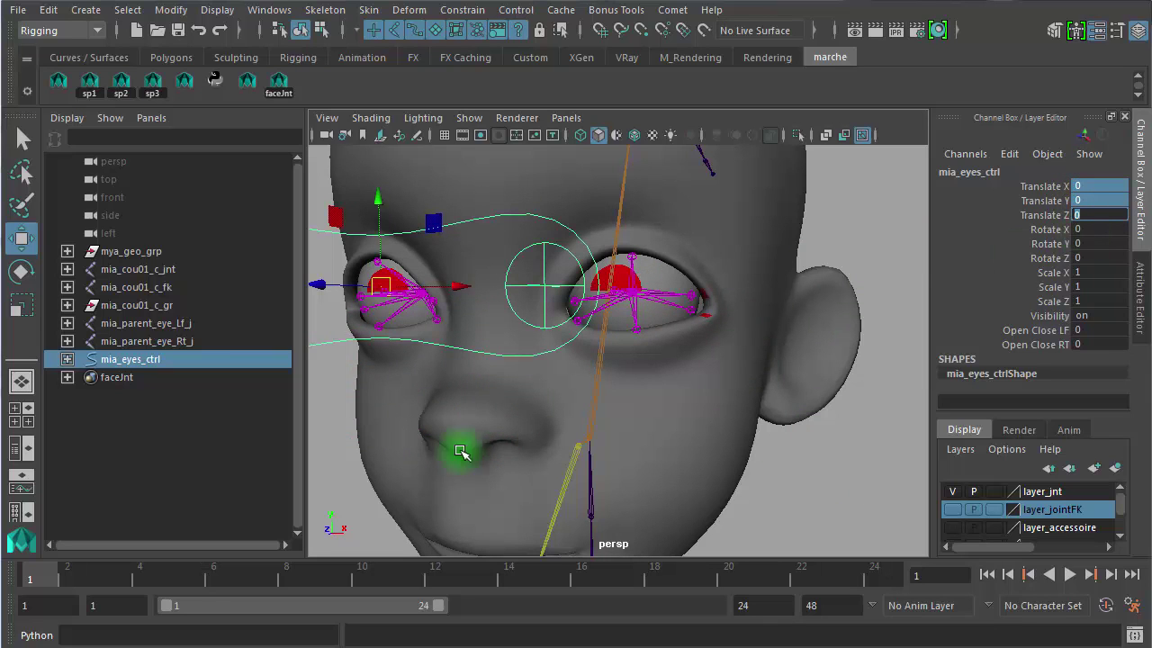
- Duplicate the skinned head mesh mya_head_mesh_bind and unparent the copy so it sits at the scene's top level
left_click(802, 419)
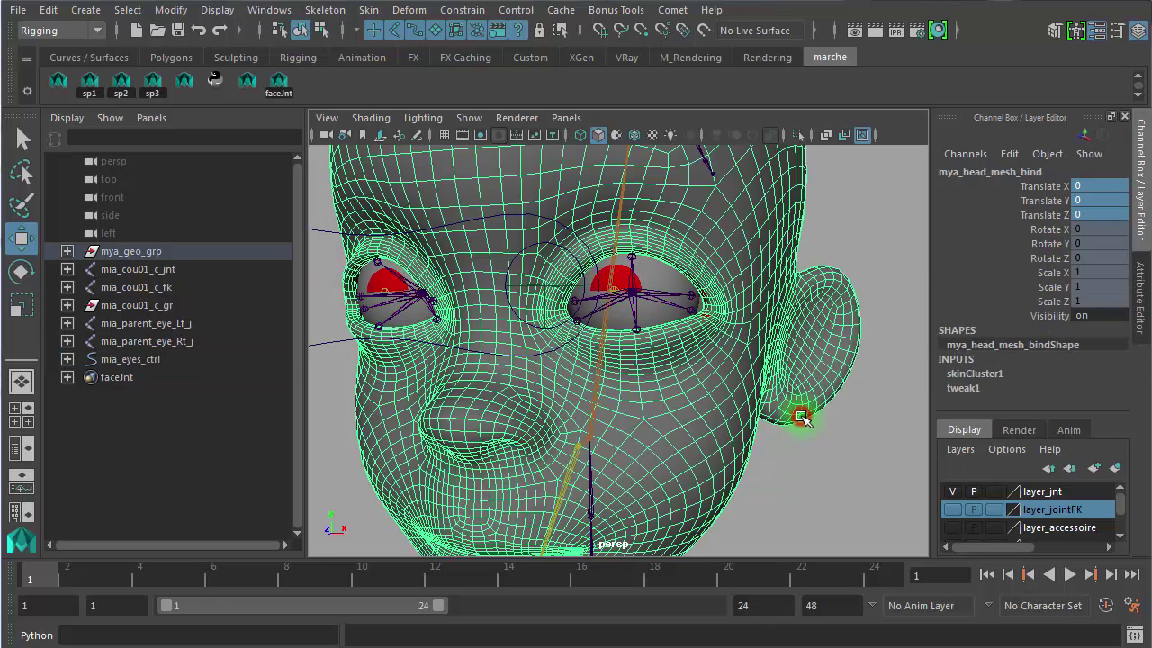
left_click(798, 499)
left_click(738, 442)
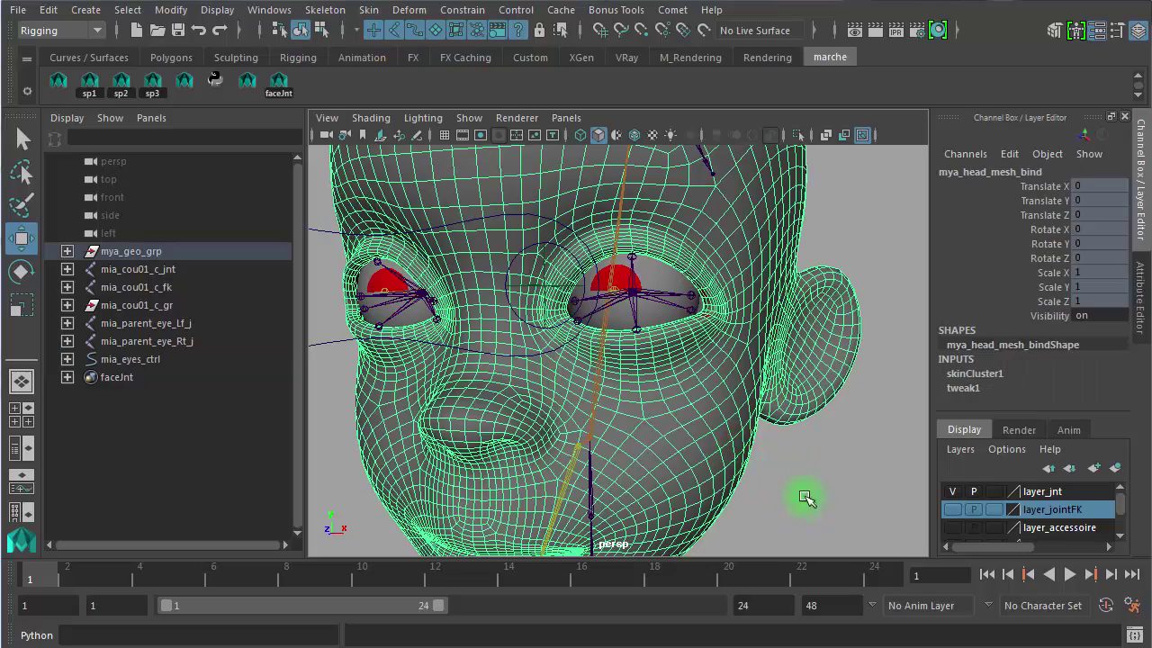
right_click_drag(864, 501, 589, 472, "alt")
left_click_drag(727, 495, 733, 483, "alt")
left_click(743, 446)
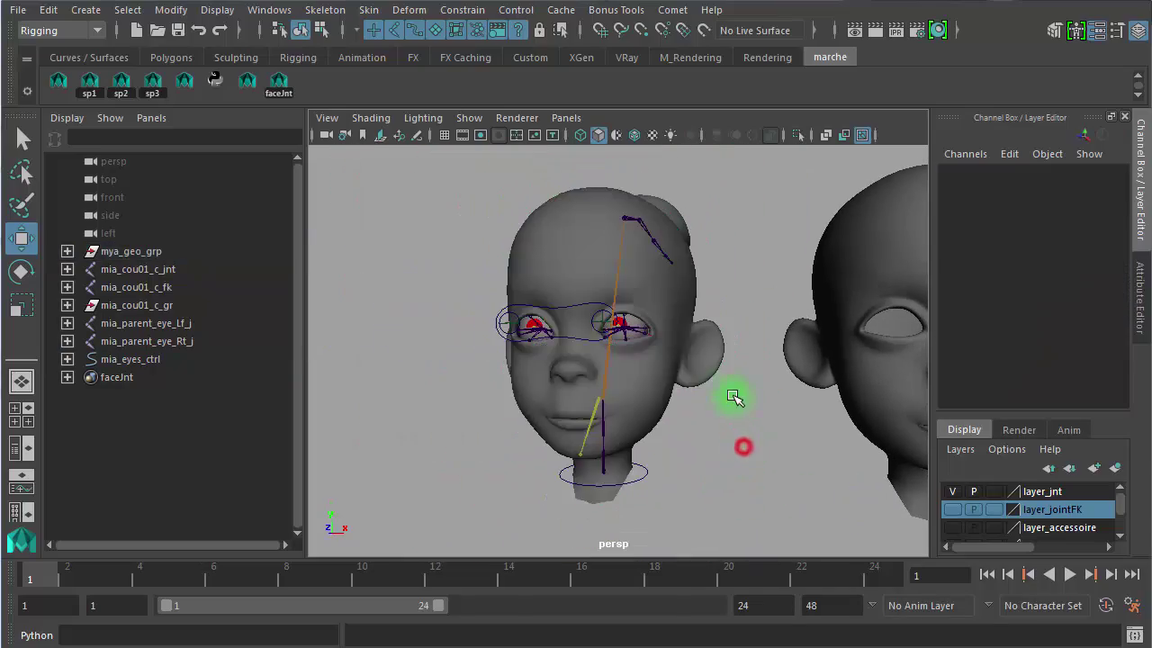
left_click(708, 384)
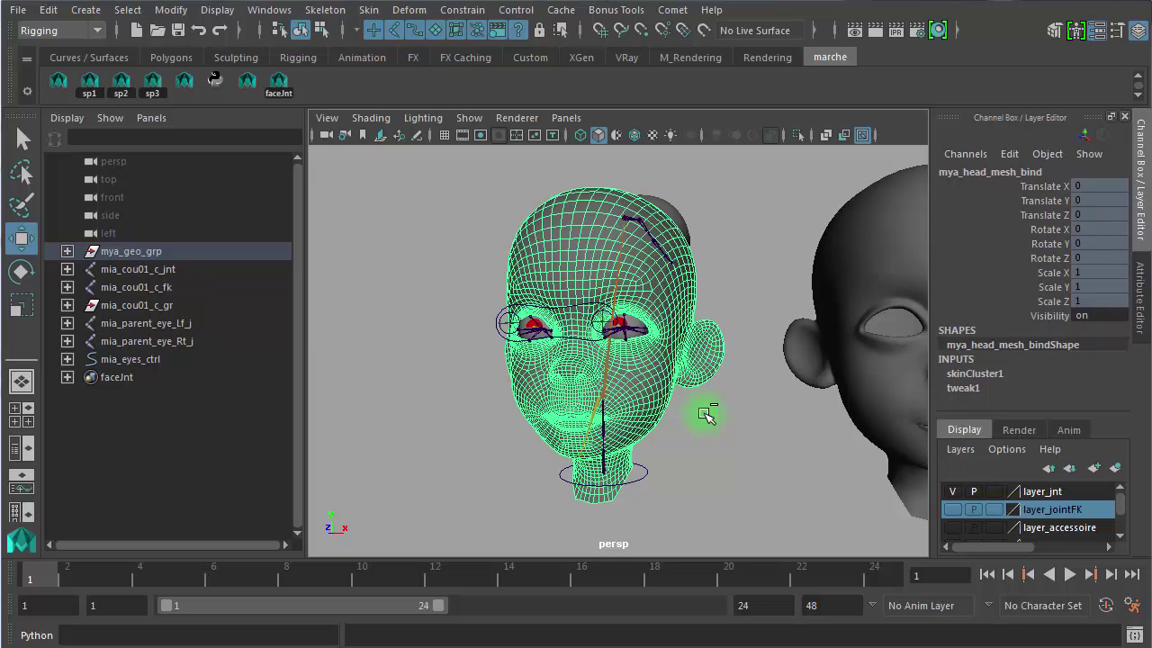
key("ctrl+d")
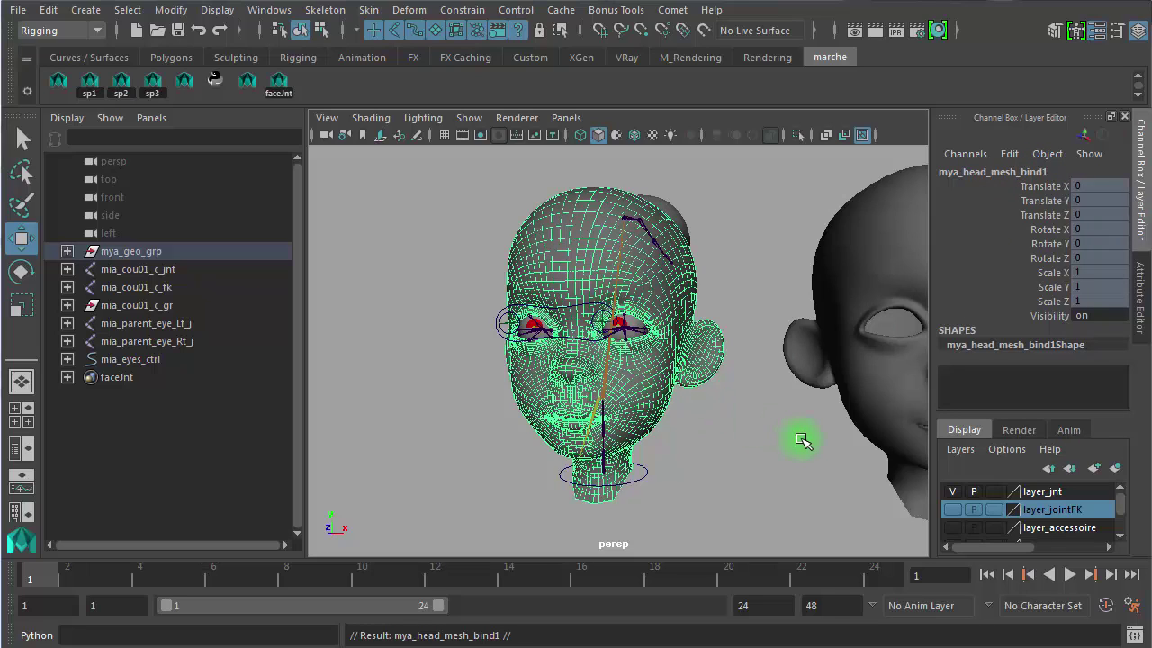
key("shift+p")
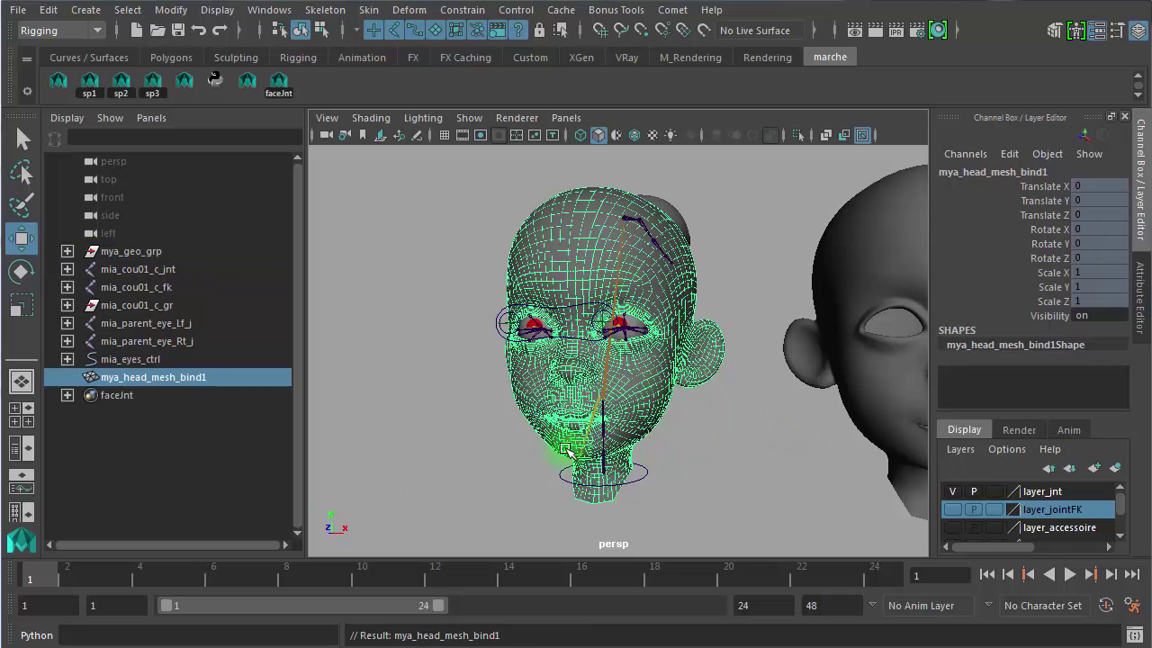
- Check mya_geo_grp and the duplicated mesh mya_head_mesh_bind1 by selecting them in turn, and clear the selection
left_click(159, 256)
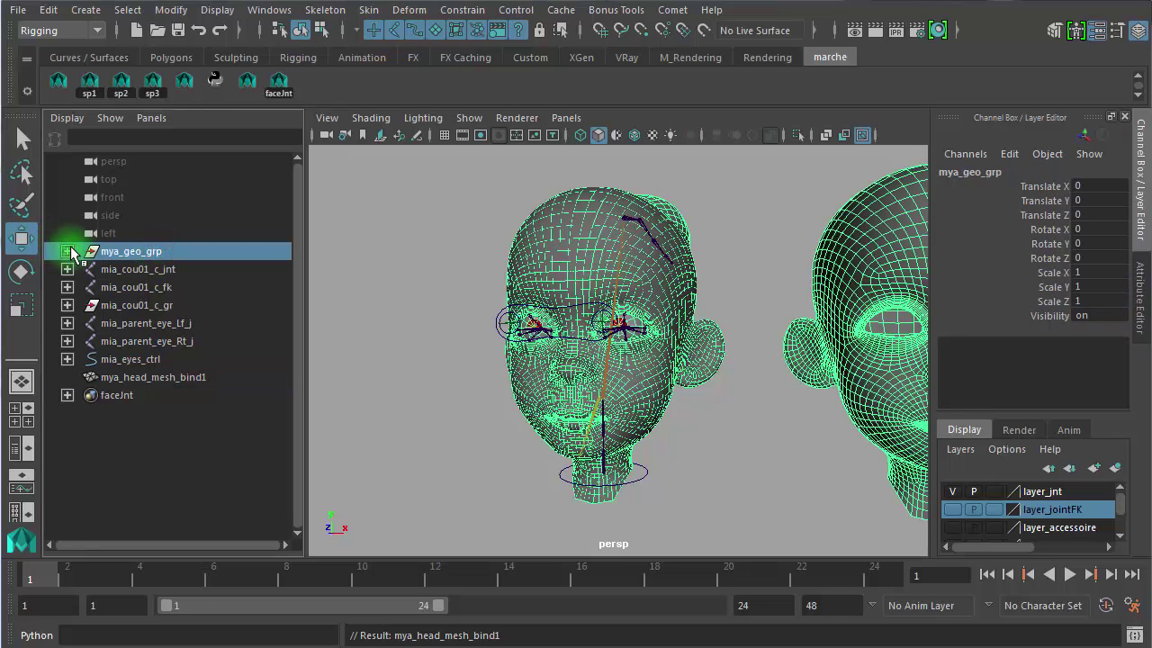
left_click(66, 251)
left_click(67, 251)
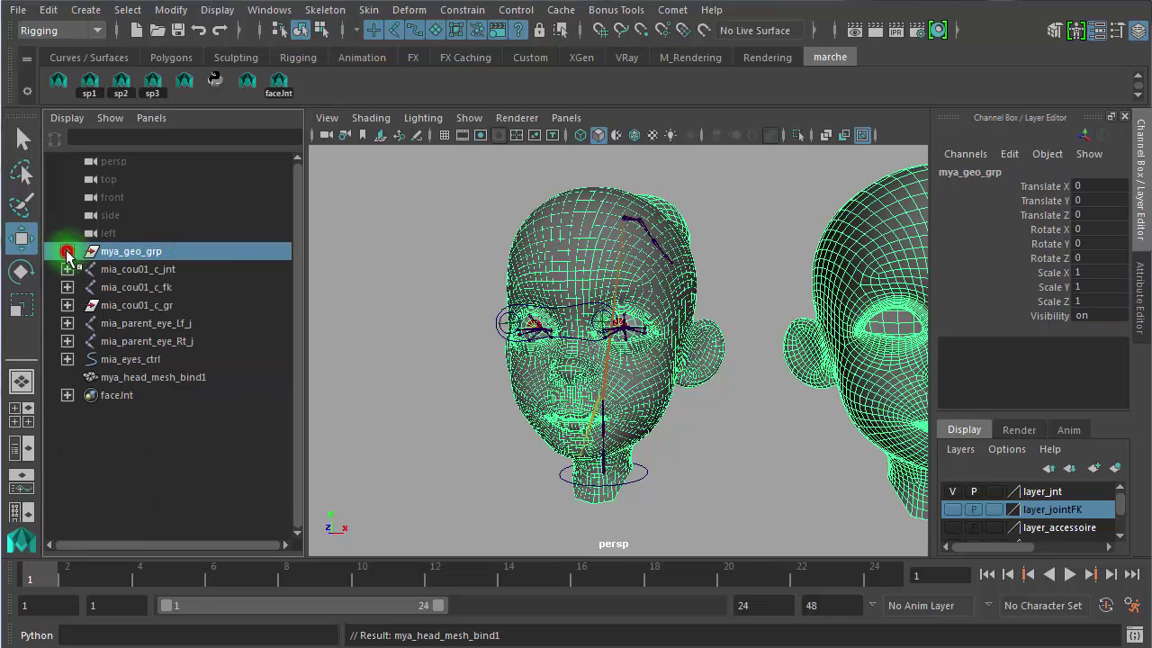
left_click(203, 378)
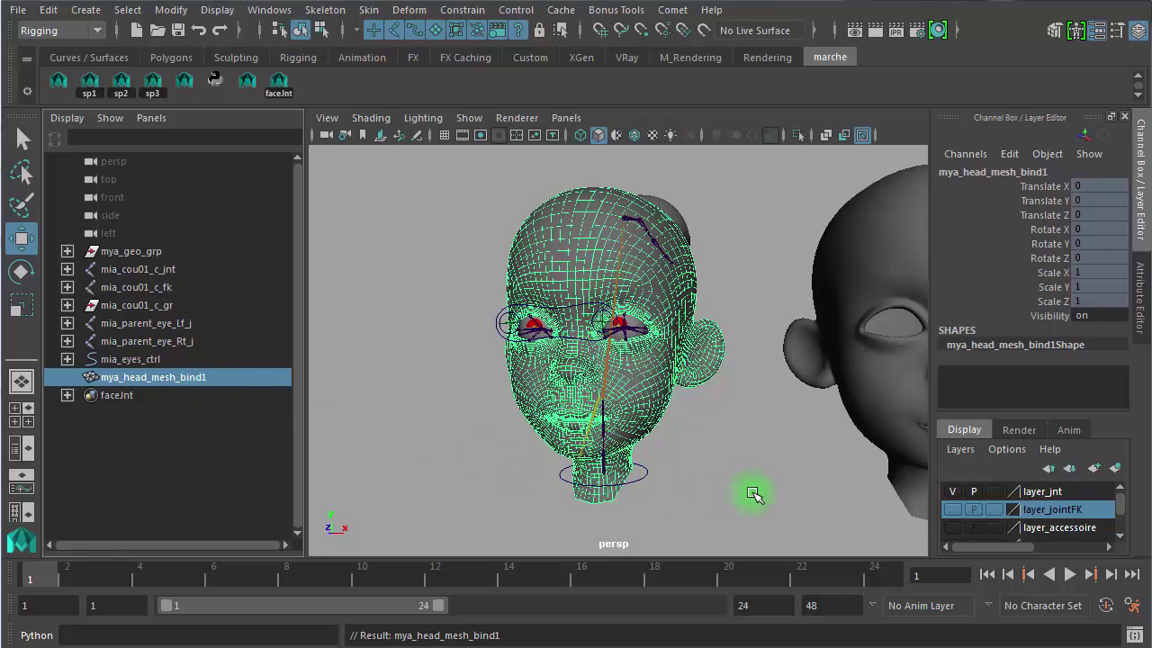
left_click(753, 494)
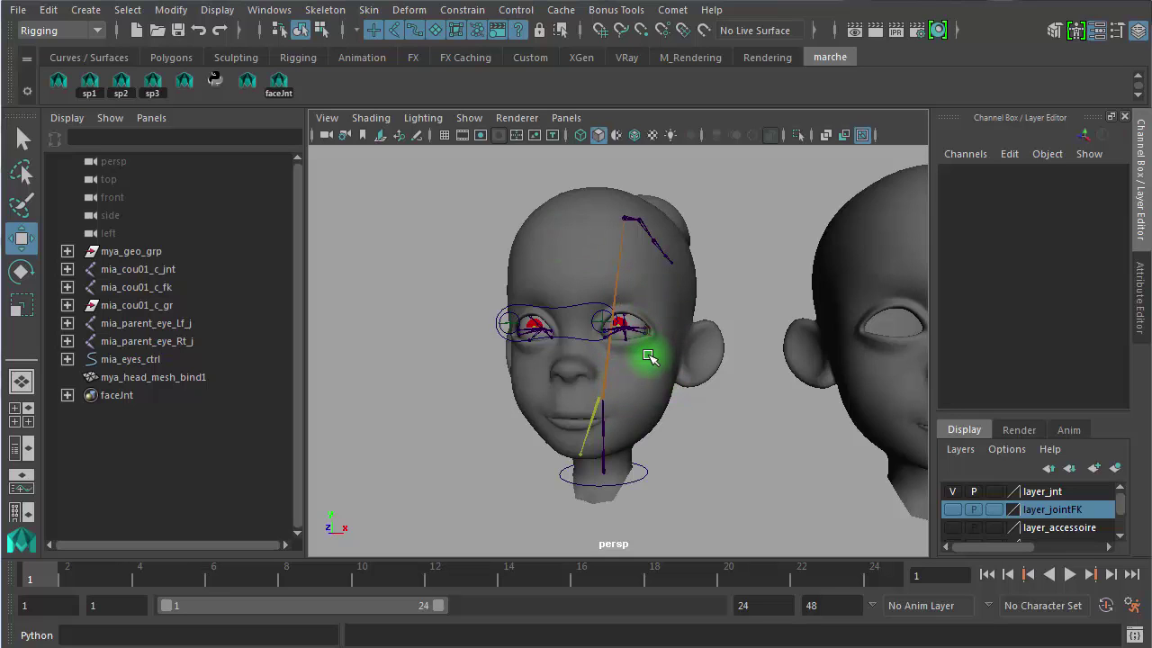
left_click(177, 379)
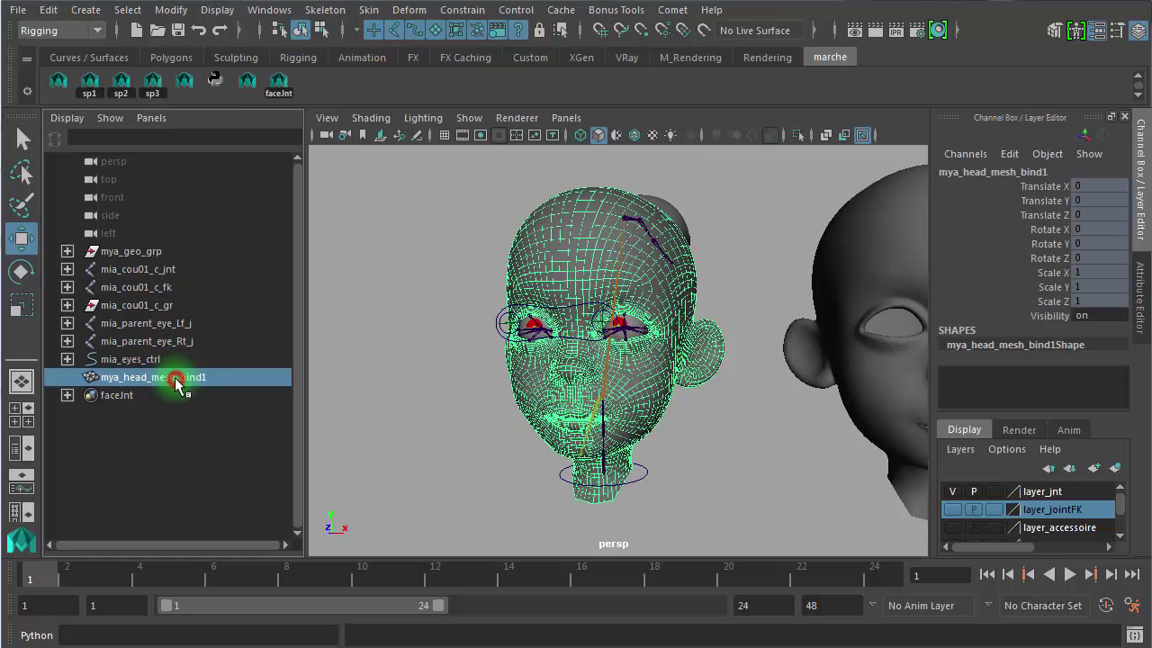
left_click(360, 334)
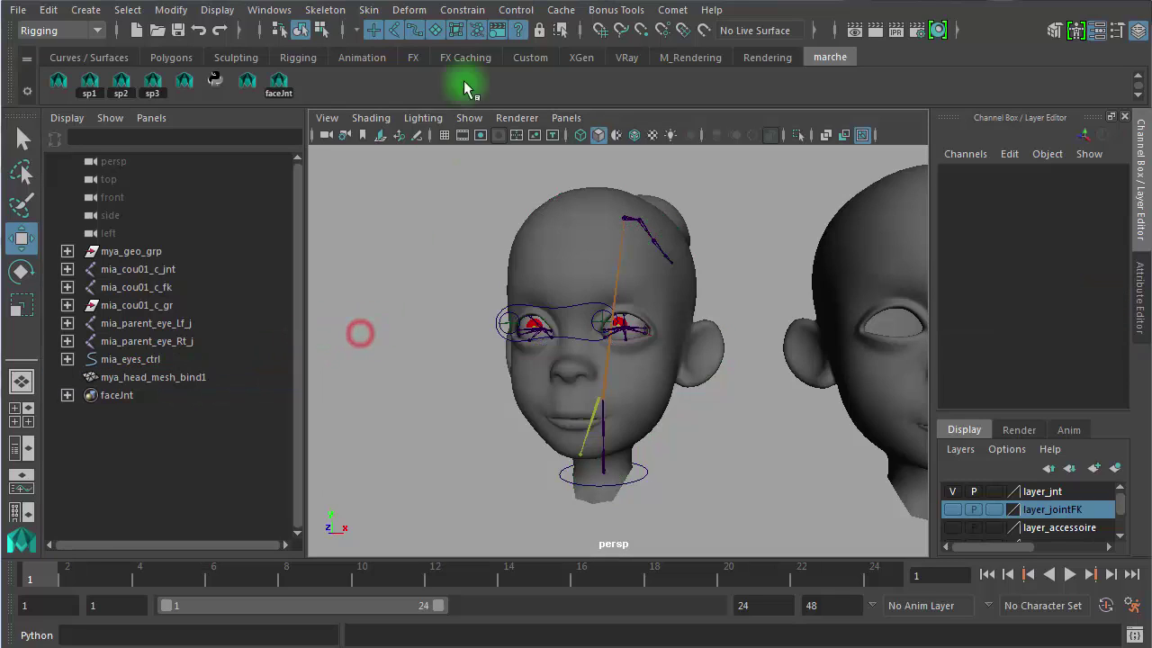
- Switch the input field to Select by name and select all objects matching *jnt
left_click(815, 32)
left_click(815, 31)
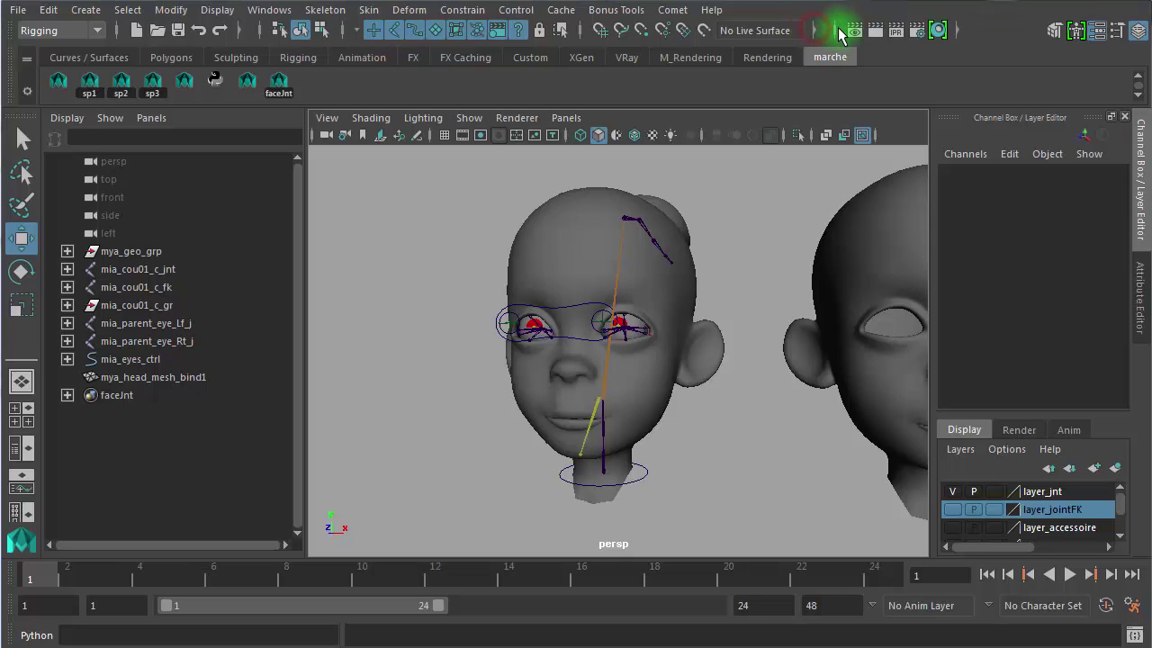
left_click(837, 33)
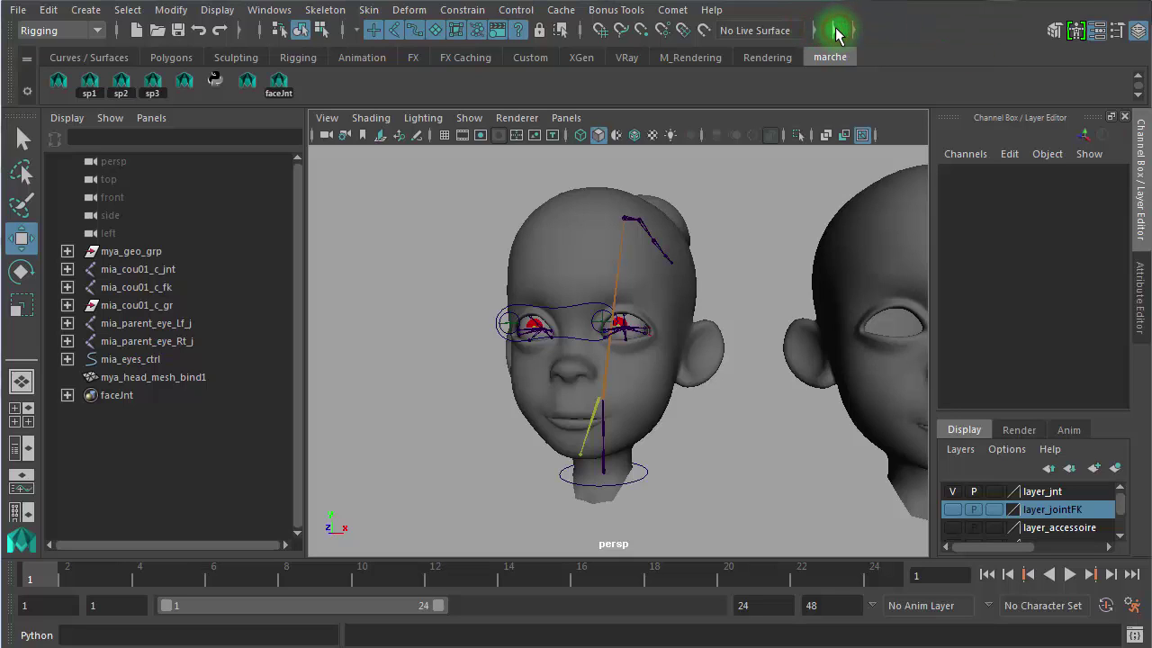
left_click(877, 27)
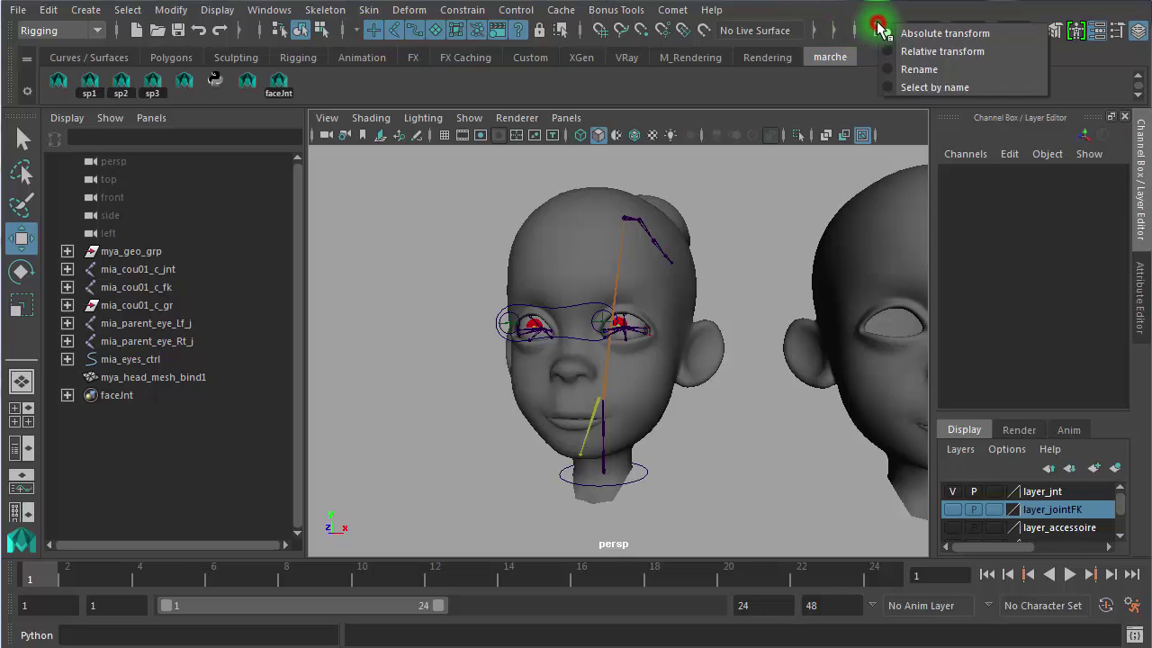
left_click(924, 86)
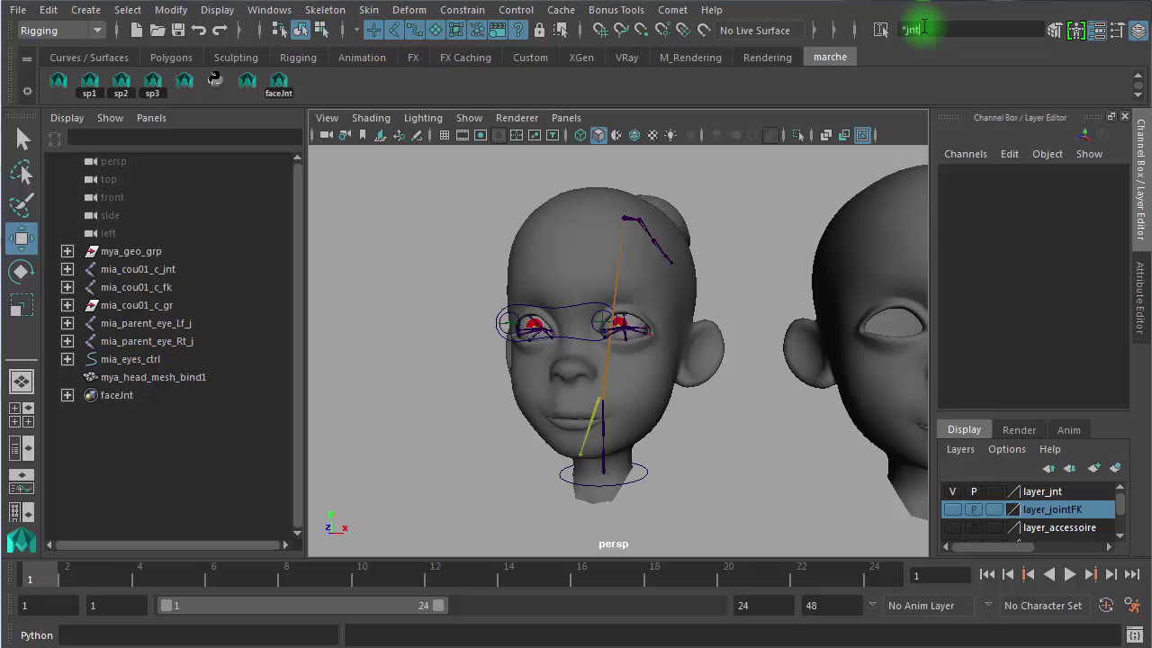
type("*jnt")
key("Return")
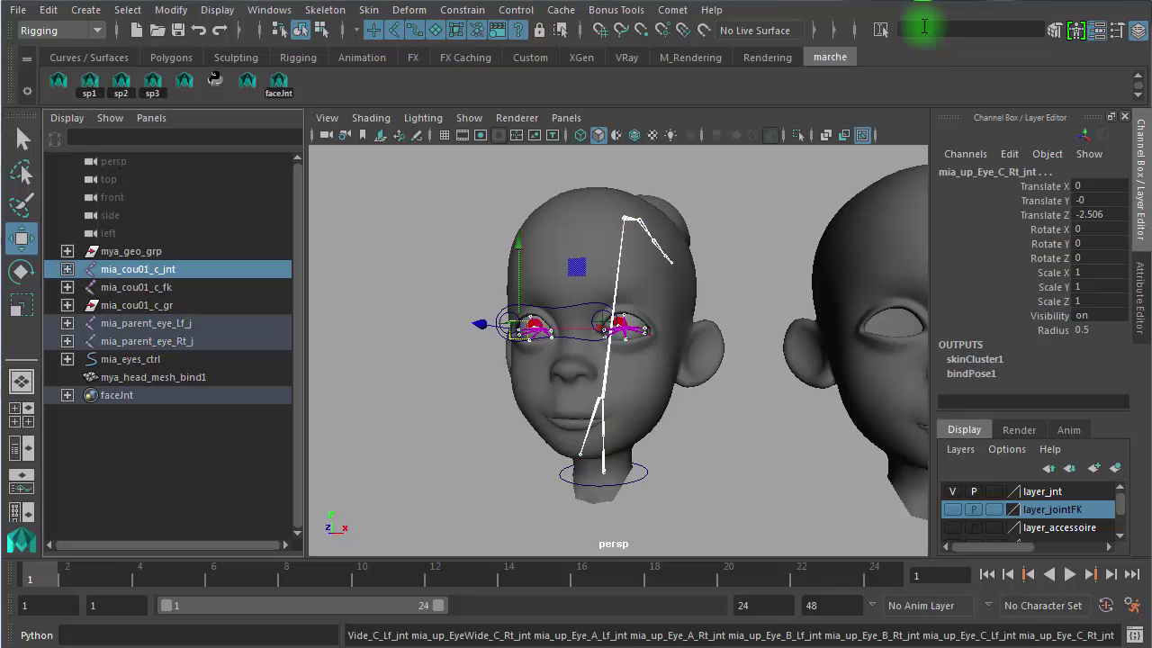
- Expand the whole mia_cou01_c_jnt hierarchy and examine the jaw end joint mia_machoirefin_c_jnt
left_click(66, 269)
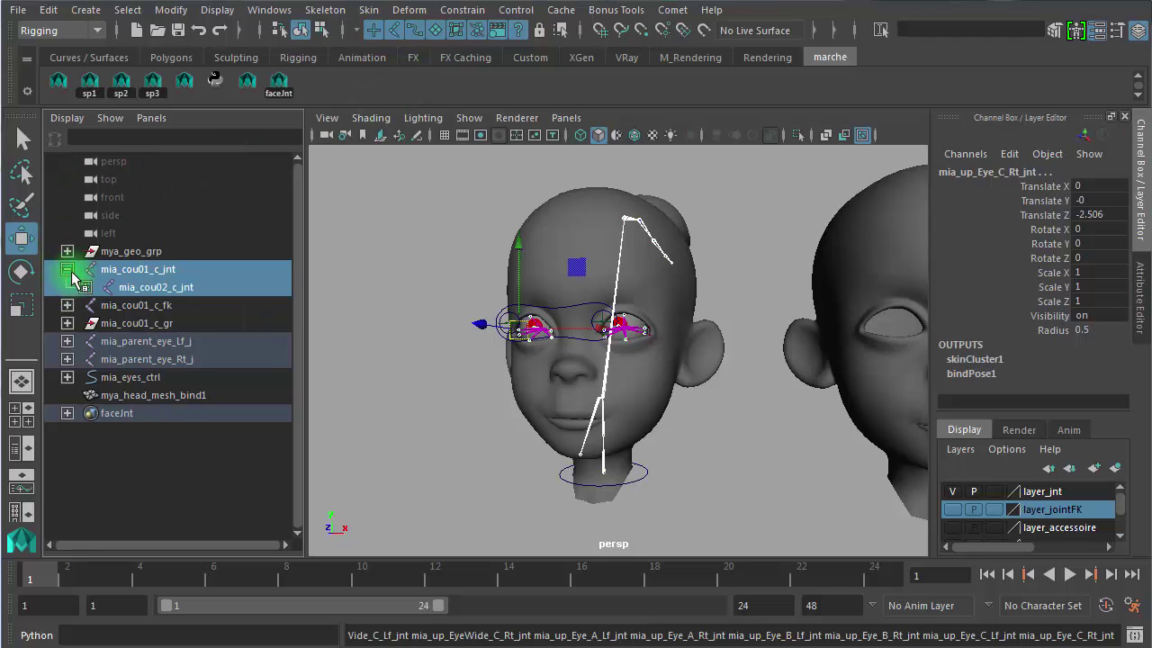
left_click(68, 270)
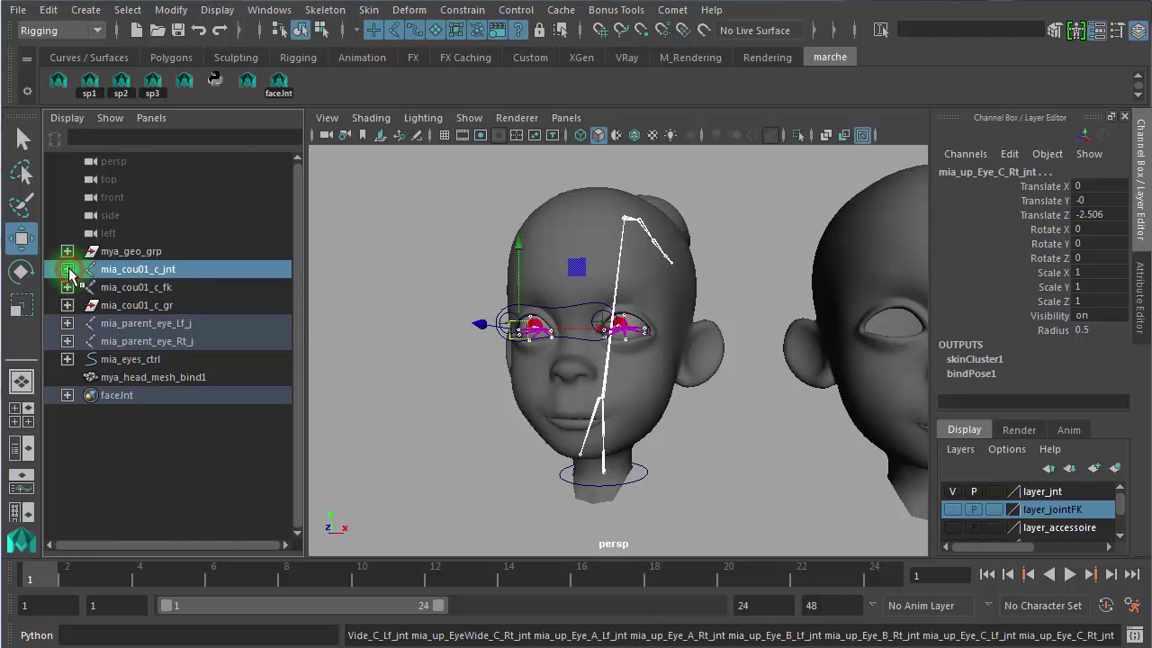
left_click(67, 270, "shift")
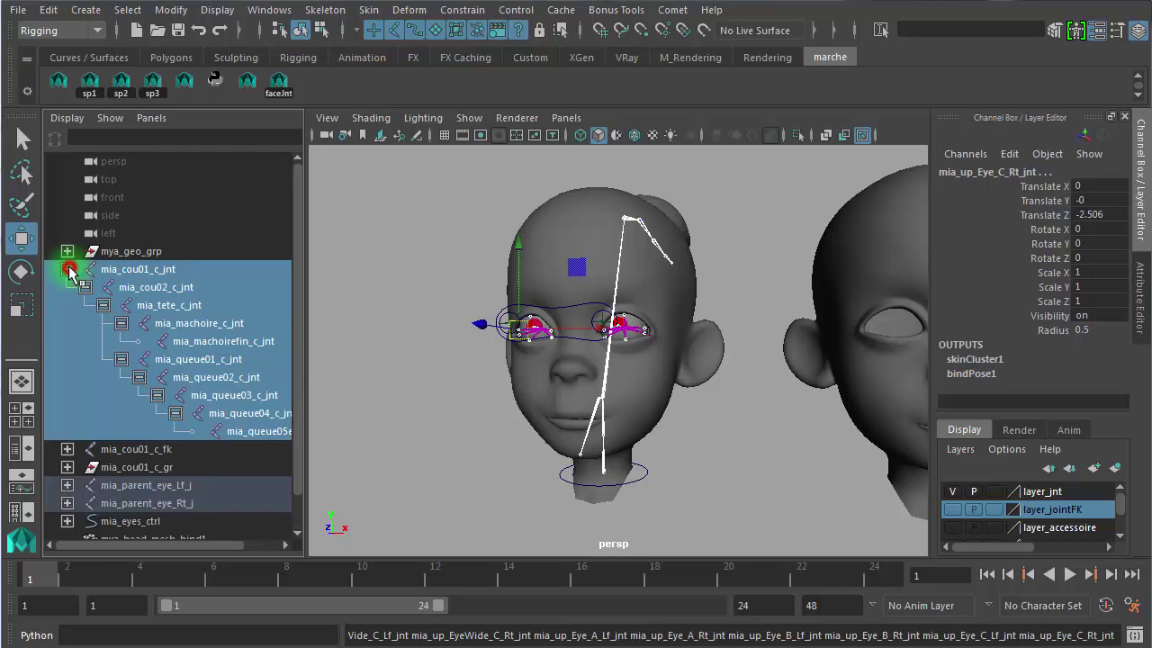
left_click(254, 346)
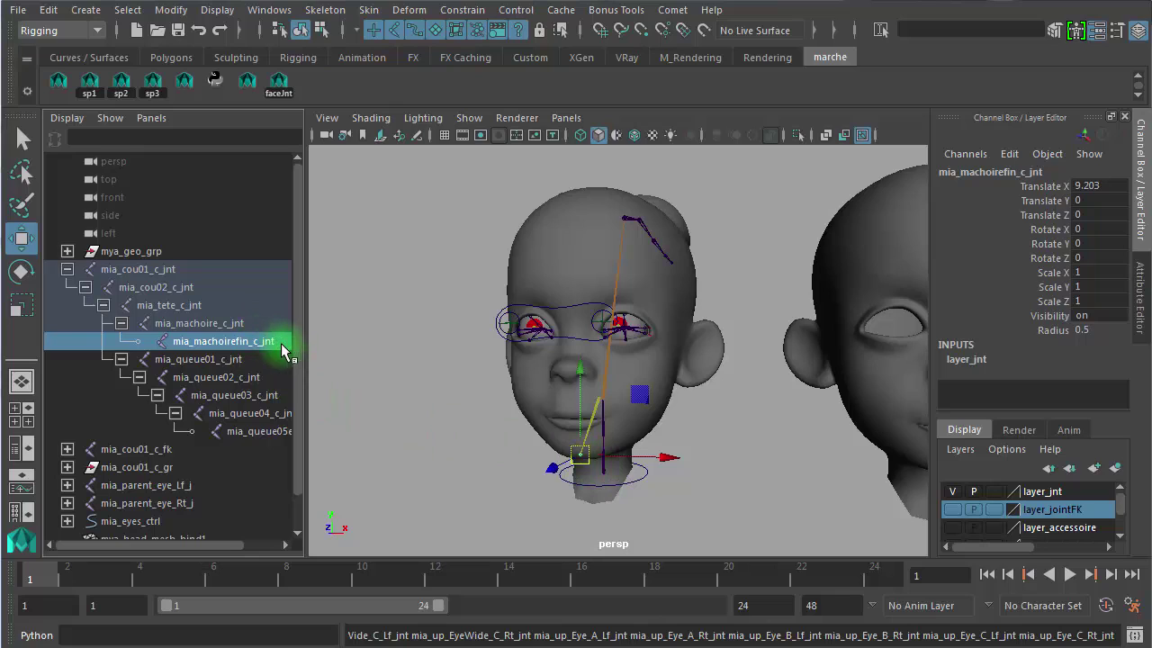
left_click(916, 30)
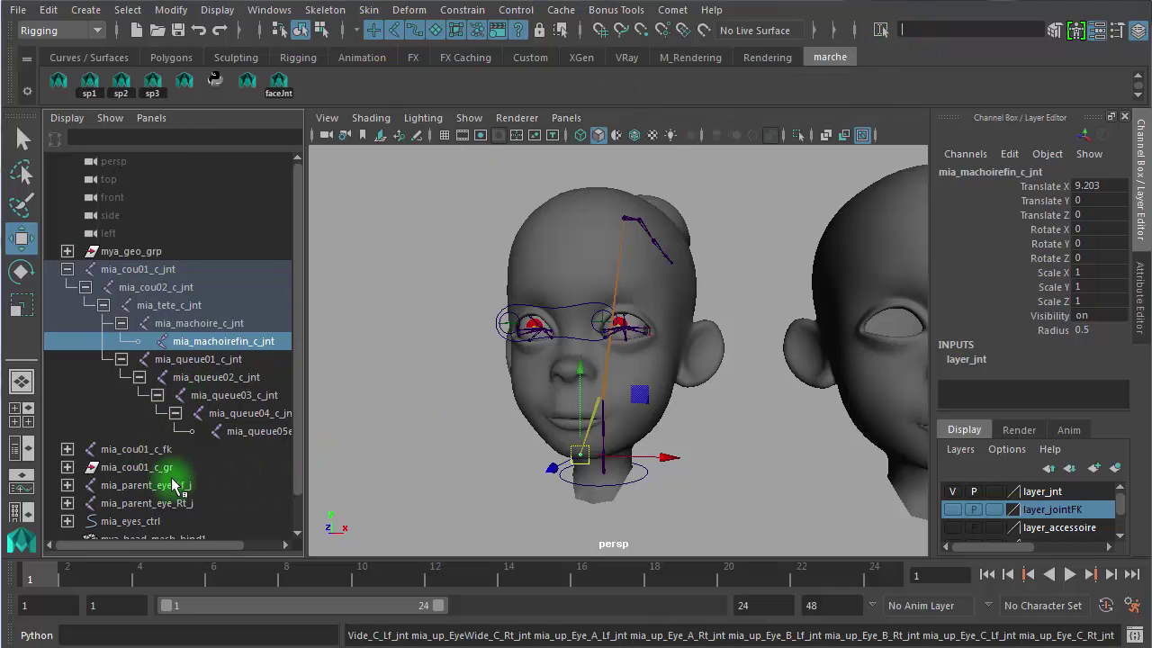
scroll(295, 413, "down", 1)
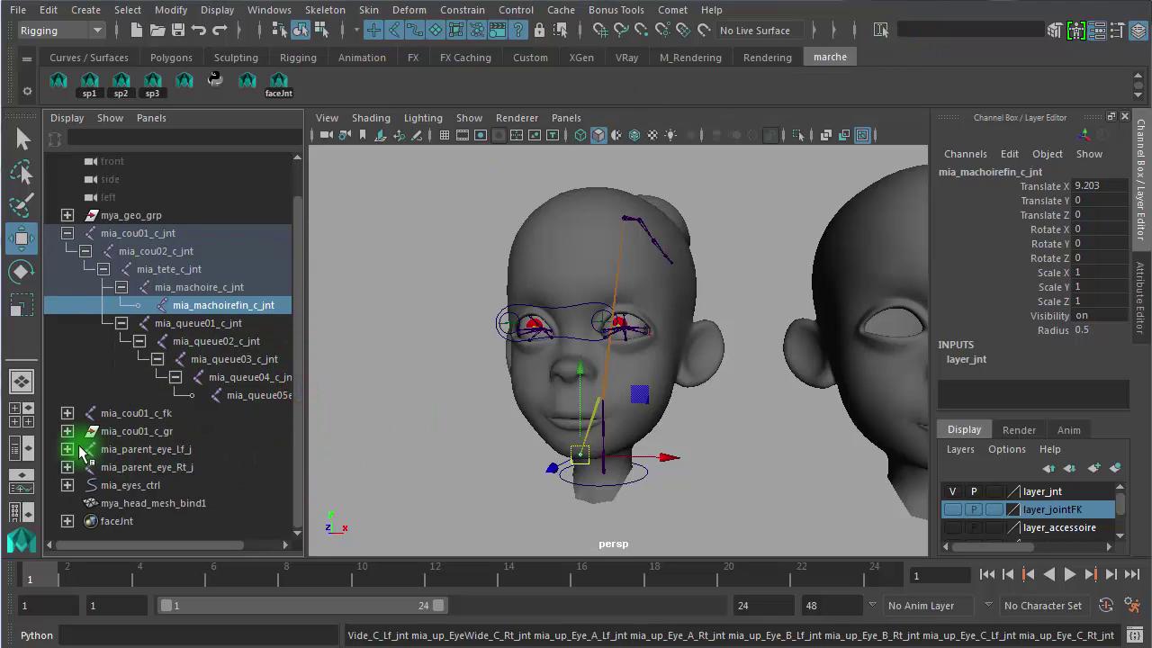
- Examine the upper EyeClose A and B joints under mia_parent_eye_Rt_j, and collapse the eye and mia_cou01_c_jnt hierarchies
left_click(126, 467)
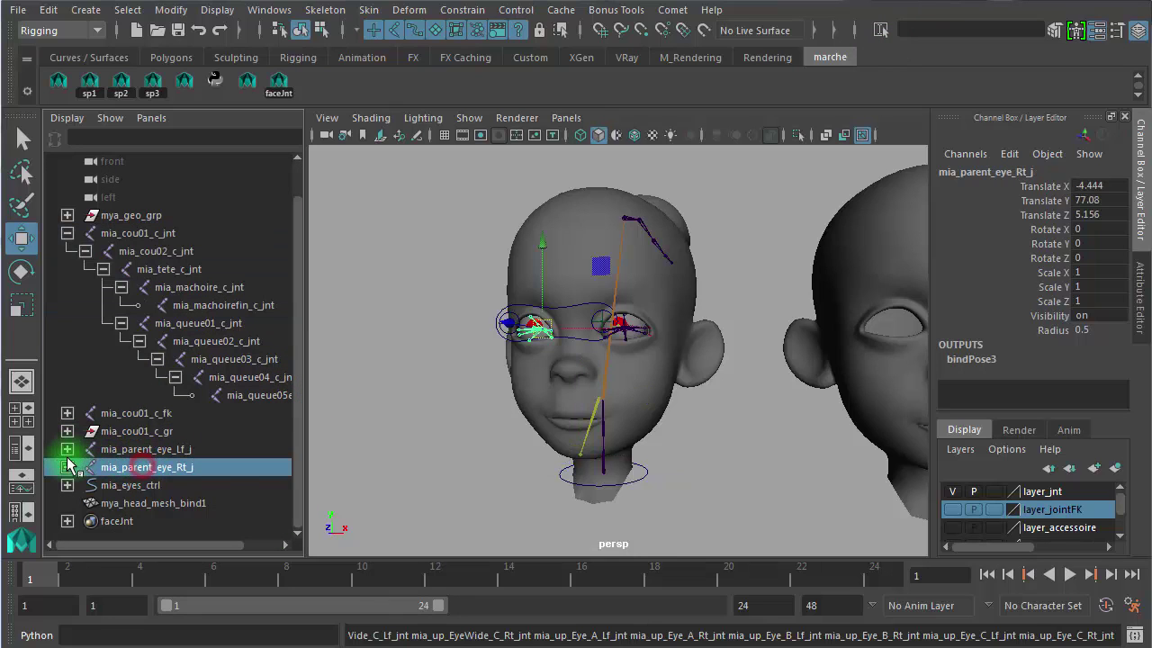
left_click(67, 467)
left_click_drag(298, 303, 283, 491)
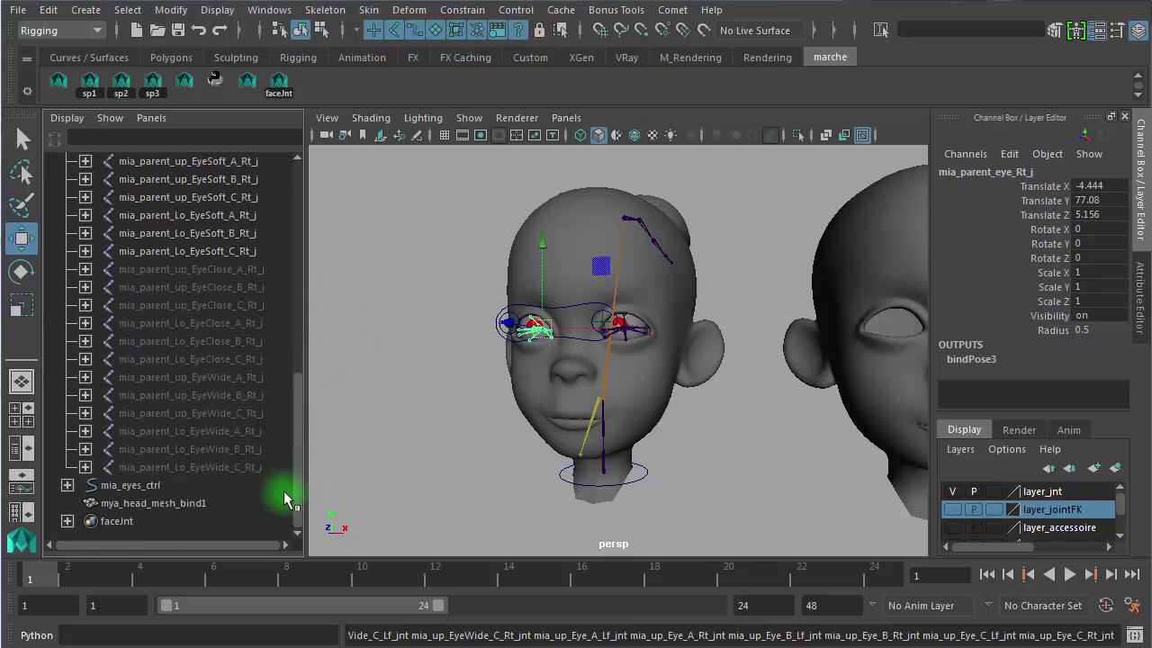
left_click(85, 269)
left_click(223, 287)
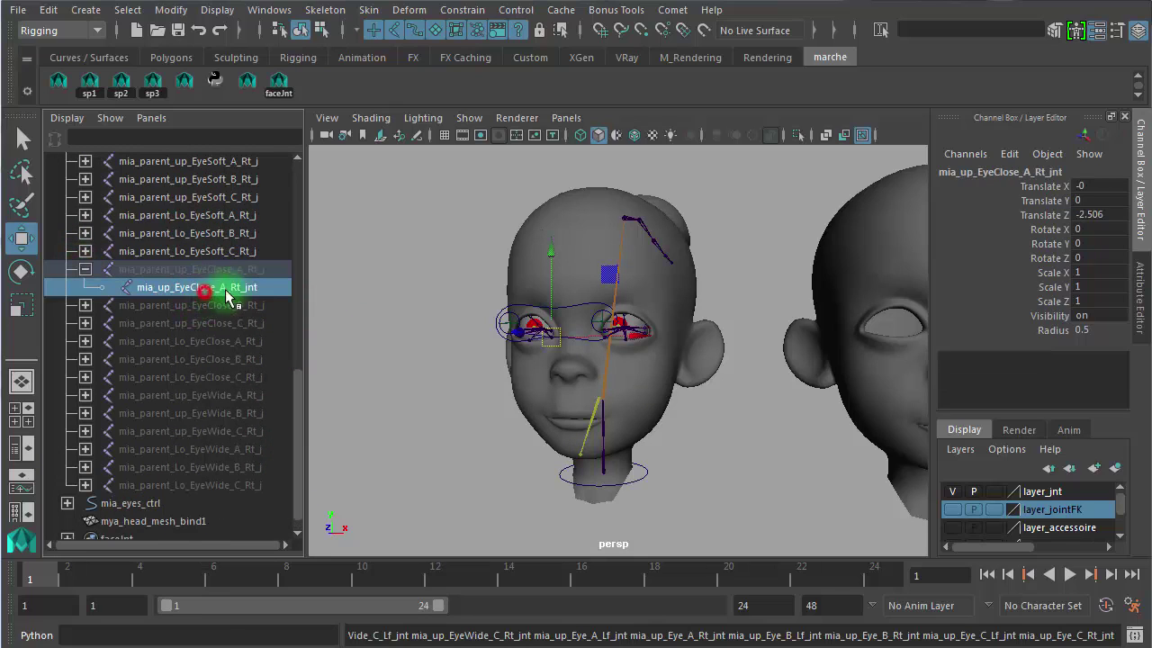
left_click(191, 306)
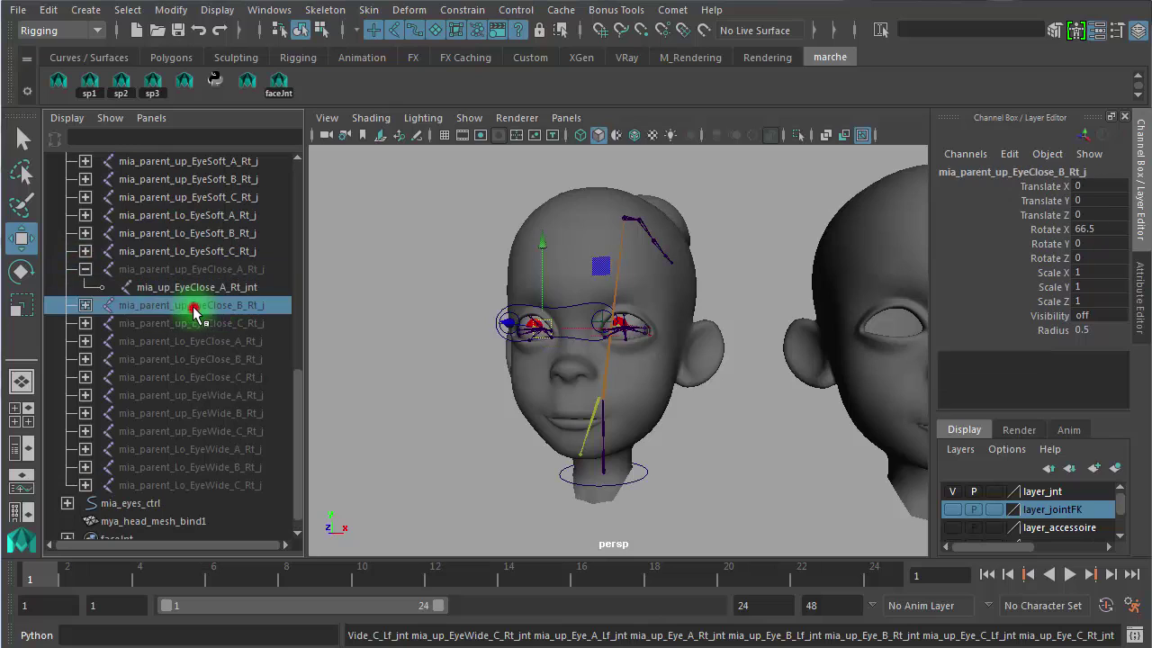
left_click(85, 305)
left_click(236, 323)
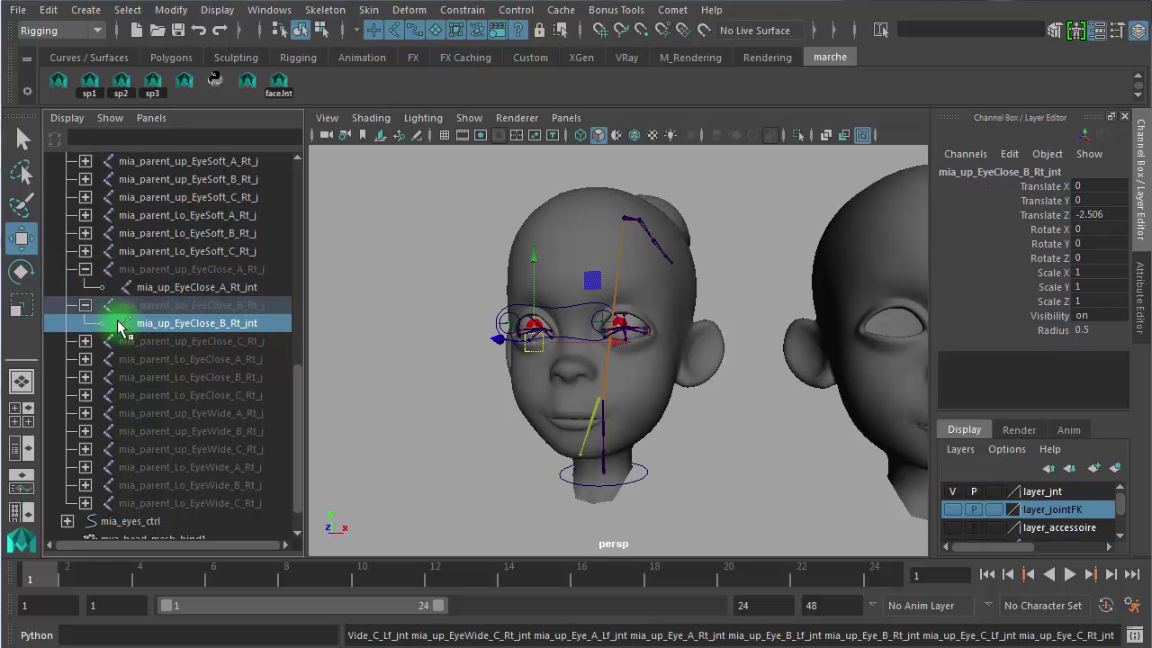
left_click(84, 305)
left_click(84, 269)
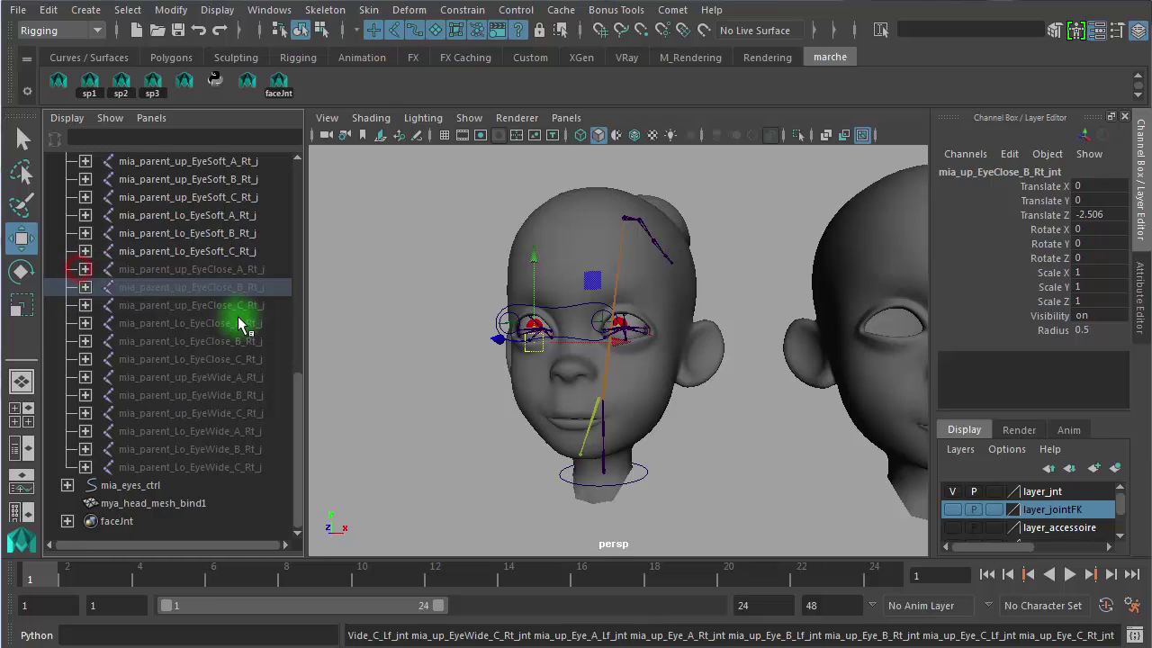
left_click_drag(297, 396, 314, 256)
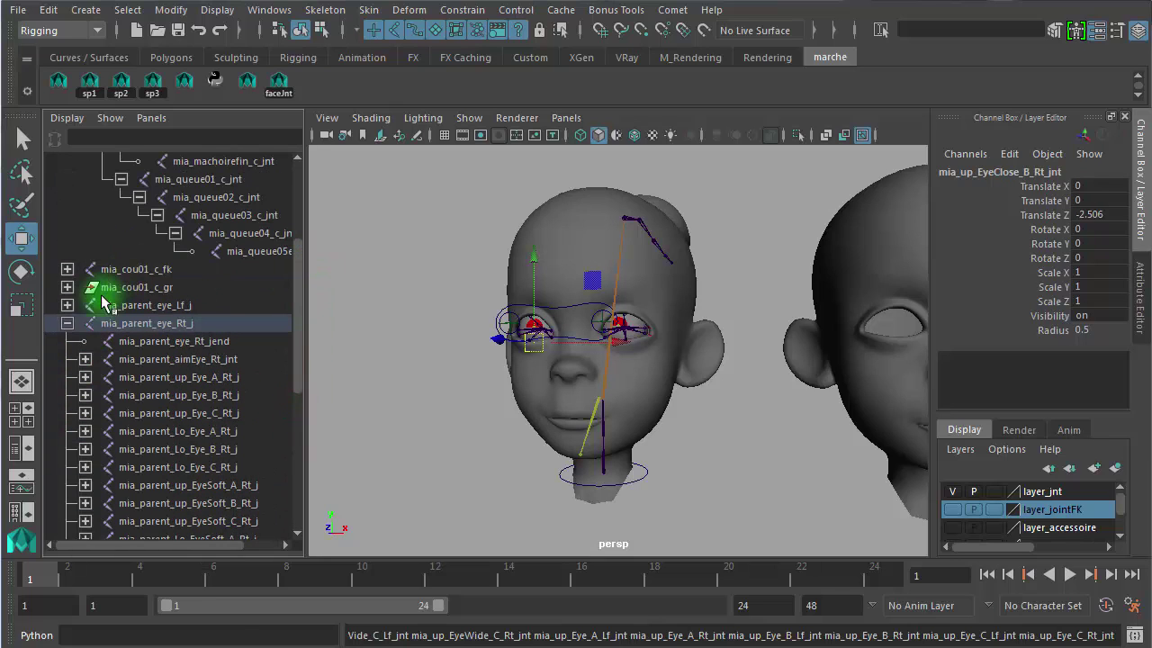
left_click(67, 323)
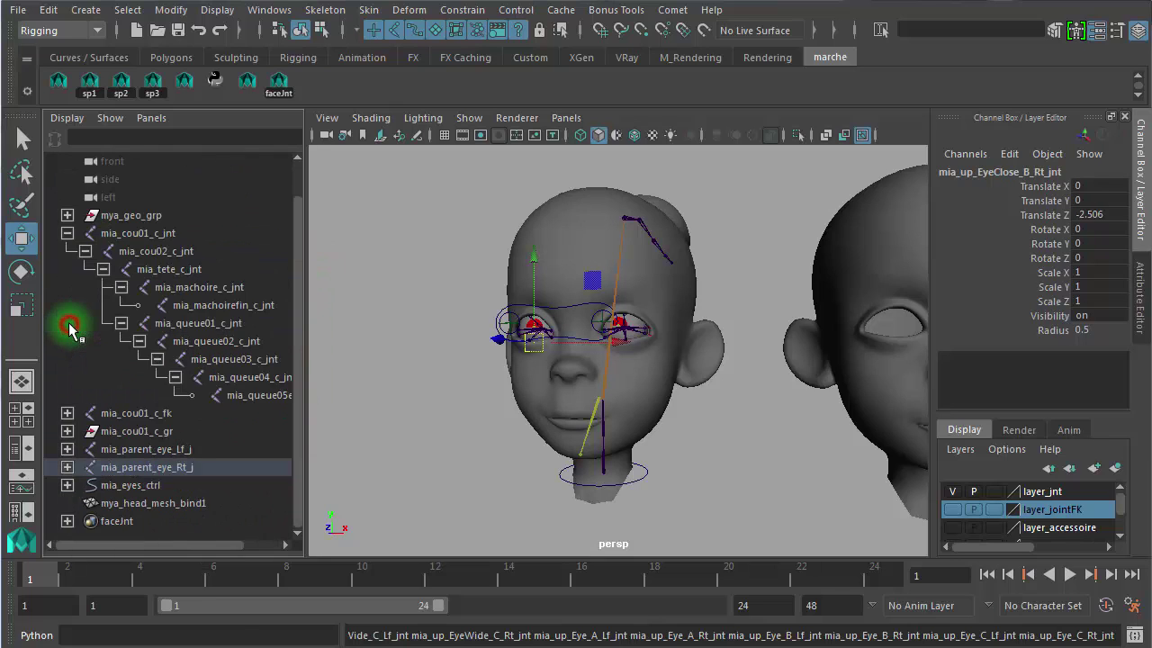
left_click(66, 234)
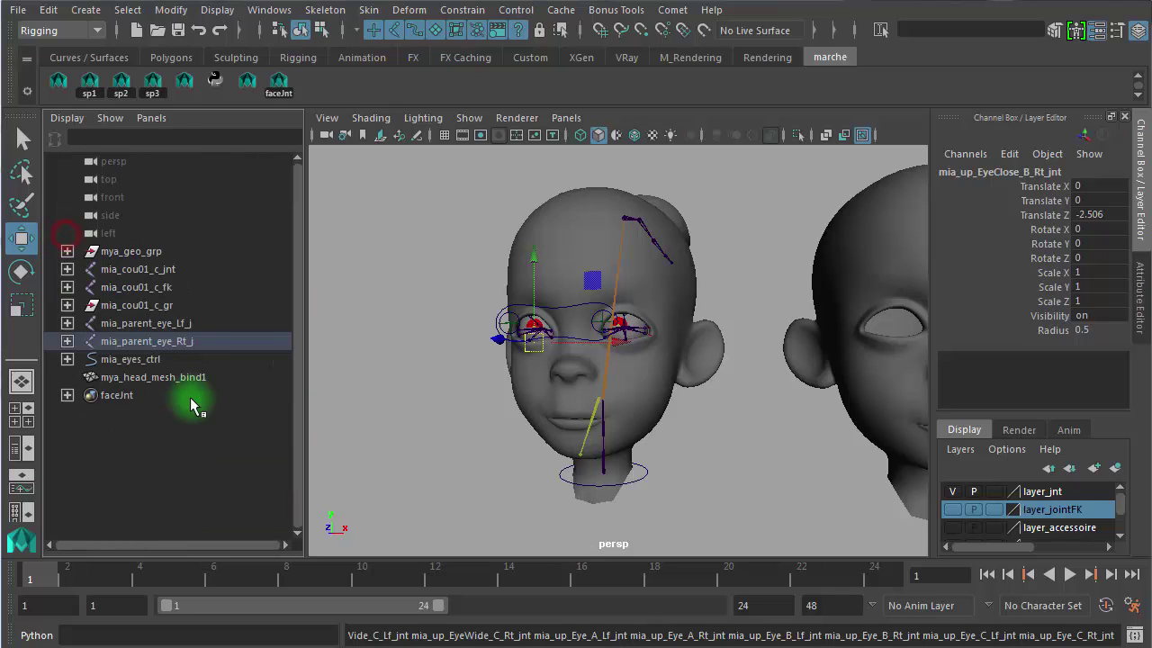
- Select the joints stored in the faceJnt shelf selection and check them in the mia_cou01_c_jnt, mia_parent_eye_Lf_j and mia_parent_eye_Rt_j hierarchies
left_click(278, 86)
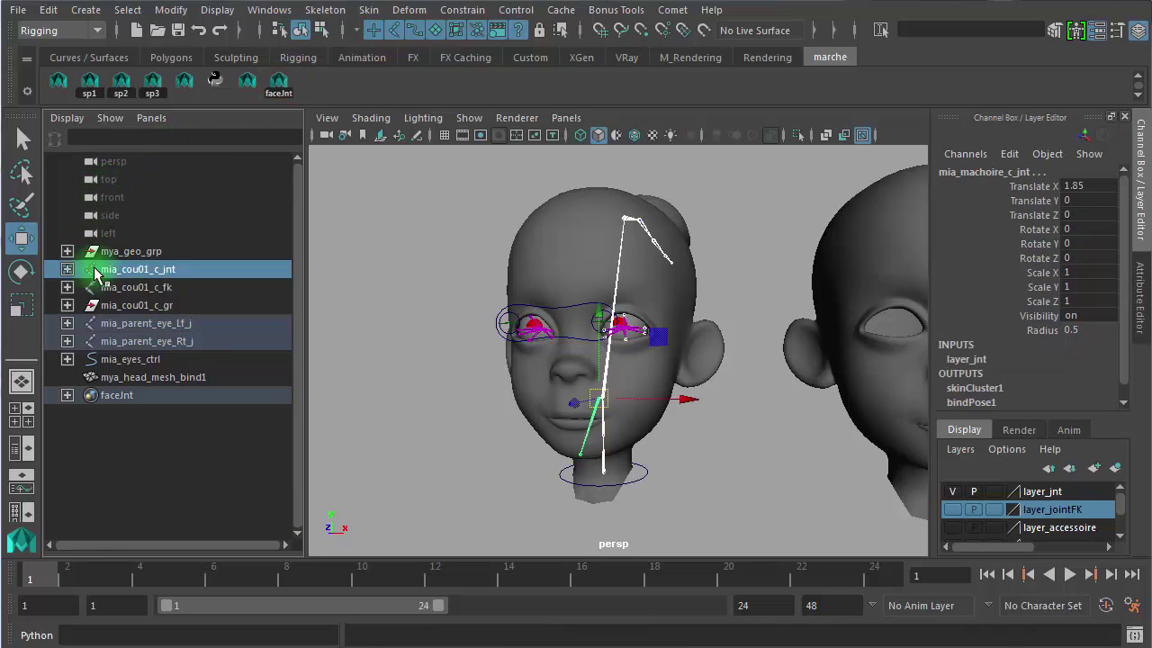
left_click(68, 270, "shift")
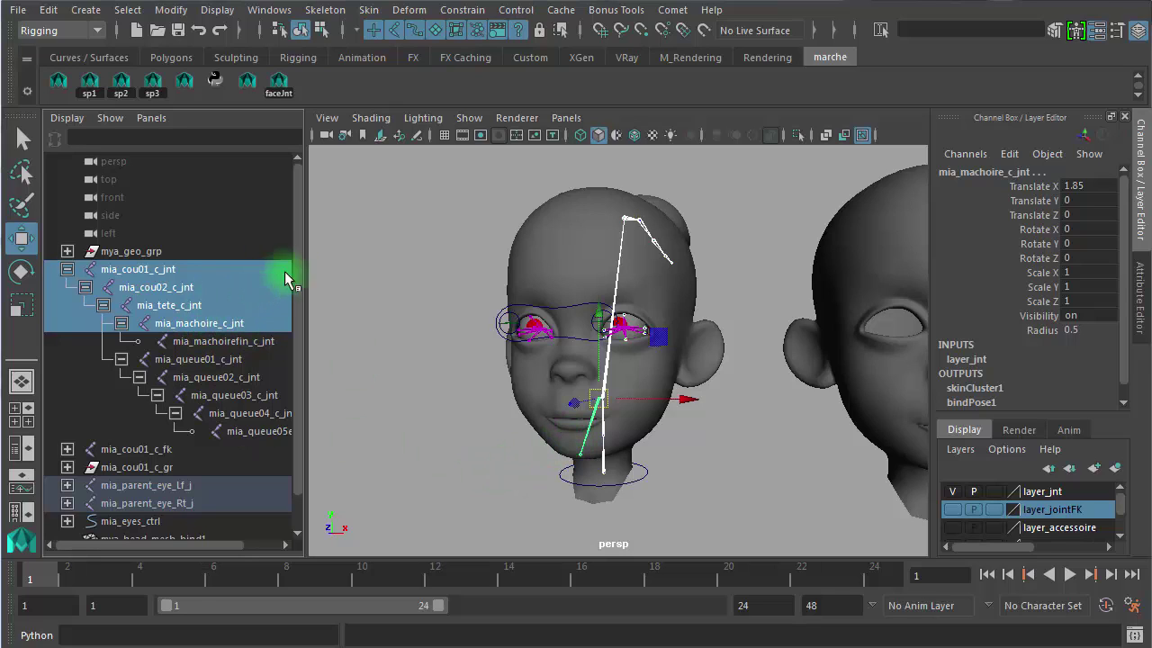
left_click_drag(299, 270, 310, 335)
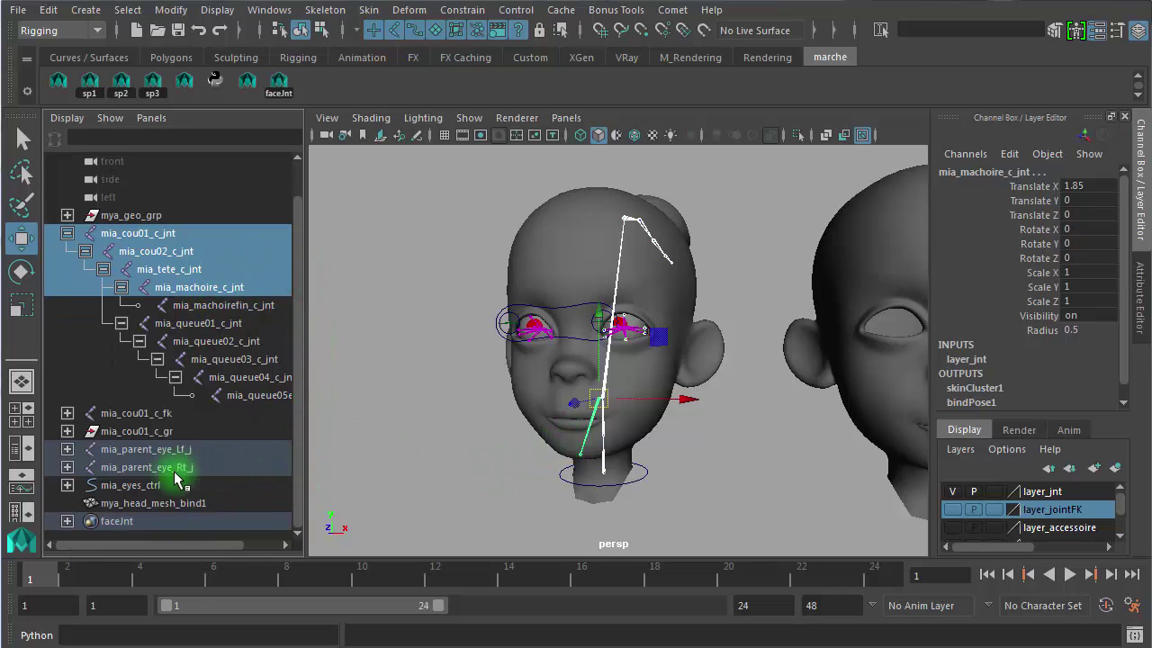
left_click(67, 451)
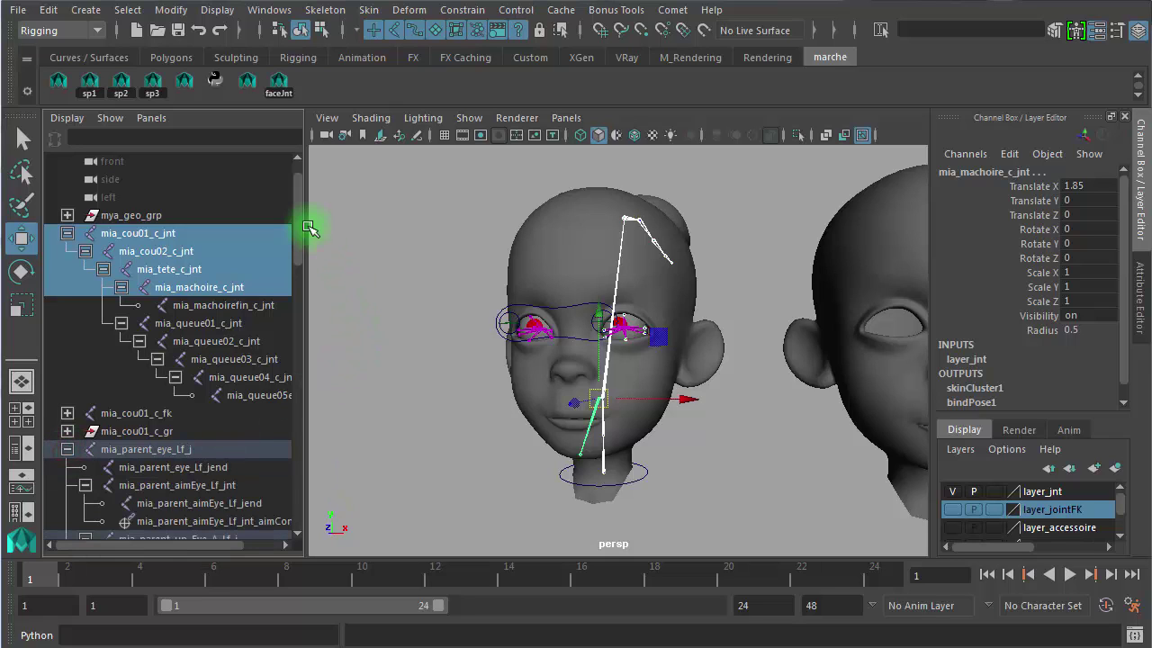
left_click_drag(296, 215, 303, 291)
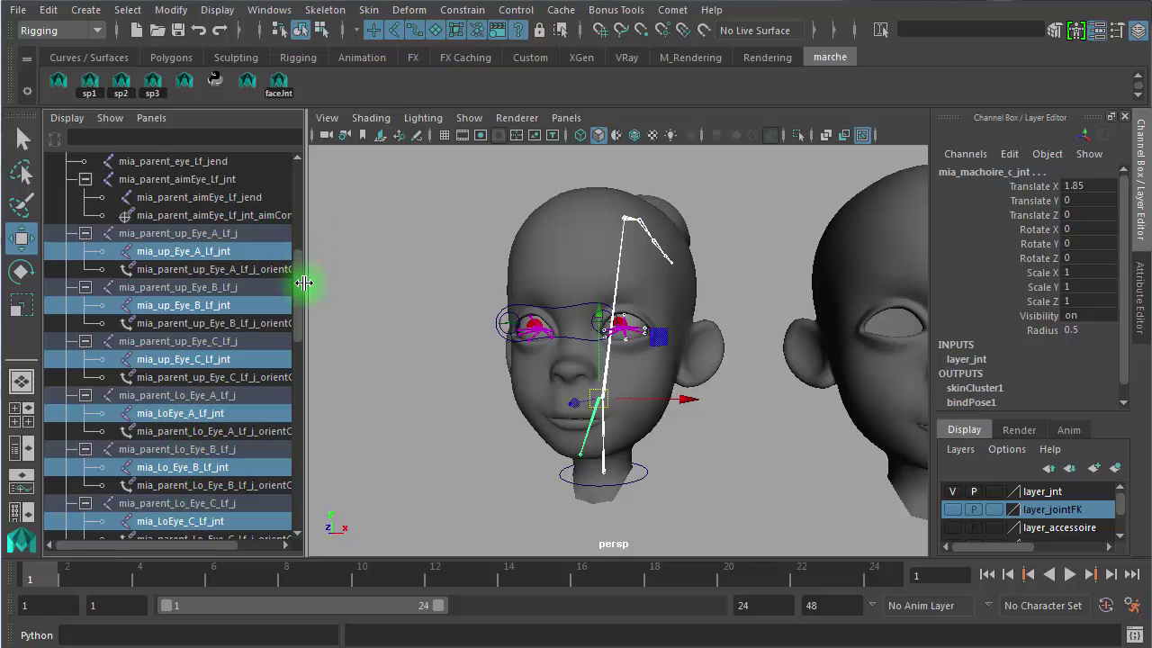
left_click_drag(305, 282, 286, 513)
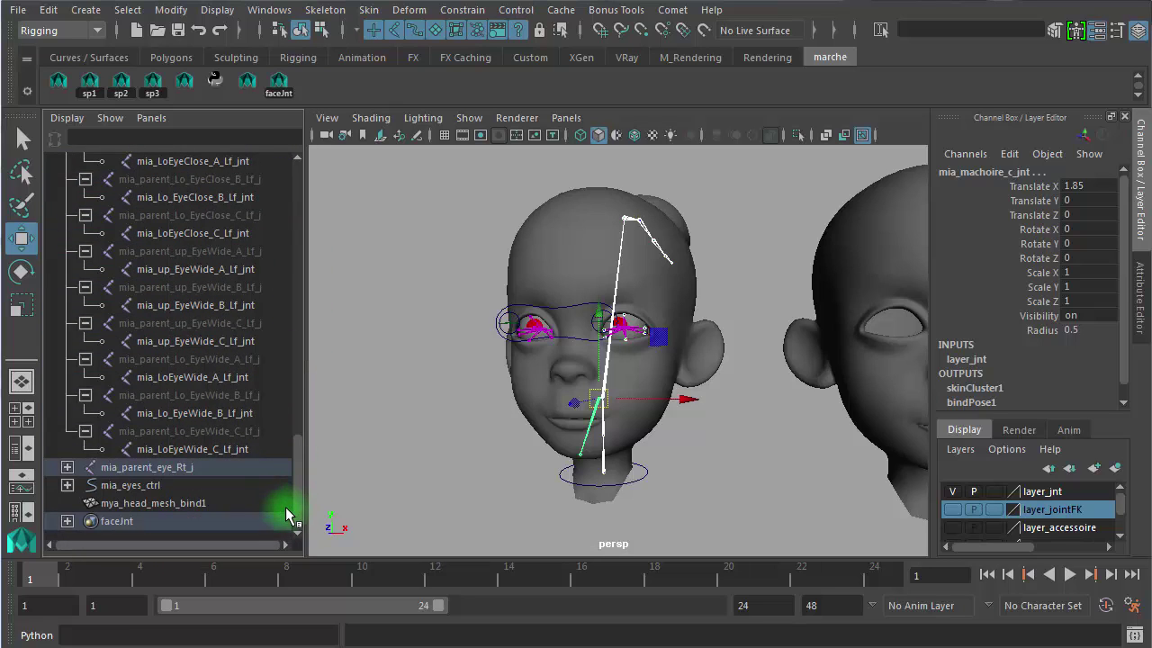
left_click(66, 468)
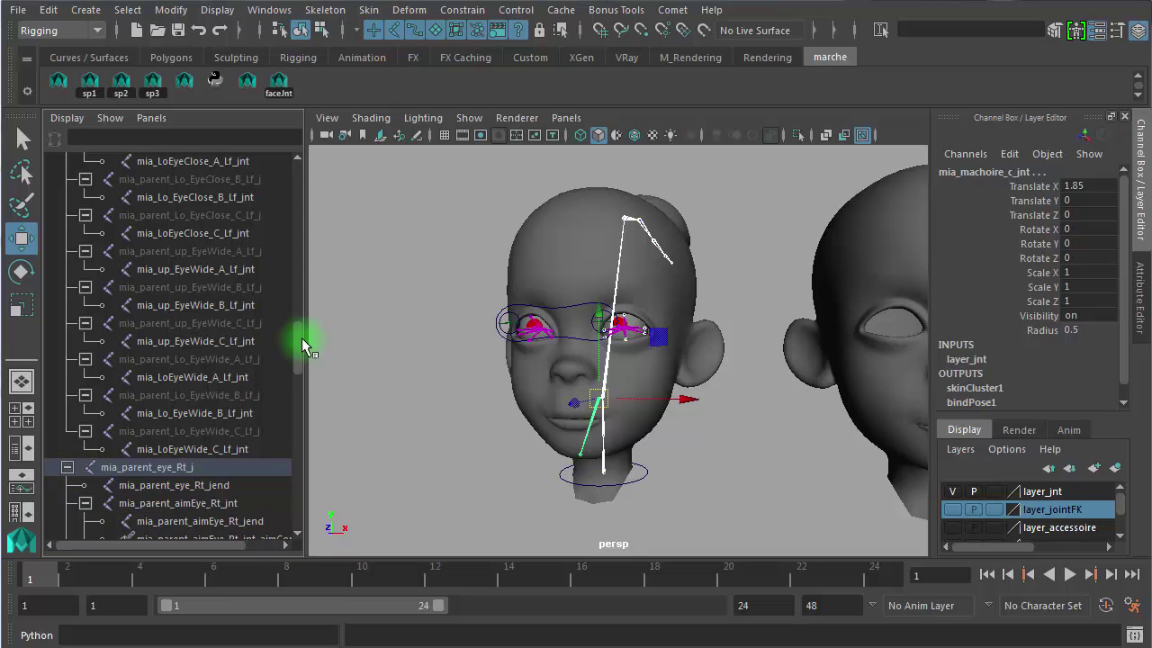
left_click_drag(298, 339, 291, 383)
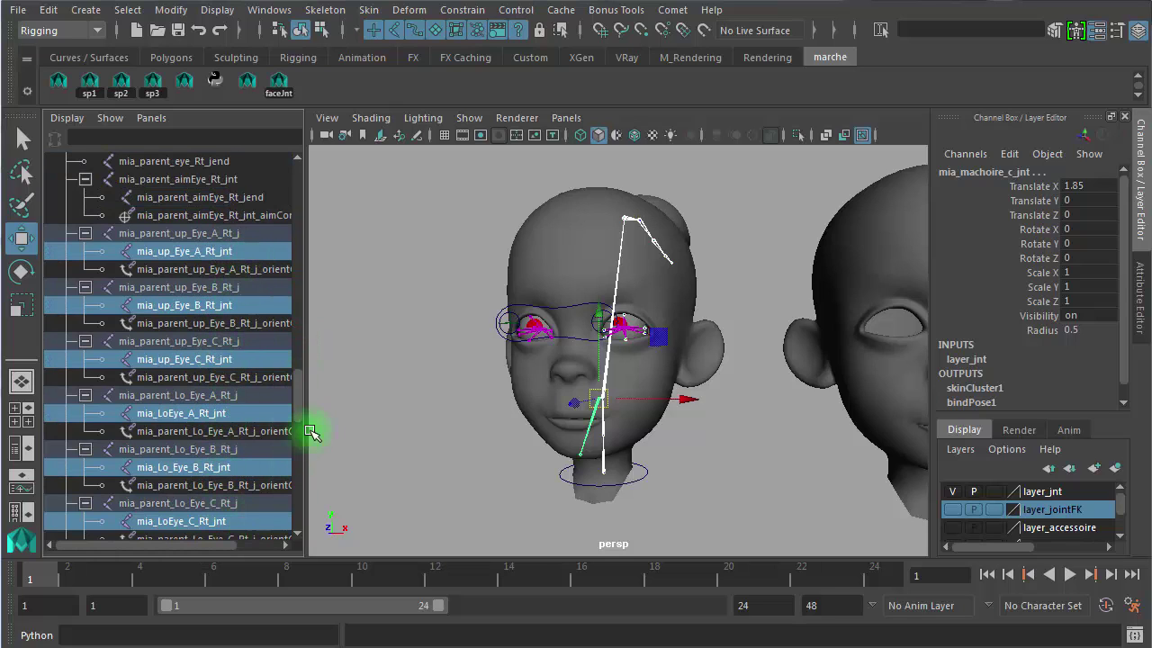
left_click_drag(302, 391, 304, 518)
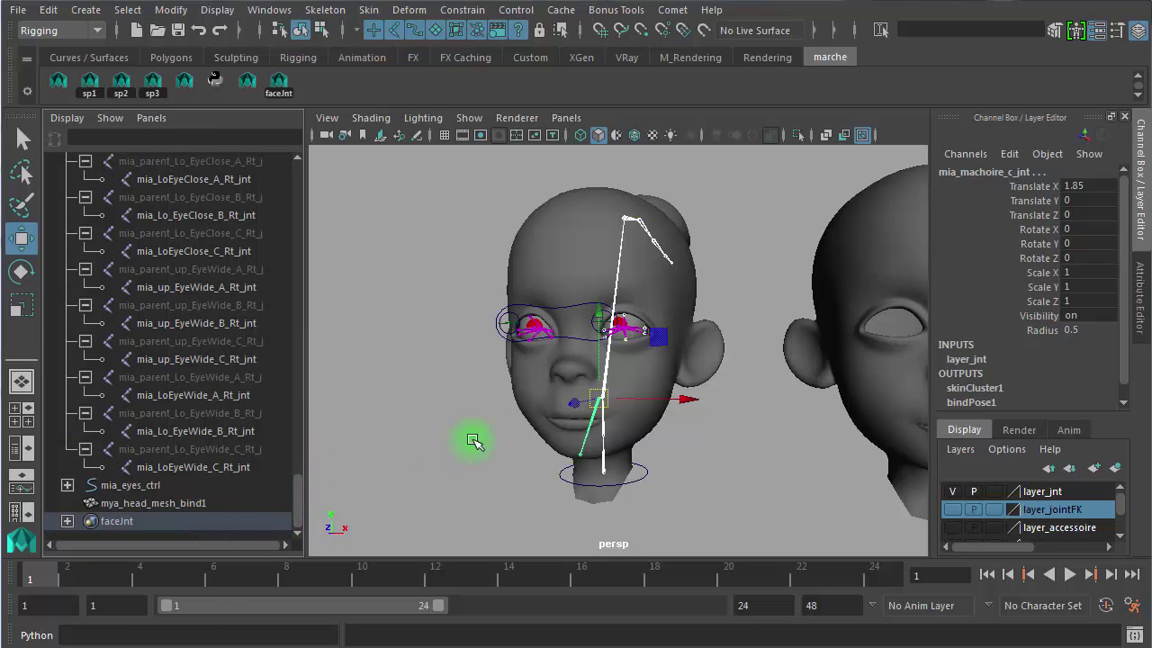
- Add mya_head_mesh_bind1 to the joint selection, reset the Bind Skin options, and set Bind to to Selected joints
left_click(204, 510)
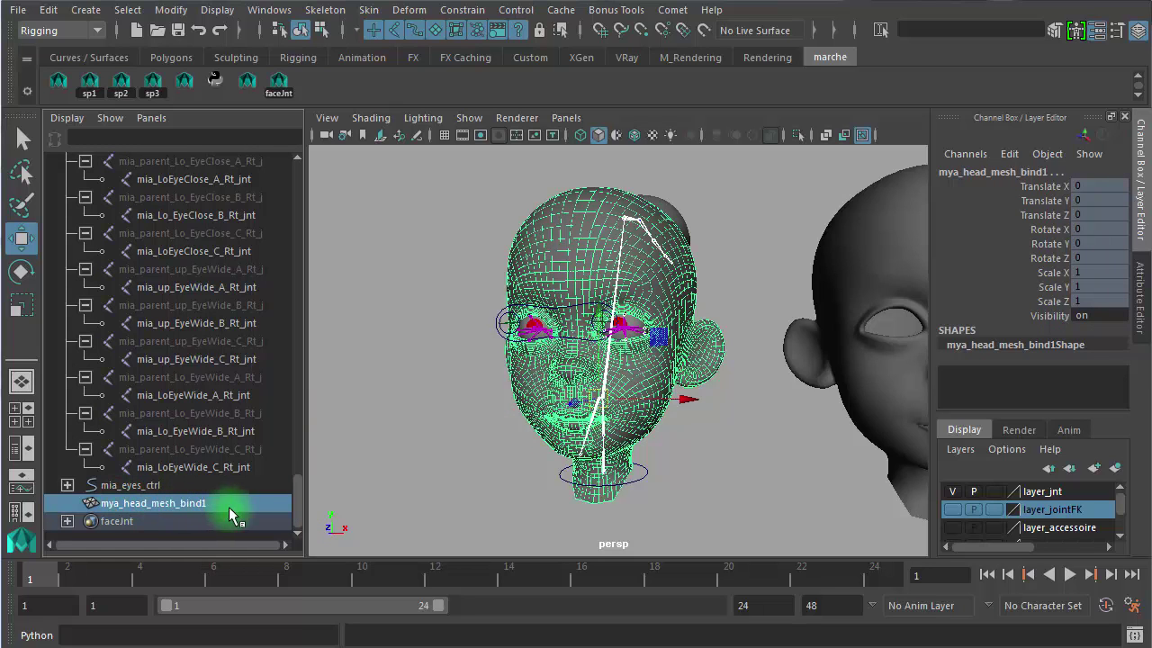
left_click(365, 11)
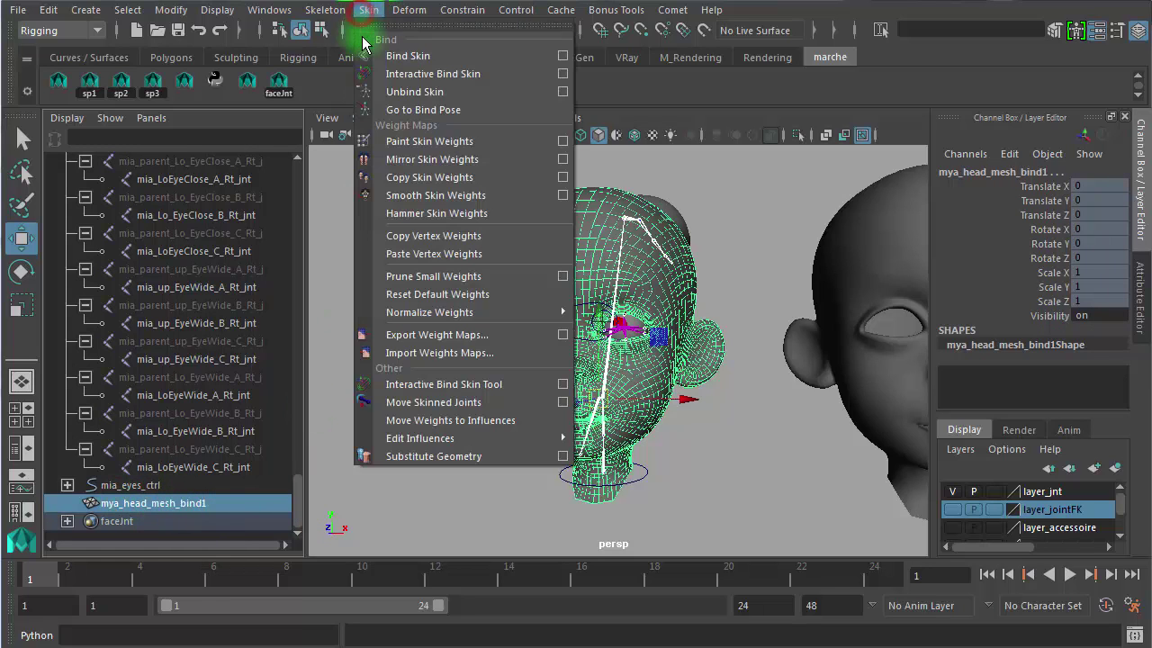
left_click(563, 56)
left_click(220, 33)
left_click(232, 69)
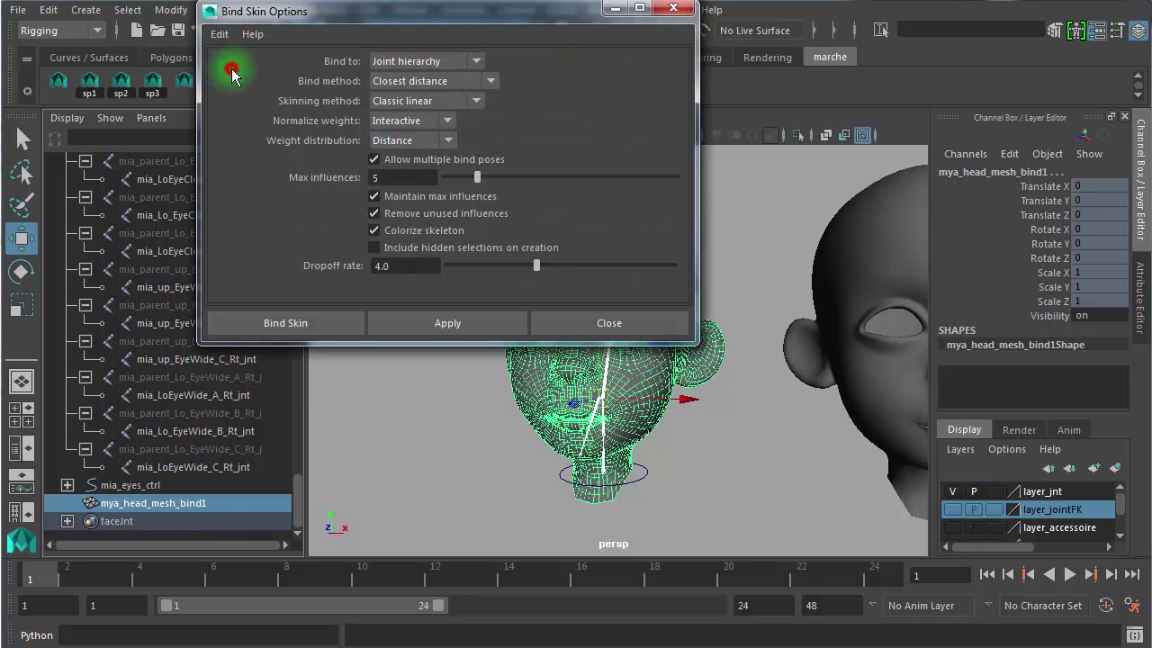
left_click(396, 61)
left_click(414, 101)
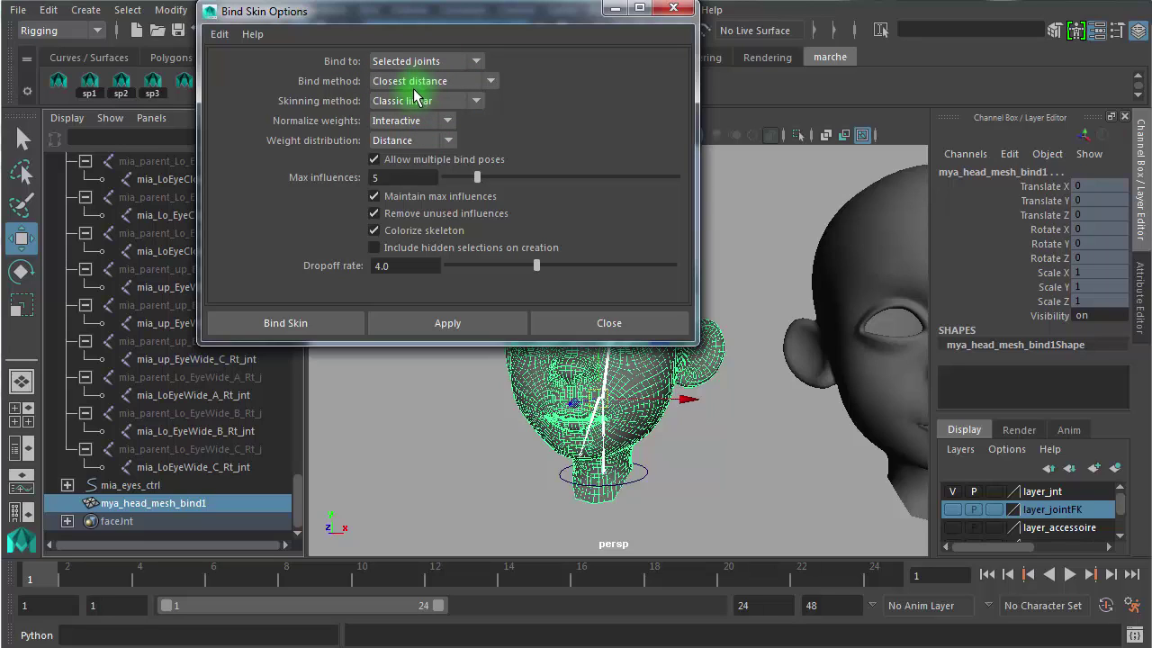
- Bind mya_head_mesh_bind1 to the selected joints with Max influences at 5 and Maintain max influences enabled
left_click(373, 195)
double_click(400, 178)
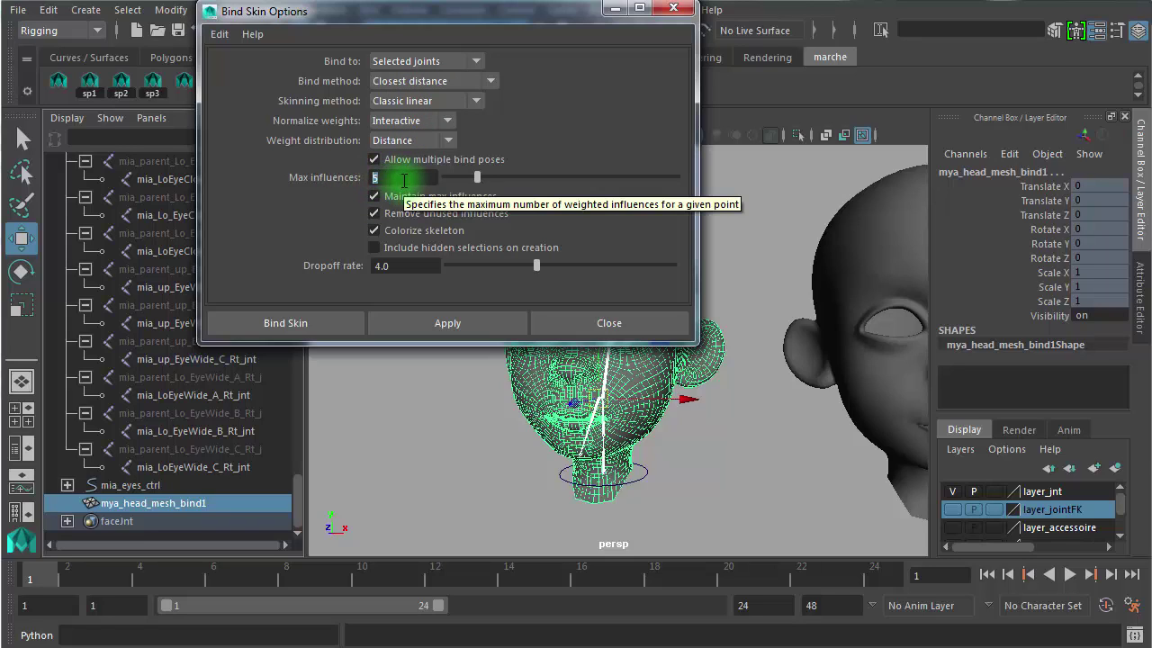
left_click(405, 177)
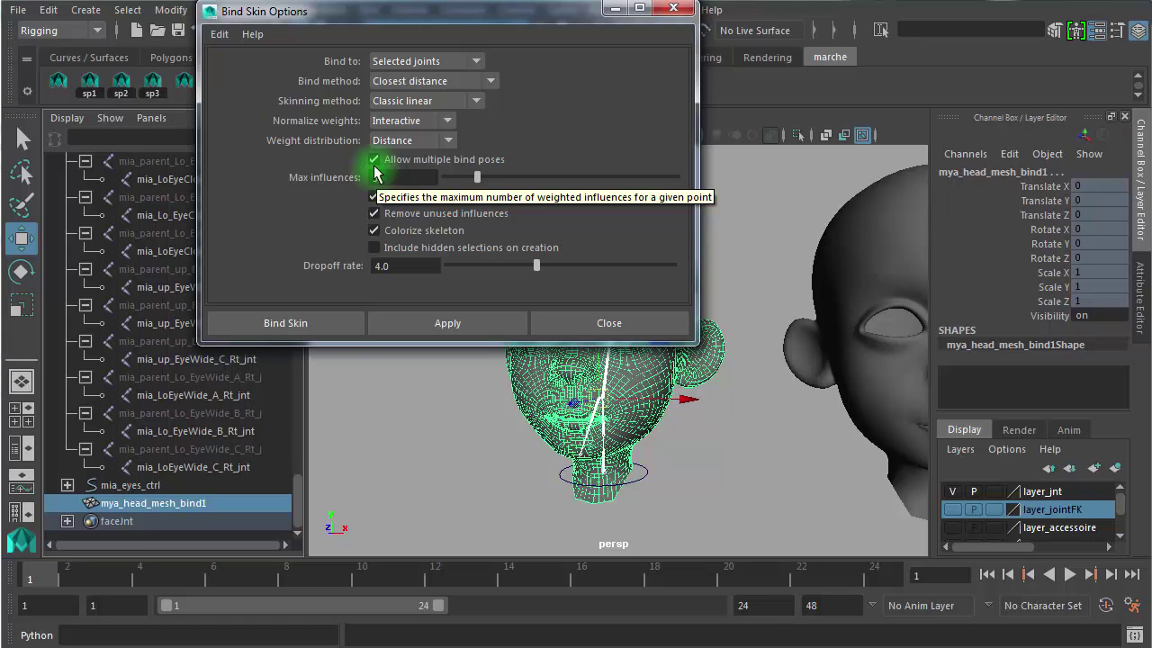
left_click_drag(391, 178, 342, 182)
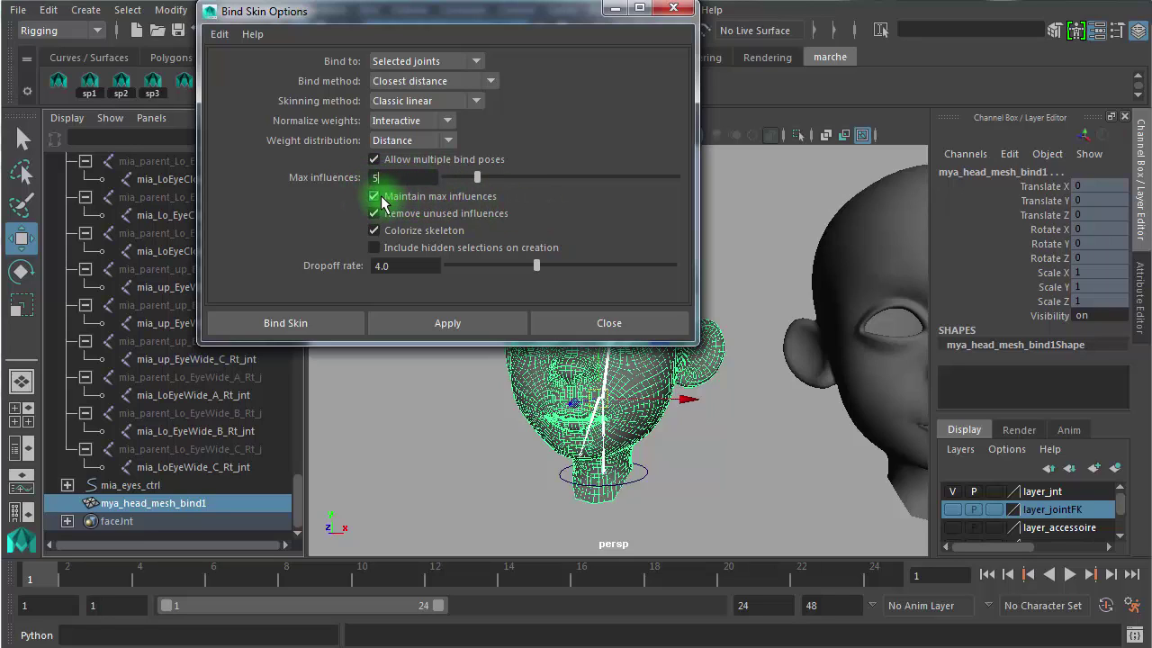
left_click(289, 330)
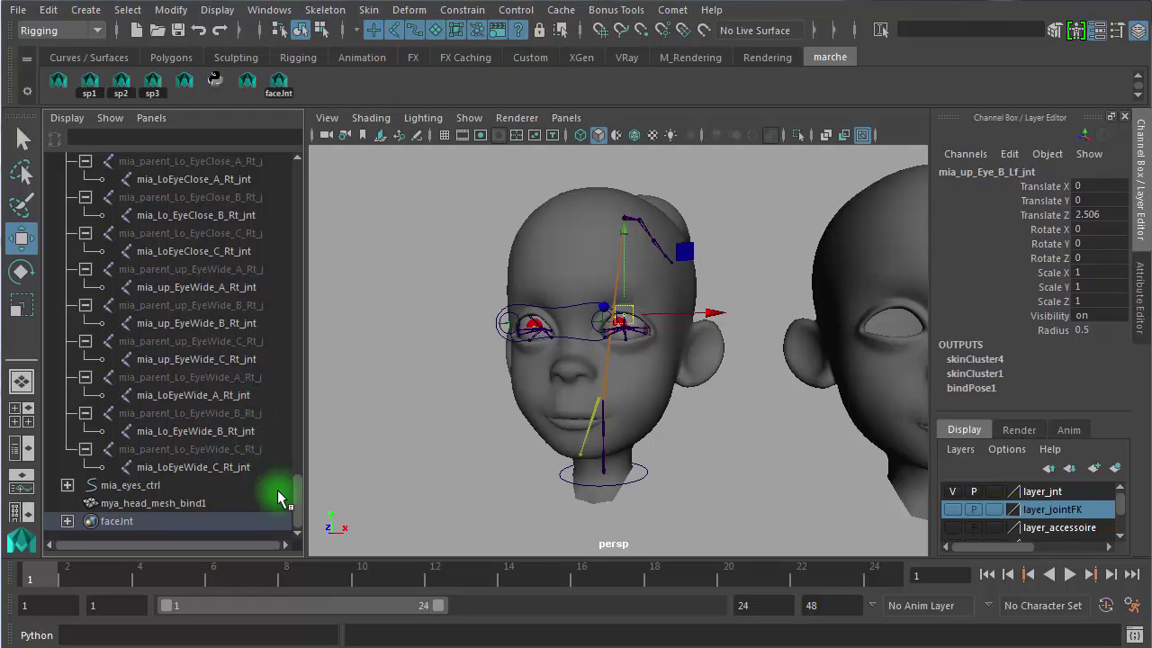
- Collapse the mia_cou01_c_jnt, mia_parent_eye_Lf_j and mia_parent_eye_Rt_j hierarchies in the scene list and clear the selection
left_click_drag(296, 490, 345, 175)
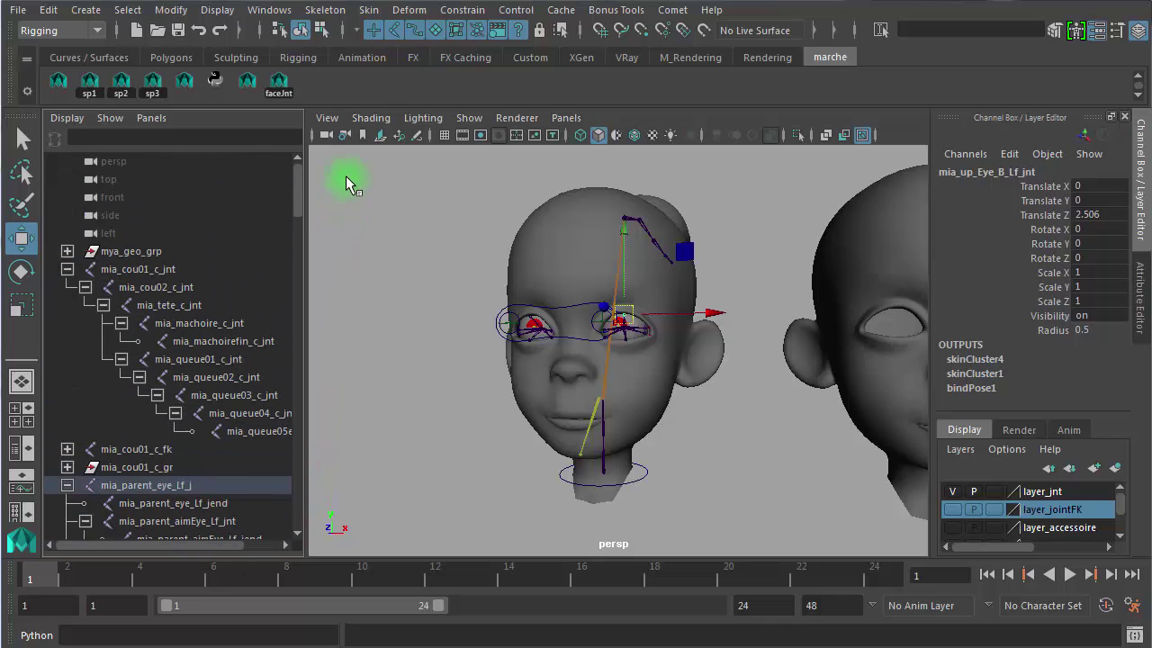
left_click(67, 268)
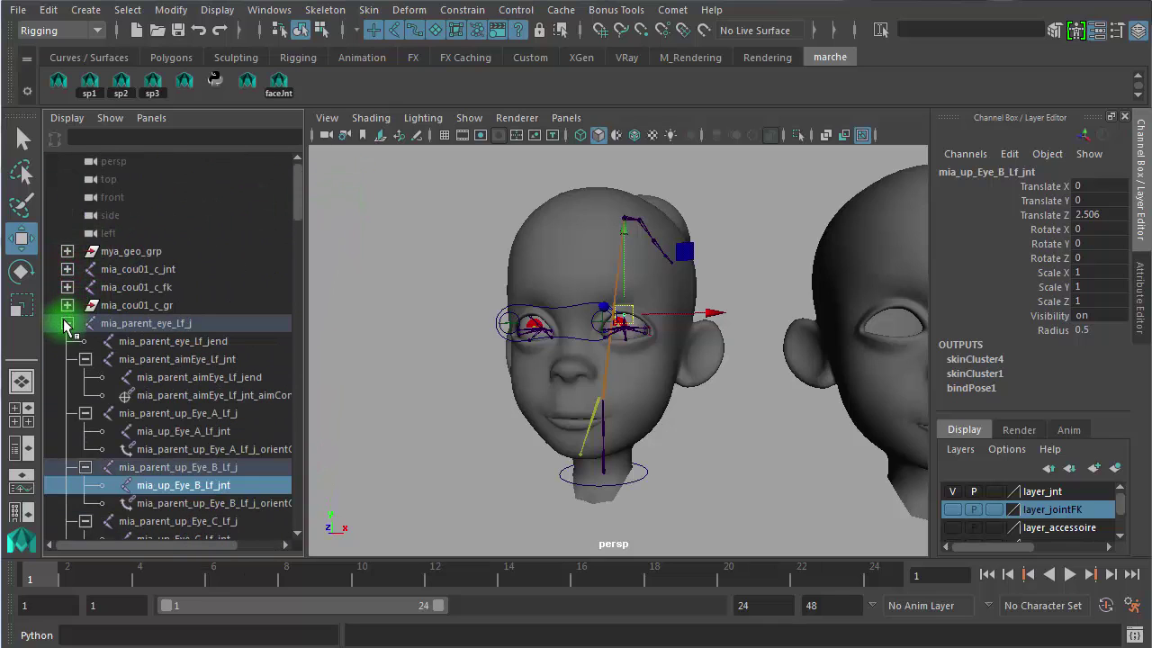
left_click(66, 322)
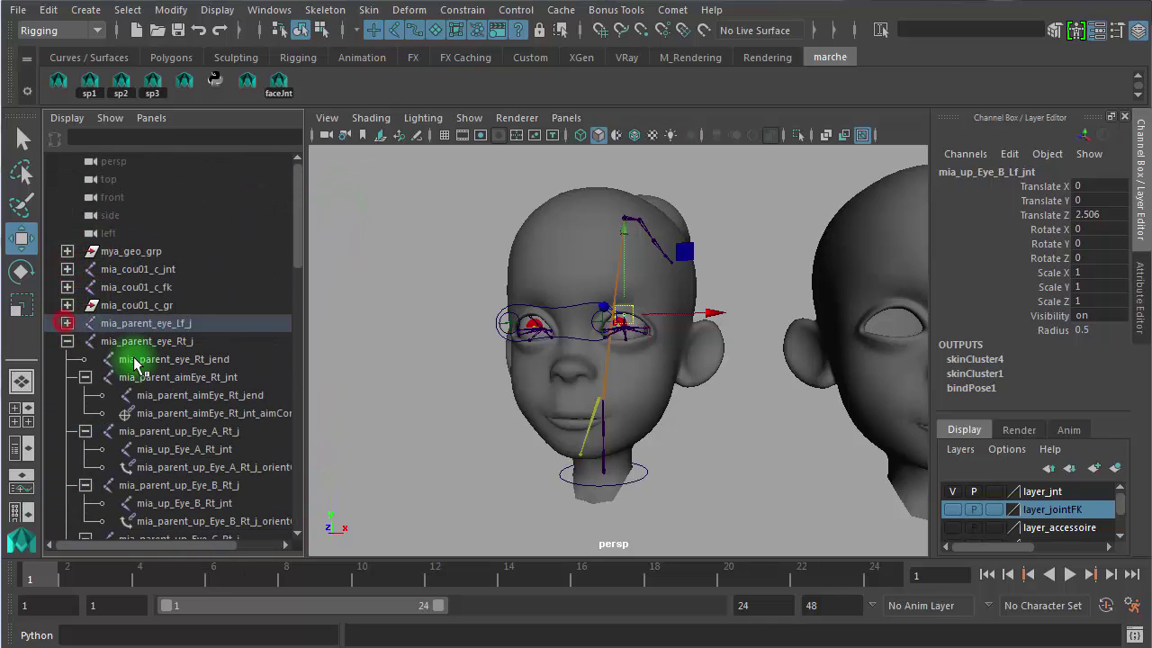
left_click(69, 342)
left_click(676, 411)
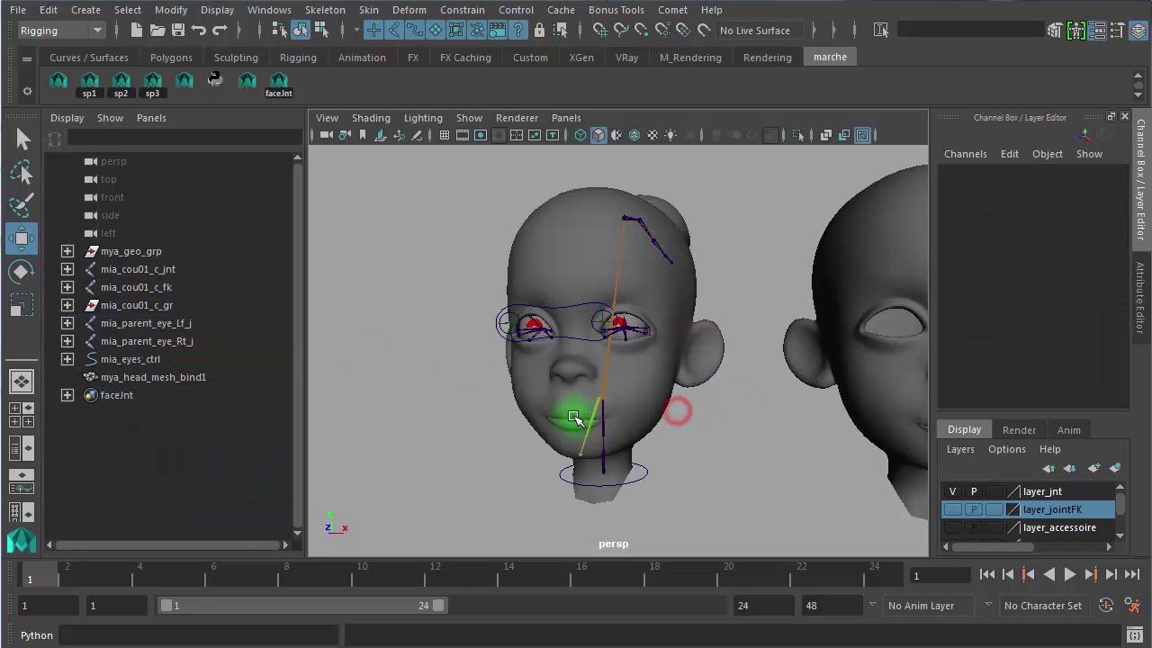
- Test the new bind by rotating the jaw joint mia_machoire_c_jnt open to about 33 degrees on Z
left_click(586, 428)
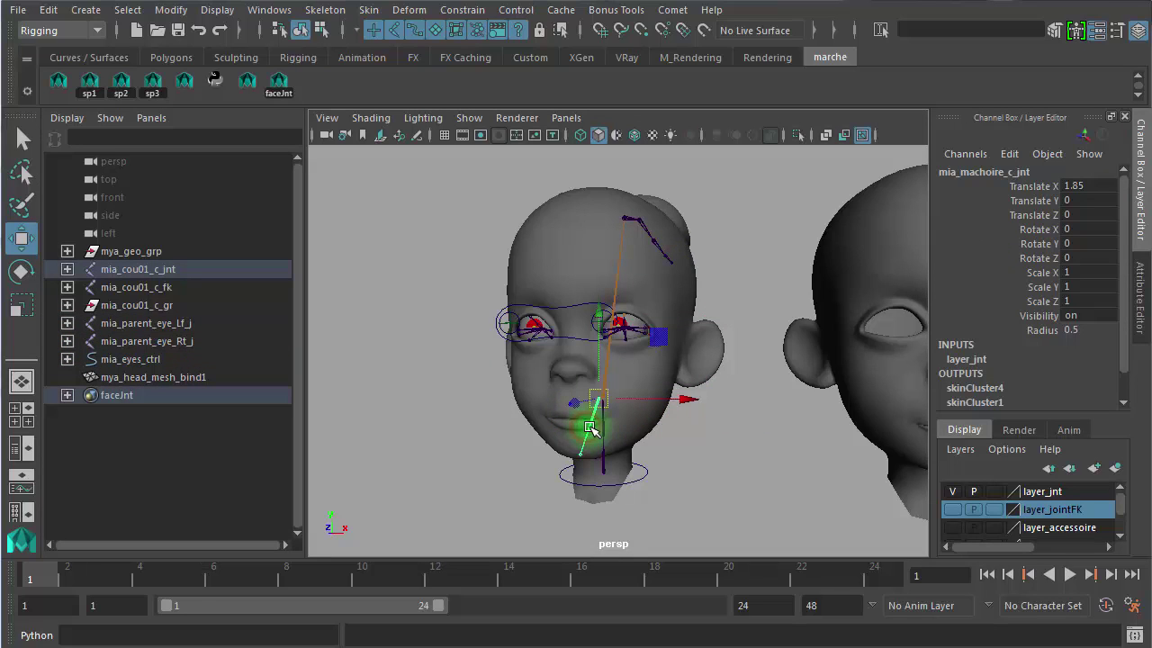
key("e")
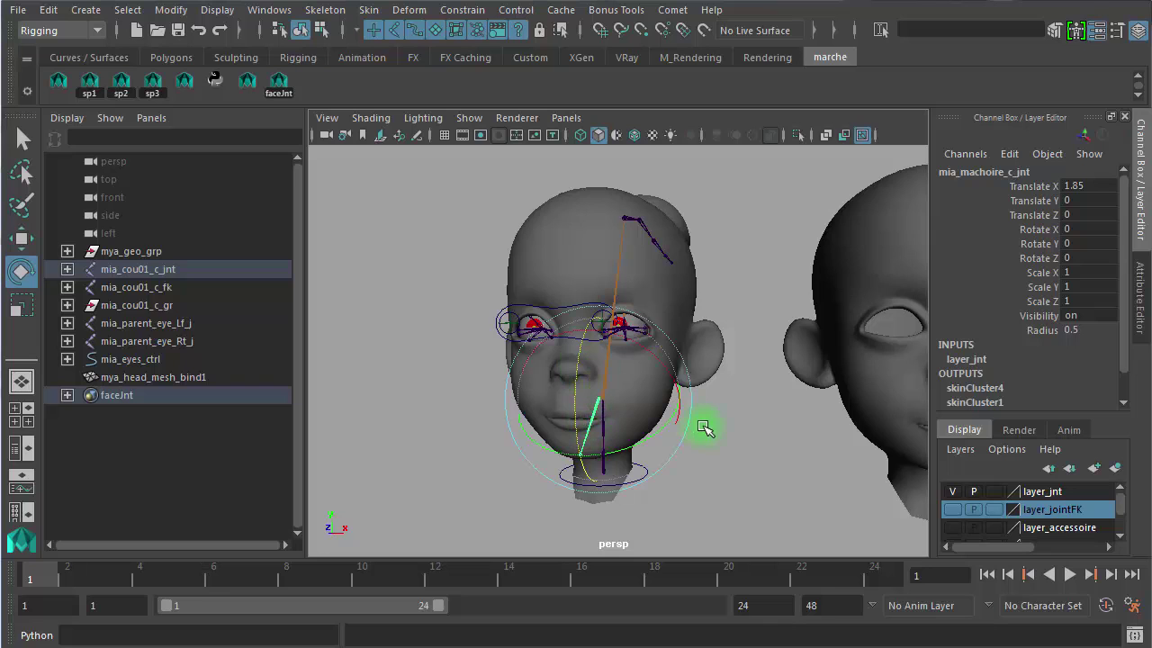
key("space")
right_click_drag(536, 410, 729, 424, "alt")
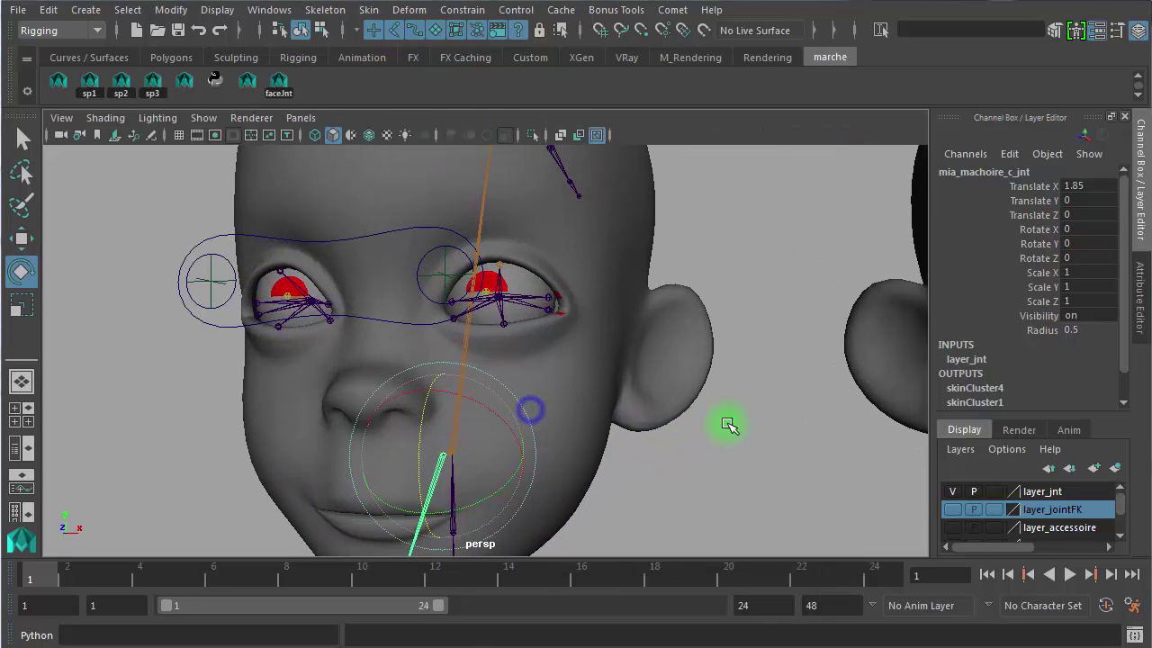
middle_click_drag(729, 425, 776, 195, "alt")
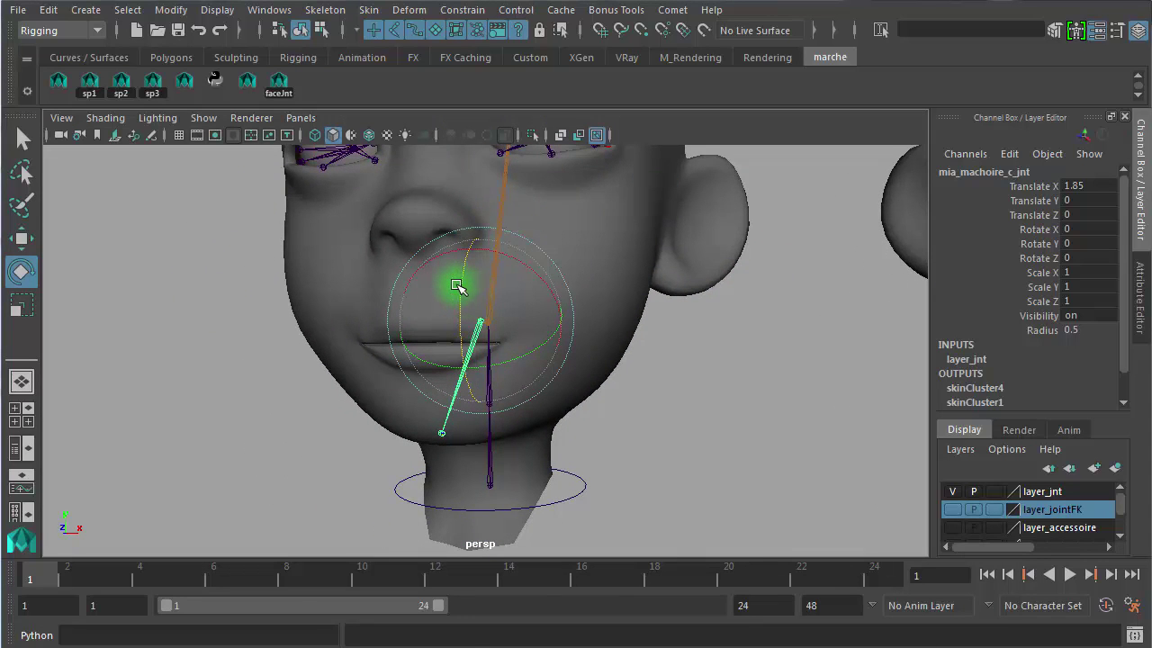
left_click_drag(459, 285, 456, 332)
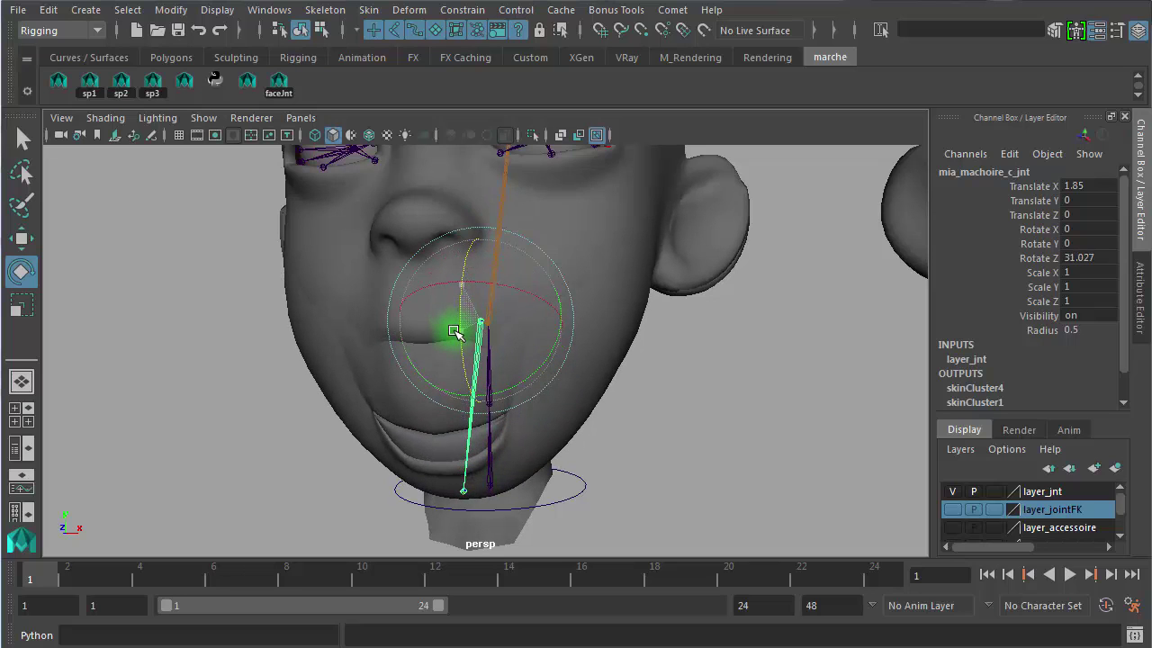
- Compare how mya_head_mesh_bind1 and mya_head_mesh_bind deform around the open jaw, in shaded and wireframe display and from the side
left_click(728, 442)
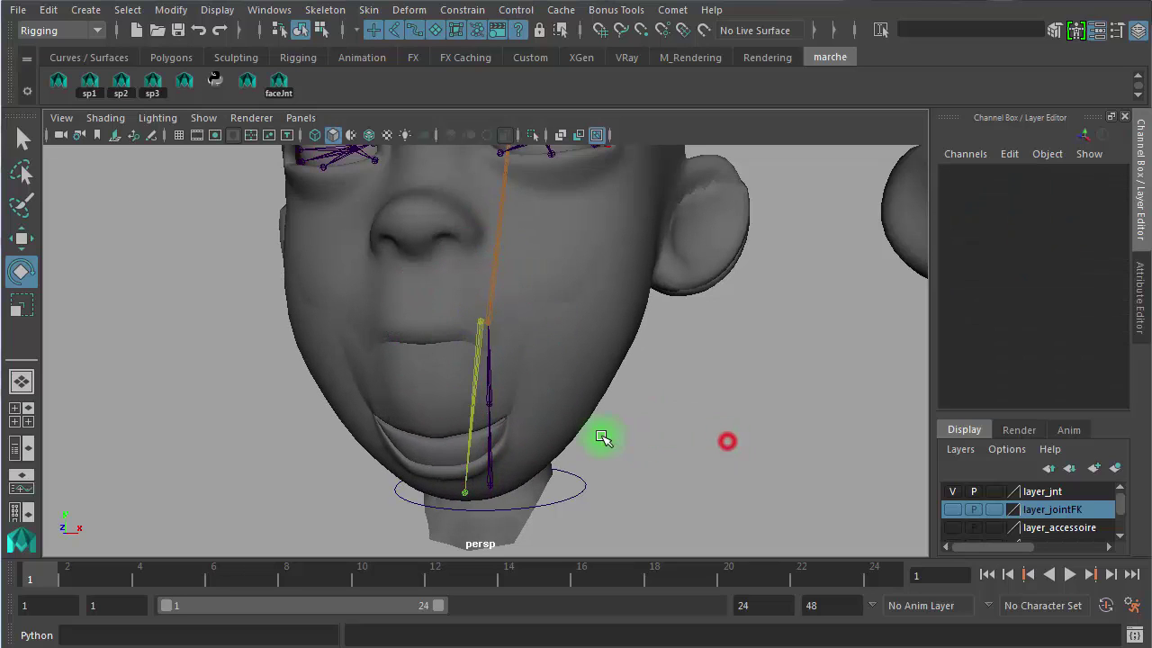
left_click(441, 444)
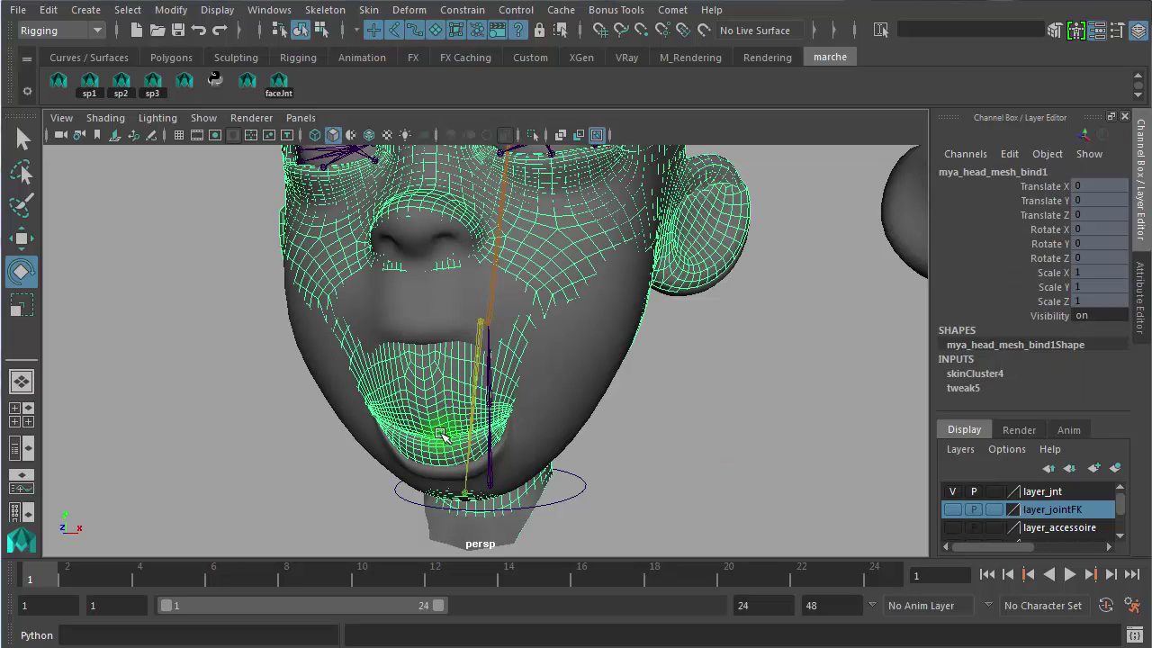
left_click(598, 396)
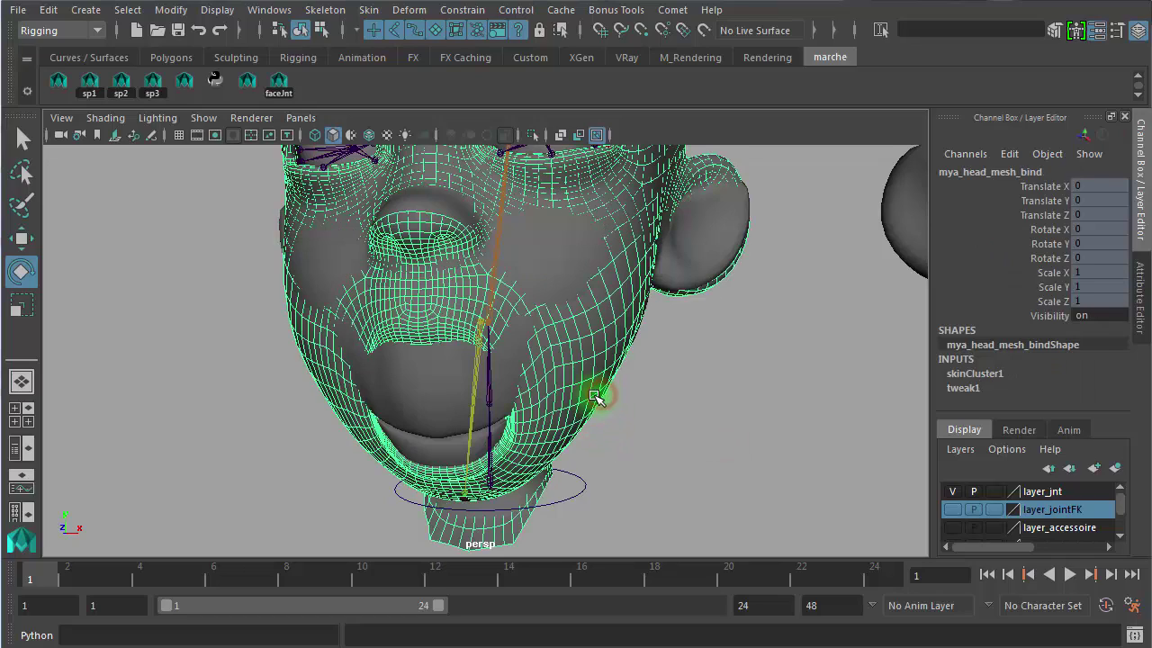
key("4")
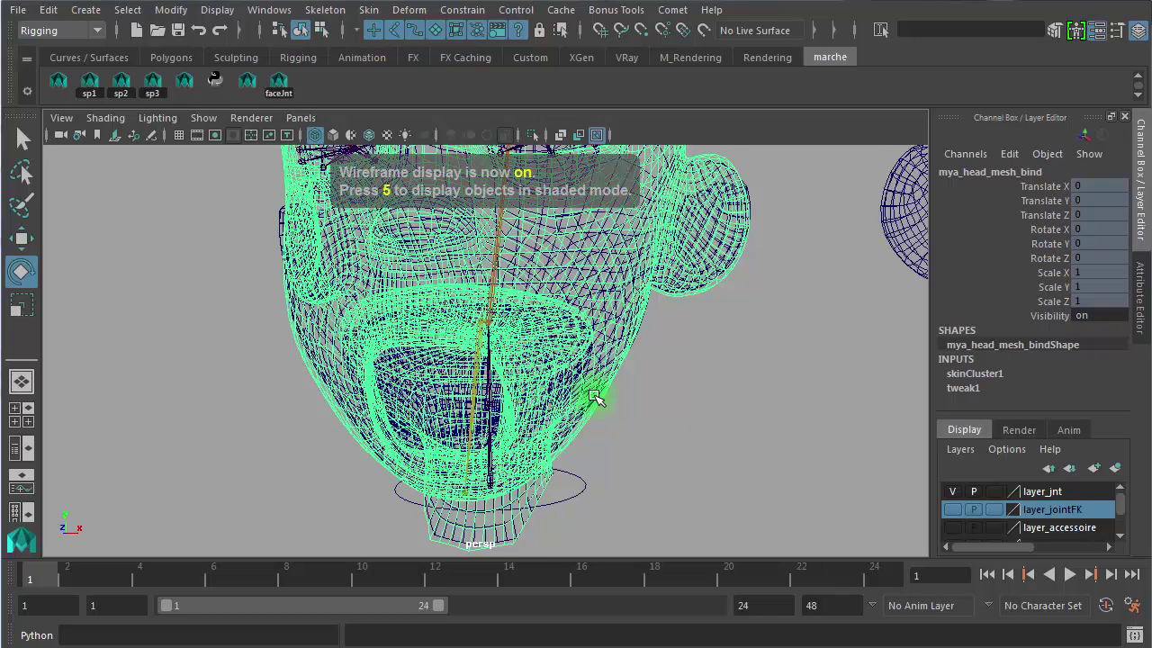
key("5")
left_click_drag(612, 407, 458, 412, "alt")
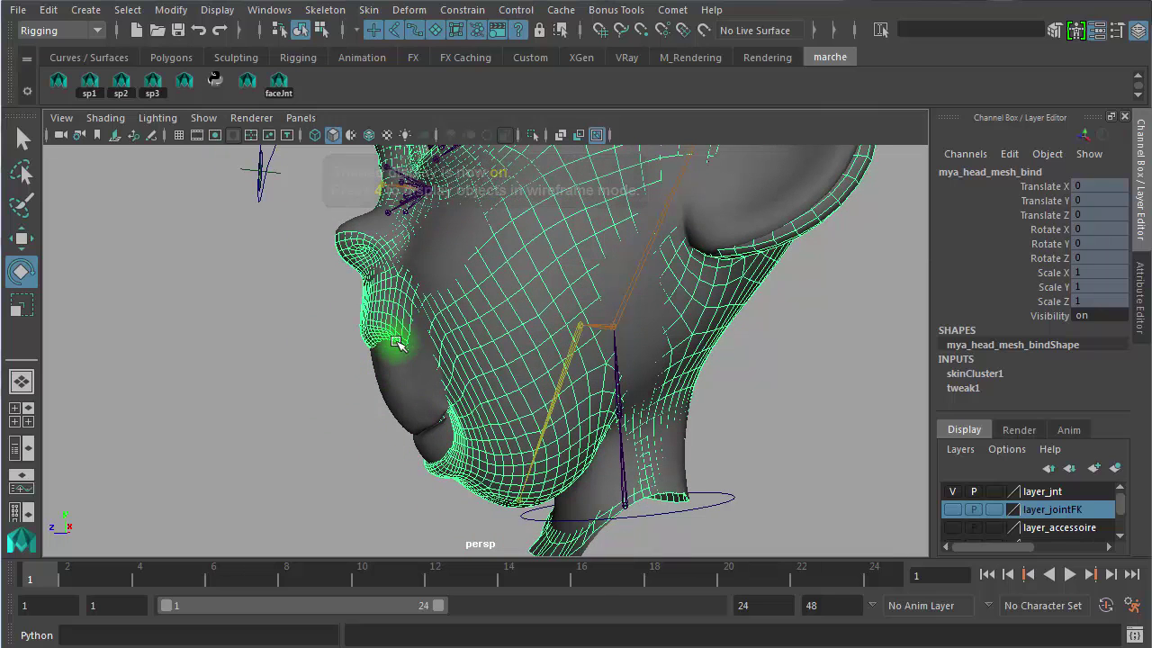
- Set Rotate Z of the jaw joint mia_machoire_c_jnt to 0 and bring back the scene list beside the perspective view
left_click(556, 381)
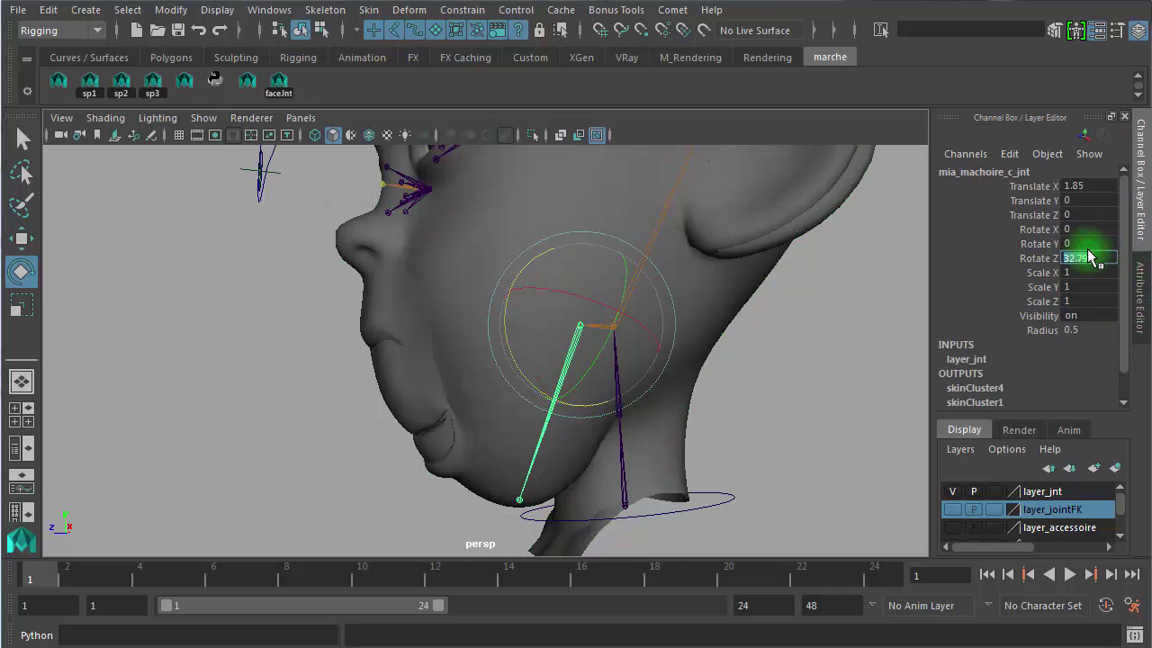
type("0")
key("Return")
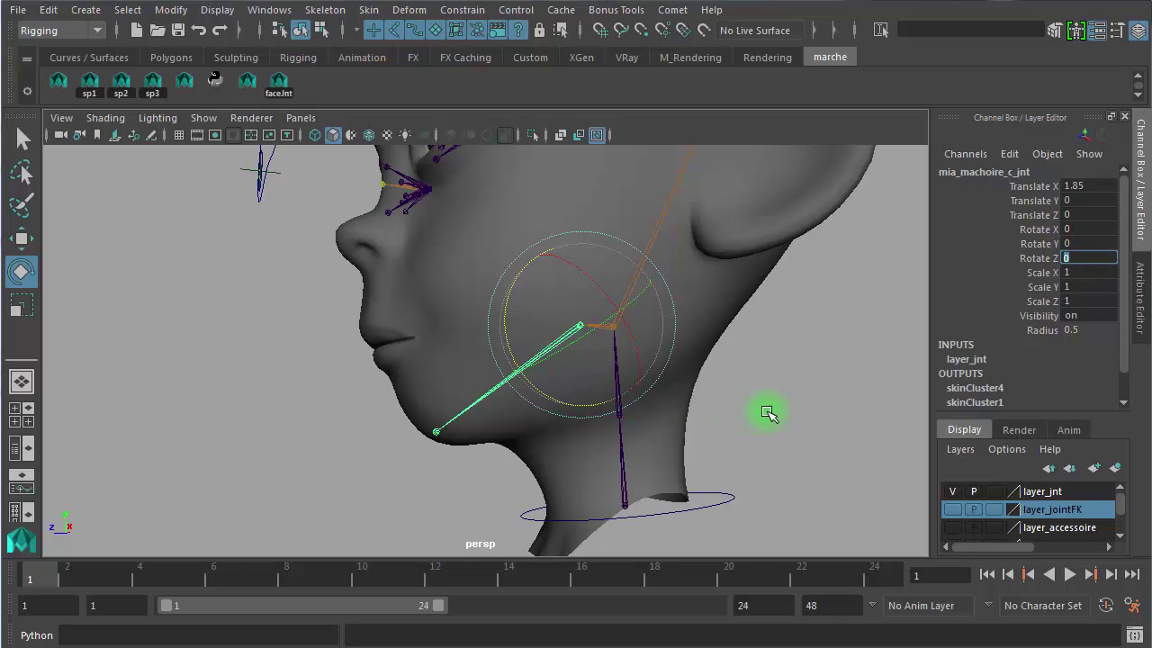
left_click_drag(766, 411, 624, 375, "alt")
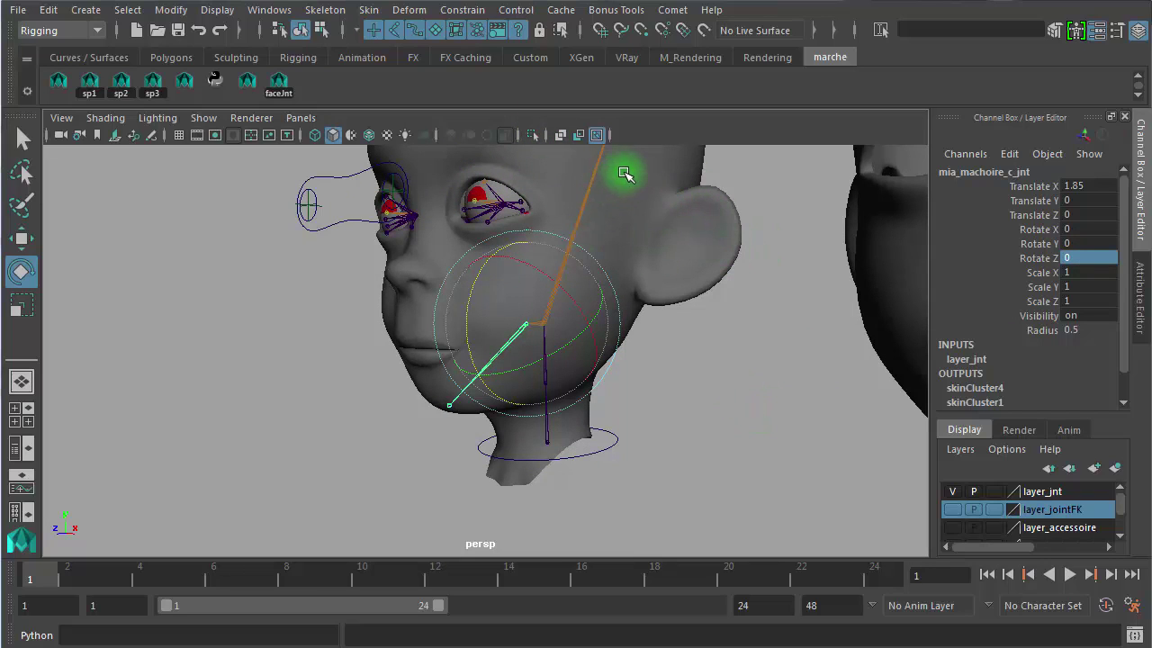
left_click(24, 457)
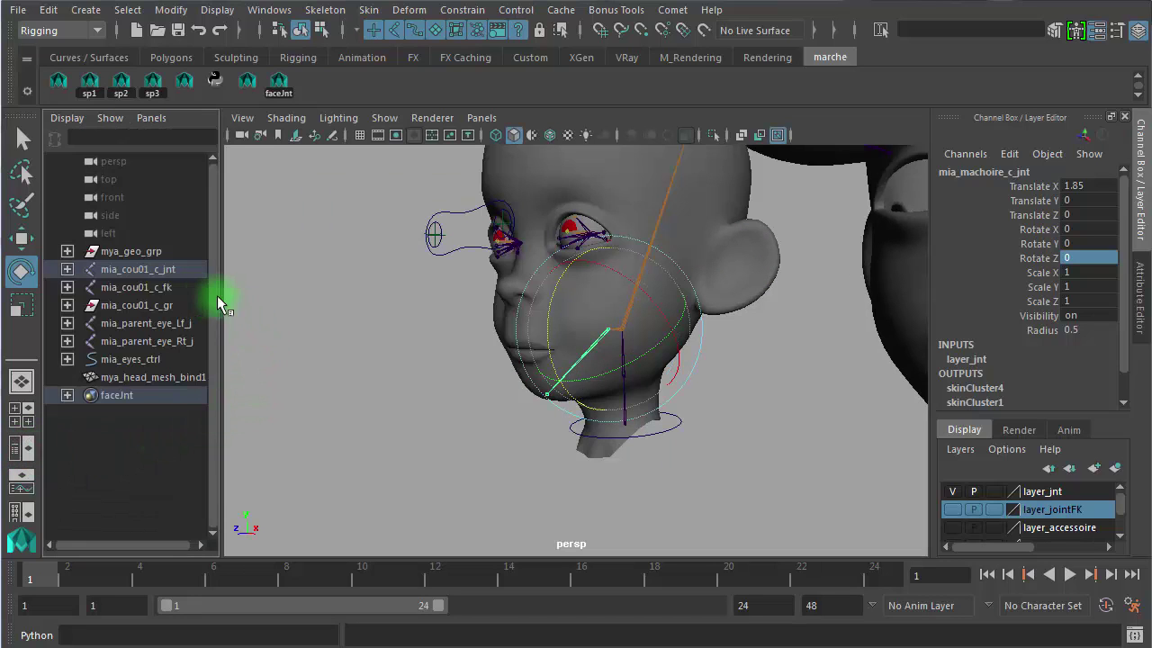
- Select mya_head_mesh_bind inside mya_geo_grp as the weight source, and add mya_head_mesh_bind1 to the selection as the target
left_click_drag(220, 291, 406, 311)
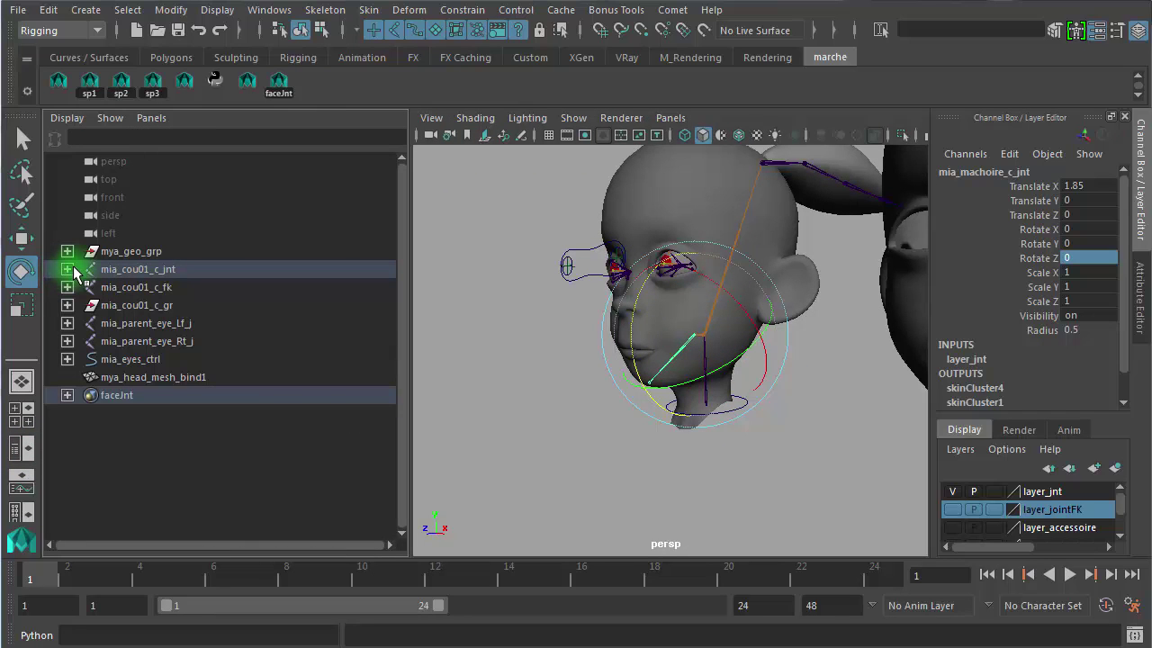
left_click(148, 251)
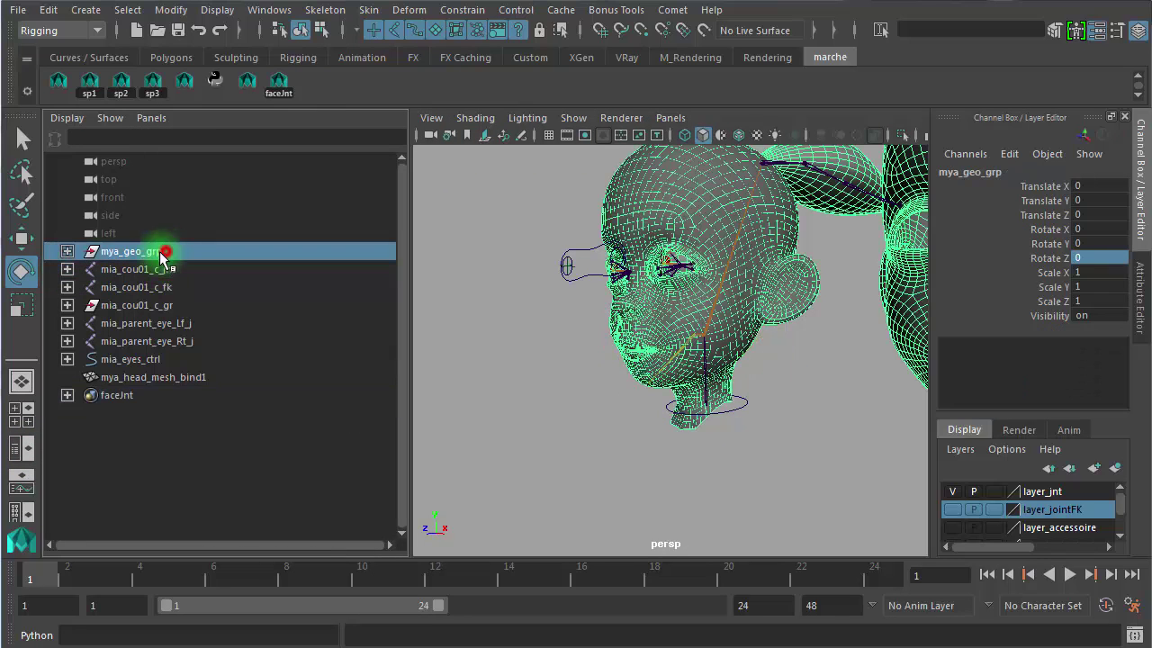
left_click(68, 251)
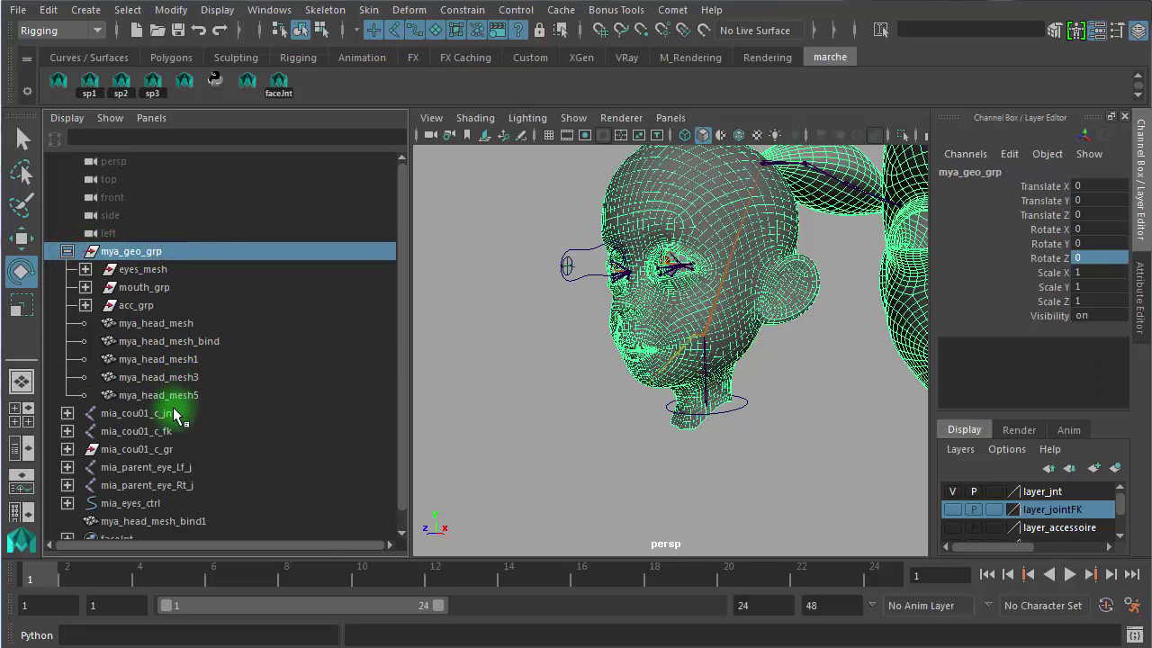
left_click(208, 340)
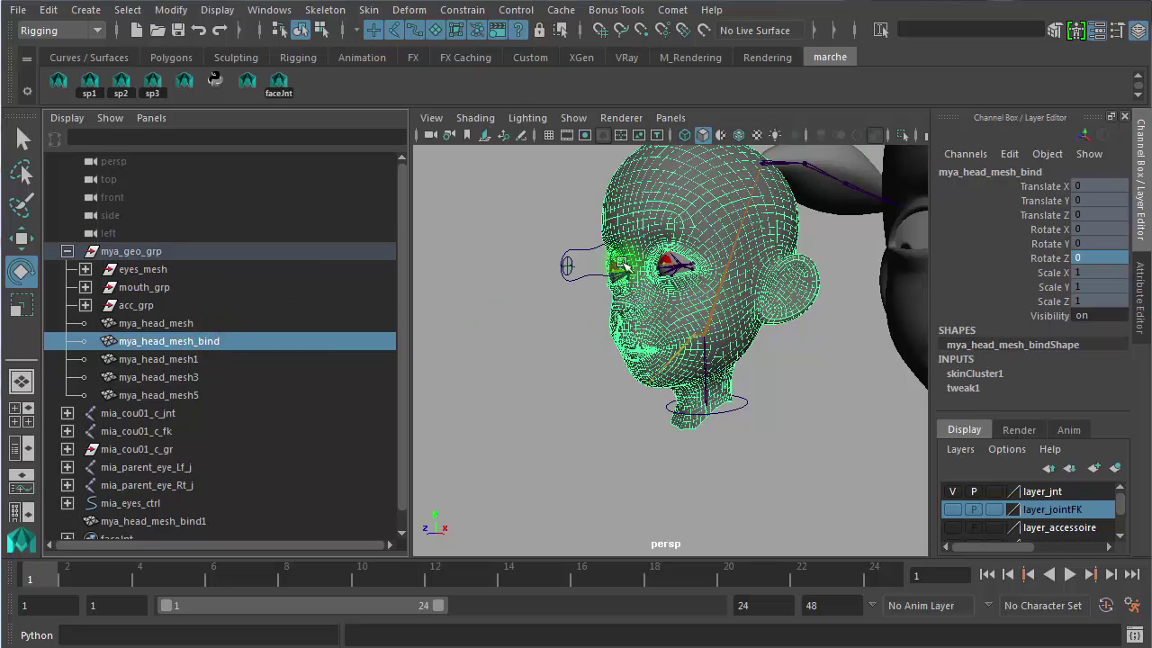
left_click_drag(398, 202, 400, 282)
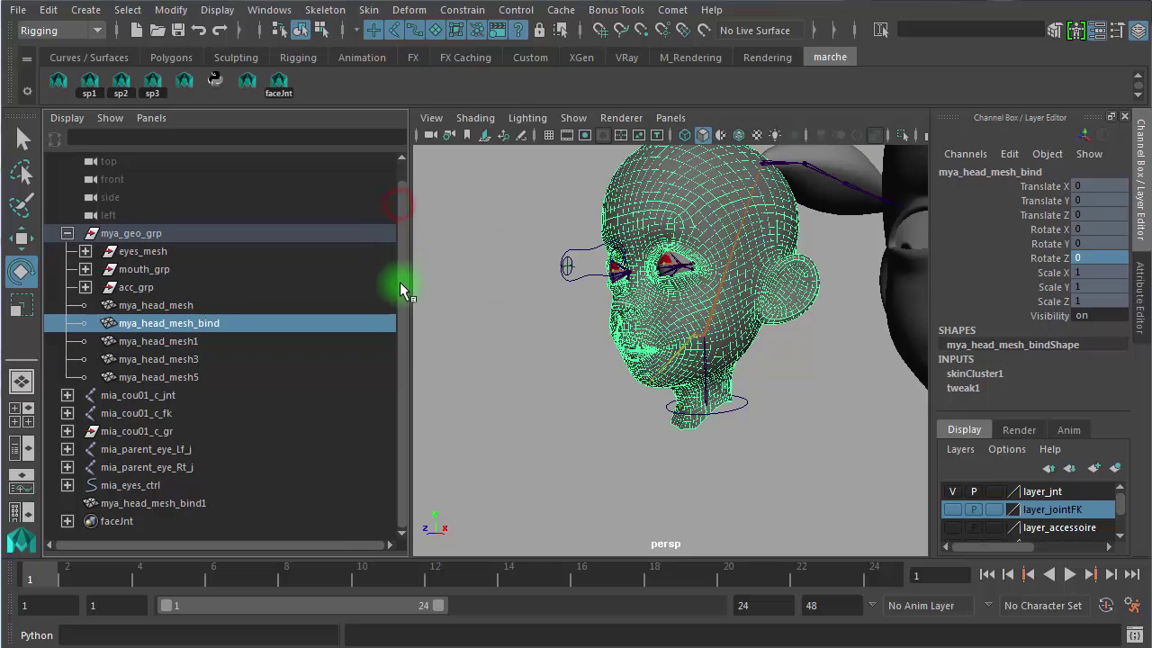
left_click(183, 506, "ctrl")
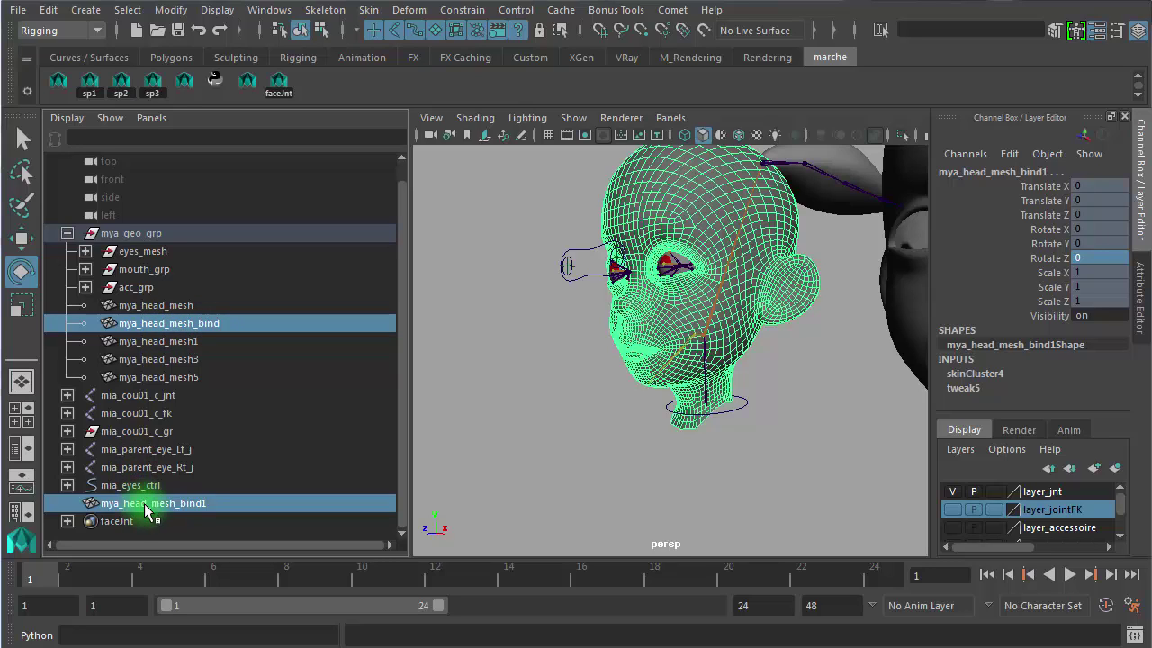
- Reset the Copy Skin Weights options and set Influence Association 1 to One to one
left_click(369, 11)
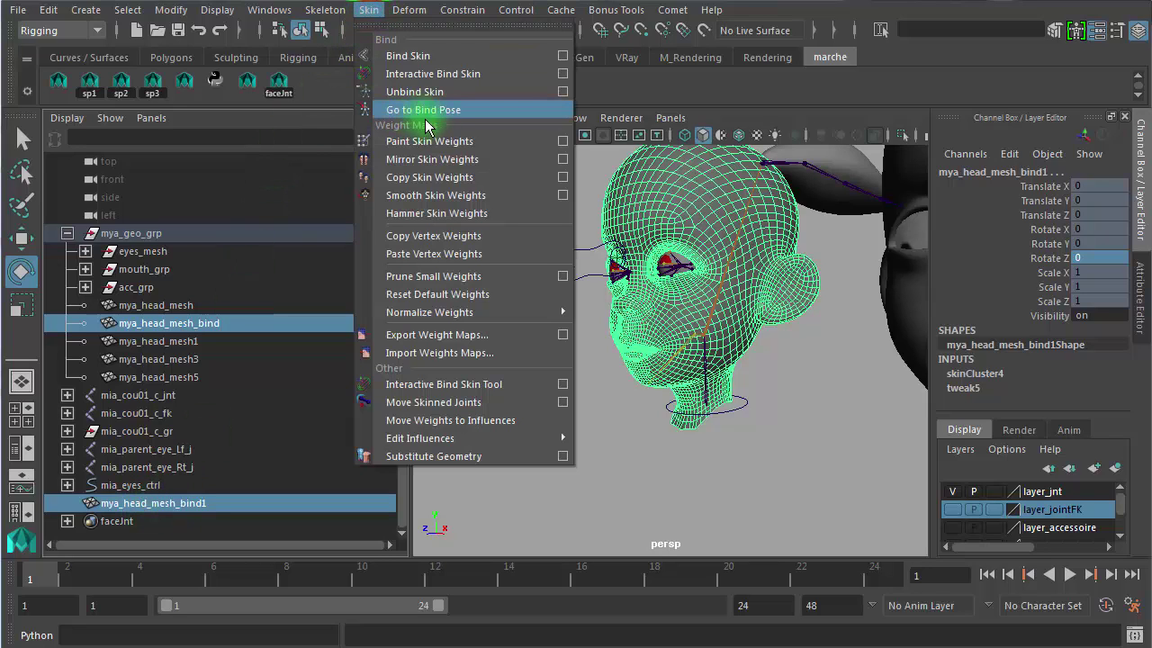
left_click(562, 178)
left_click(220, 34)
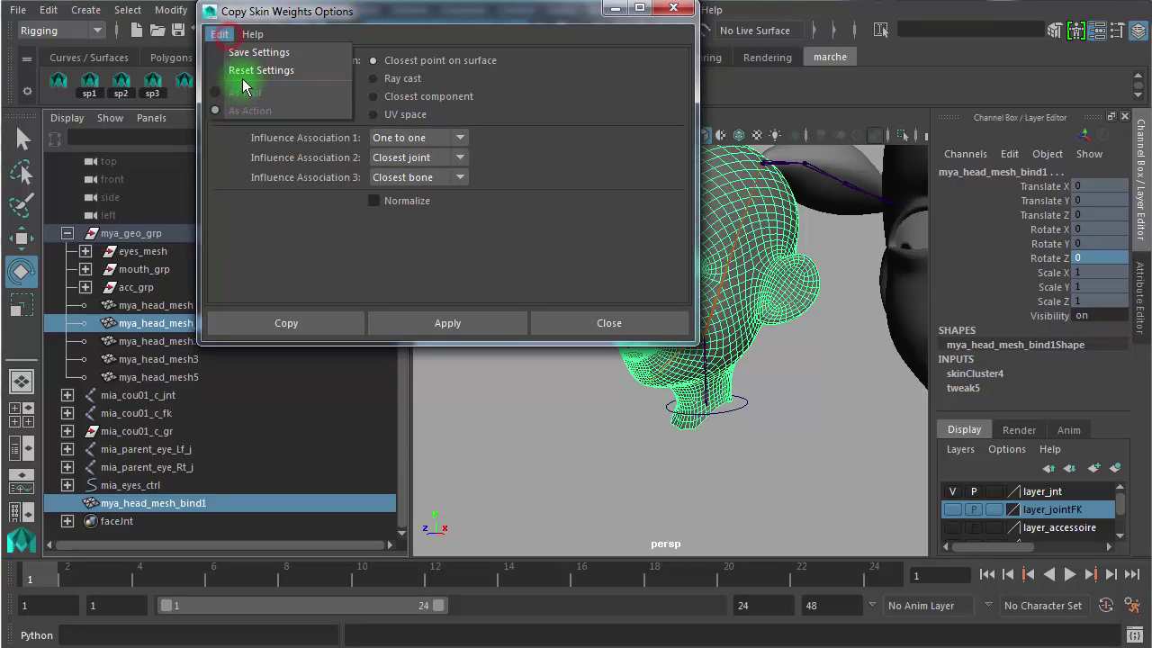
left_click(248, 72)
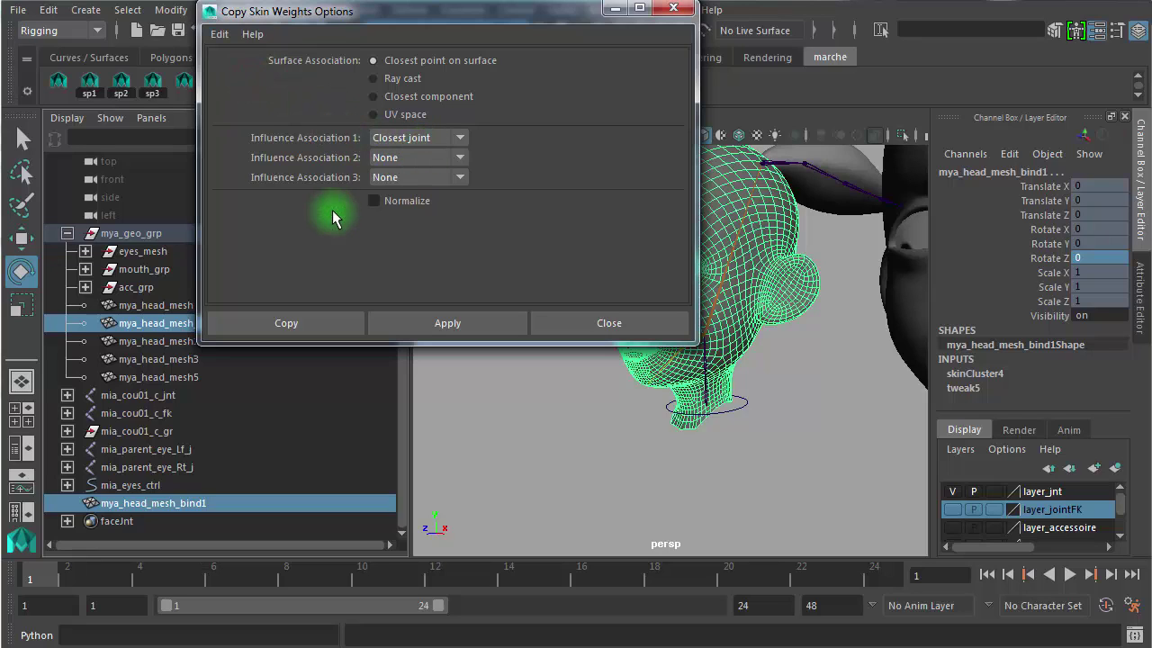
left_click(452, 137)
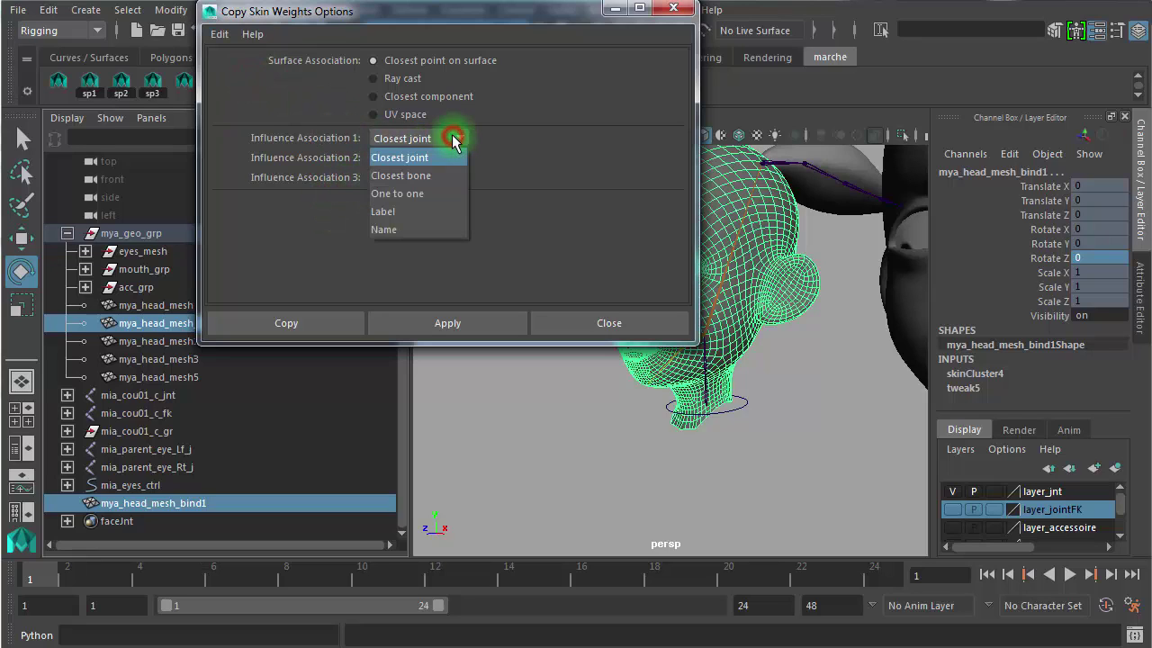
left_click(405, 194)
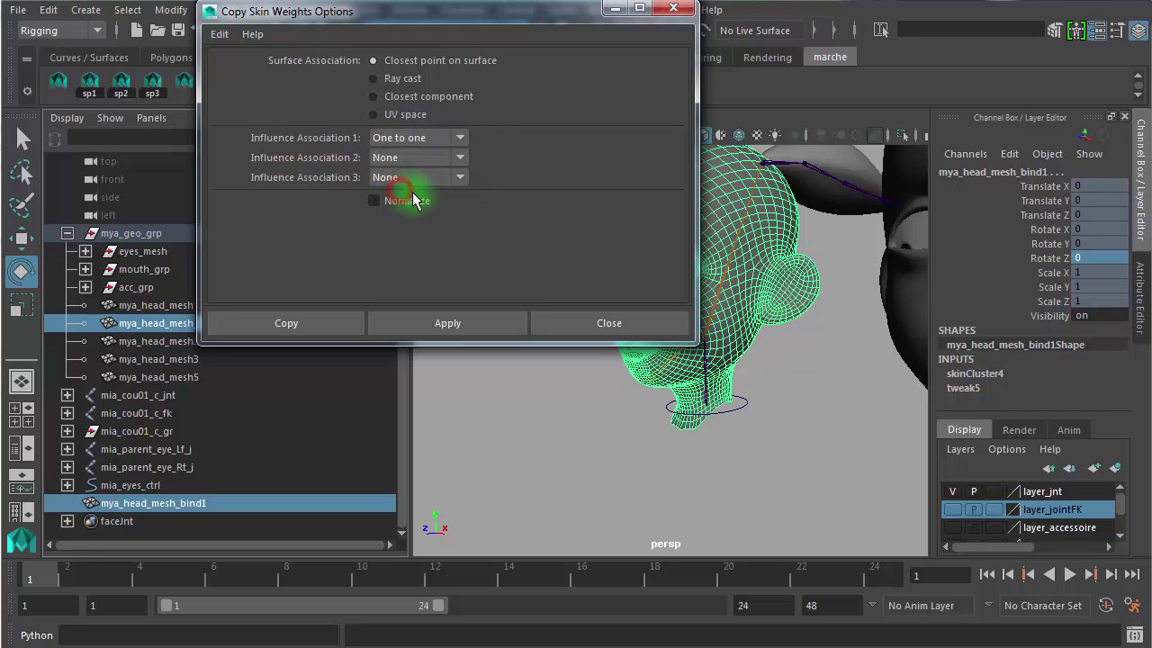
- Set Influence Association 2 to Closest joint and 3 to Closest bone, and copy the skin weights from mya_head_mesh_bind to mya_head_mesh_bind1
left_click_drag(459, 20, 362, 54)
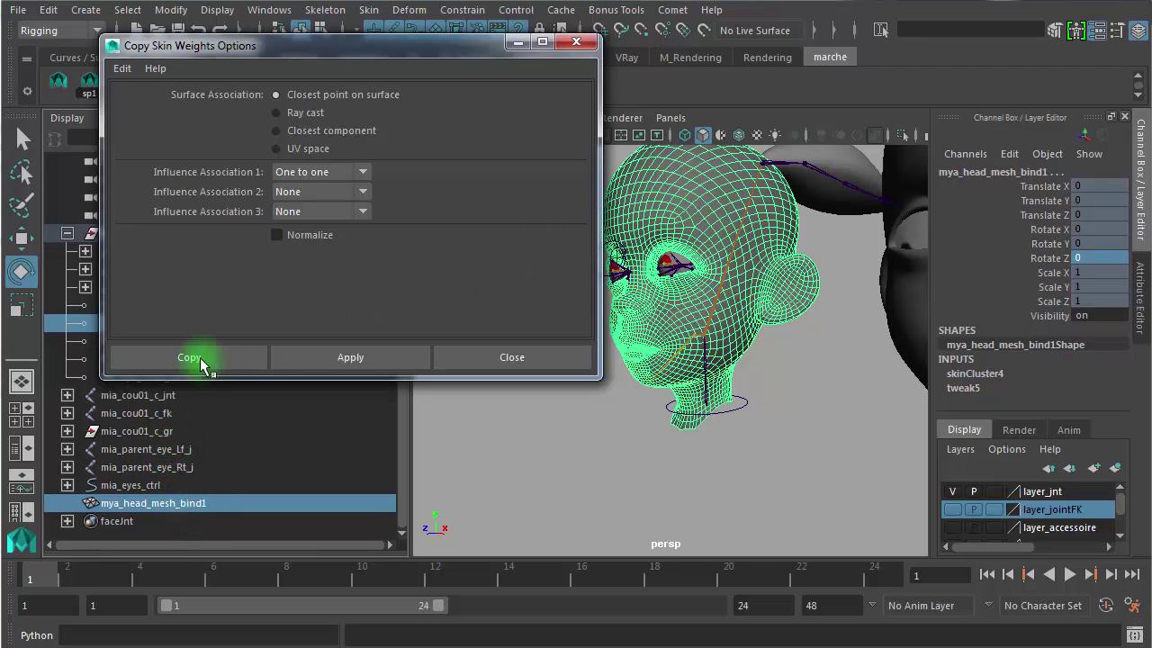
left_click_drag(229, 41, 369, 34)
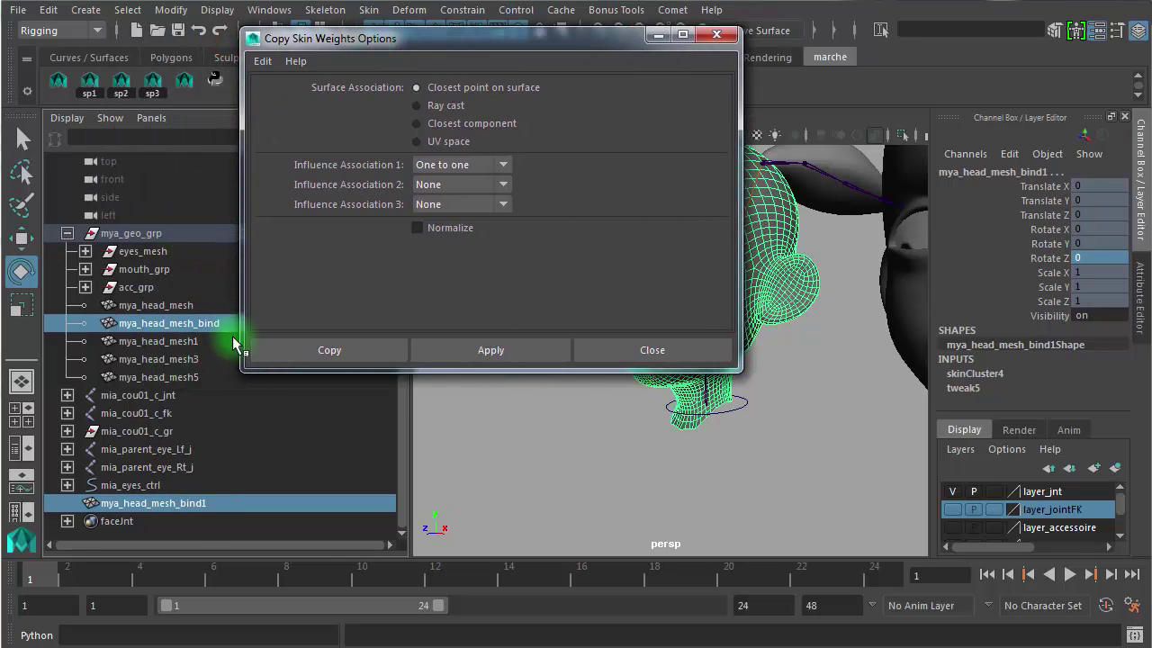
left_click_drag(447, 49, 402, 45)
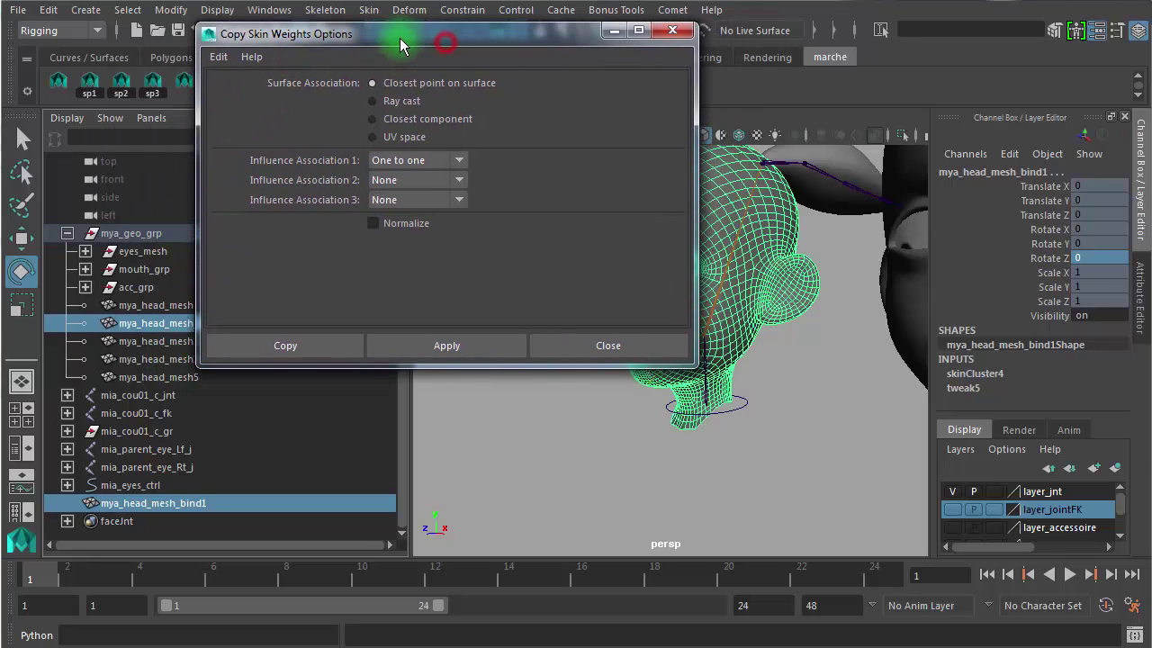
left_click(423, 180)
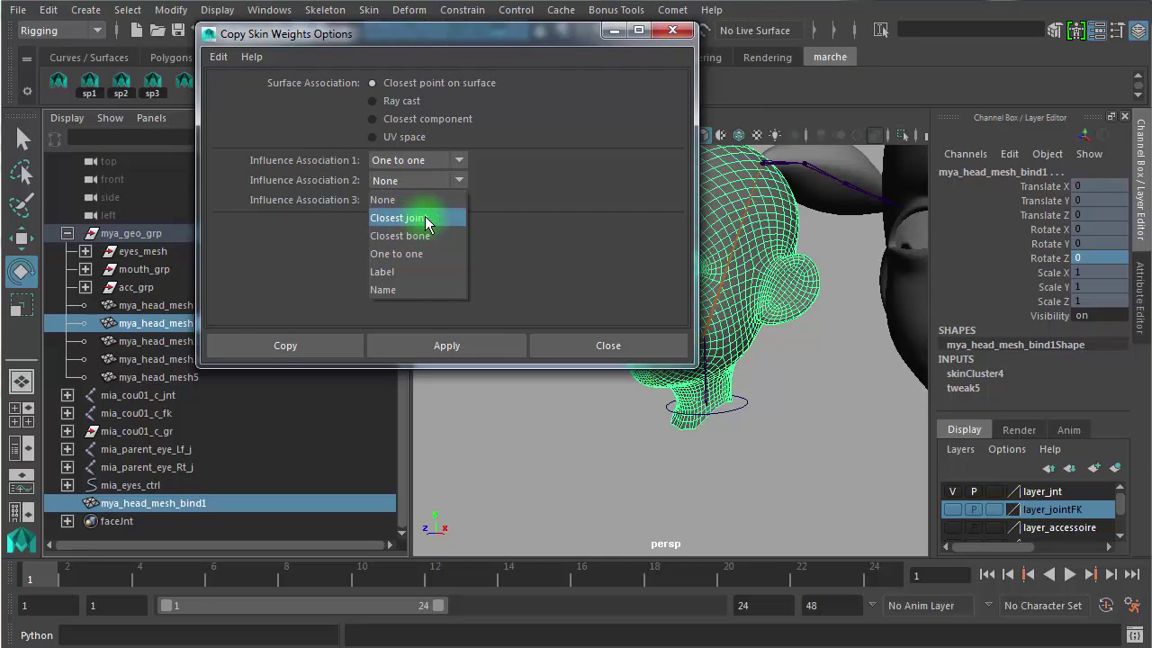
left_click(426, 224)
left_click(421, 200)
left_click(419, 254)
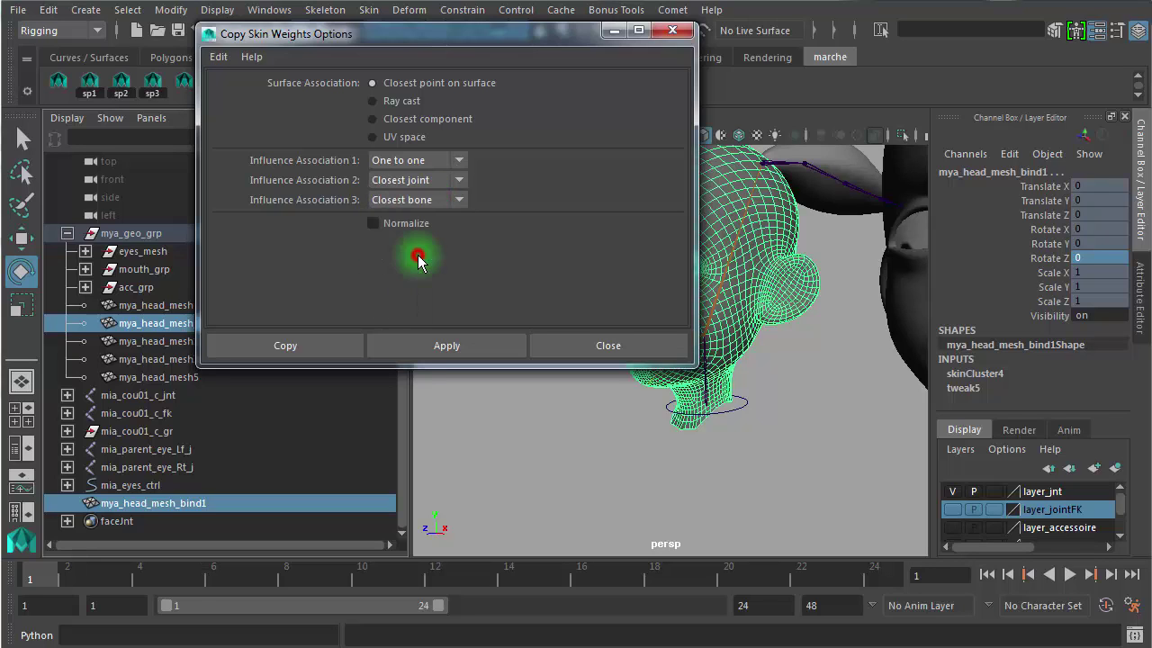
left_click(284, 345)
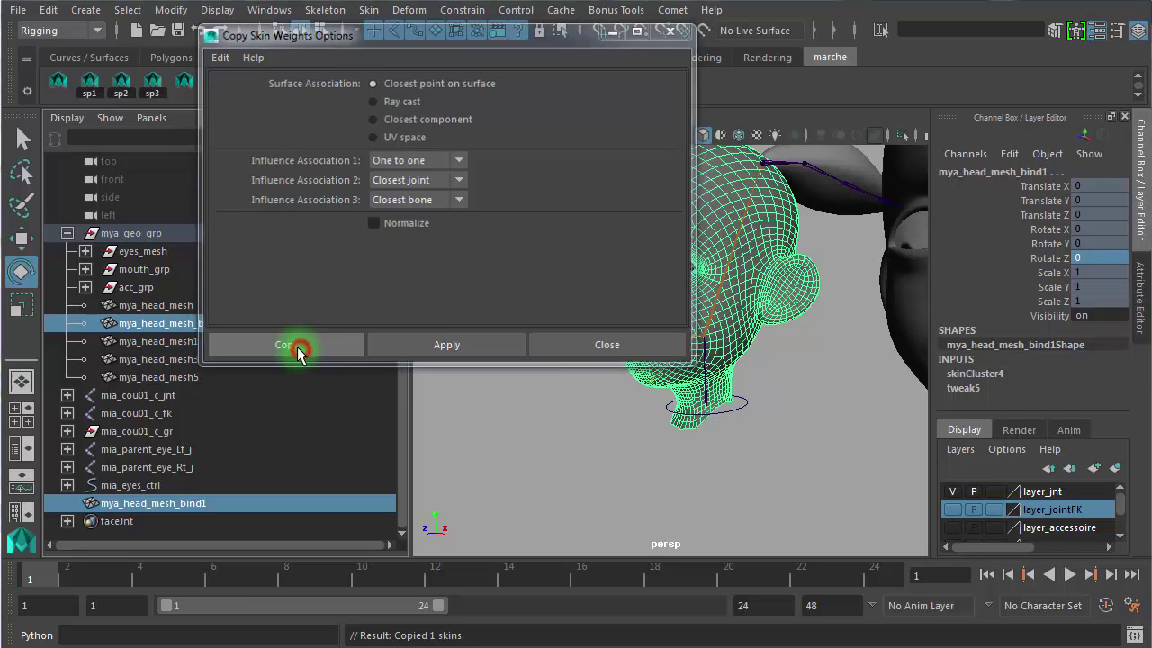
- Test the copied weights by rotating the jaw joint mia_machoire_c_jnt open, and reset its Rotate Z to 0
left_click(784, 444)
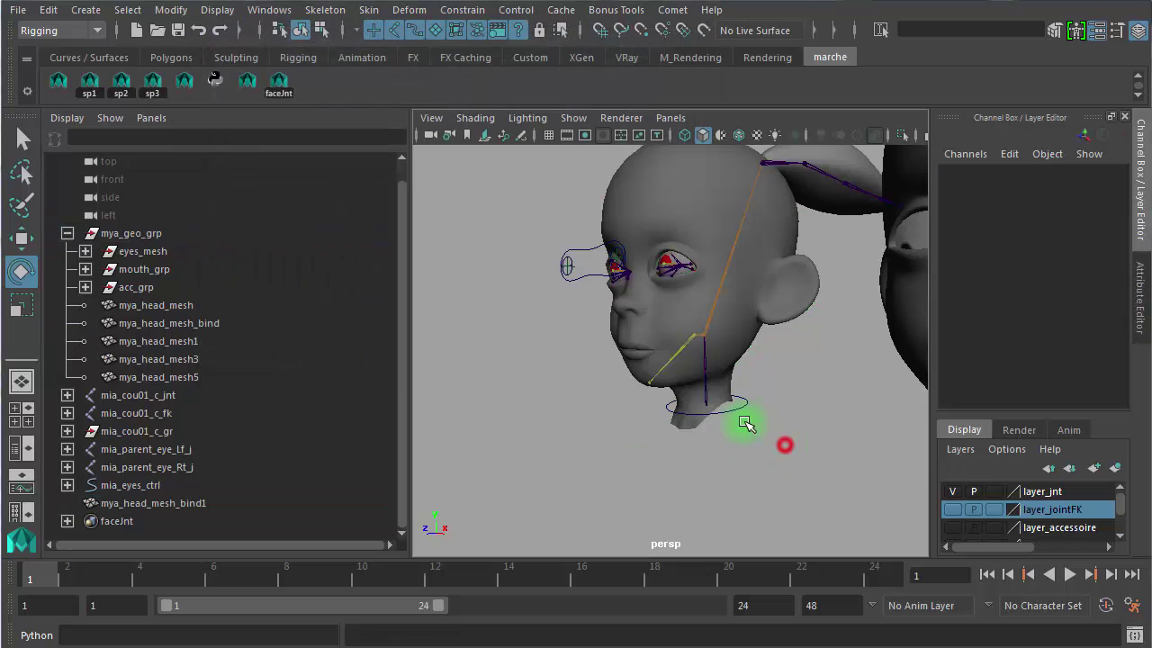
left_click(674, 352)
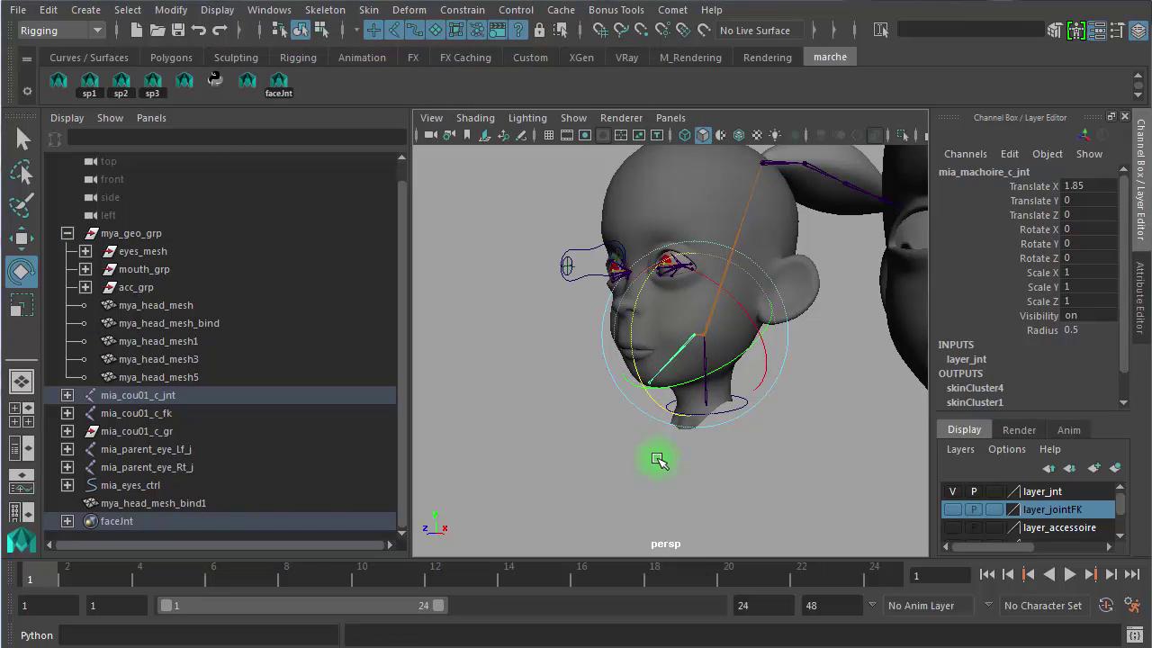
left_click_drag(632, 310, 632, 363)
left_click_drag(586, 441, 685, 422, "alt")
right_click_drag(614, 426, 817, 445, "alt")
left_click_drag(657, 308, 699, 304)
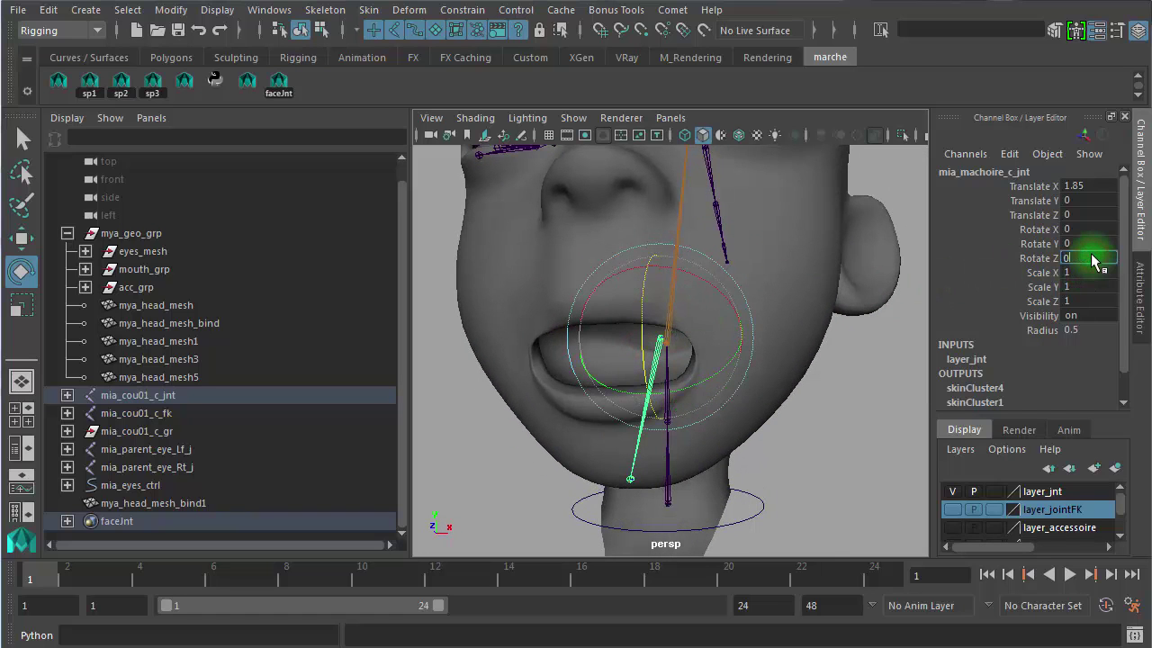
key("Return")
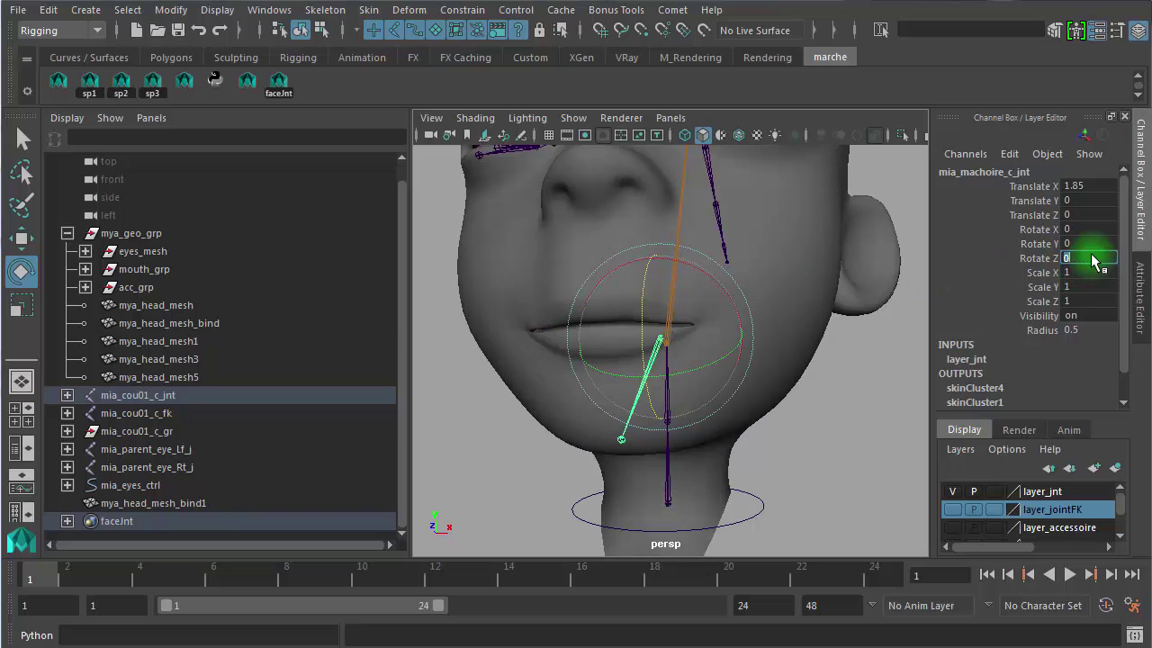
- Delete the original mya_head_mesh_bind from mya_geo_grp
left_click(191, 322)
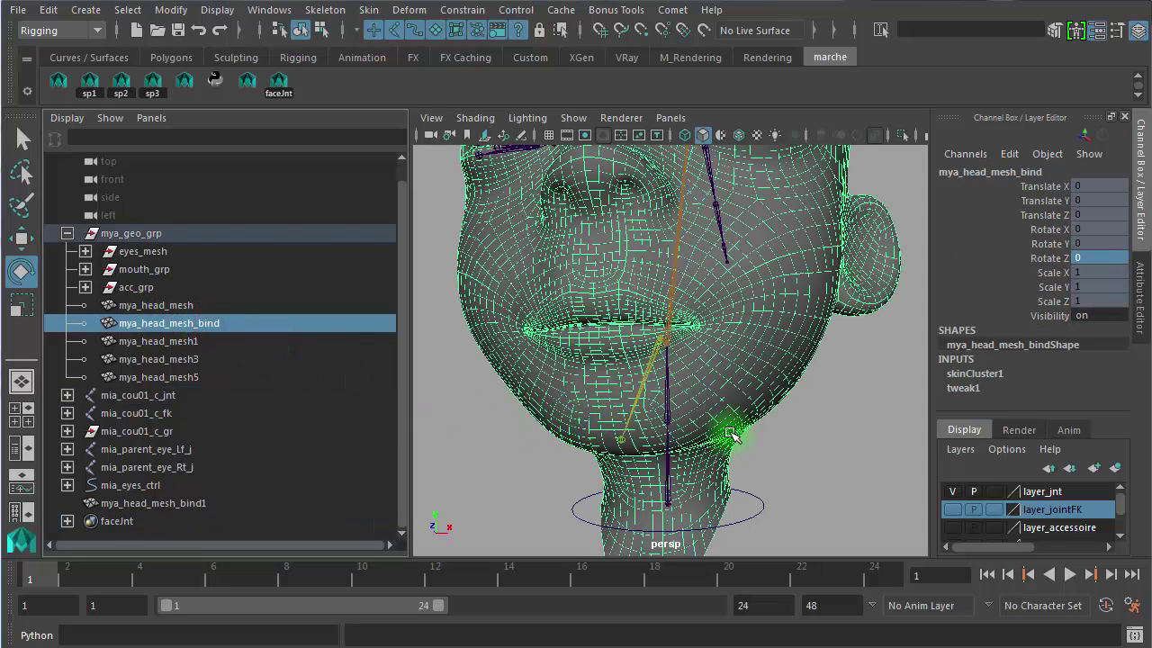
left_click(731, 436)
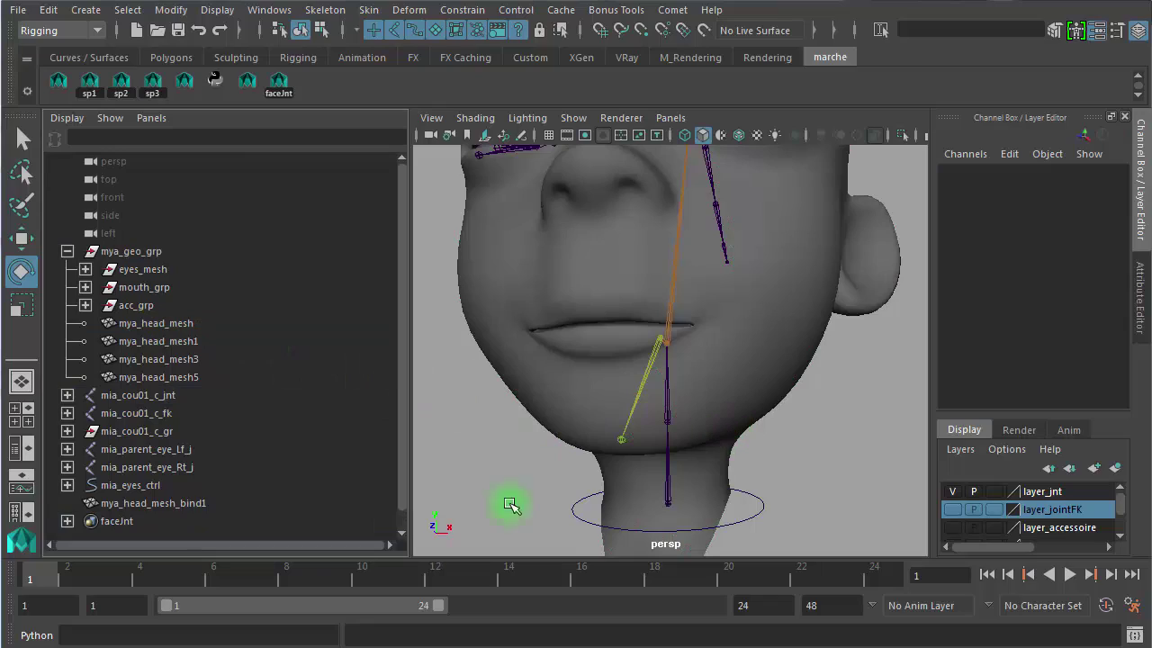
- Parent mya_head_mesh_bind1 under mya_geo_grp and rename it mya_head_mesh_bind
left_click(192, 503)
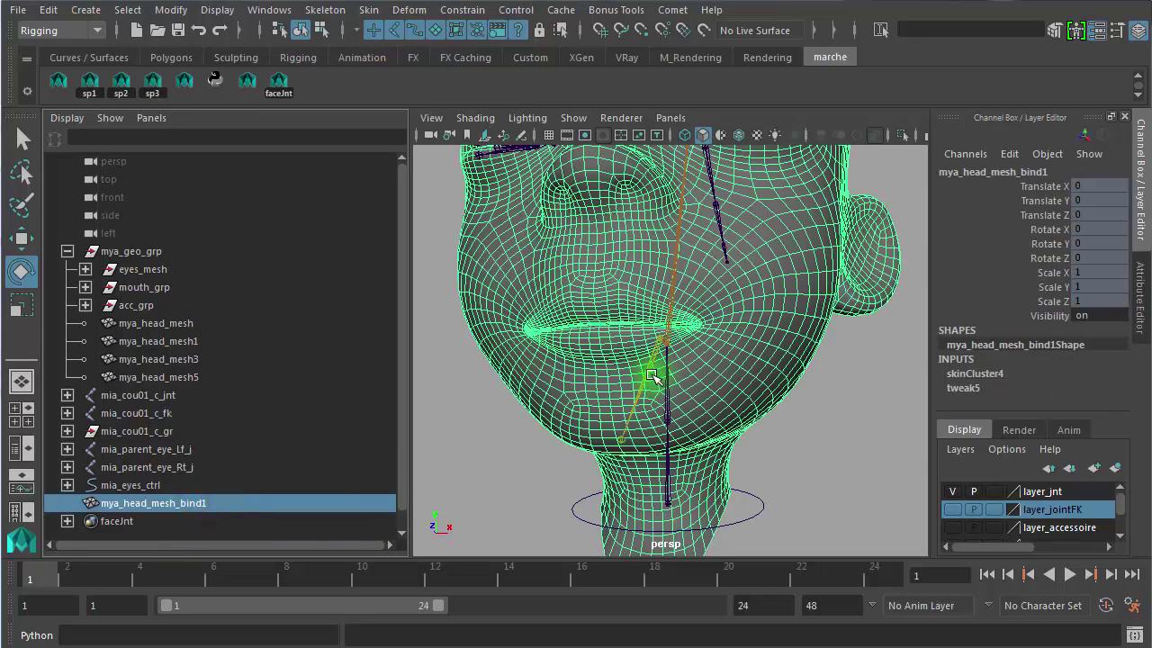
key("f")
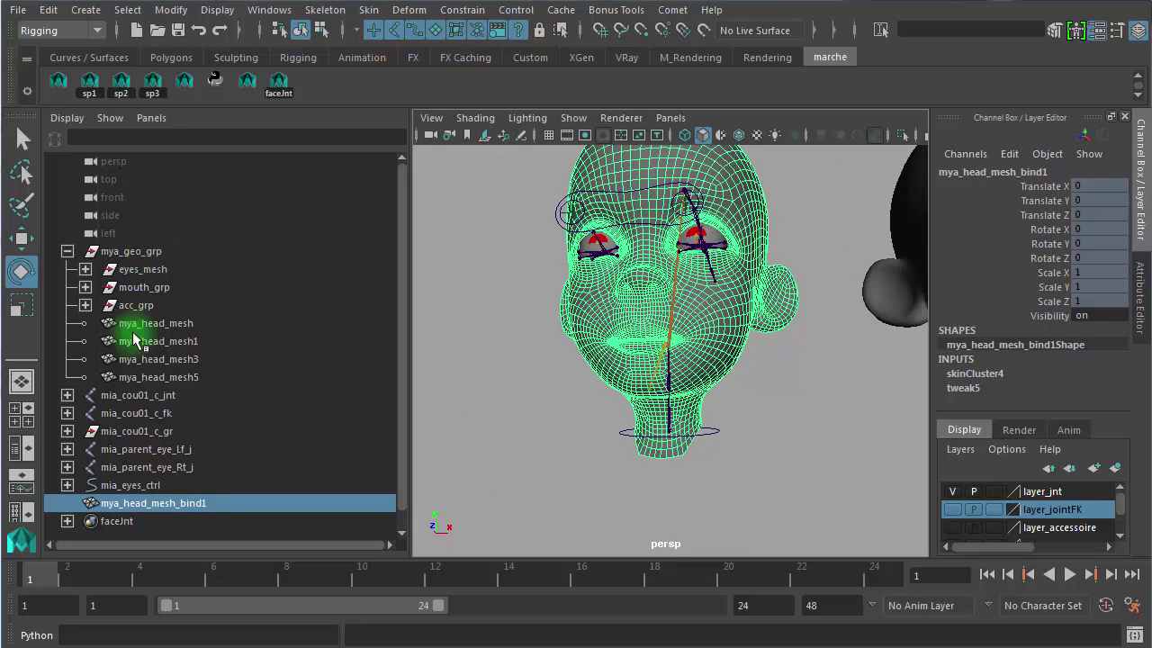
middle_click_drag(171, 515, 161, 258)
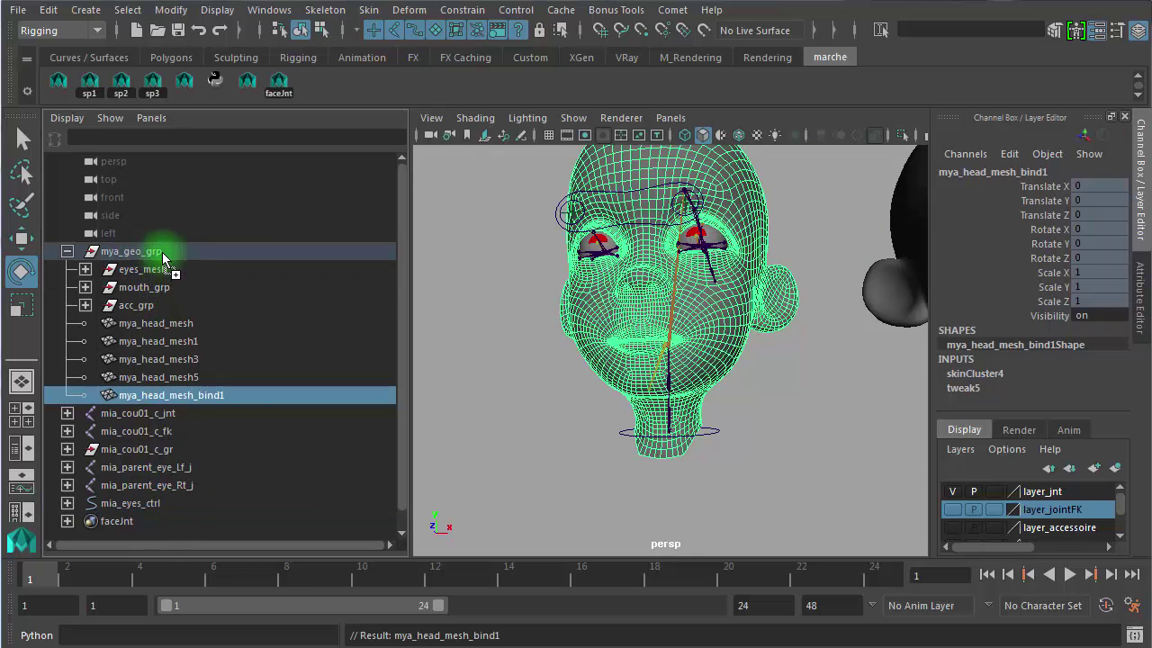
double_click(216, 395)
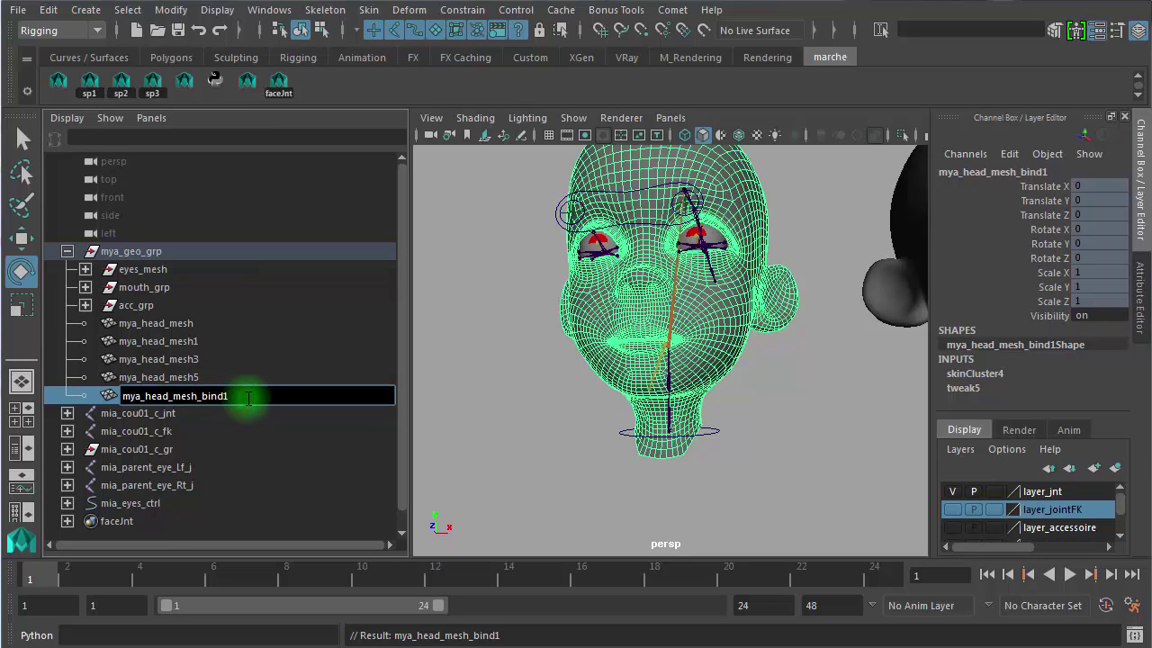
key("Return")
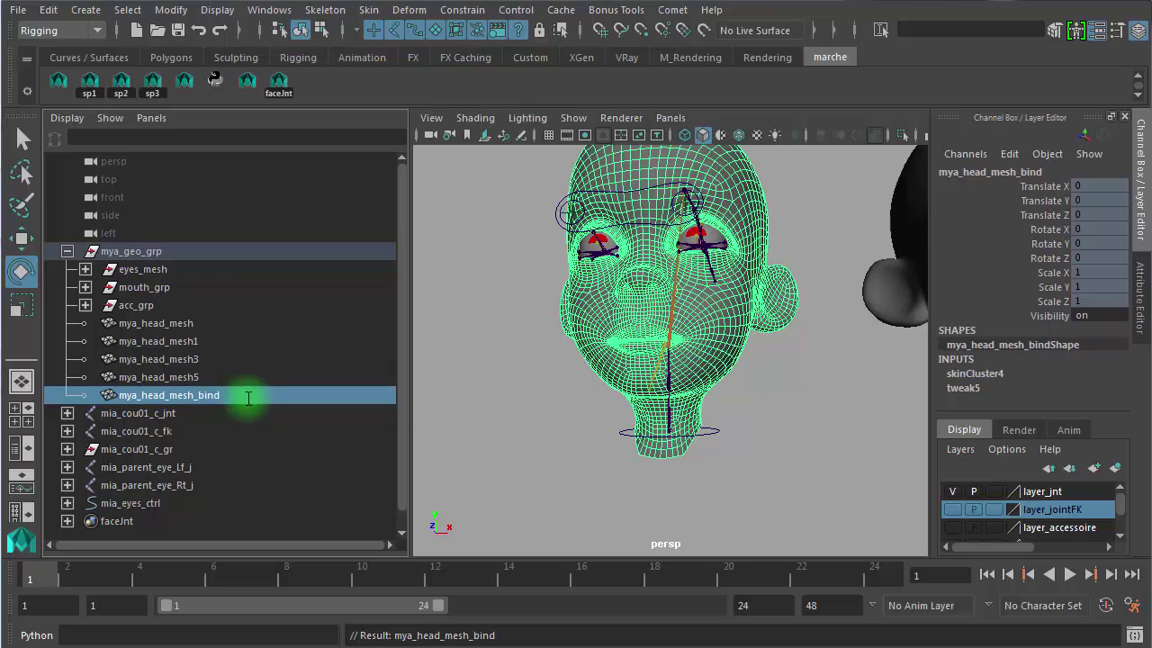
- Test the eye area's deformation by moving mia_eyes_ctrl to about -2.2, -0.67, 0.76, and reset its Translate X, Y and Z to 0
left_click_drag(546, 352, 524, 396, "alt")
right_click_drag(512, 337, 591, 347, "alt")
left_click_drag(575, 364, 542, 446, "alt")
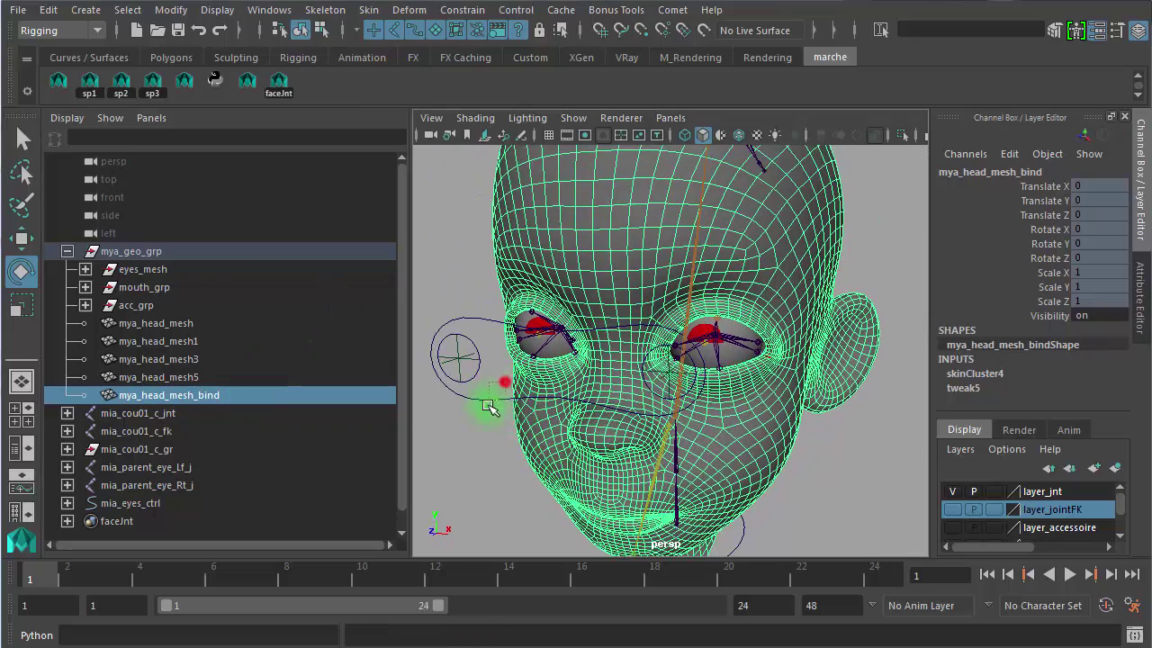
left_click(489, 411)
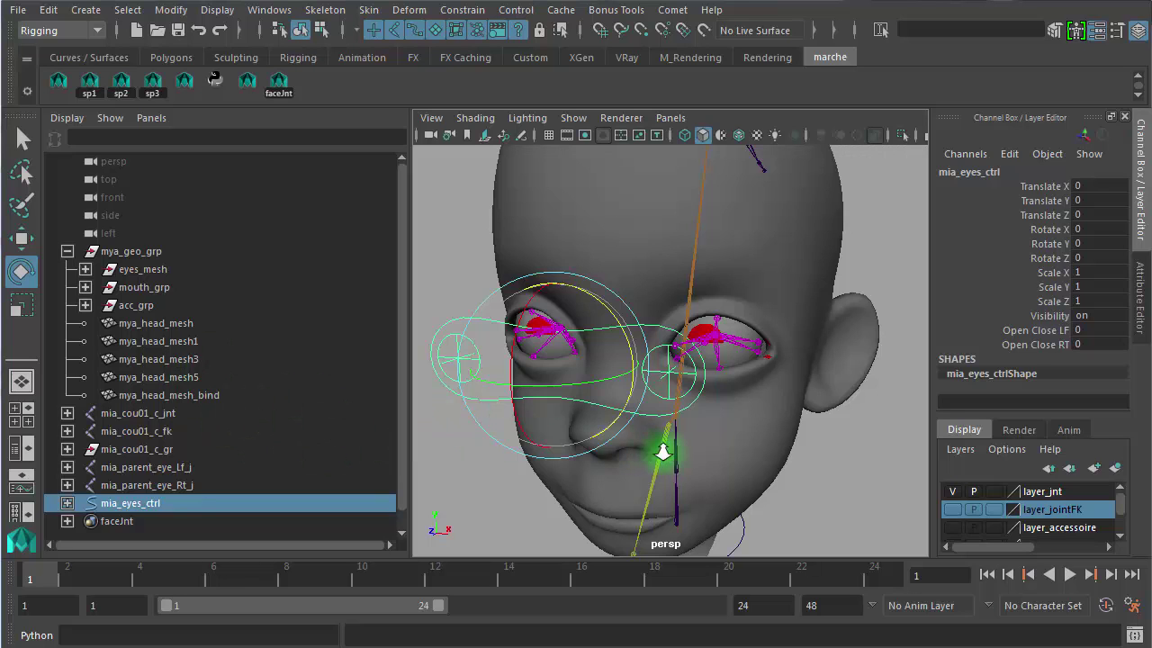
left_click_drag(662, 452, 621, 435, "alt")
key("w")
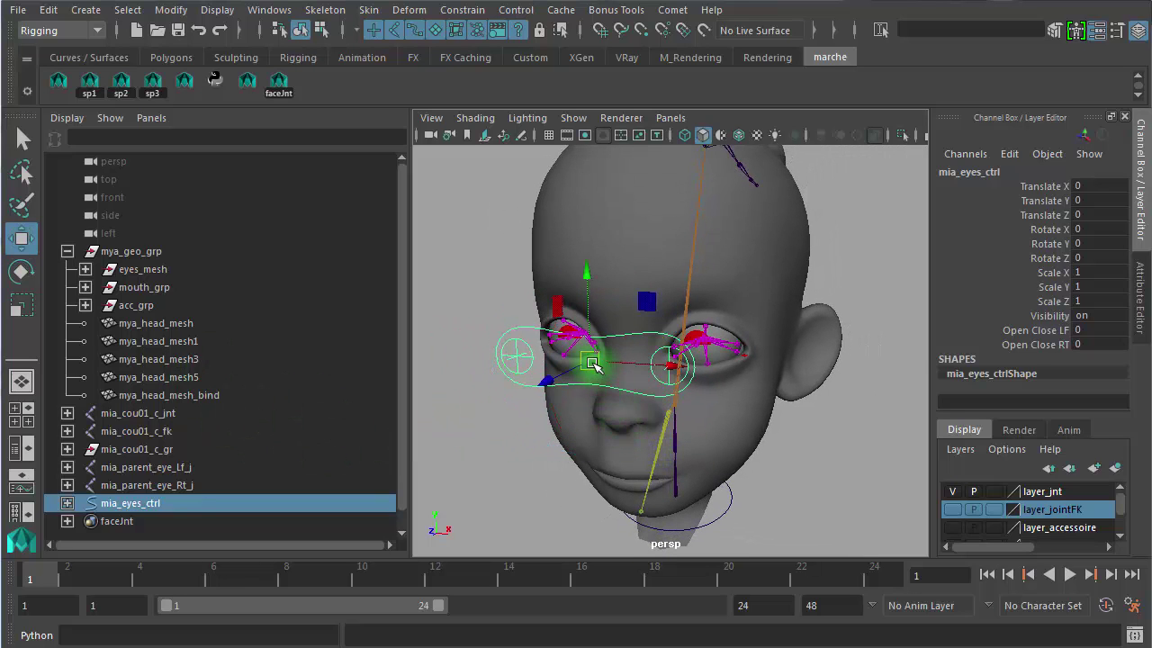
left_click_drag(596, 362, 525, 386)
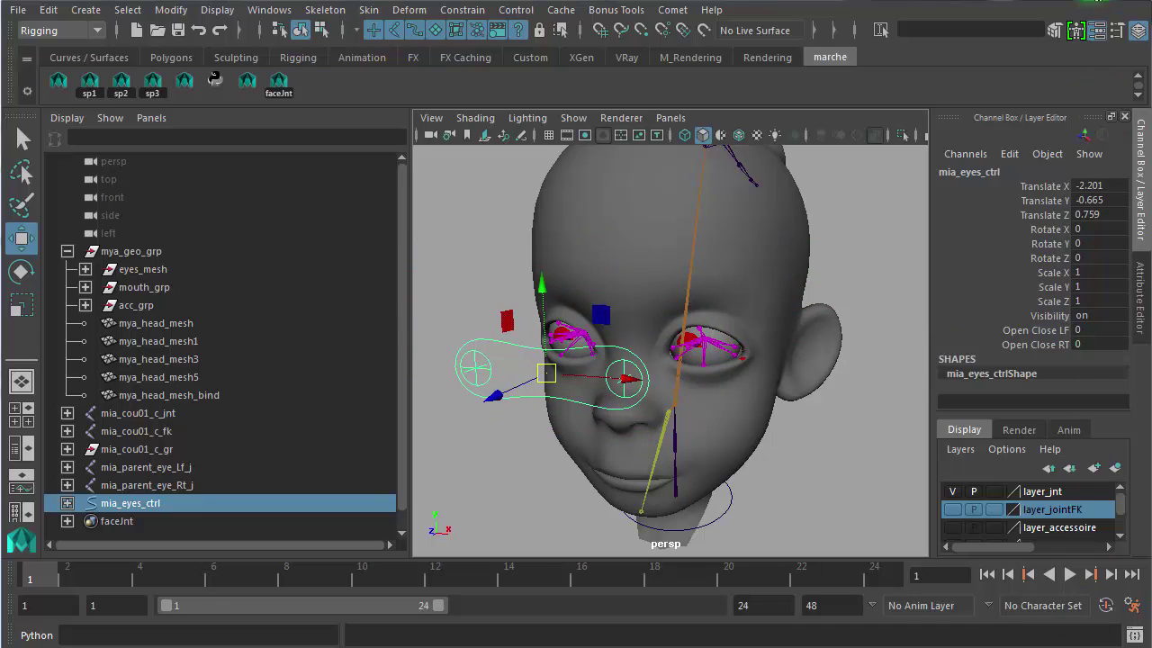
left_click(1091, 165)
left_click_drag(1090, 185, 1098, 216)
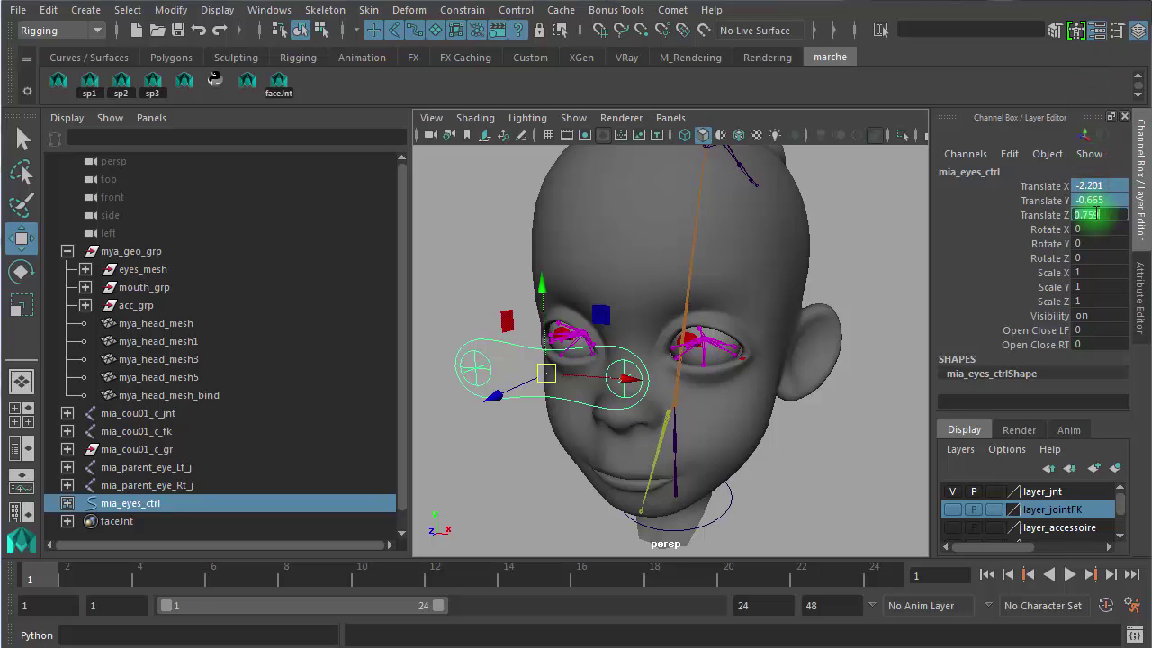
key("Return")
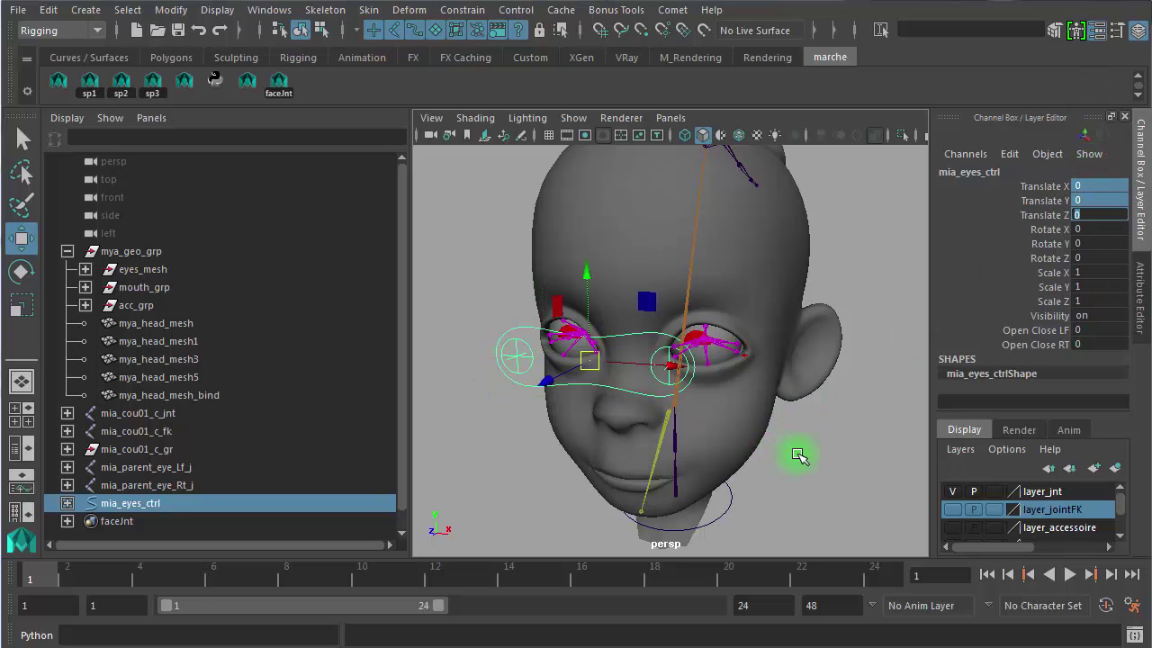
left_click_drag(807, 456, 492, 389, "alt")
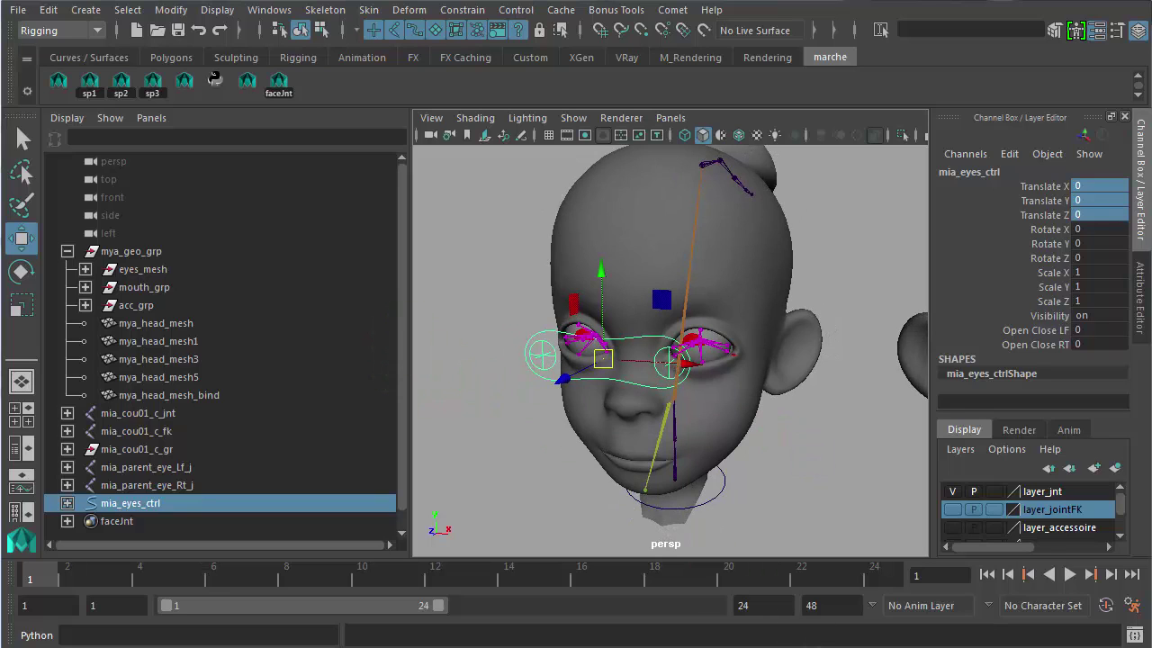
left_click(797, 362)
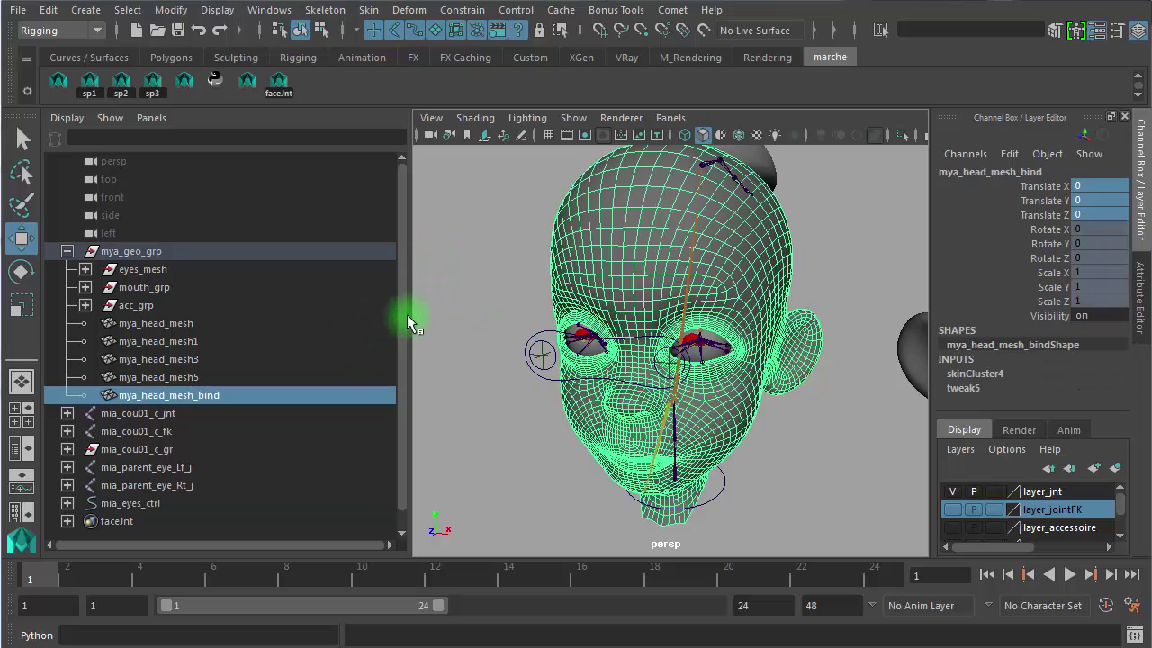
left_click_drag(408, 314, 259, 307)
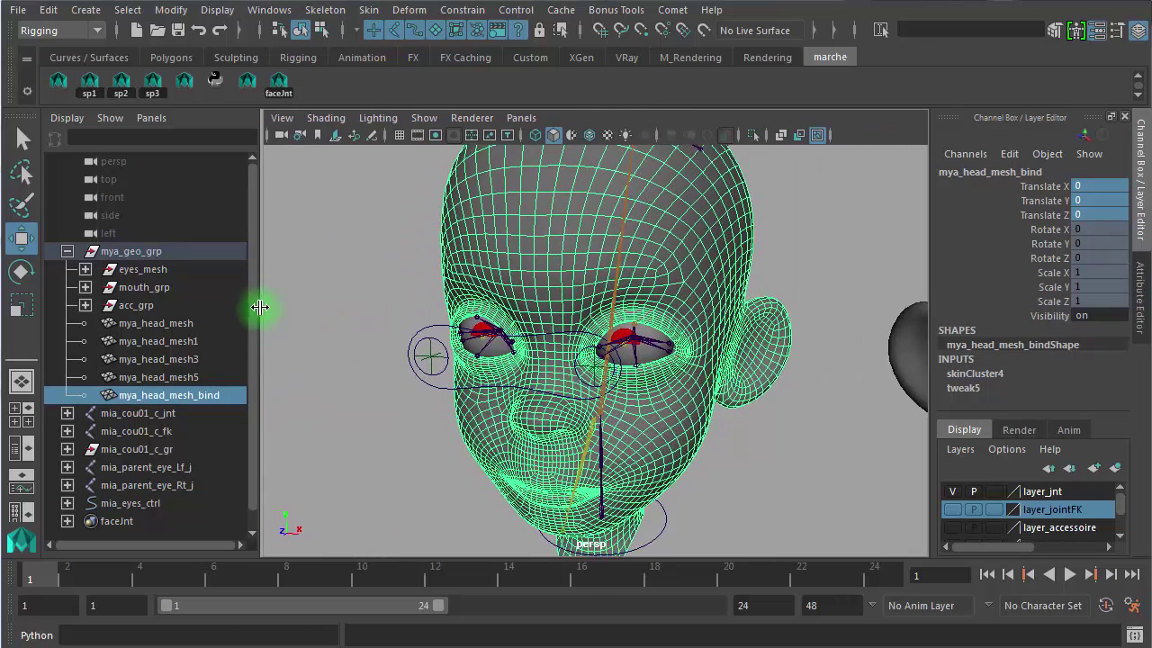
right_click_drag(775, 415, 566, 386, "alt")
left_click_drag(632, 411, 646, 400, "alt")
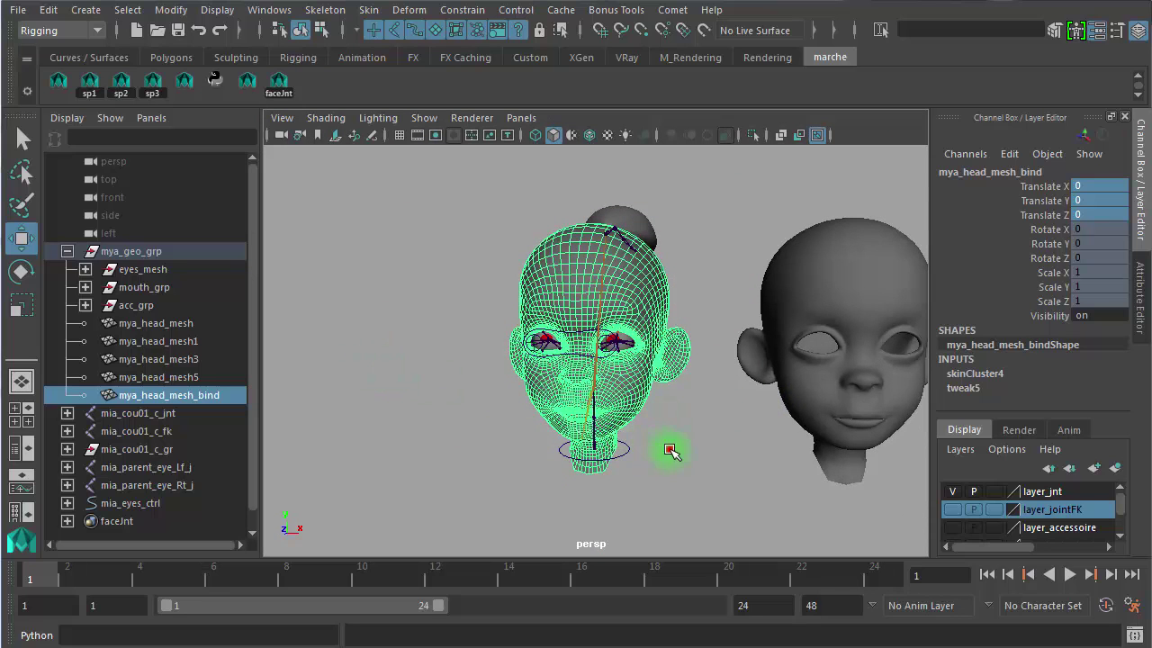
left_click(670, 450)
left_click(674, 381)
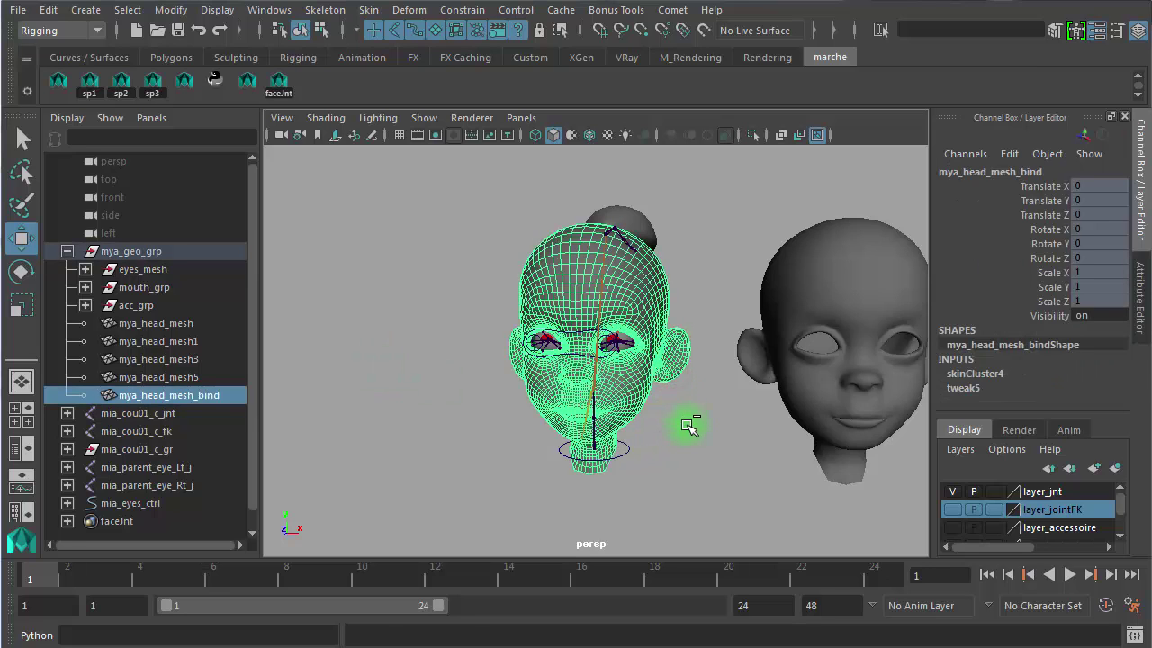
key("ctrl+d")
left_click(1046, 186)
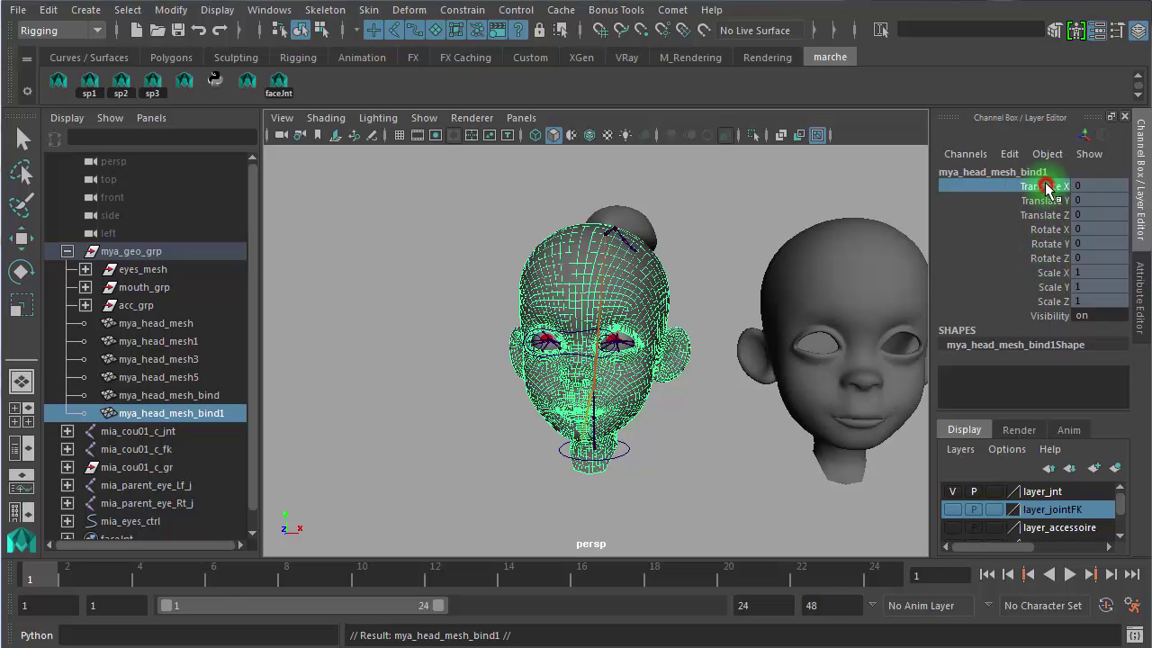
right_click_drag(1046, 186, 1001, 578)
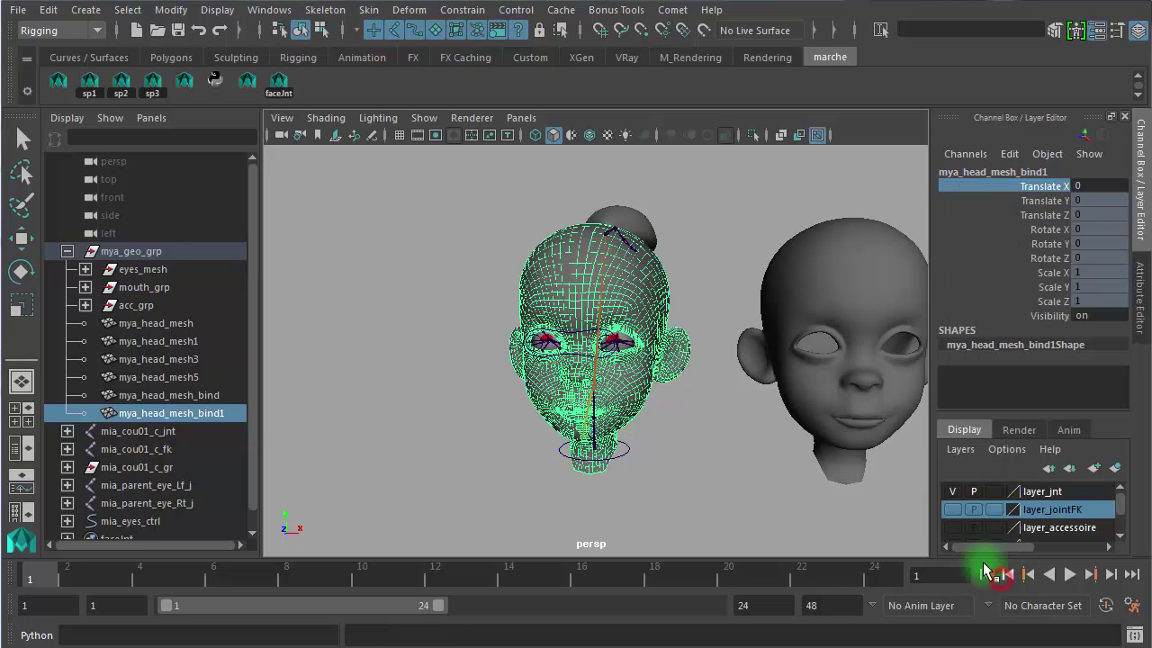
left_click(976, 189)
middle_click_drag(706, 239, 516, 245)
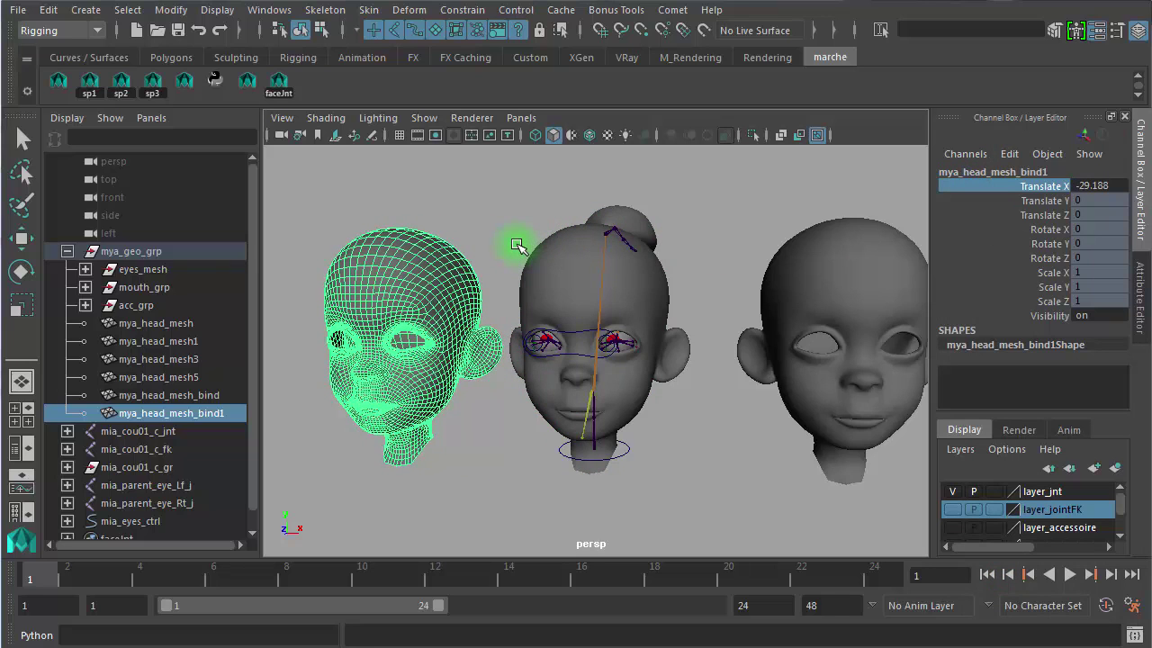
left_click(476, 501)
left_click(430, 339)
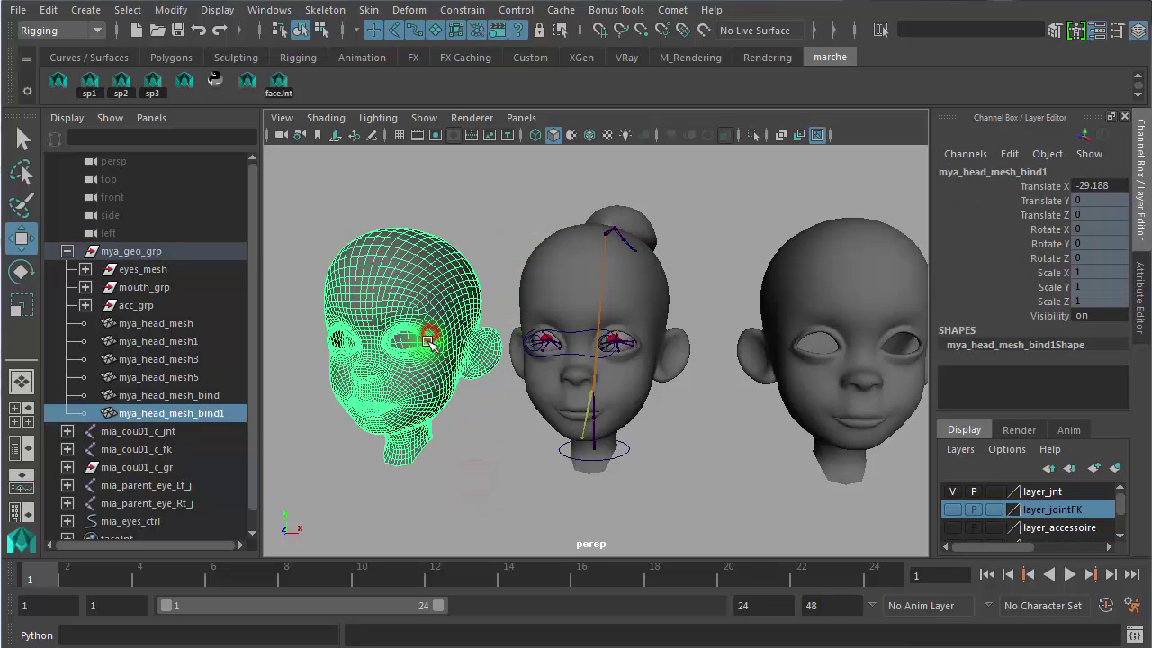
key("Delete")
- Open the jaw by rotating the jaw joint mia_machoire_c_jnt and setting its Rotate Z to 25
left_click(649, 438)
left_click_drag(646, 454, 526, 447, "alt")
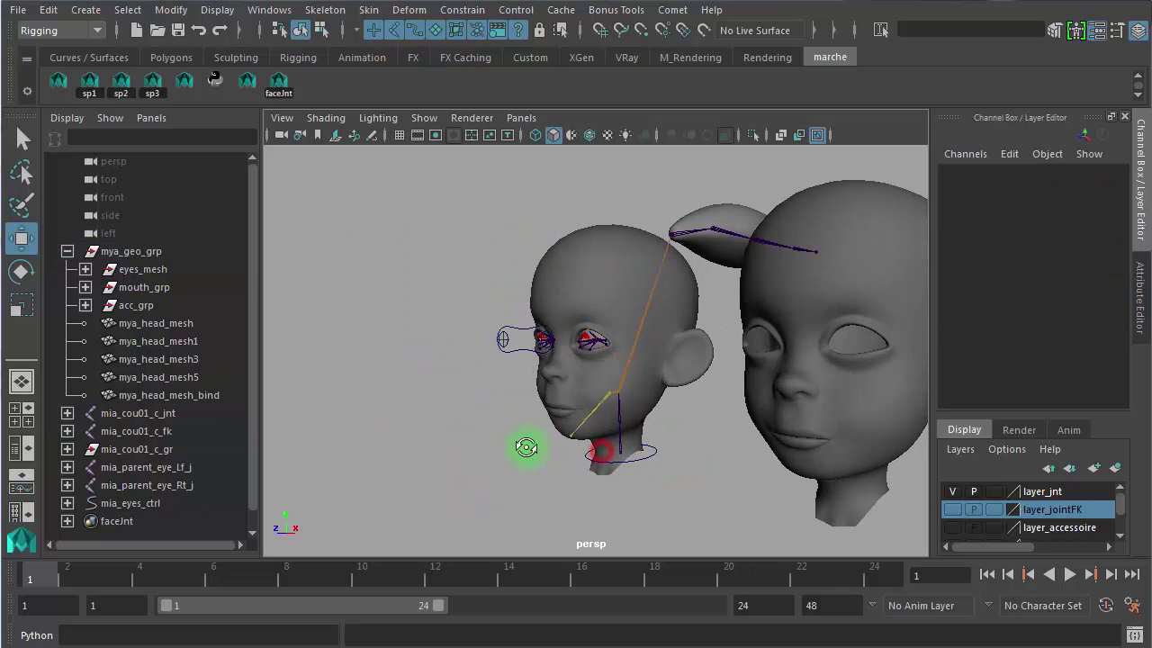
left_click(586, 414)
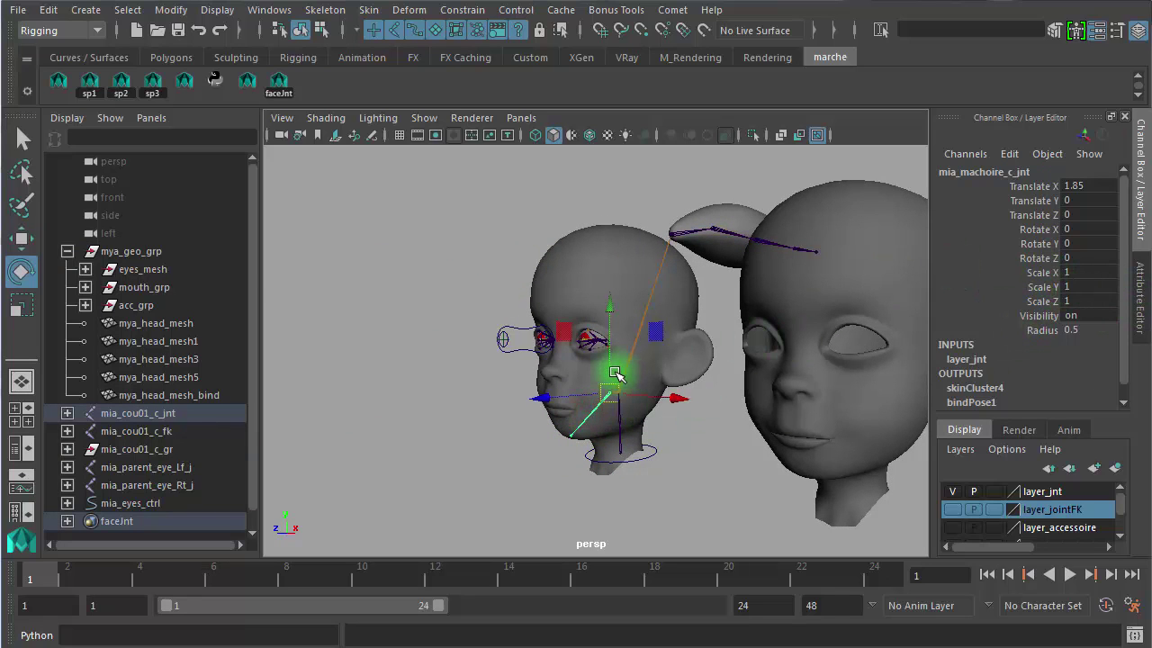
key("e")
left_click_drag(558, 372, 543, 387)
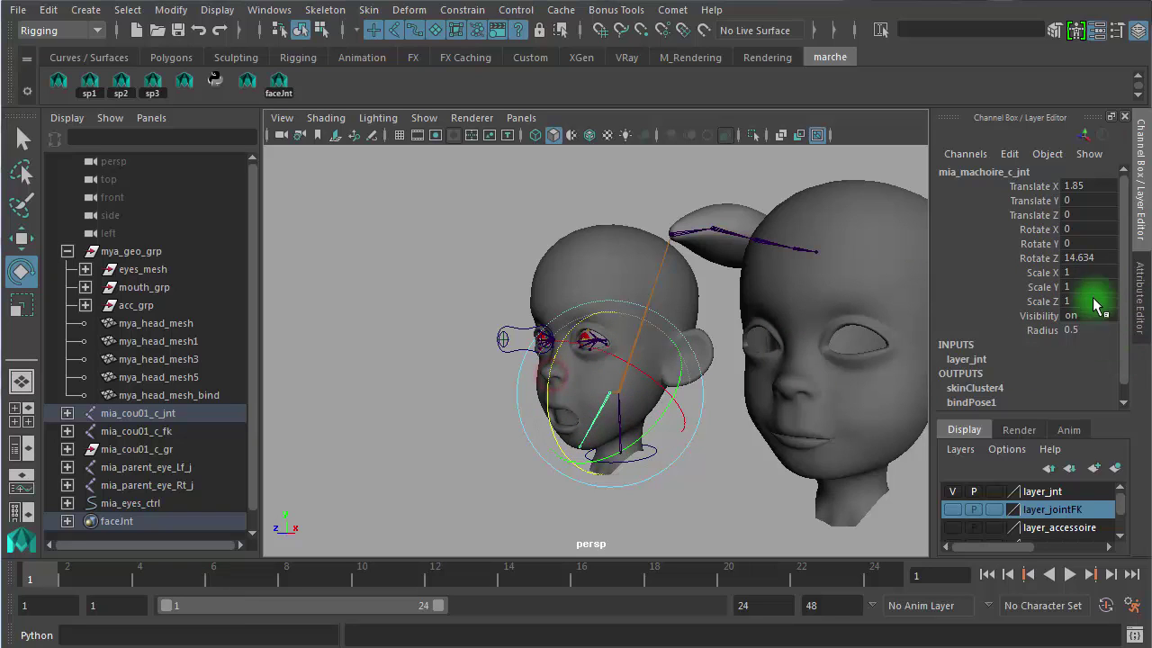
left_click(1096, 258)
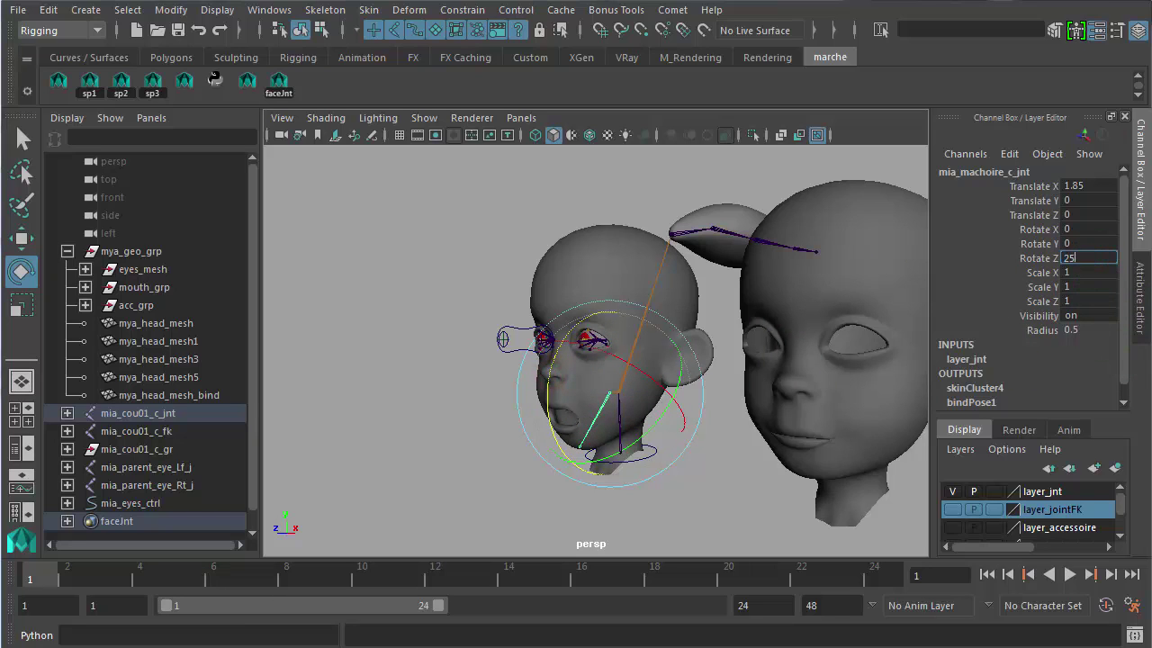
type("25")
key("Return")
left_click(691, 508)
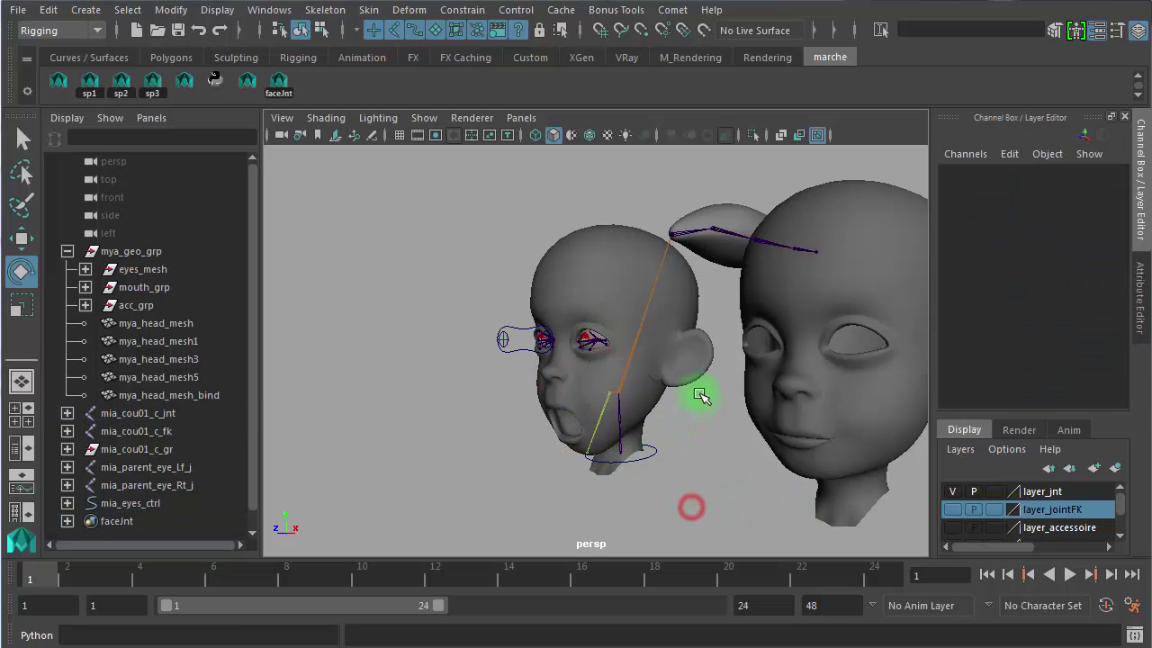
- Duplicate mya_head_mesh_bind in the open-jaw pose, unlock the copy's Translate X, and move it to about -34.8 in X beside the rig
left_click(701, 378)
key("ctrl+d")
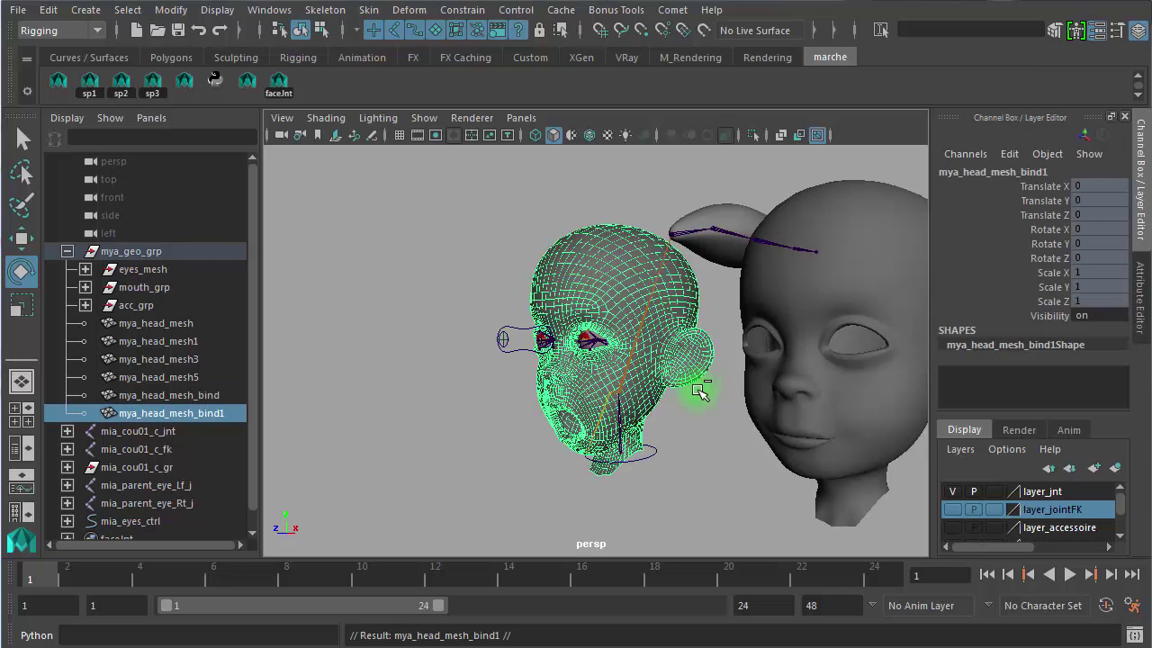
left_click(1030, 187)
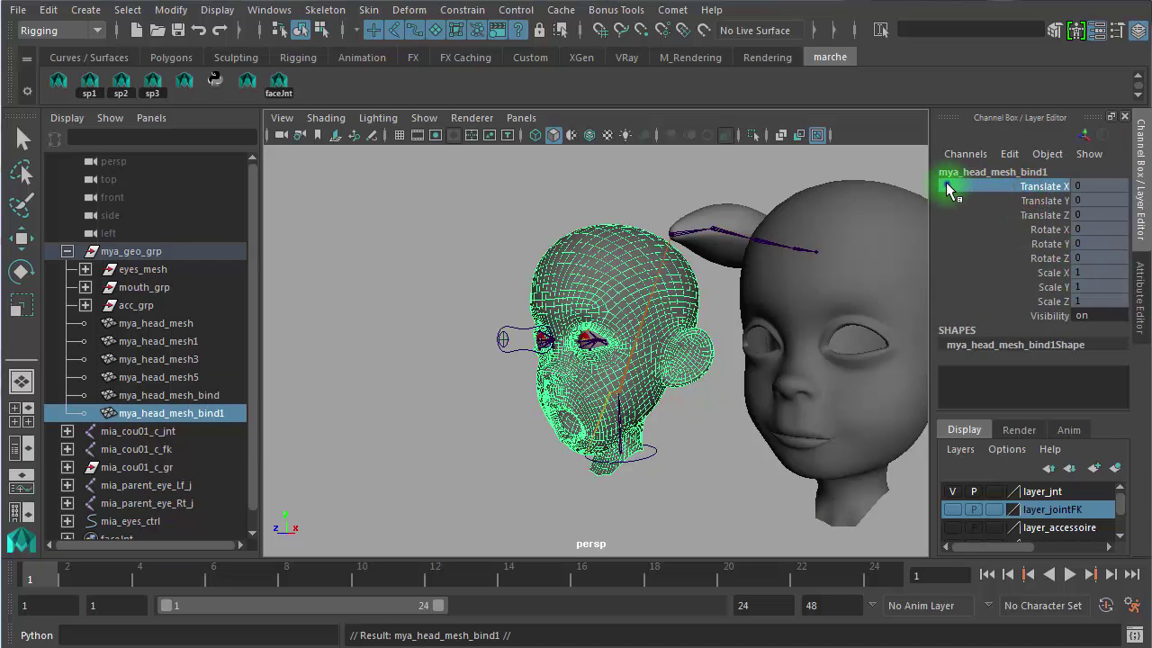
right_click(950, 189)
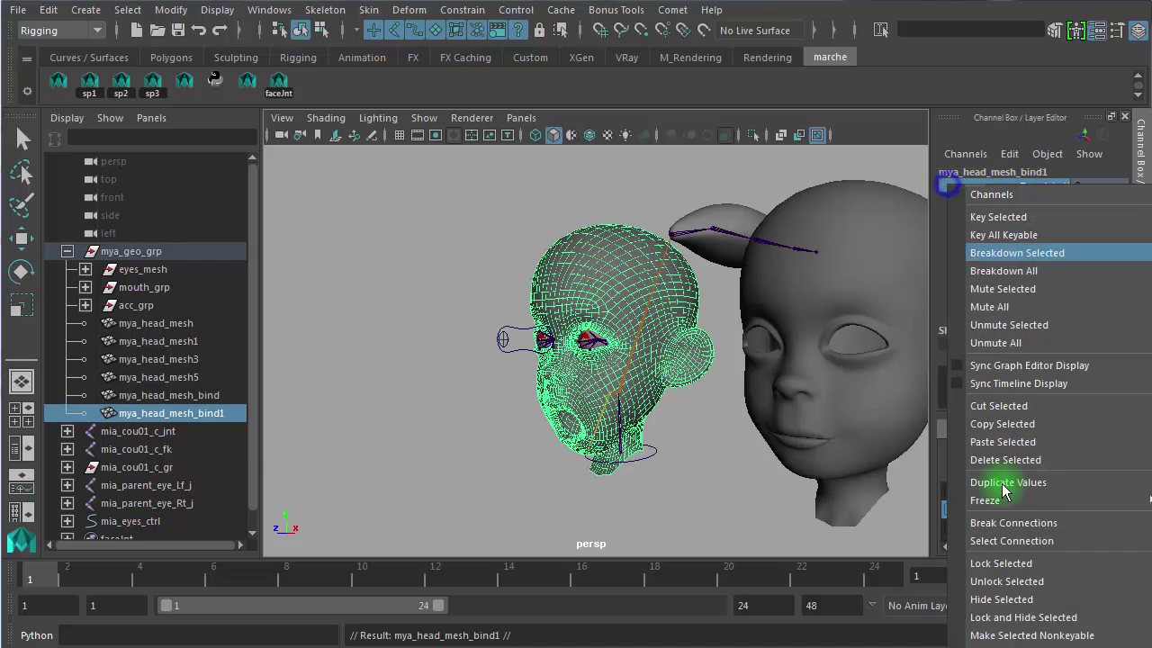
left_click(1024, 589)
left_click(997, 185)
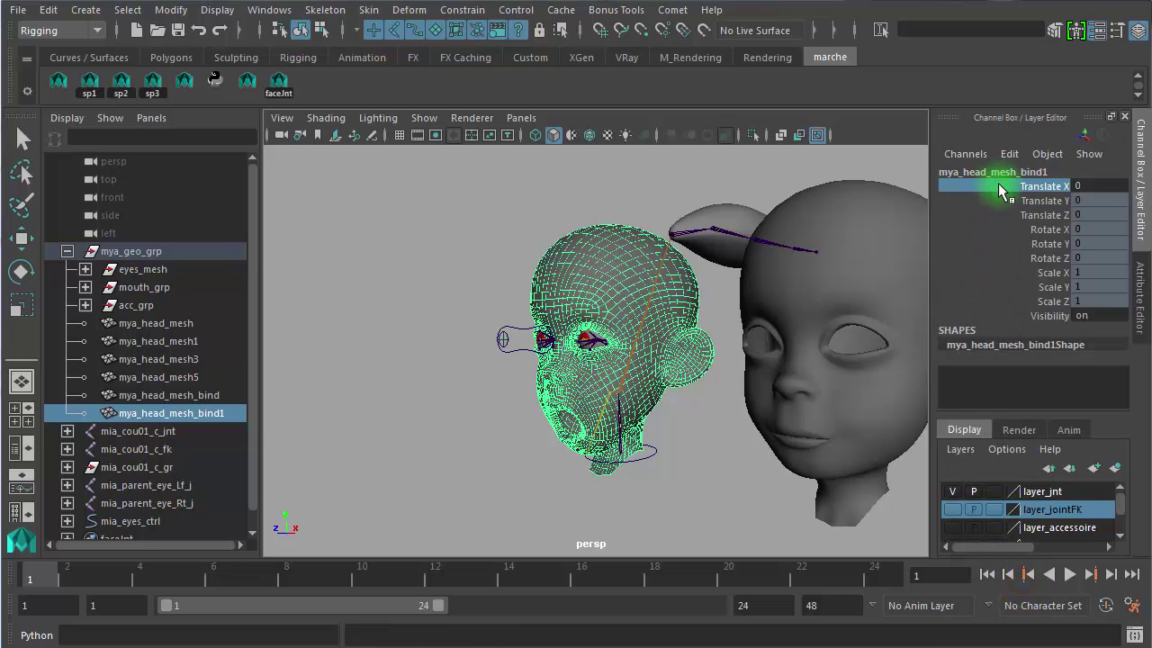
middle_click_drag(720, 484, 480, 421)
- Push the soft-selected cheek vertices on the +X side of mya_head_mesh_bind1 inward by about -0.75 in X
left_click_drag(576, 437, 666, 438, "alt")
right_click_drag(433, 412, 669, 380, "alt")
middle_click_drag(669, 379, 839, 315, "alt")
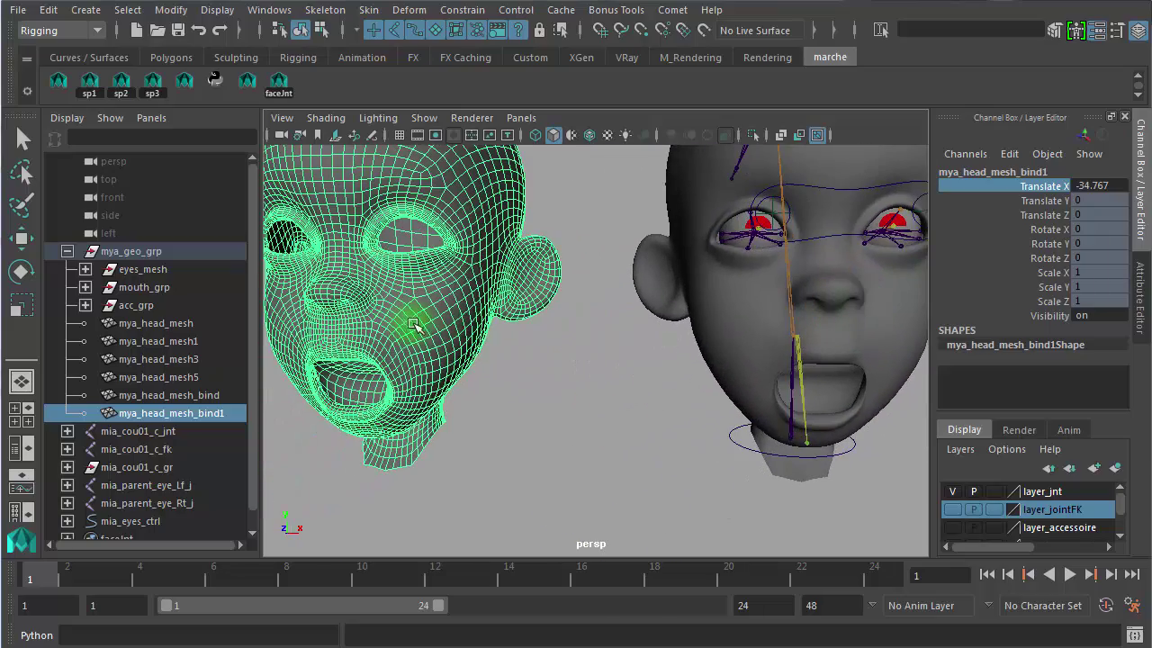
right_click_drag(419, 322, 335, 321)
left_click(419, 333)
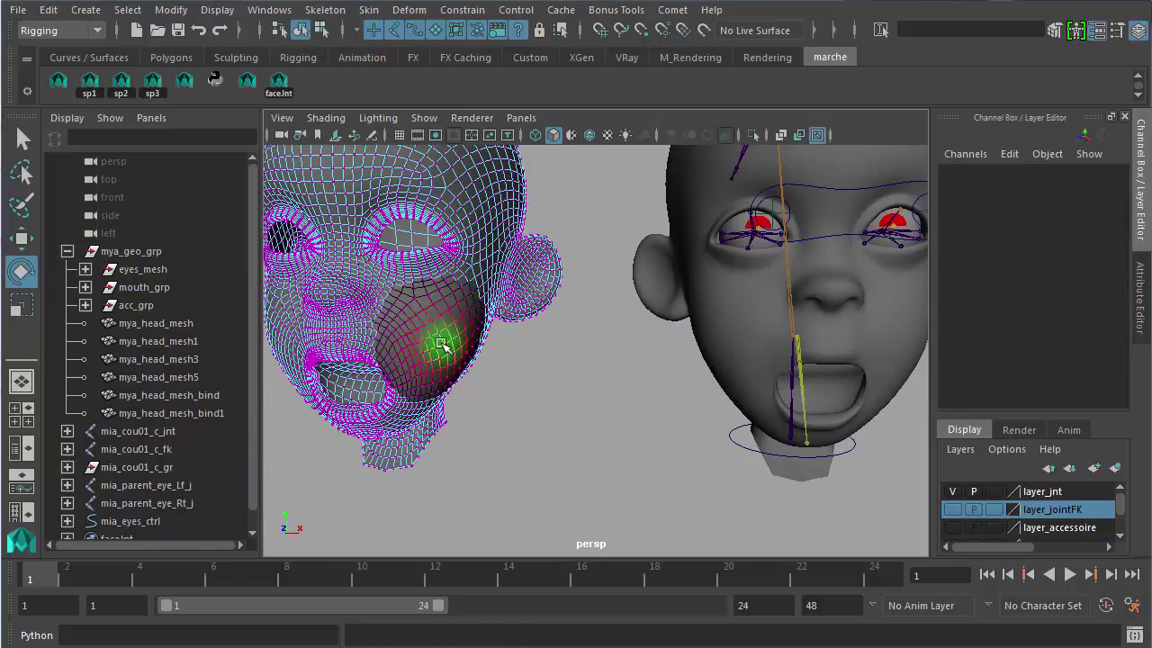
key("e")
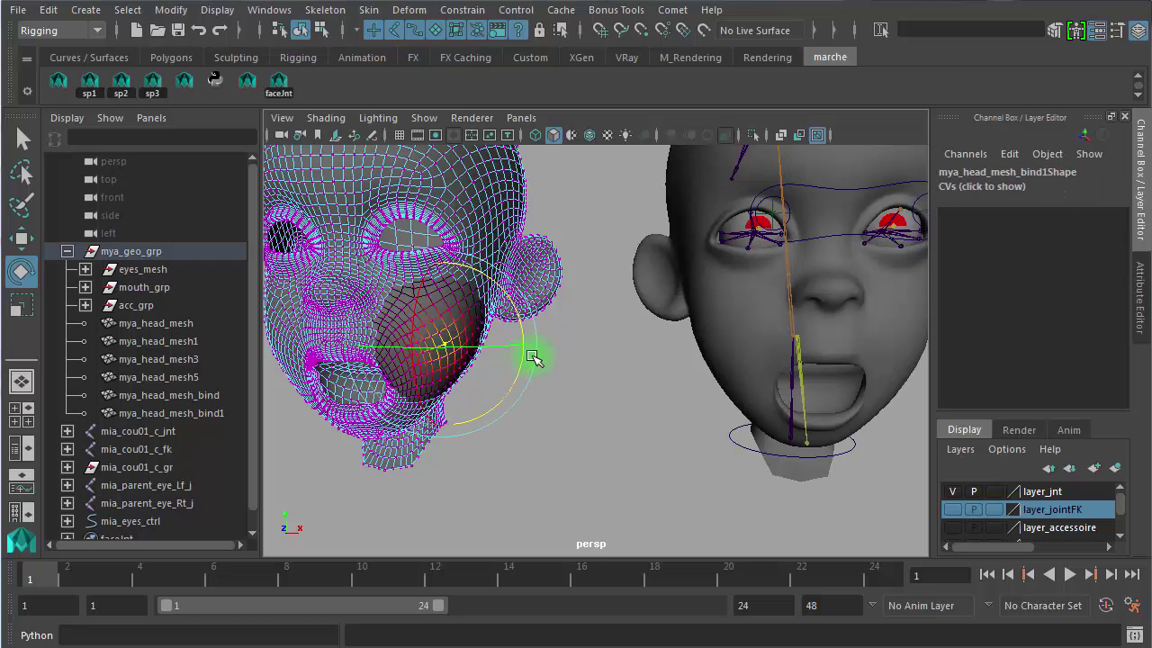
key("w")
left_click_drag(535, 347, 572, 354)
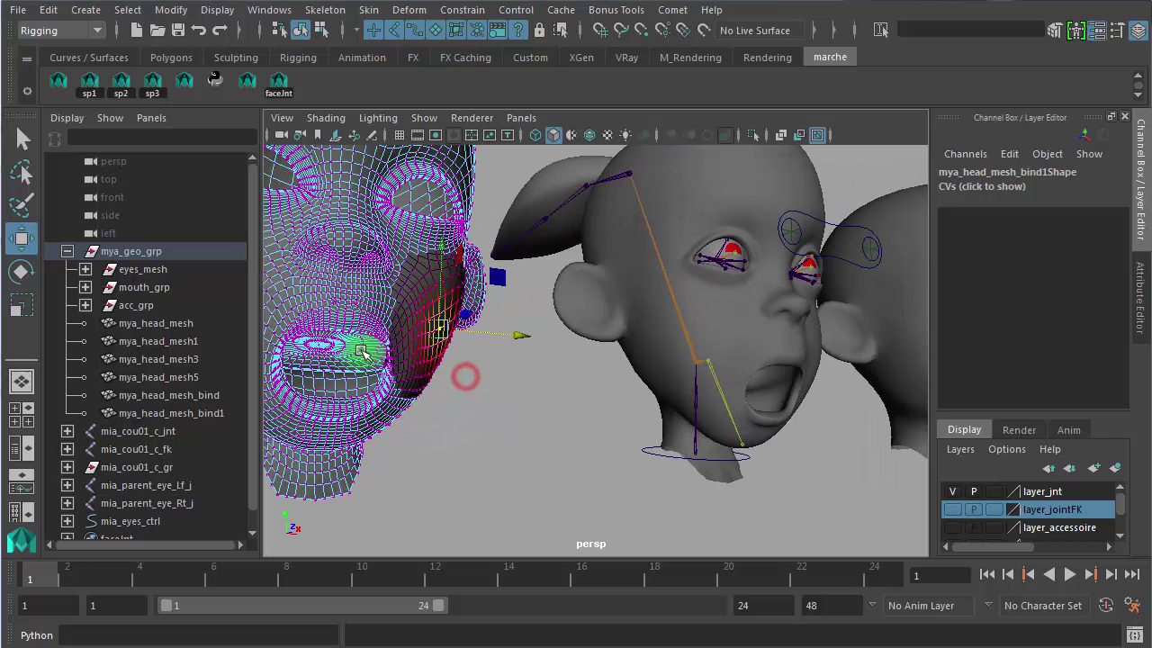
- Narrow the open mouth of mya_head_mesh_bind1 by moving its two soft-selected corners inward, about 0.51 and -0.52 in X
left_click(277, 360)
left_click(363, 361)
left_click(369, 364)
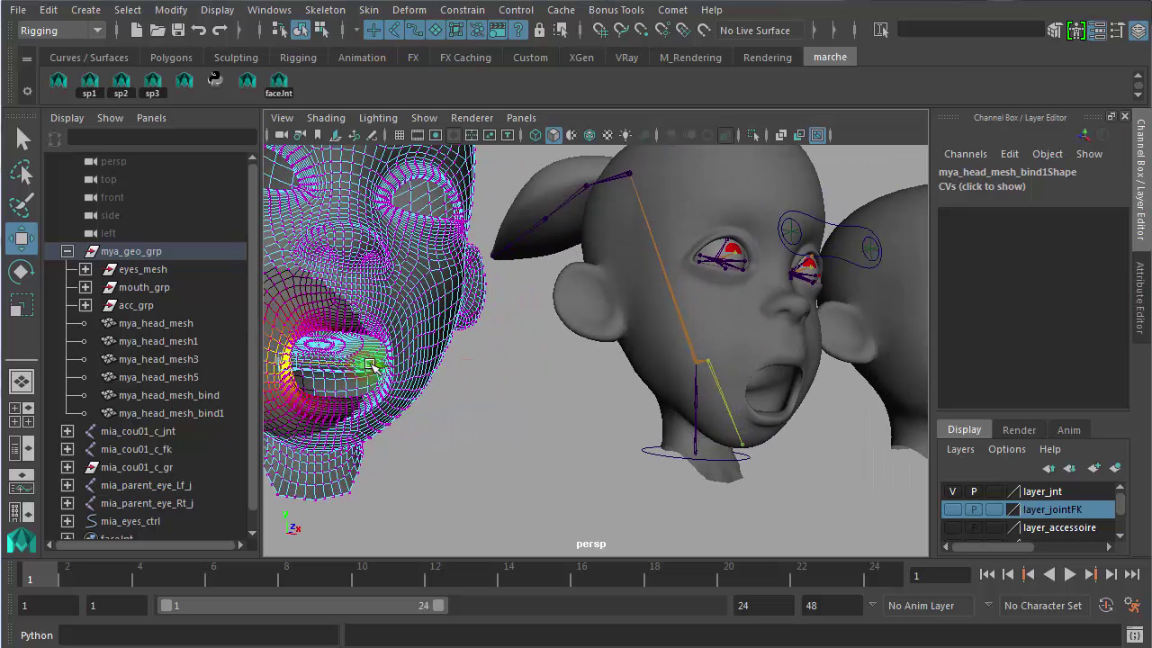
left_click(516, 434)
left_click(391, 363)
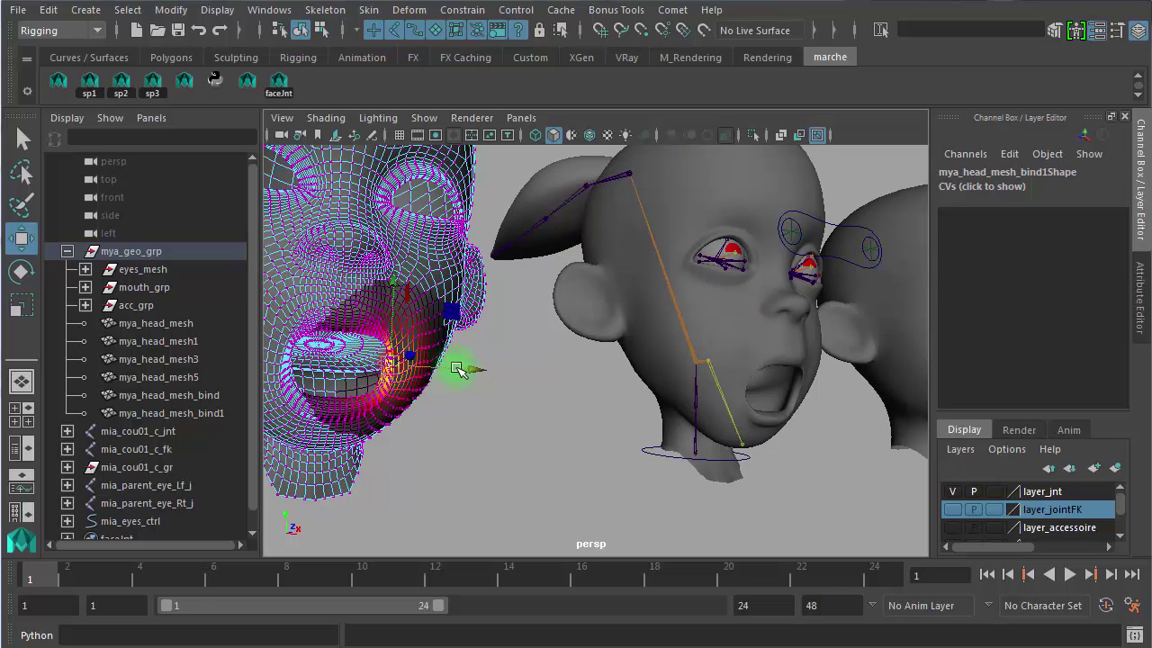
left_click_drag(469, 369, 444, 374)
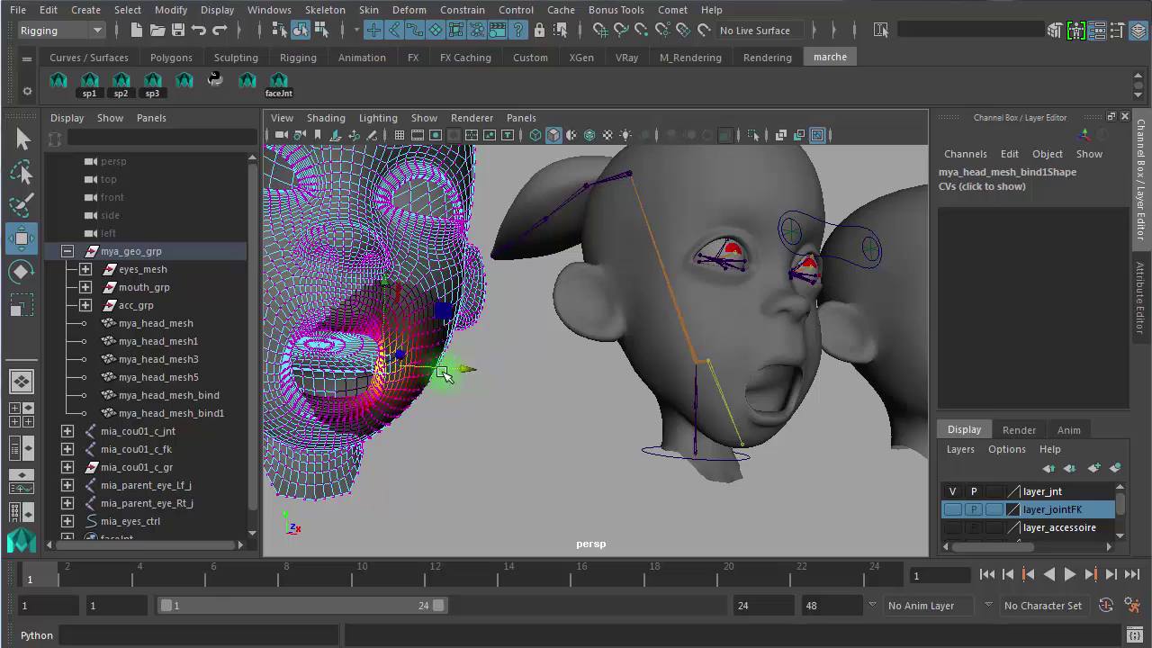
left_click(358, 334)
- Leave vertex editing on mya_head_mesh_bind1 and compare its reshaped open mouth with the bound head
right_click_drag(519, 407, 383, 367, "alt")
left_click_drag(540, 439, 470, 438, "alt")
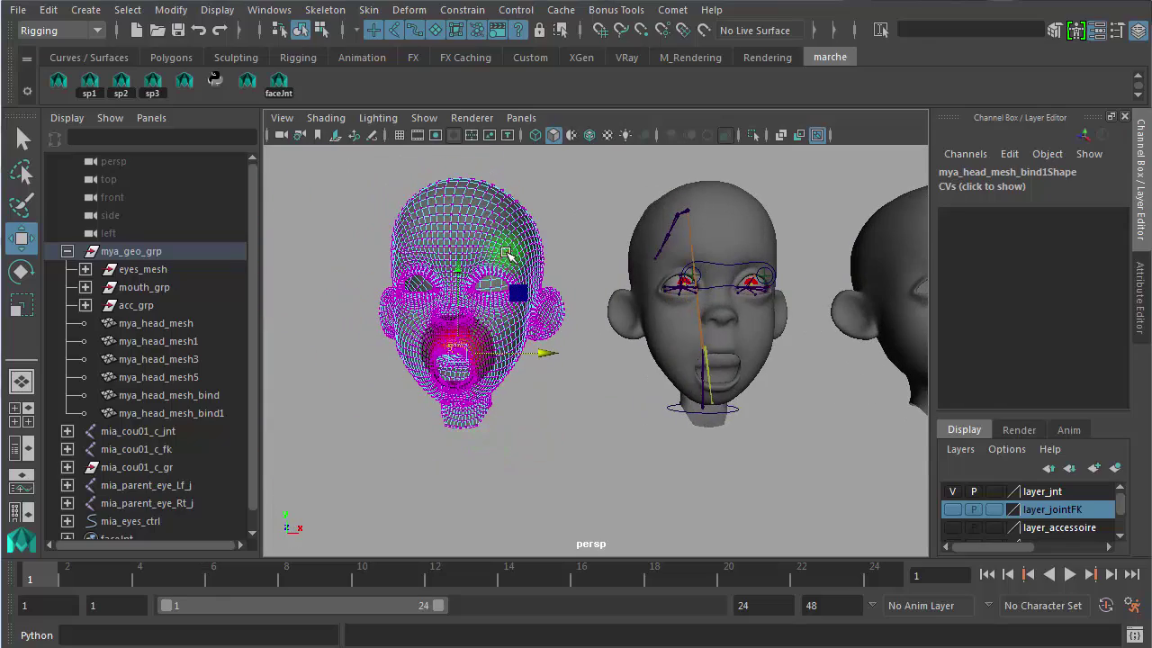
right_click_drag(507, 253, 576, 232)
left_click(426, 260)
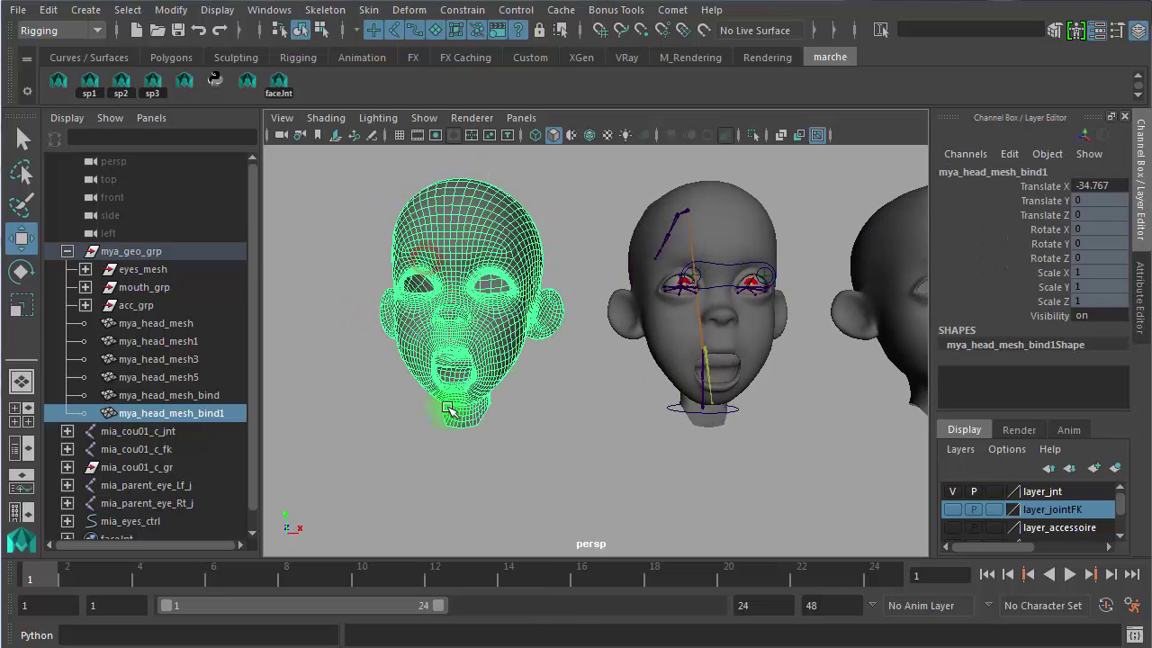
left_click(510, 437)
left_click_drag(413, 369, 391, 361, "alt")
right_click_drag(402, 366, 553, 399, "alt")
left_click_drag(452, 402, 528, 386, "alt")
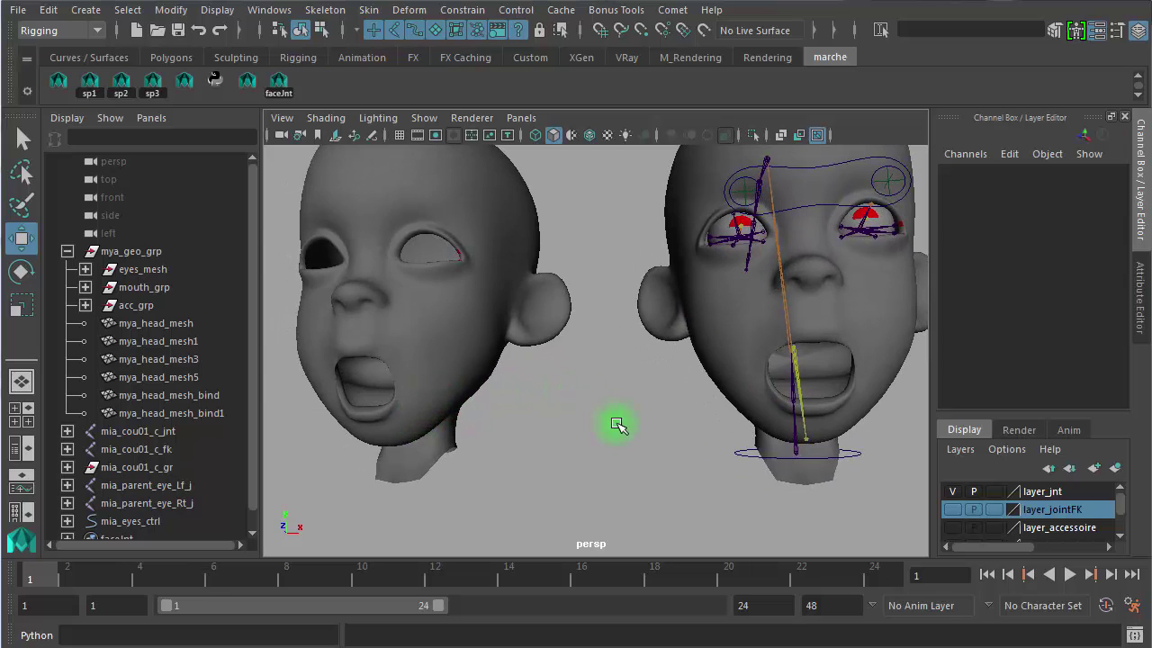
- Open the Script Editor and check the extractDeltas mesh names: mya_head_mesh_bind as the skinned mesh, mya_head_mesh_bind1 as the corrective
left_click(1135, 635)
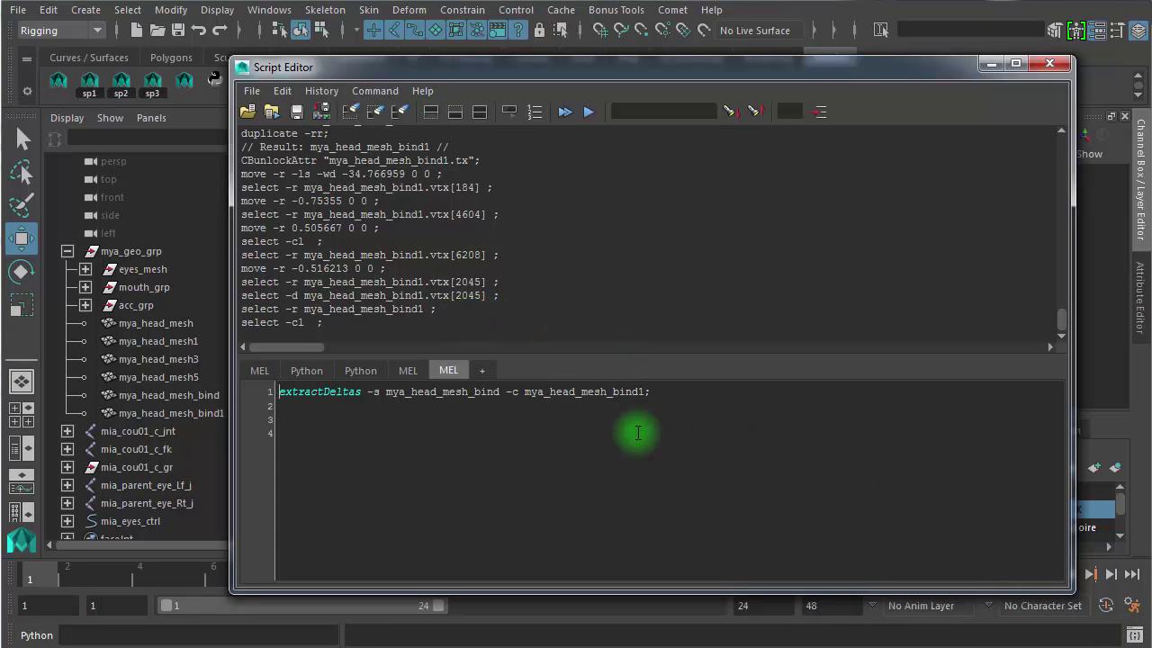
scroll(638, 433, "up", 4, "ctrl")
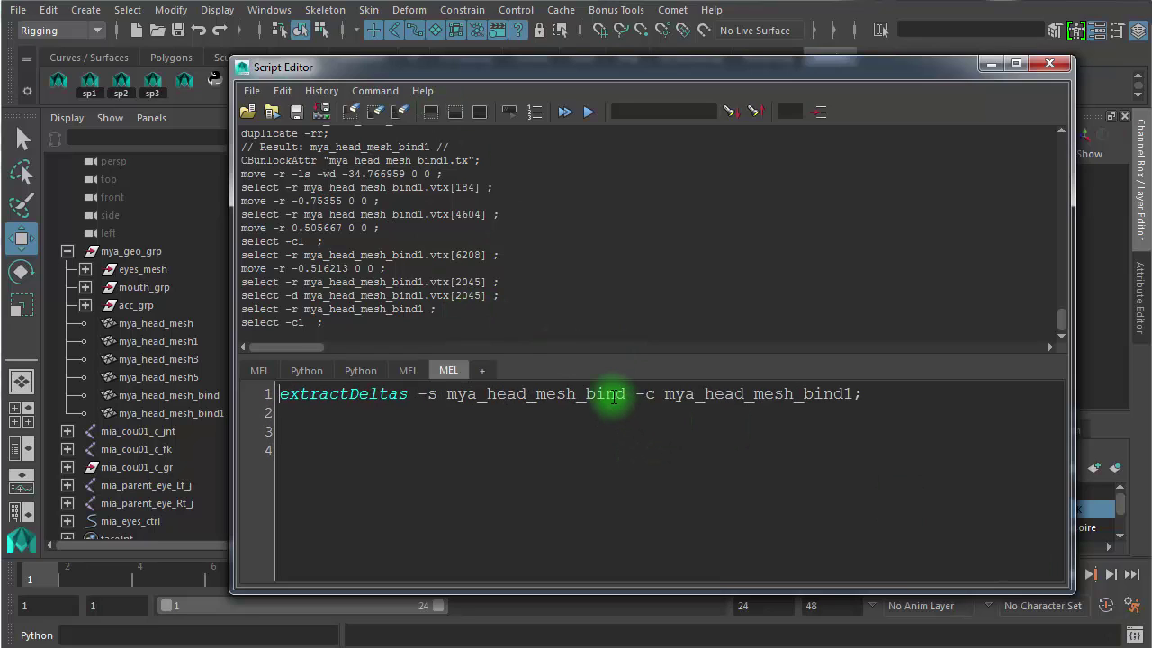
left_click_drag(625, 394, 446, 401)
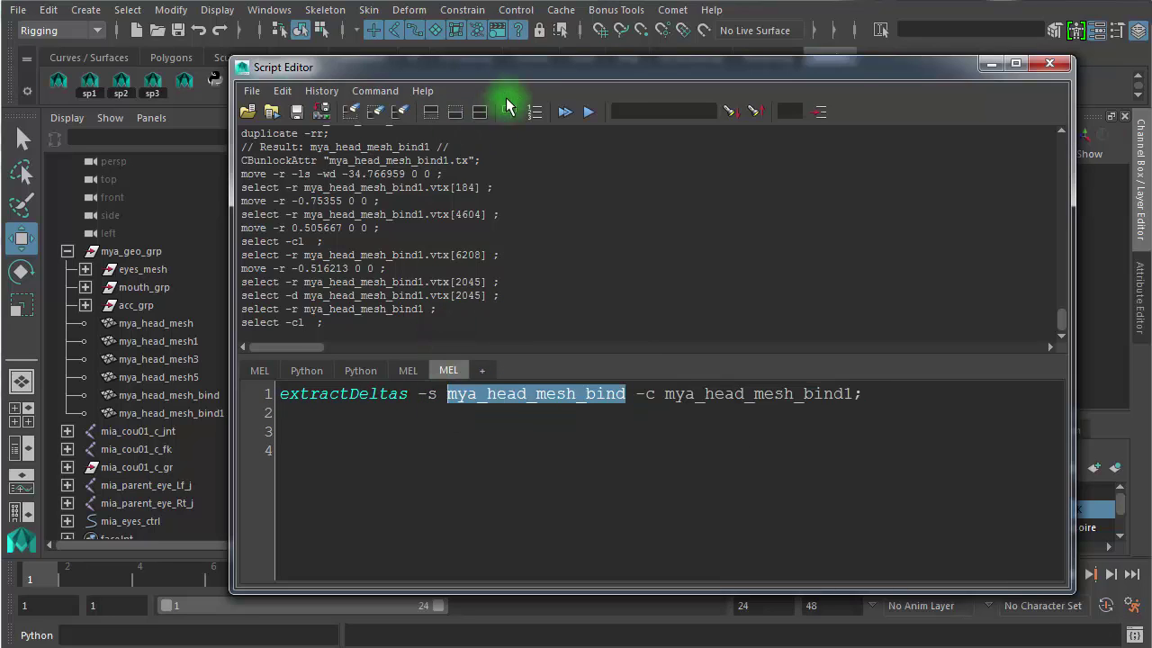
left_click_drag(543, 78, 1151, 201)
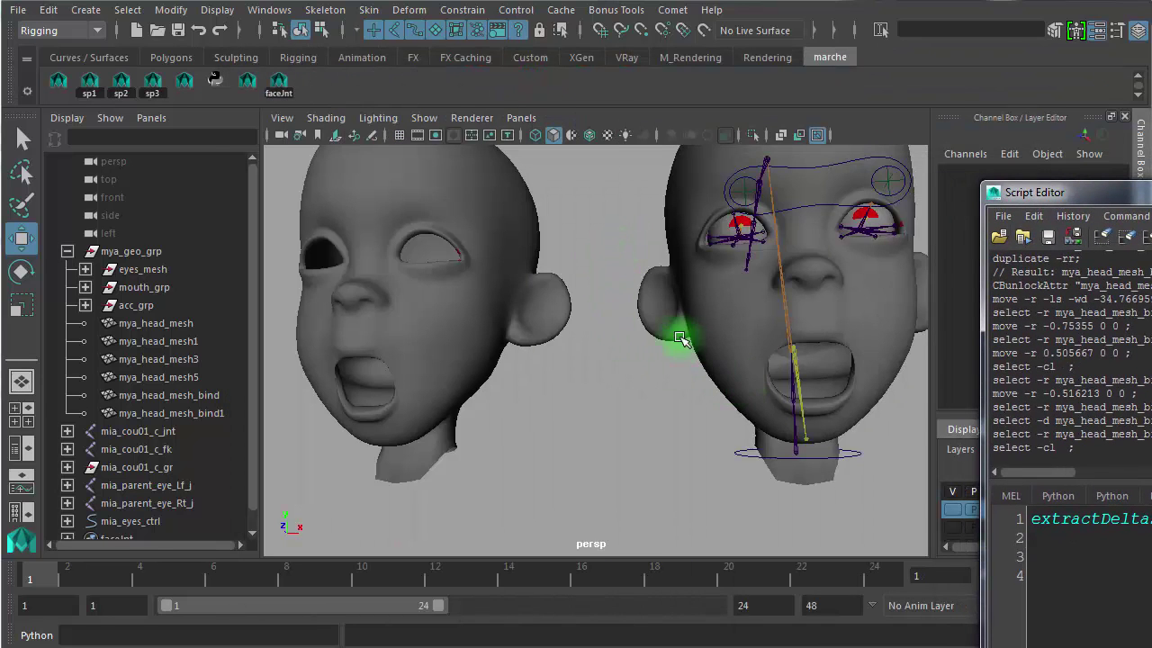
left_click(660, 330)
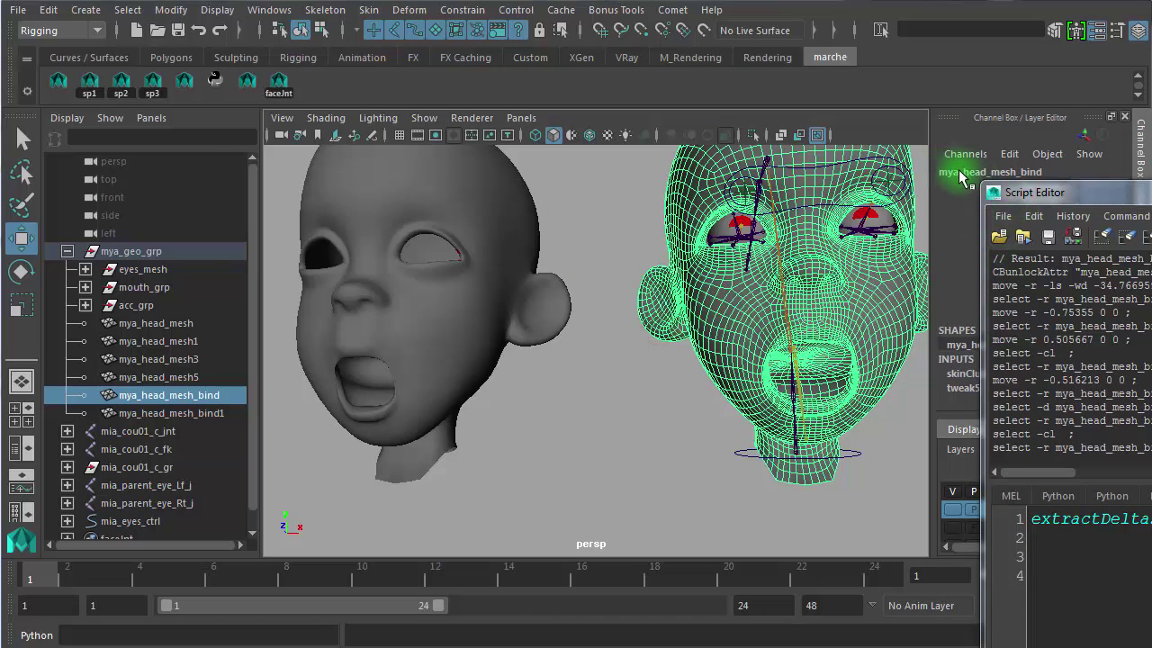
left_click_drag(1089, 197, 529, 76)
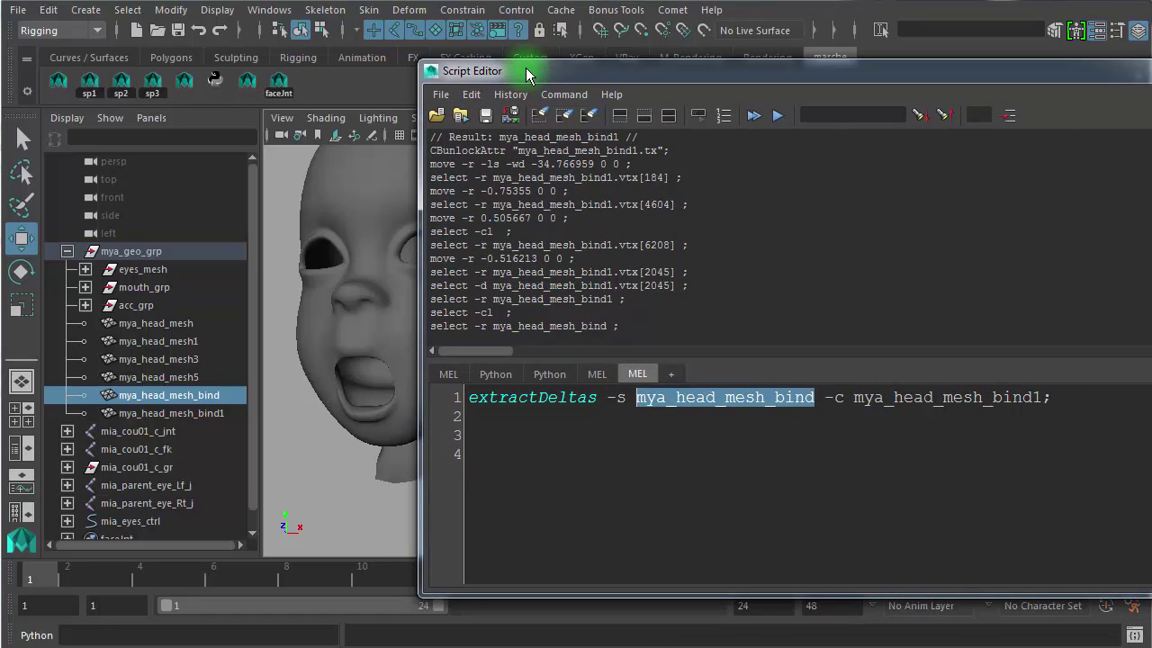
left_click(913, 420)
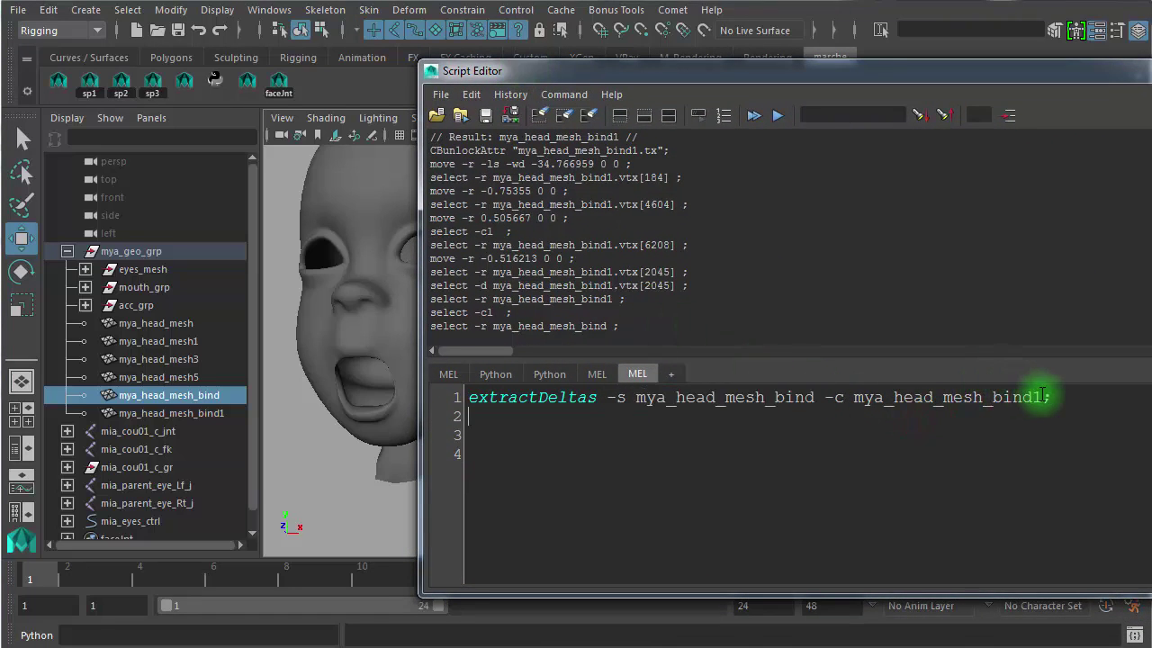
left_click_drag(1041, 396, 855, 397)
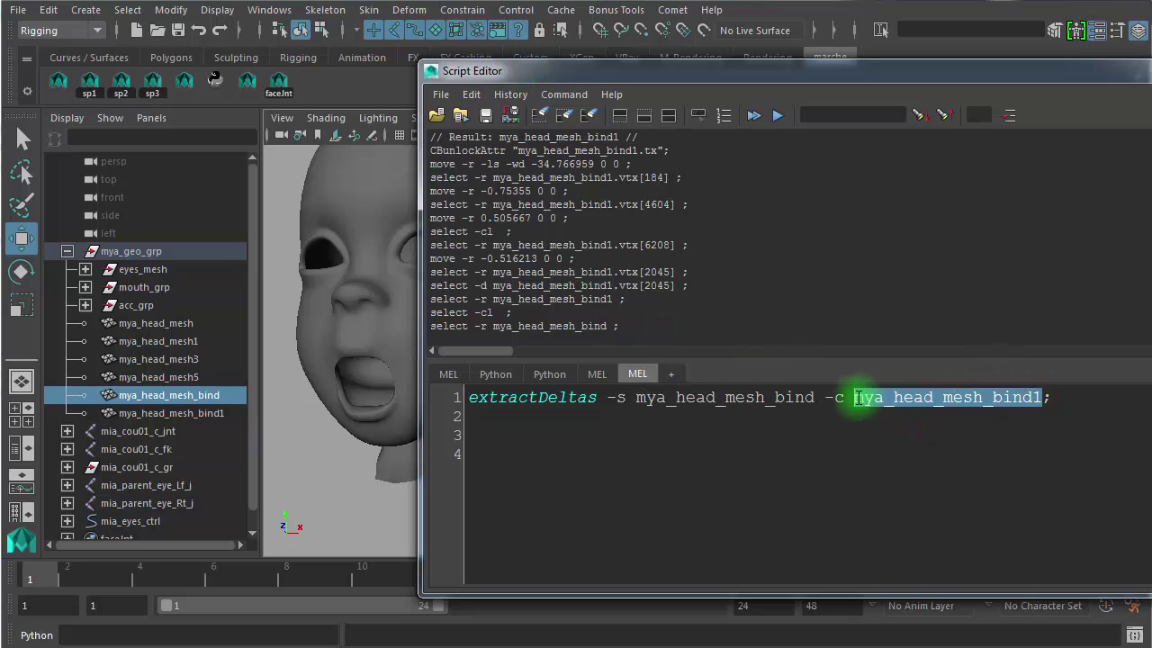
- Select the resculpted open-mouth head and check its name against the corrective mesh named in the extractDeltas line
left_click(346, 221)
left_click_drag(689, 75, 675, 563)
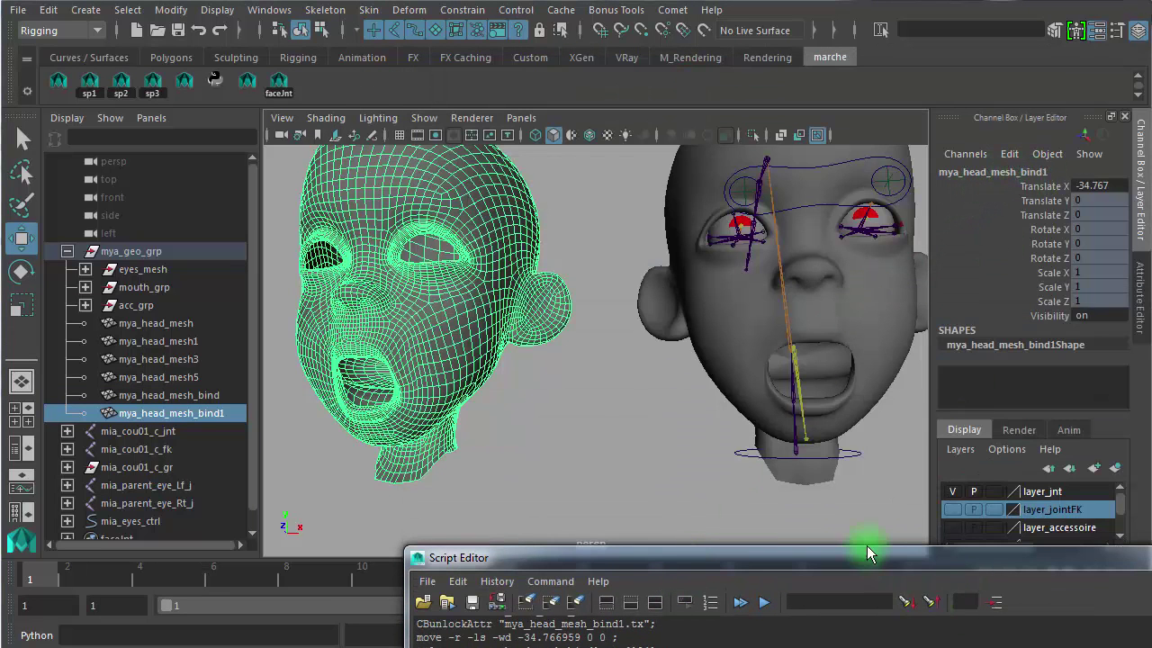
left_click_drag(869, 563, 744, 78)
left_click(751, 490)
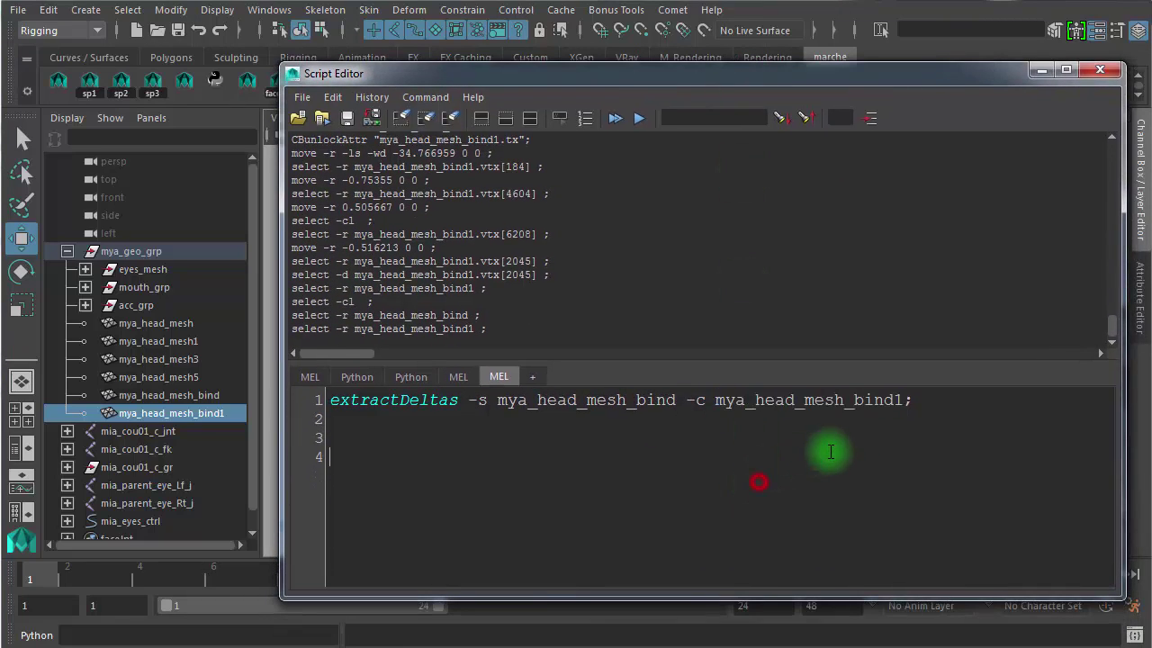
- Try to generate the corrective shape by running extractDeltas -s mya_head_mesh_bind -c mya_head_mesh_bind1 with the heads visible below the Script Editor
left_click(1116, 594)
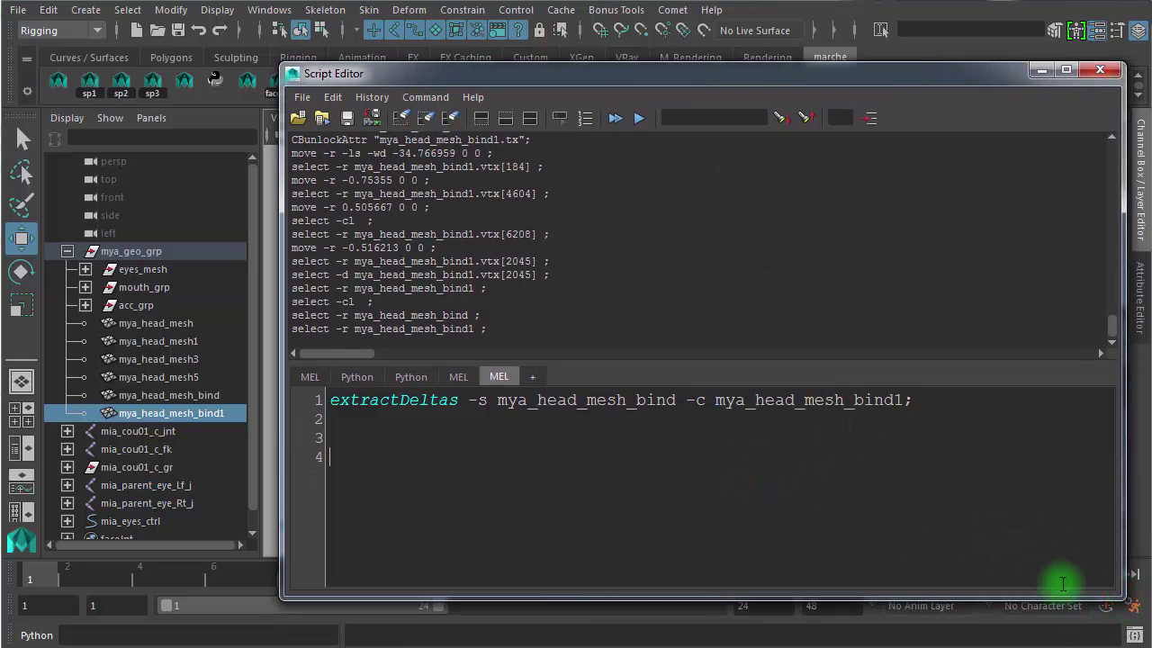
left_click_drag(1121, 594, 1045, 252)
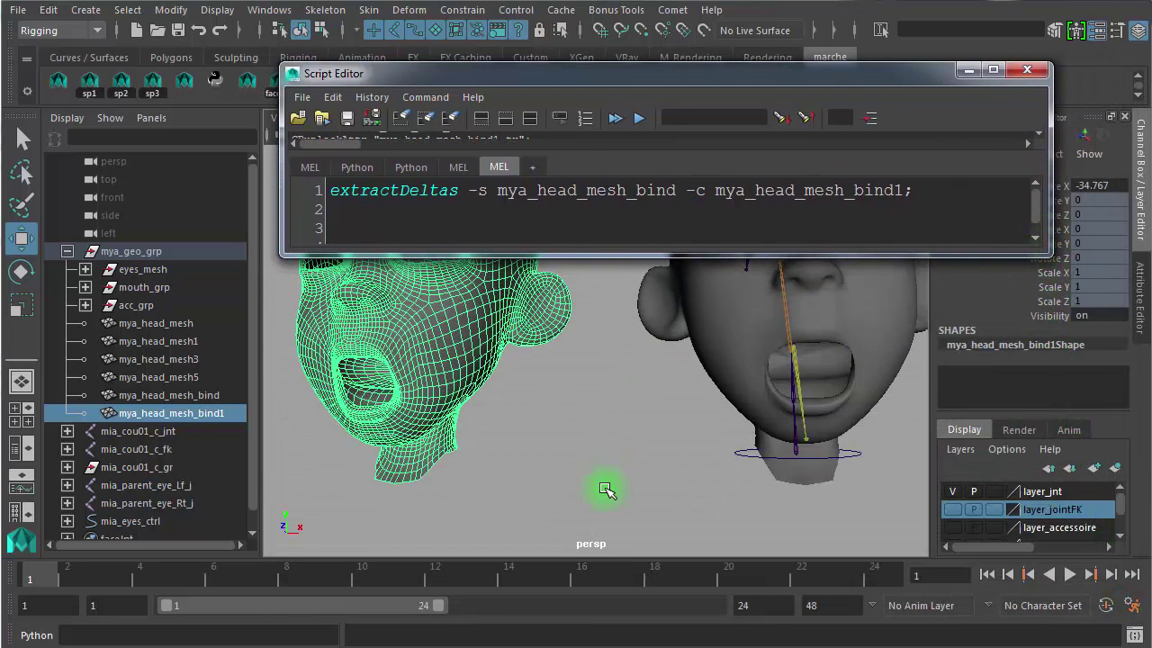
right_click_drag(612, 489, 568, 460, "alt")
middle_click_drag(568, 462, 564, 545, "alt")
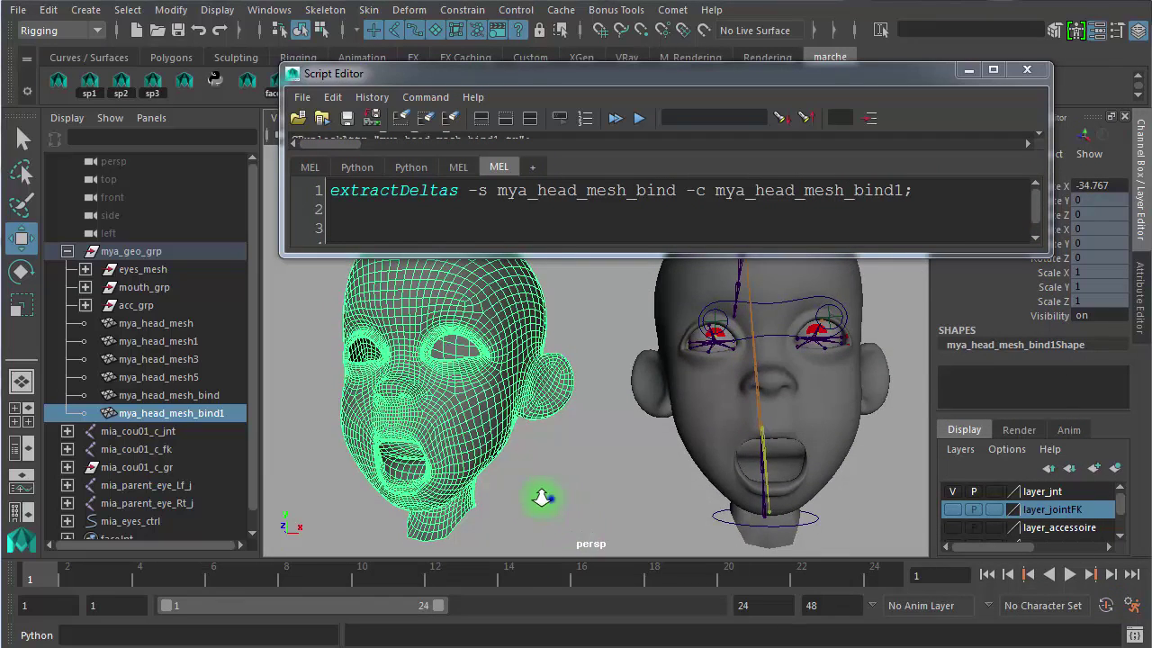
right_click_drag(542, 498, 496, 494, "alt")
left_click(621, 521)
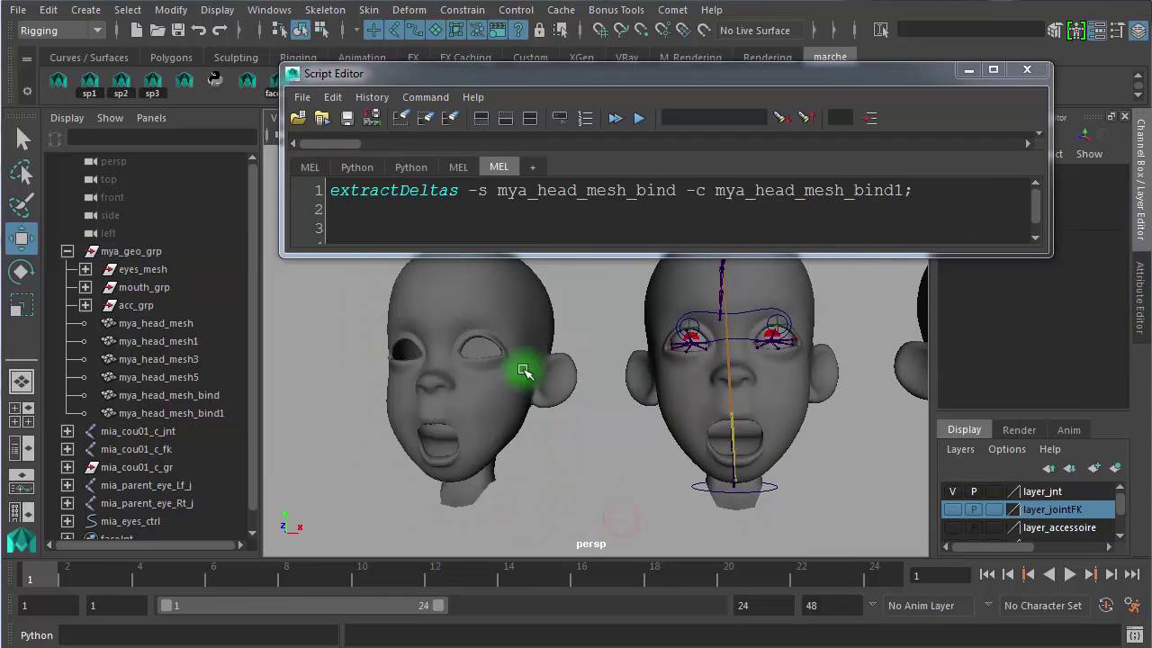
left_click_drag(937, 190, 259, 180)
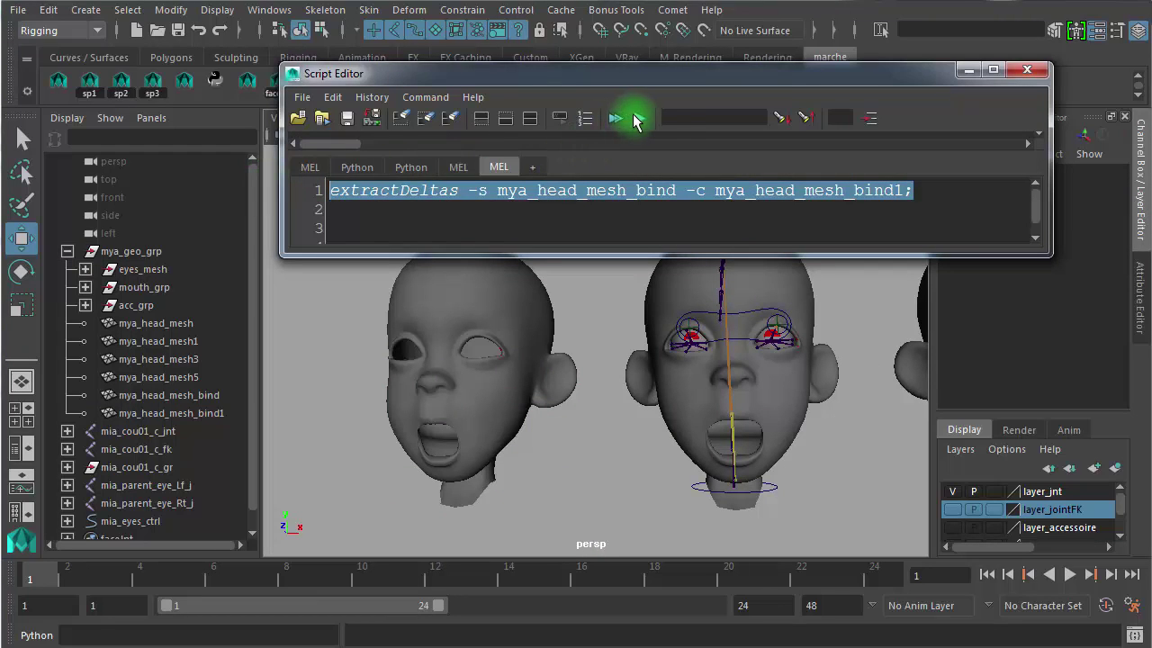
left_click(638, 120)
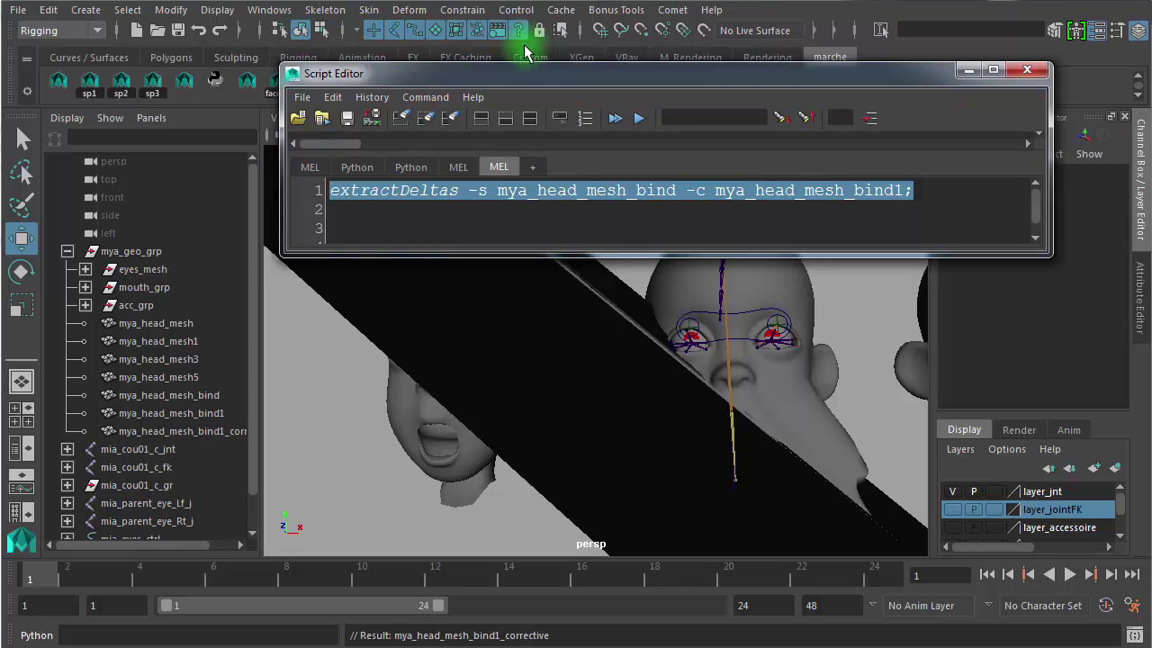
- Examine the result line of the extractDeltas run in the Script Editor history
left_click_drag(522, 68, 528, 2)
left_click_drag(569, 115, 290, 116)
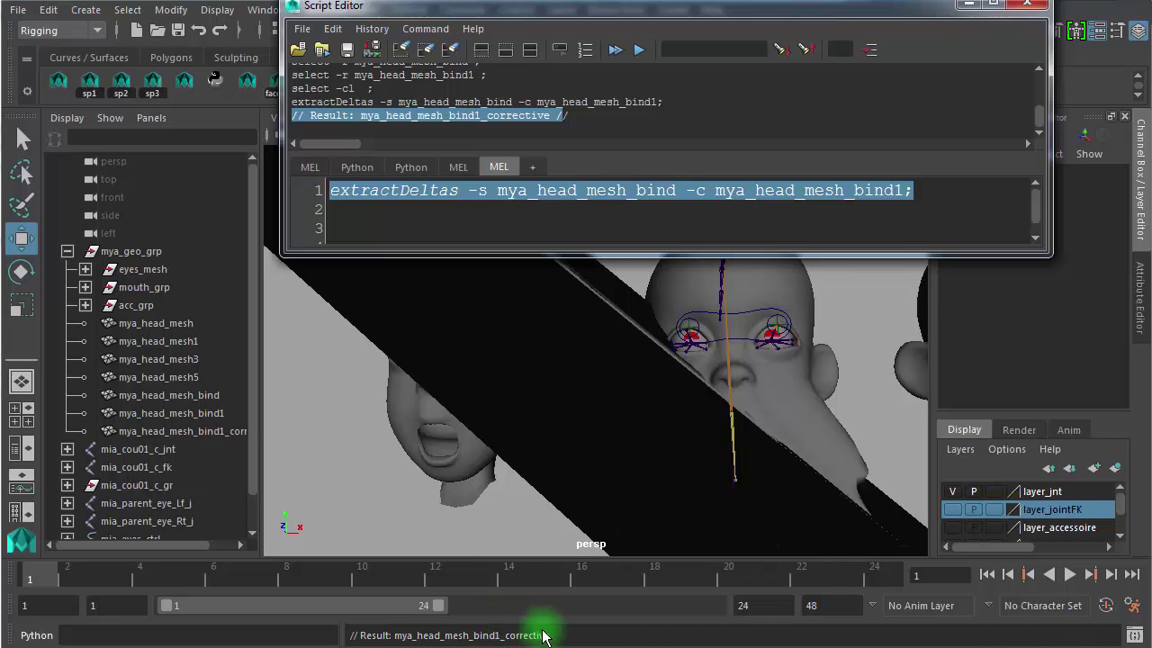
left_click_drag(550, 636, 506, 640)
left_click(565, 109)
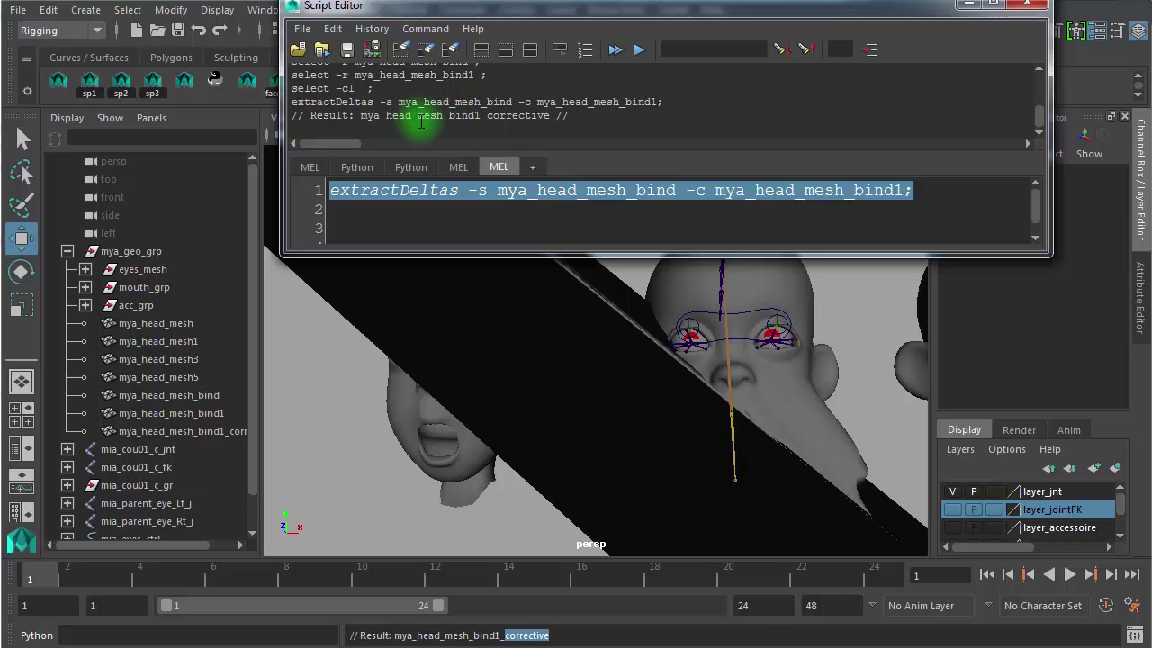
left_click_drag(584, 118, 311, 115)
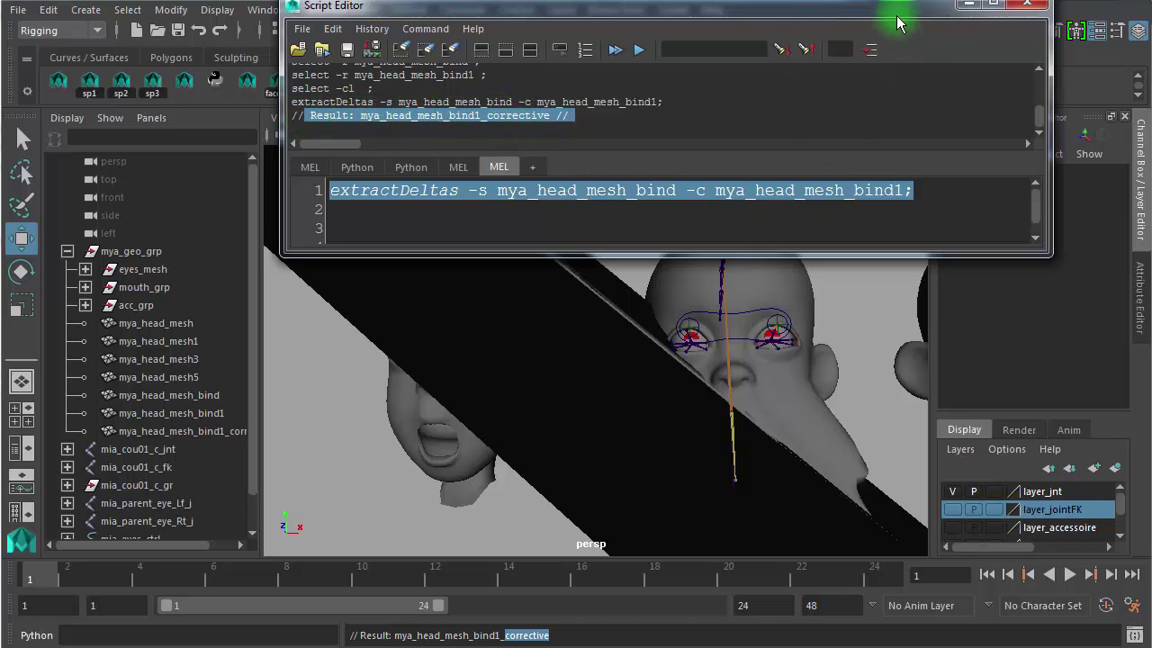
- Move the Script Editor aside and delete the distorted mya_head_mesh_bind1_corrective mesh from the scene
left_click_drag(896, 10, 1151, 135)
right_click_drag(715, 331, 762, 437, "alt")
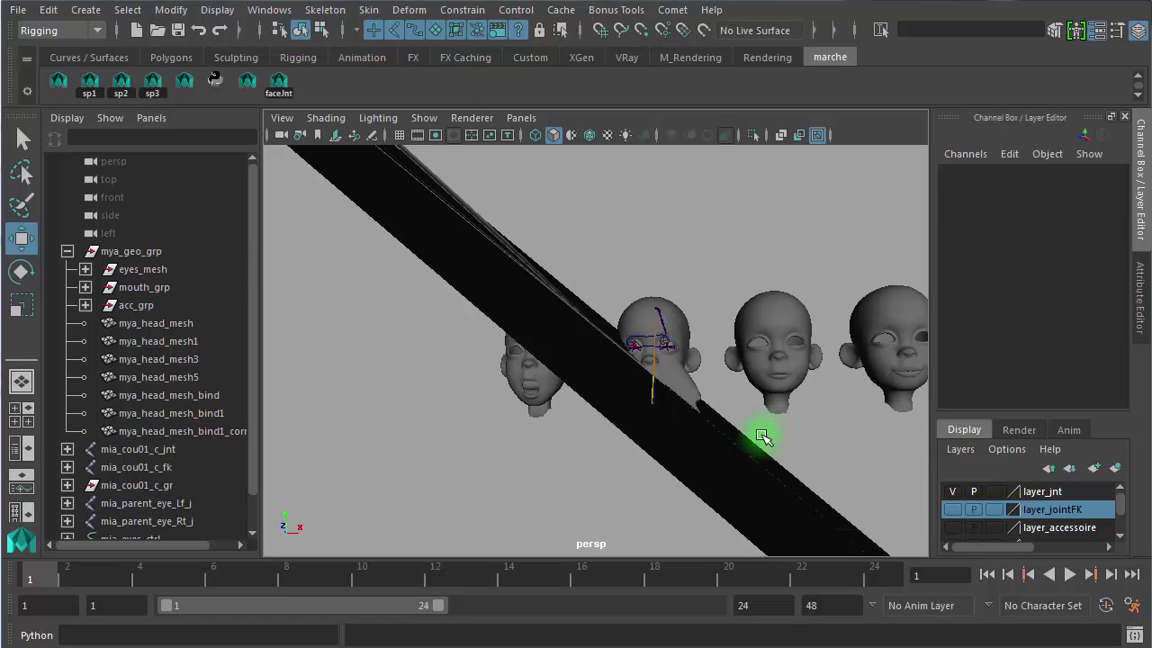
left_click(759, 459)
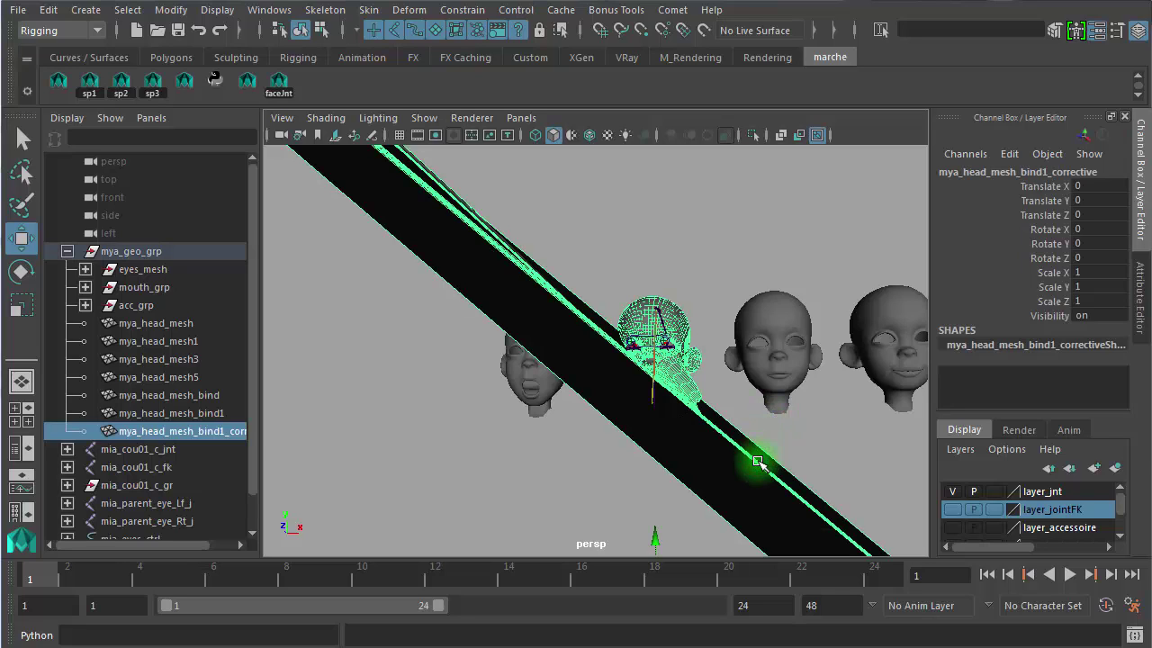
key("Delete")
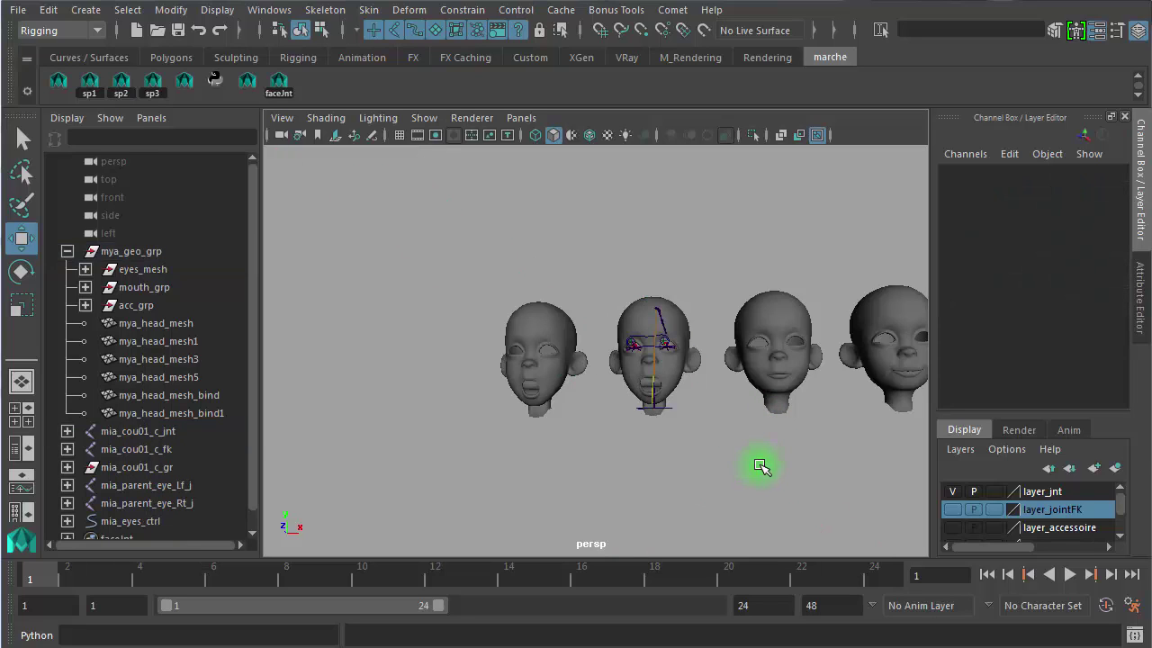
- Run Optimize Scene Size on the current scene to remove unused nodes, and accept the verification
right_click_drag(553, 432, 722, 456, "alt")
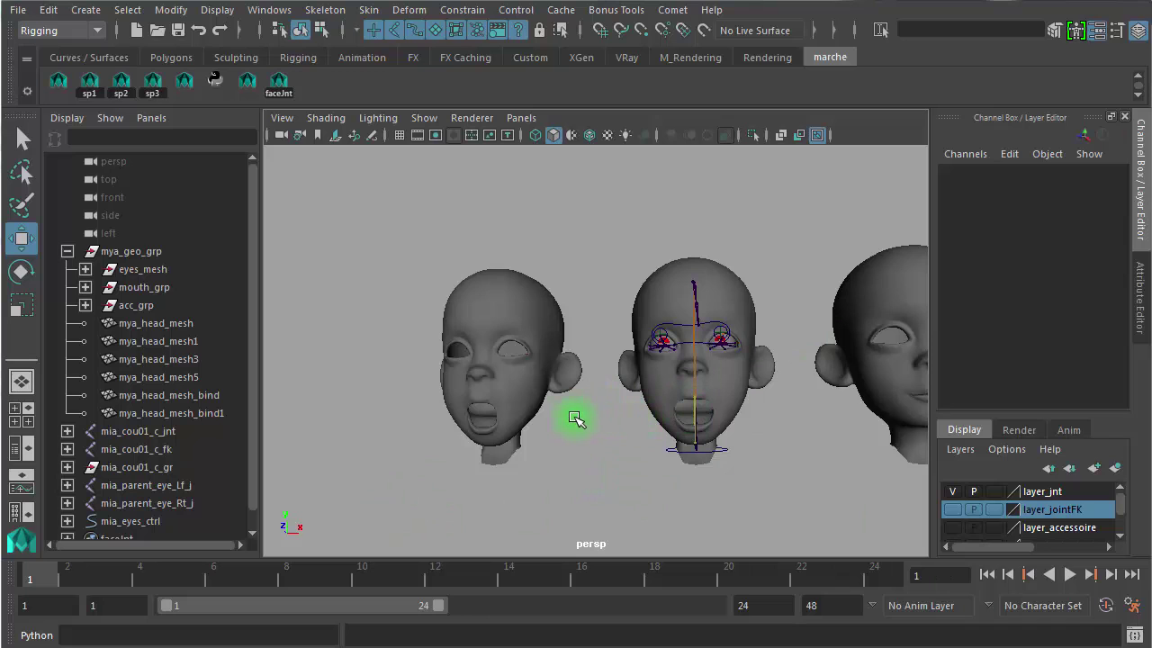
right_click_drag(744, 457, 642, 443, "alt")
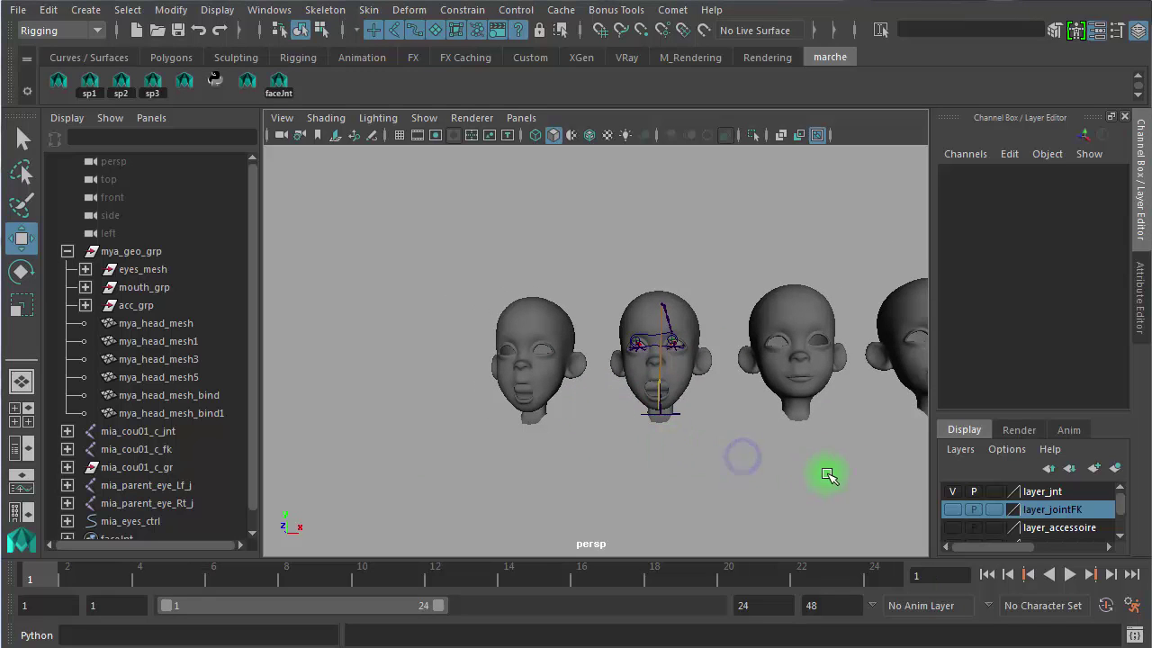
mouse_move(798, 467)
middle_mouse_down("alt")
mouse_move(642, 458)
mouse_move(805, 460)
middle_mouse_up("alt")
right_click_drag(642, 421, 714, 419, "alt")
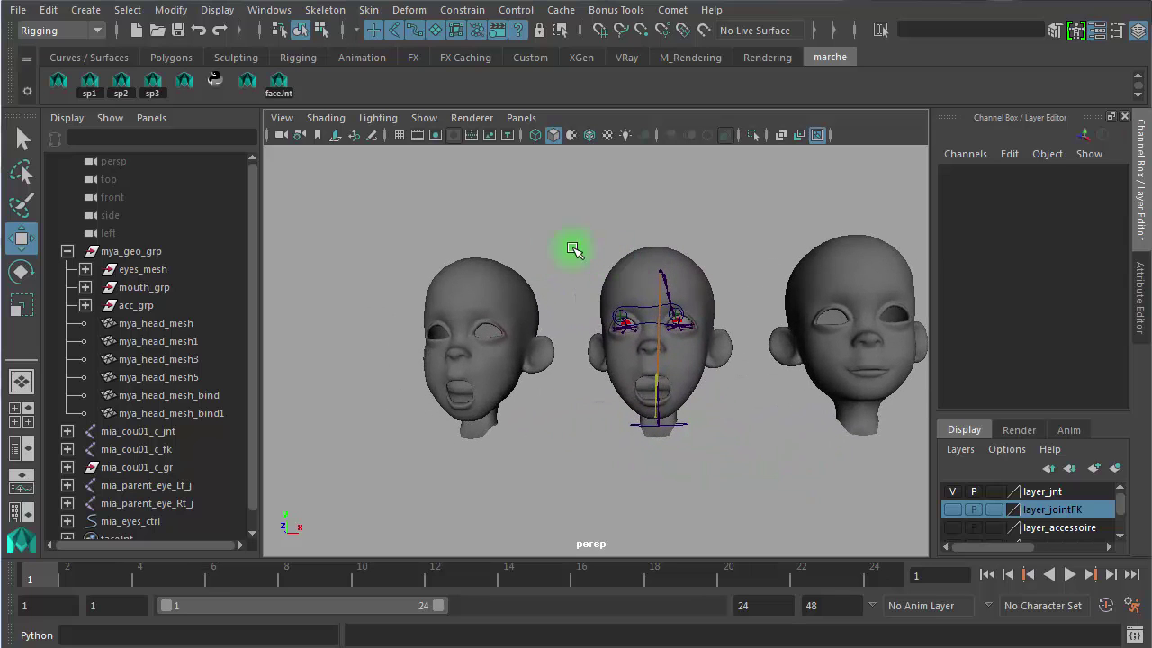
left_click(20, 10)
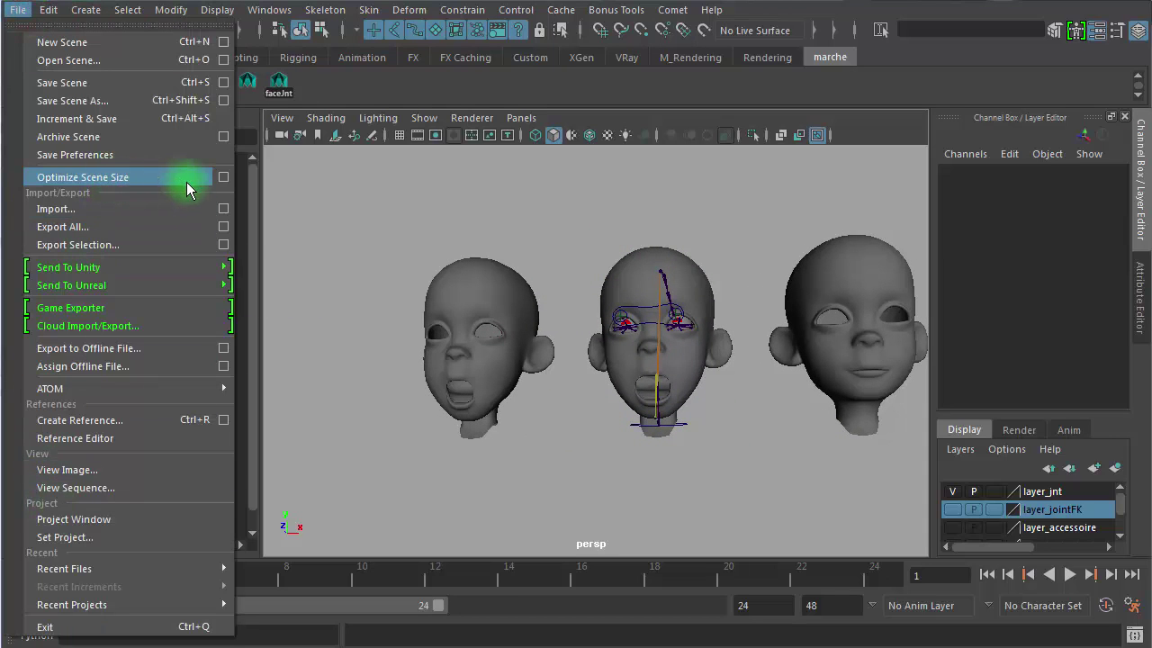
left_click(107, 179)
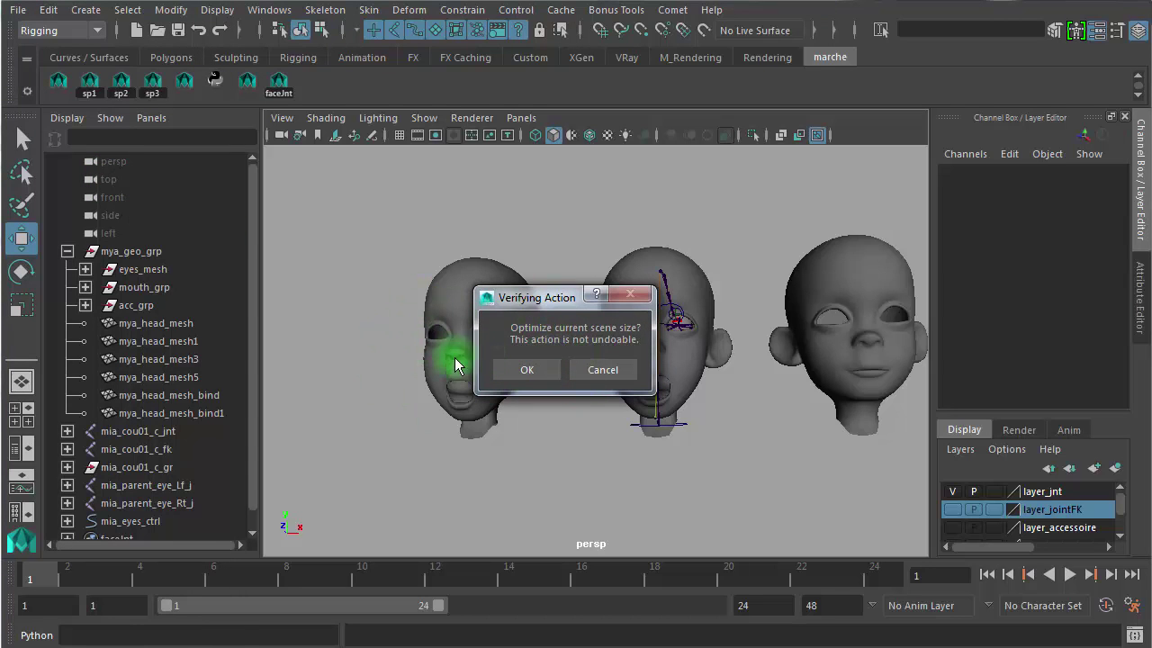
left_click(531, 376)
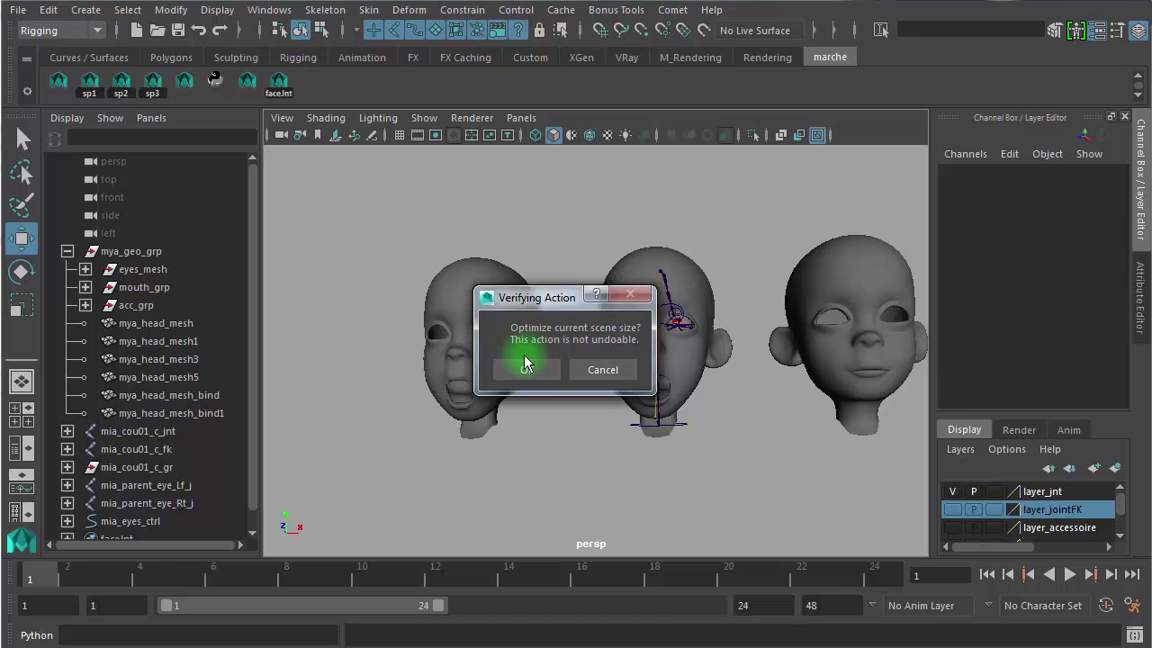
left_click(521, 373)
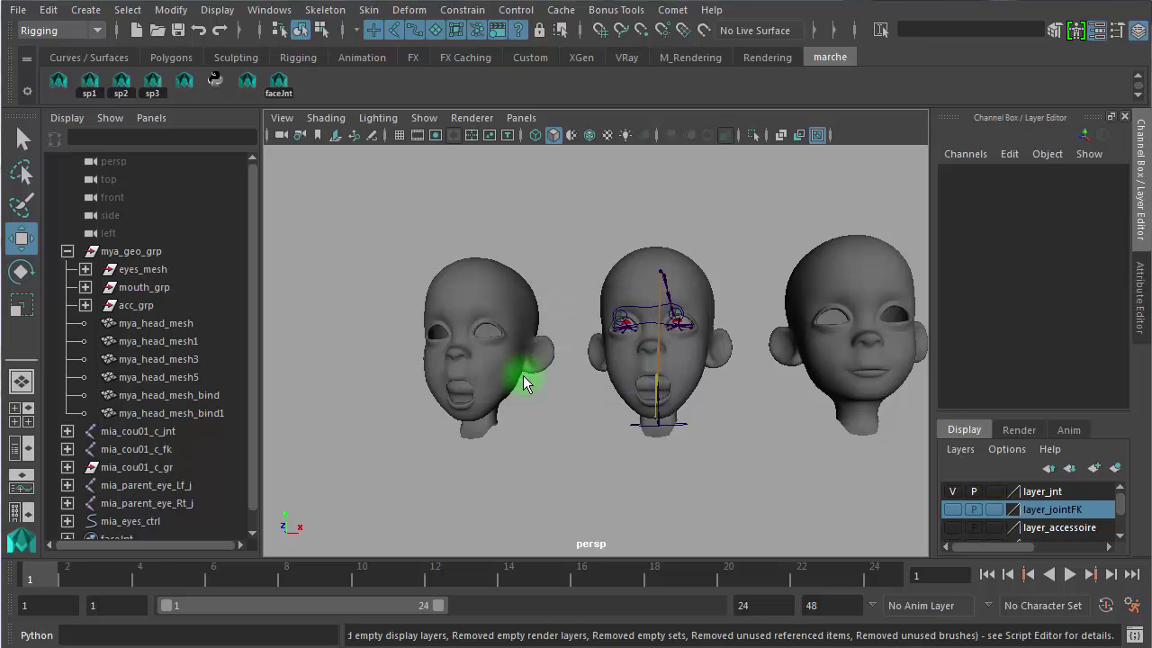
- Review the Optimize Scene Size summary in the Script Editor, including unused deformers, skin influences and empty display layers, then close the editor
left_click_drag(1151, 124, 443, 81)
left_click_drag(381, 333, 399, 545)
left_click_drag(393, 341, 378, 446)
left_click(293, 157)
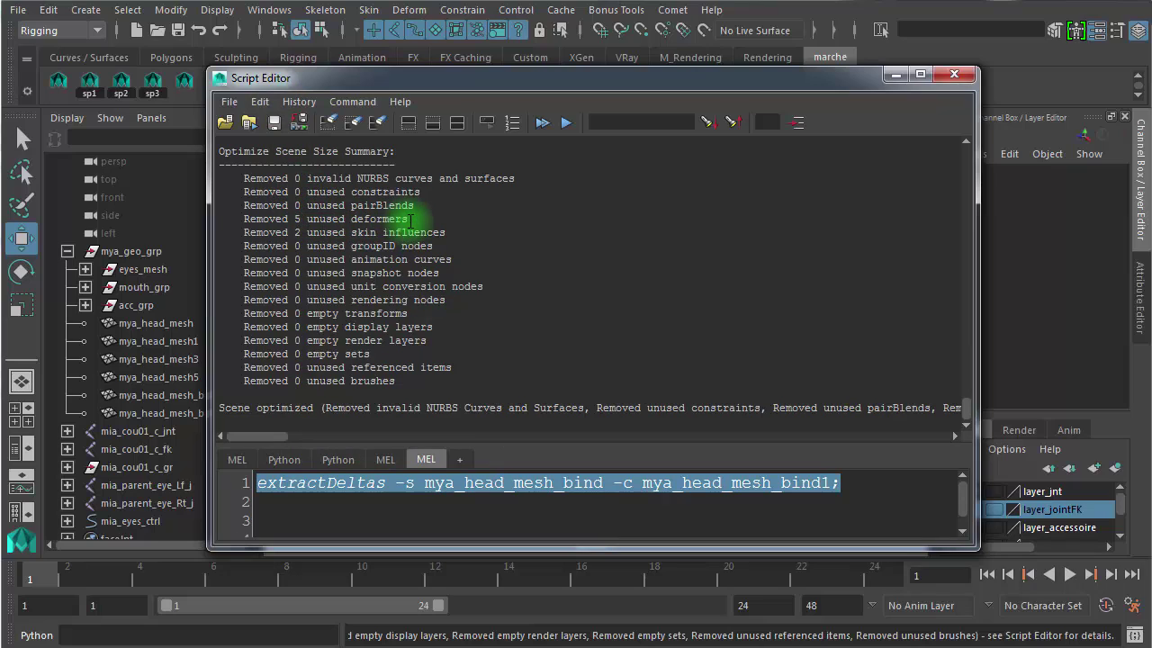
left_click_drag(409, 218, 255, 218)
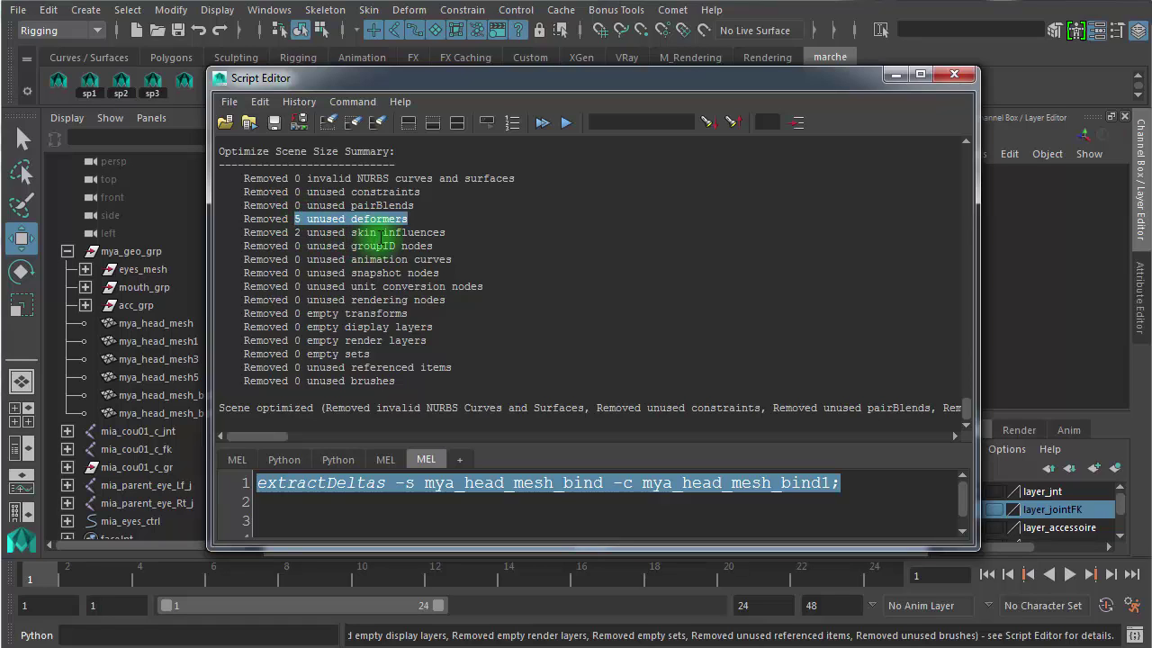
left_click(338, 232)
left_click_drag(338, 232, 289, 232)
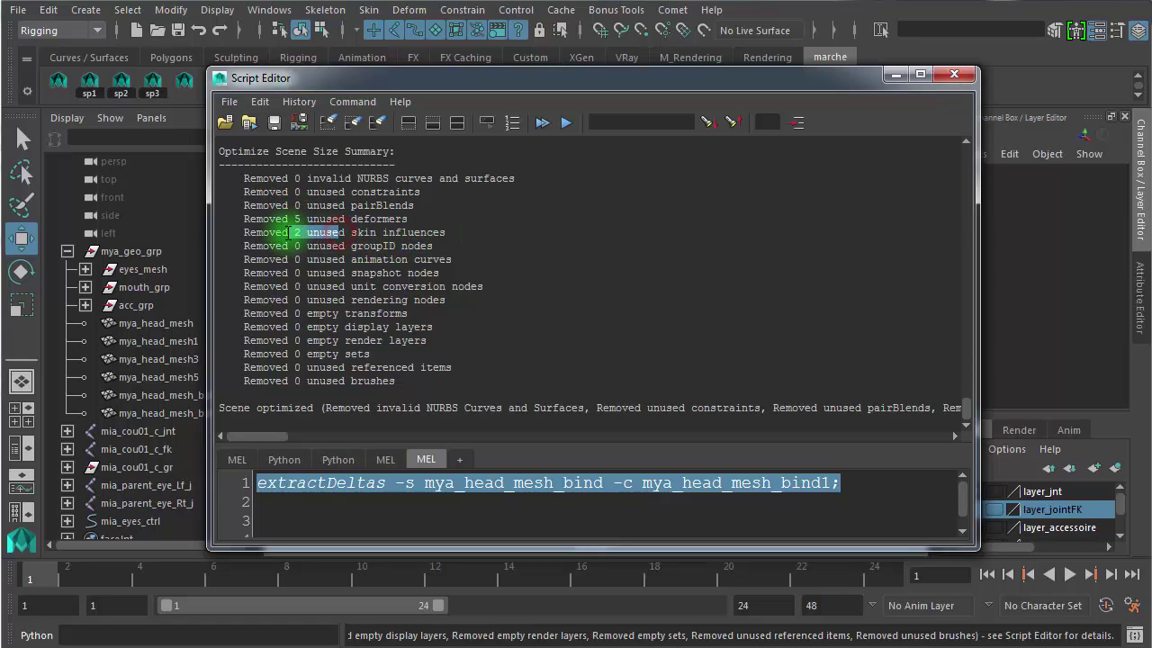
left_click(422, 299)
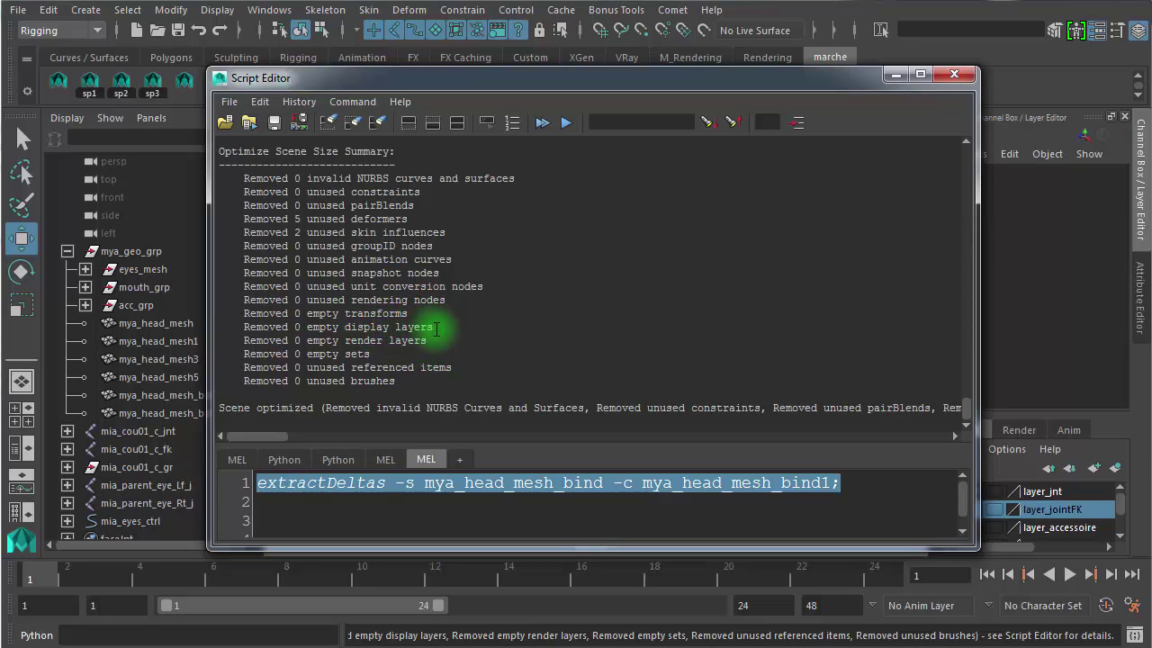
left_click_drag(415, 328, 308, 326)
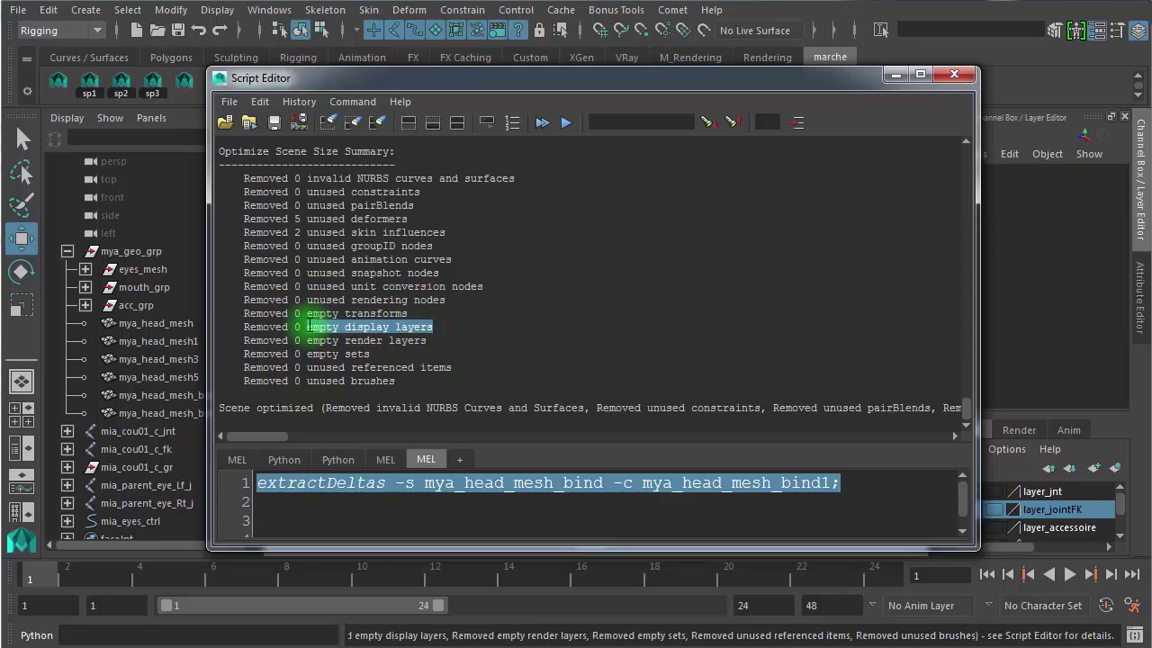
left_click(358, 353)
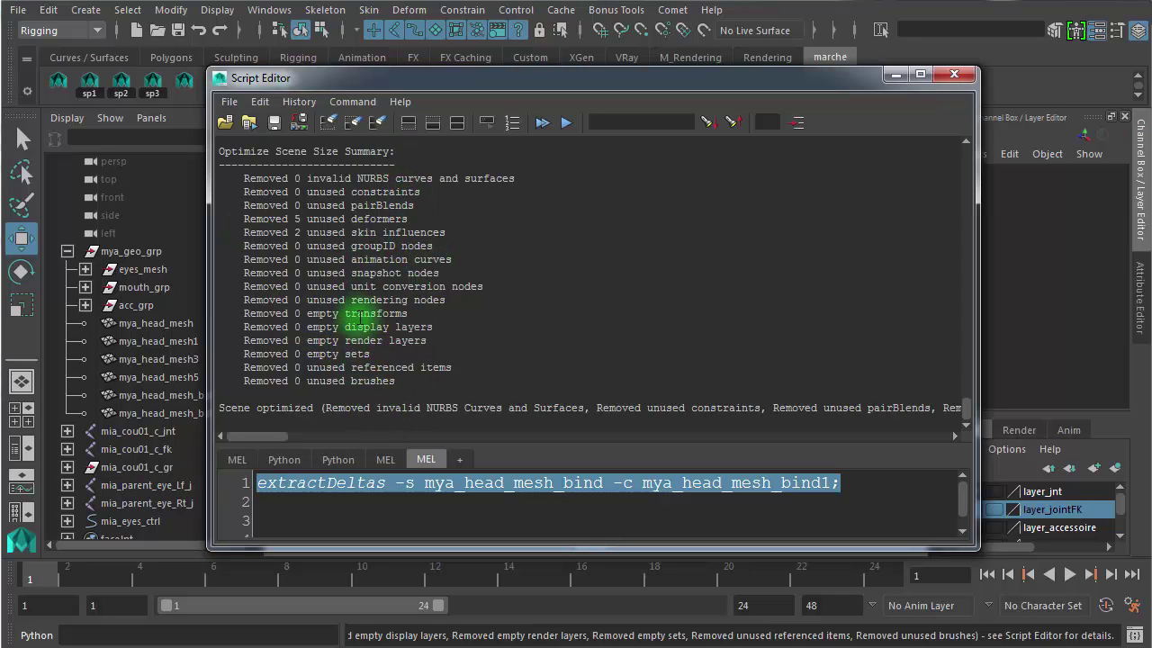
left_click(955, 78)
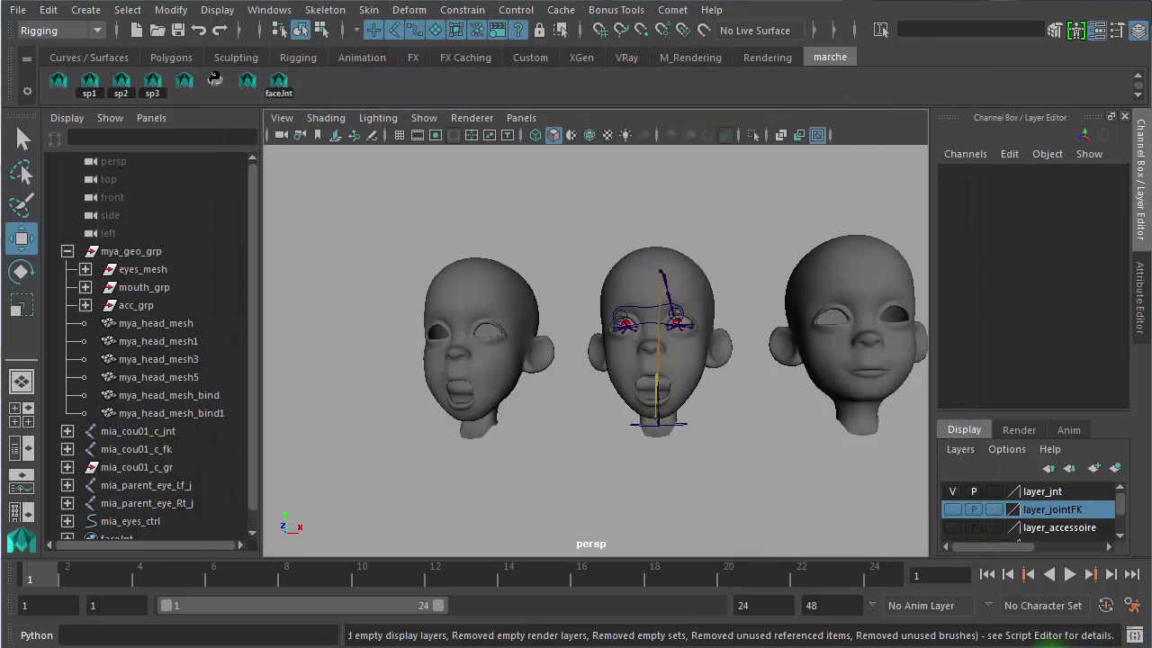
- Reopen the Script Editor and rerun extractDeltas -s mya_head_mesh_bind -c mya_head_mesh_bind1 on the optimized scene
left_click(1135, 635)
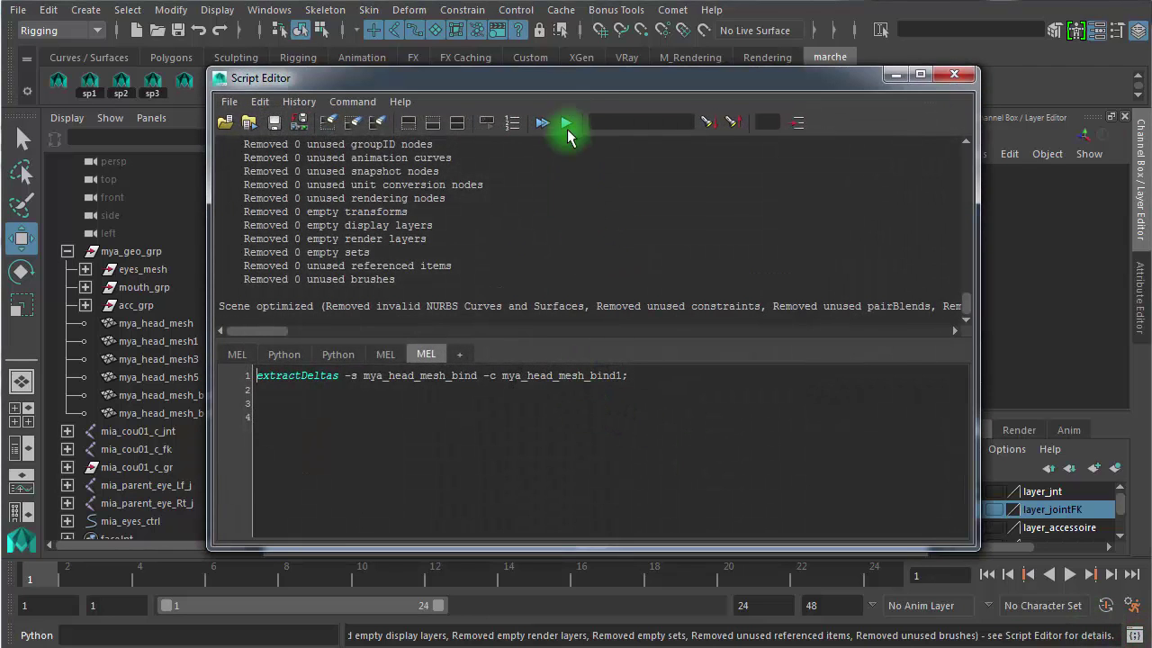
left_click_drag(584, 70, 681, 56)
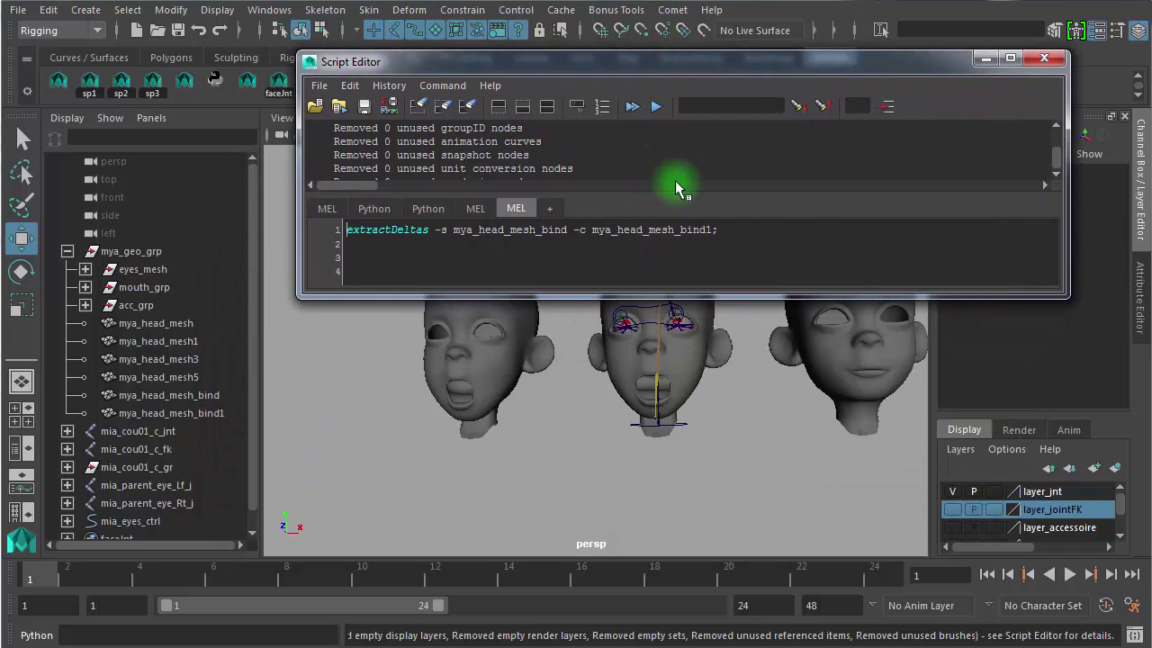
left_click(736, 231)
left_click(309, 231, "shift")
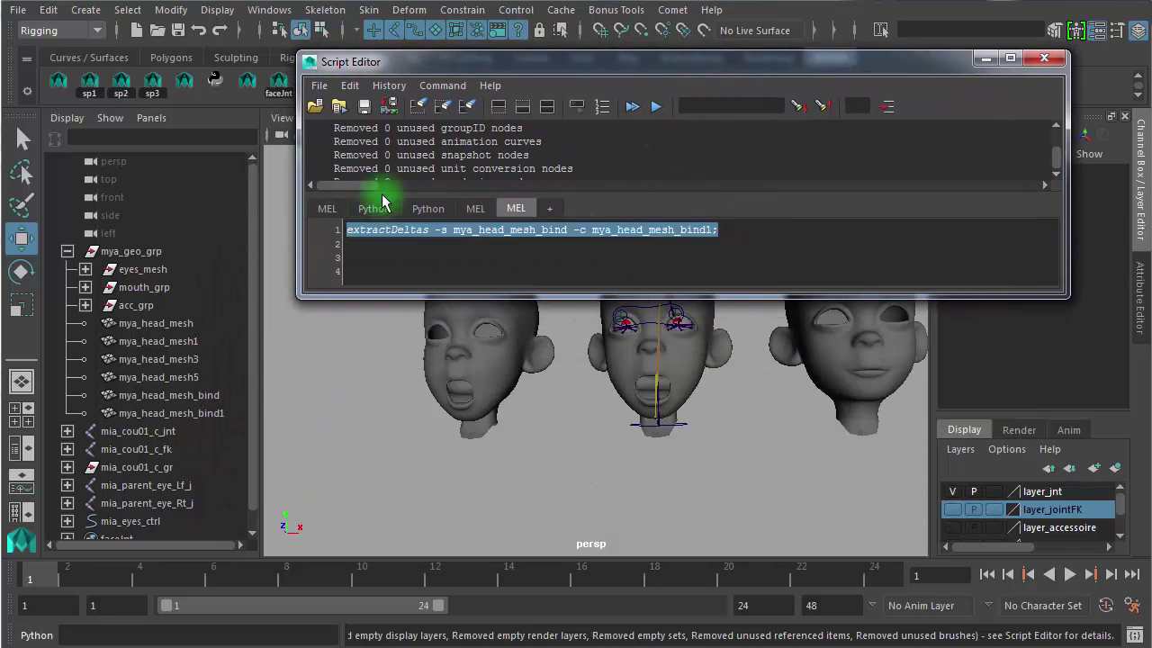
left_click(656, 107)
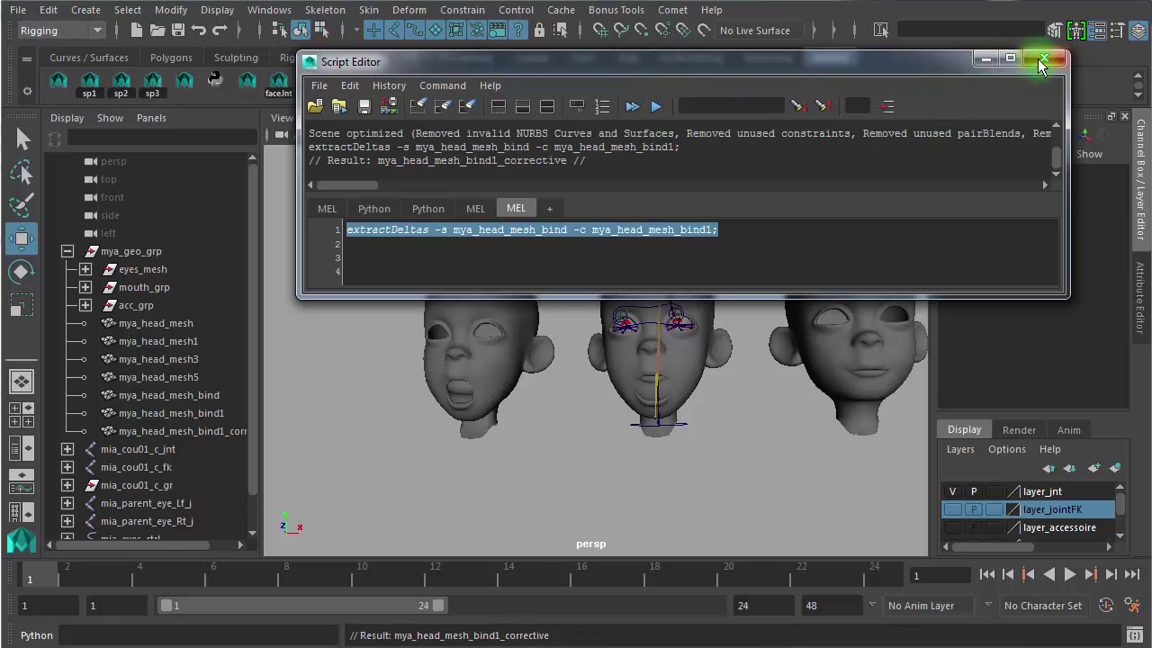
- Check the new extractDeltas result line in the script history and close the Script Editor
left_click(597, 163)
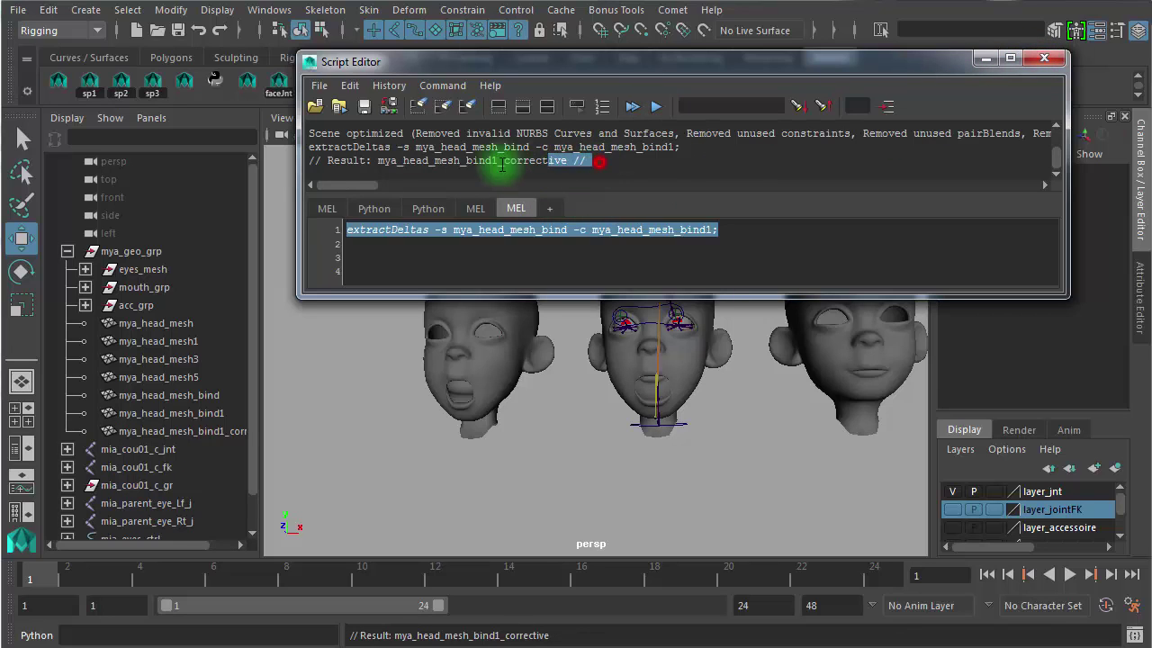
left_click_drag(302, 172, 306, 162)
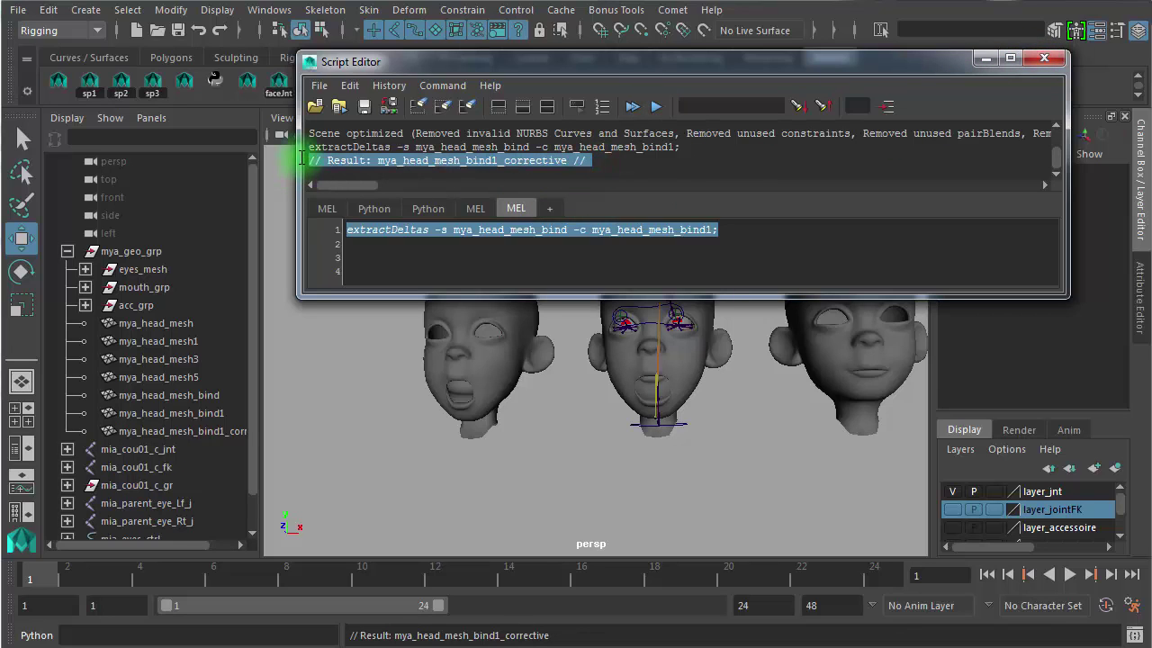
left_click(1044, 57)
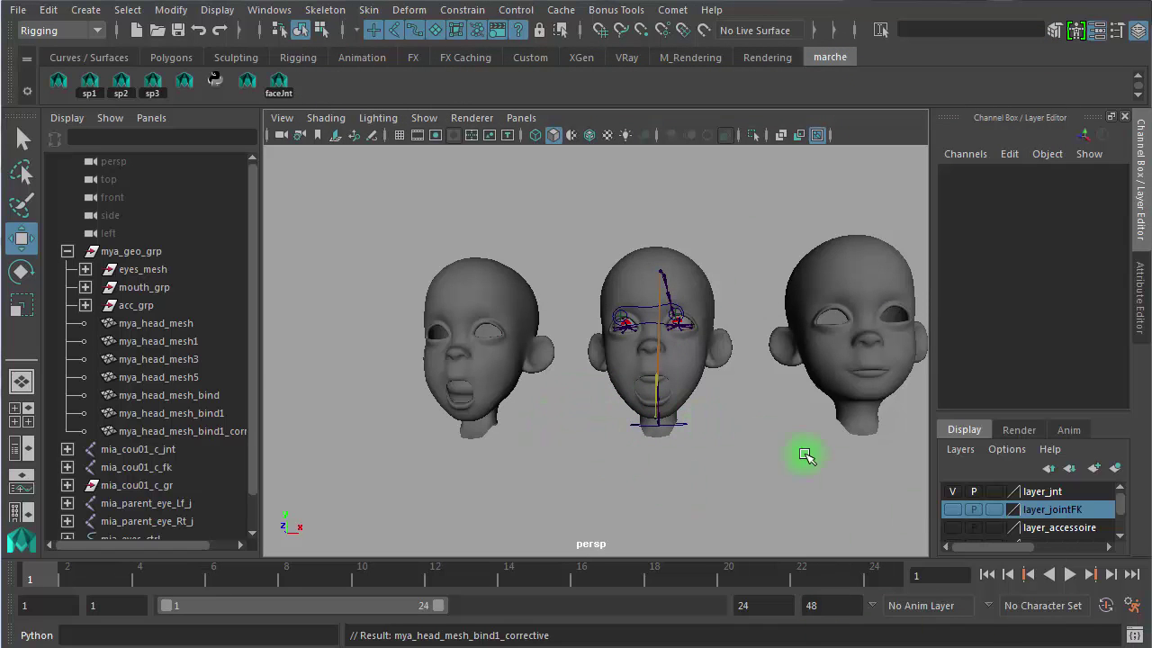
- Move the mya_head_mesh_bind1_corrective head clear of the bound head, to about Translate X -62.346 and Translate Z 15.853
left_click(645, 393)
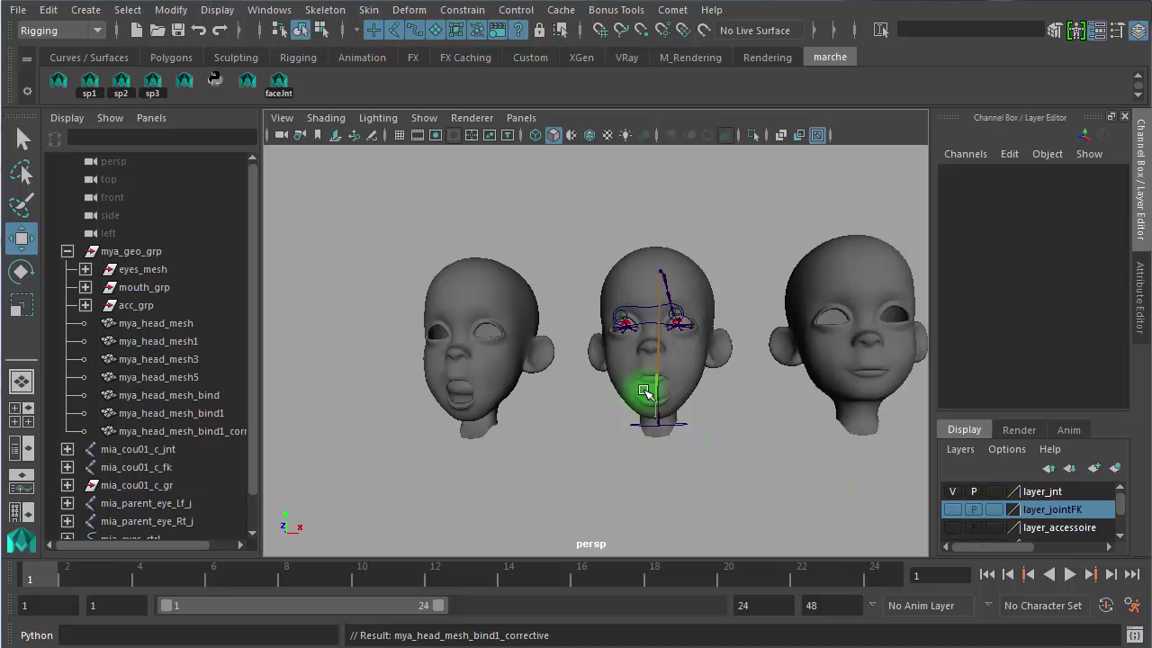
left_click(644, 390)
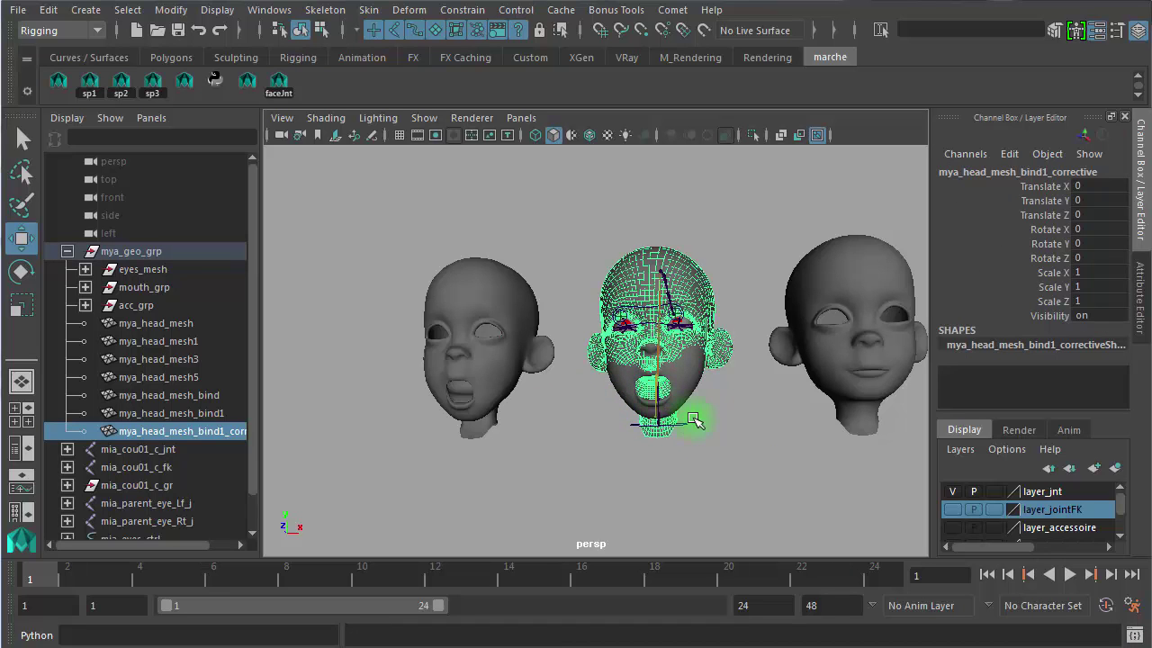
middle_click_drag(717, 441, 630, 441)
scroll(727, 399, "down", 3)
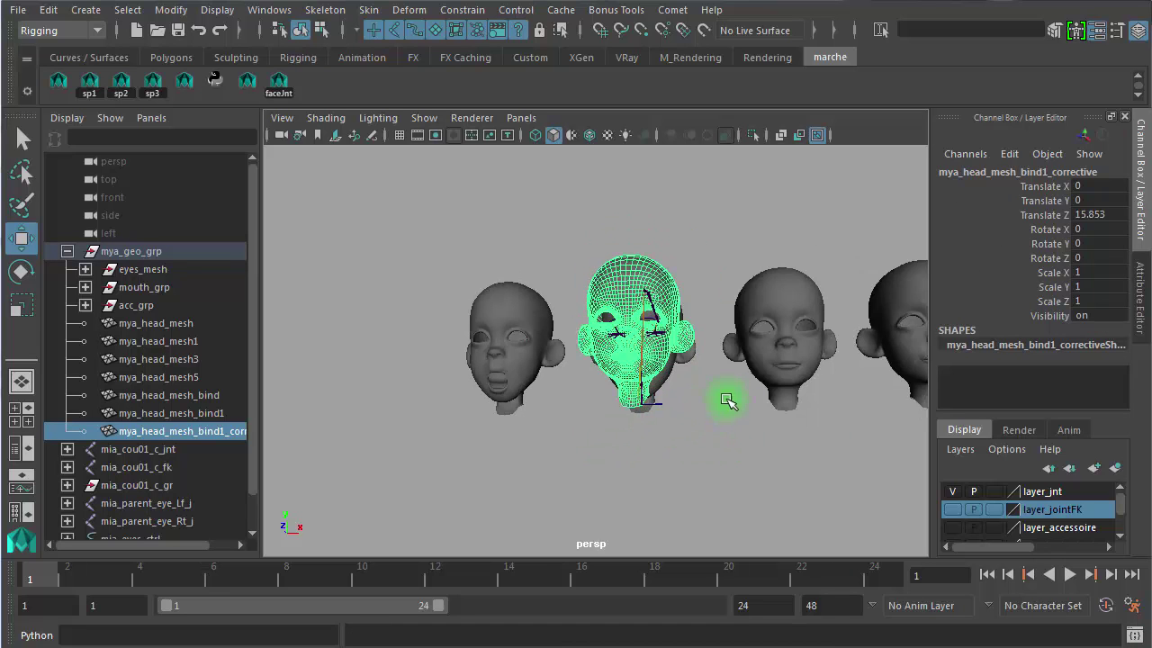
middle_click_drag(791, 438, 675, 471)
left_click(523, 444)
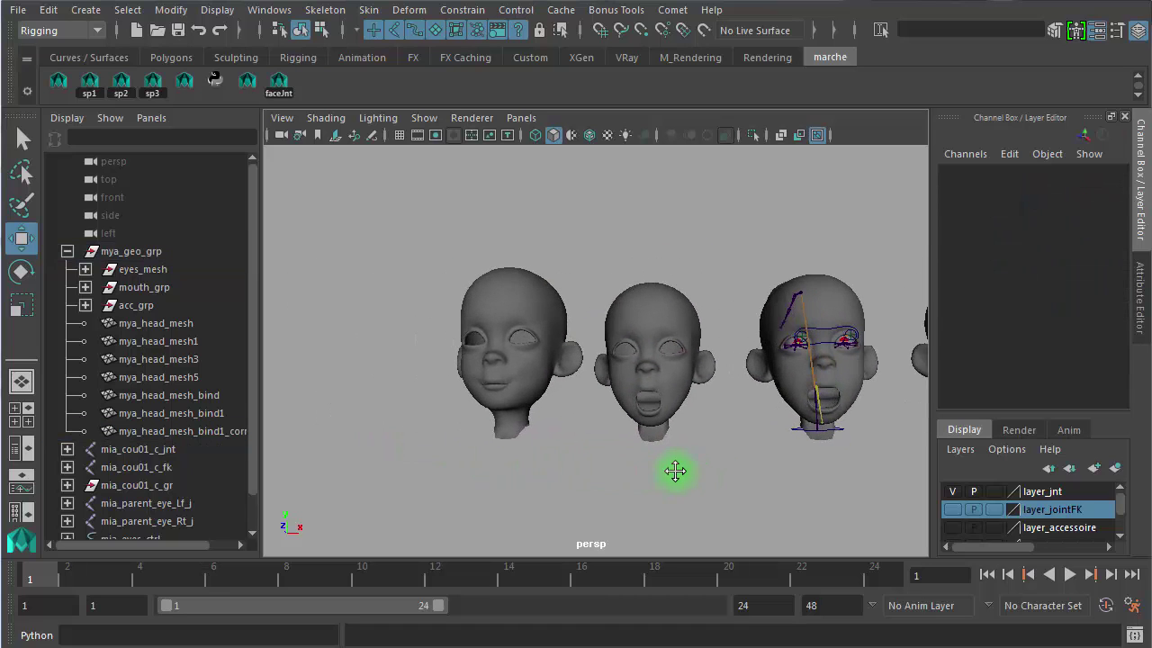
- Inspect the open mouth of the resculpted duplicate head mya_head_mesh_bind1, and delete that duplicate
left_click(549, 353)
left_click(676, 363)
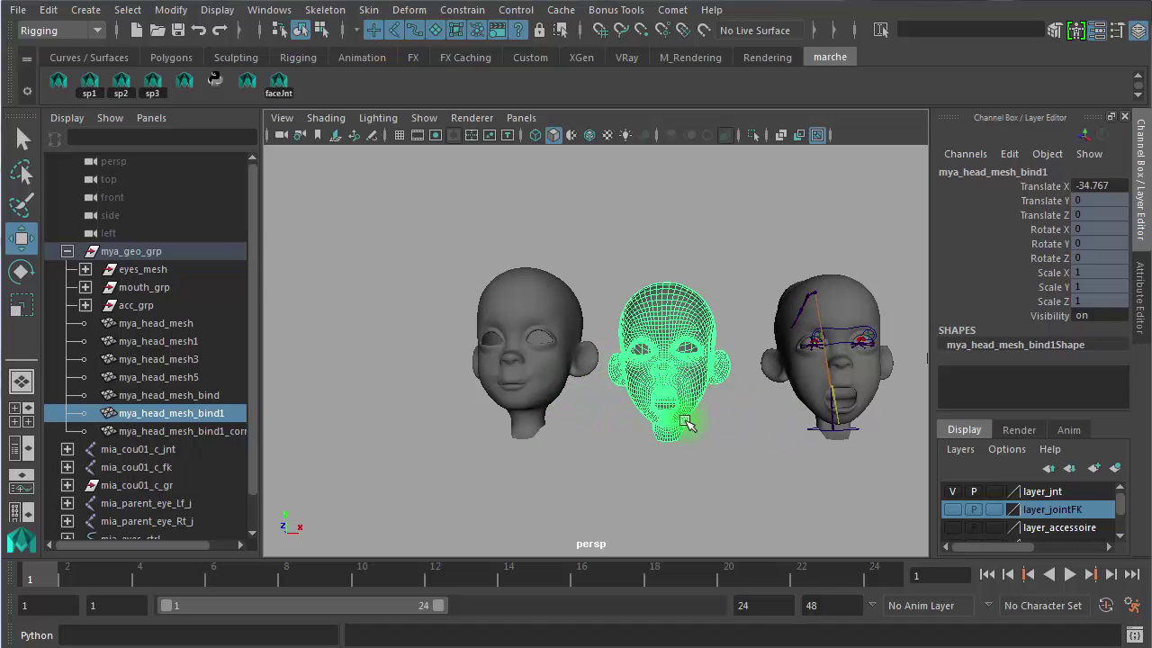
right_click_drag(702, 429, 812, 438, "alt")
middle_click_drag(812, 439, 608, 373, "alt")
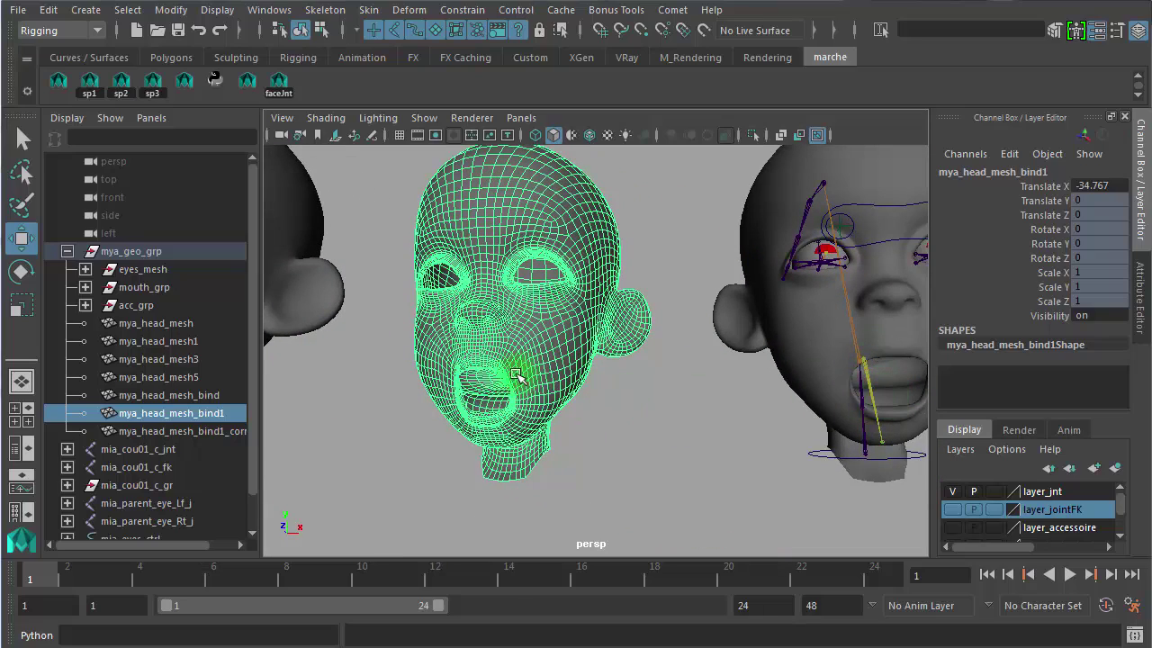
left_click(648, 412)
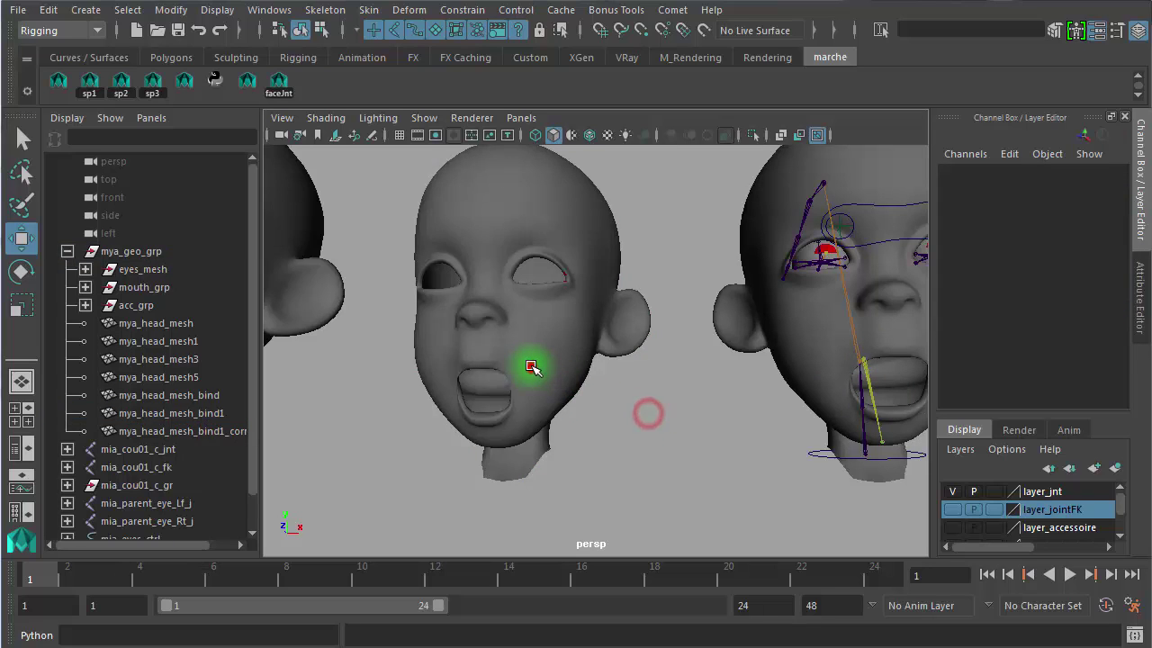
left_click(531, 376)
key("Delete")
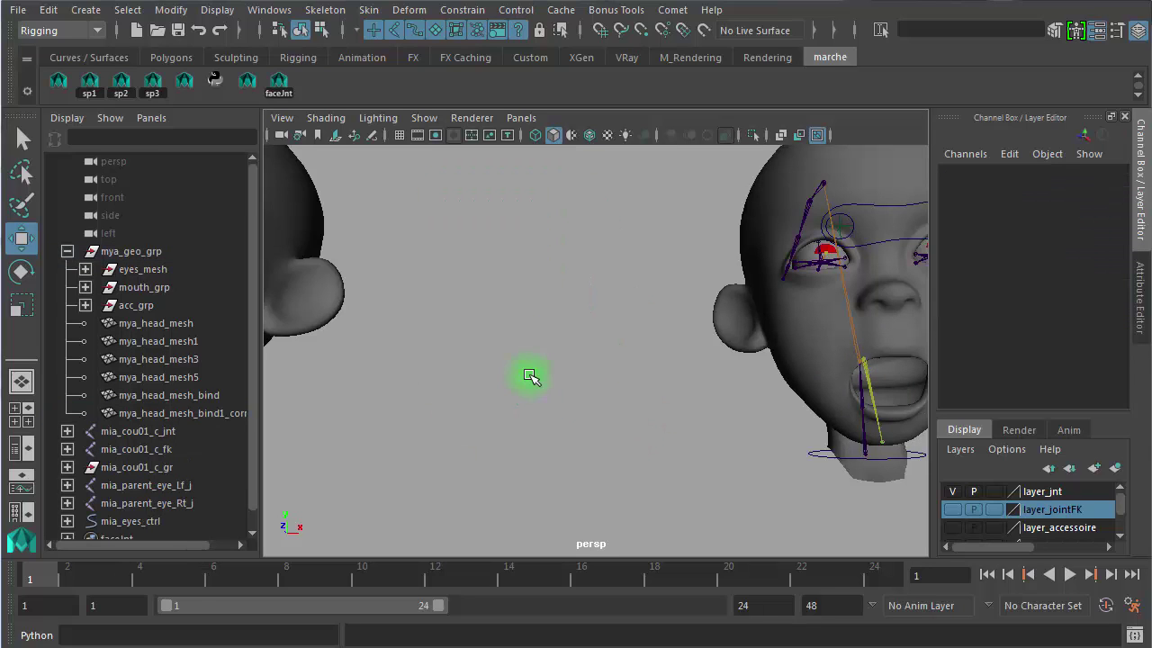
- Move the corrective head closer to the bound head, to about Translate X -38.799, and clear the selection
left_click(313, 307)
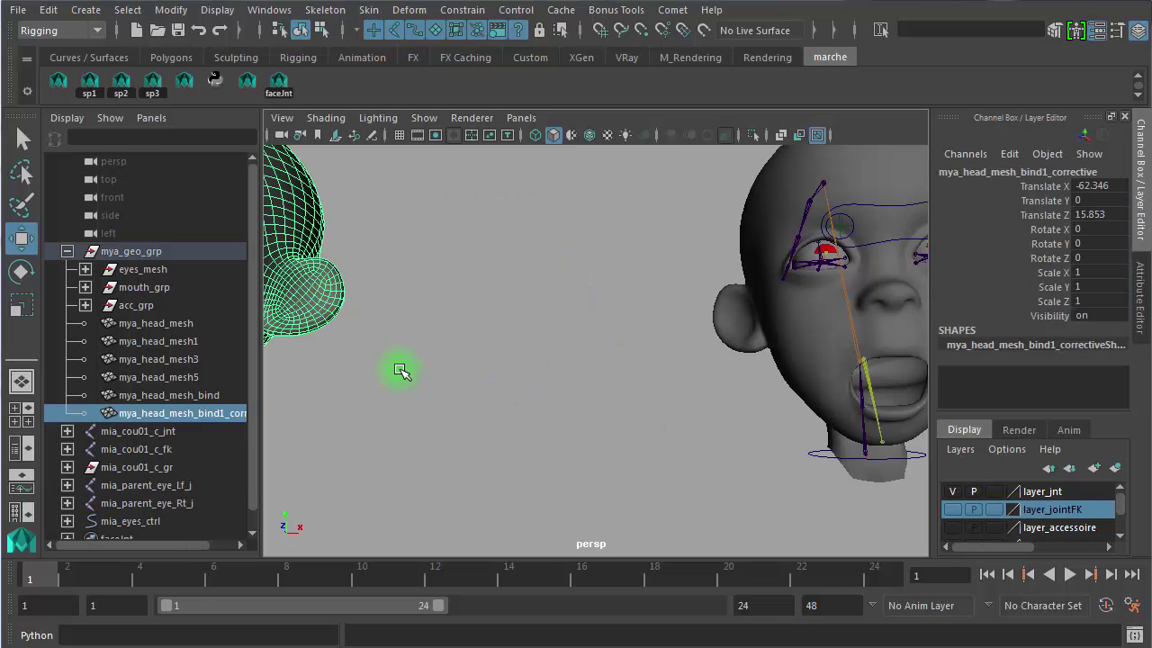
left_click_drag(401, 371, 755, 394)
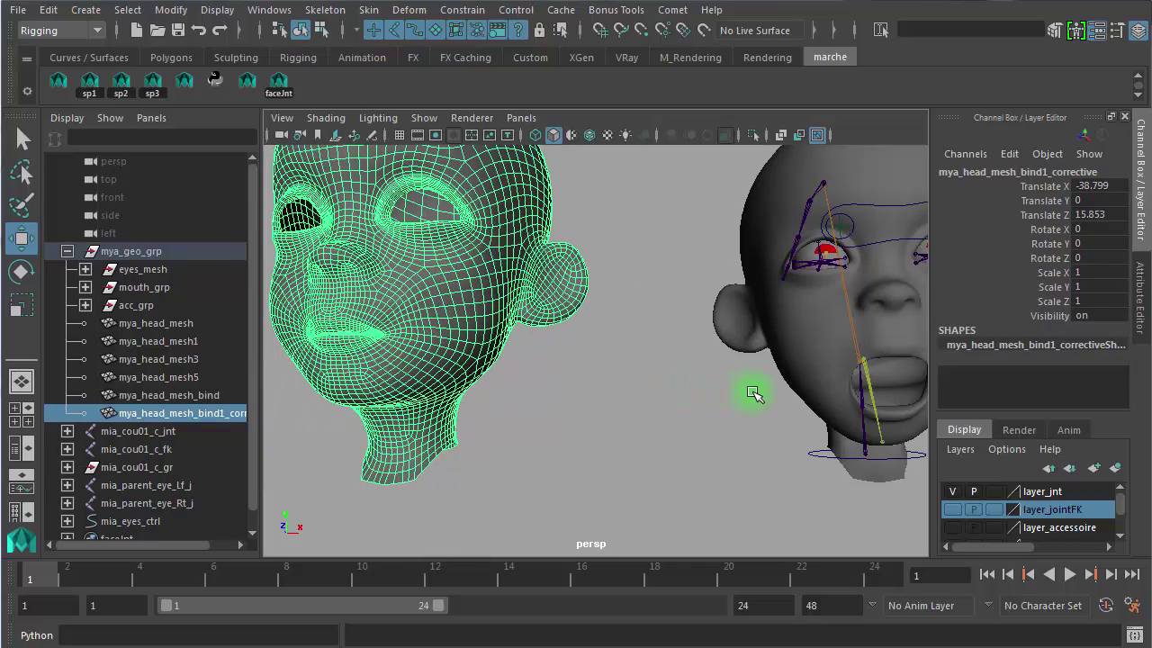
left_click(594, 389)
- Compare the corrective head's mouth with the bound head's jaw pose, and check the rotation of the jaw joint mia_machoire_c_jnt
left_click_drag(496, 386, 534, 393, "alt")
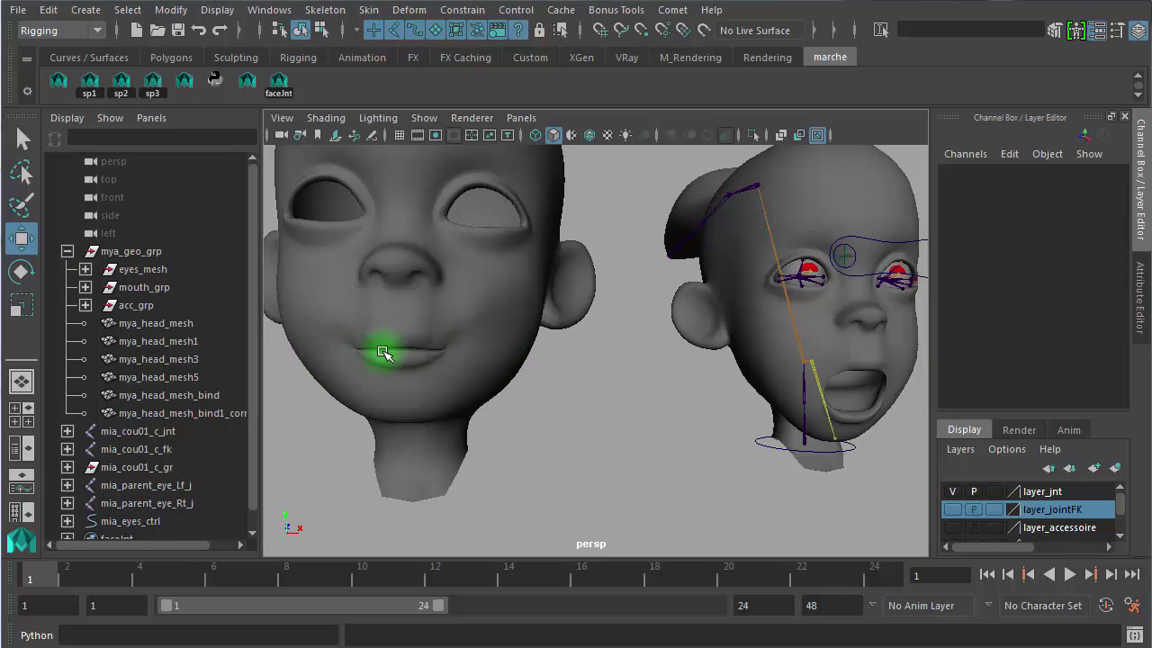
left_click(822, 397)
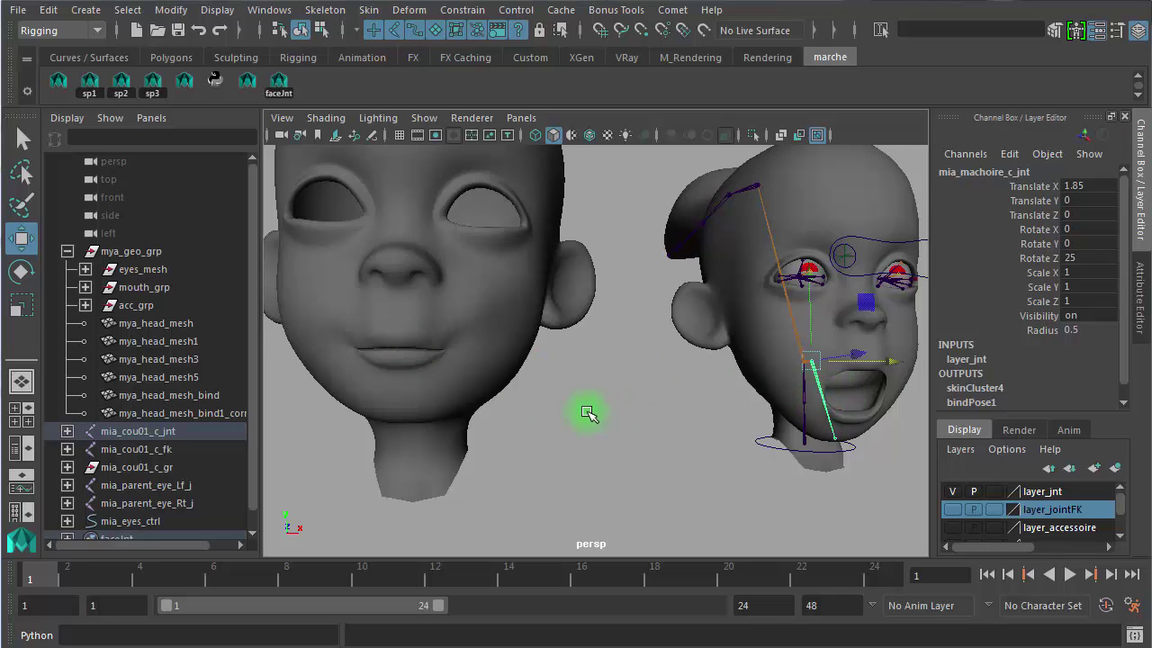
right_click_drag(589, 411, 527, 393, "alt")
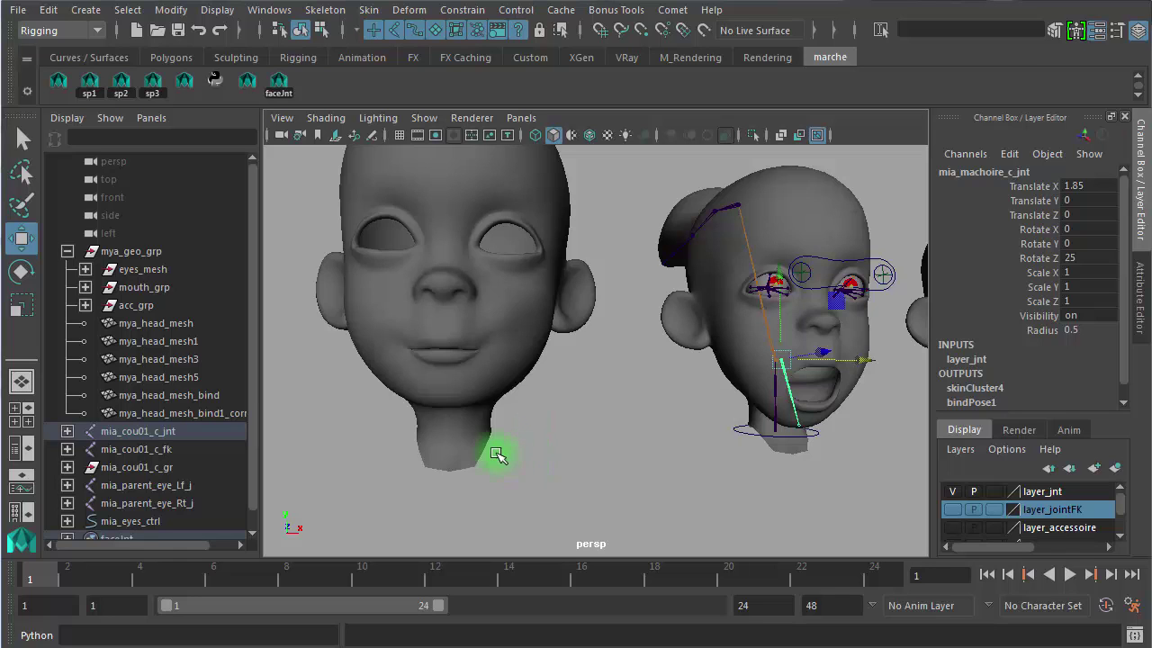
right_click_drag(555, 450, 462, 445, "alt")
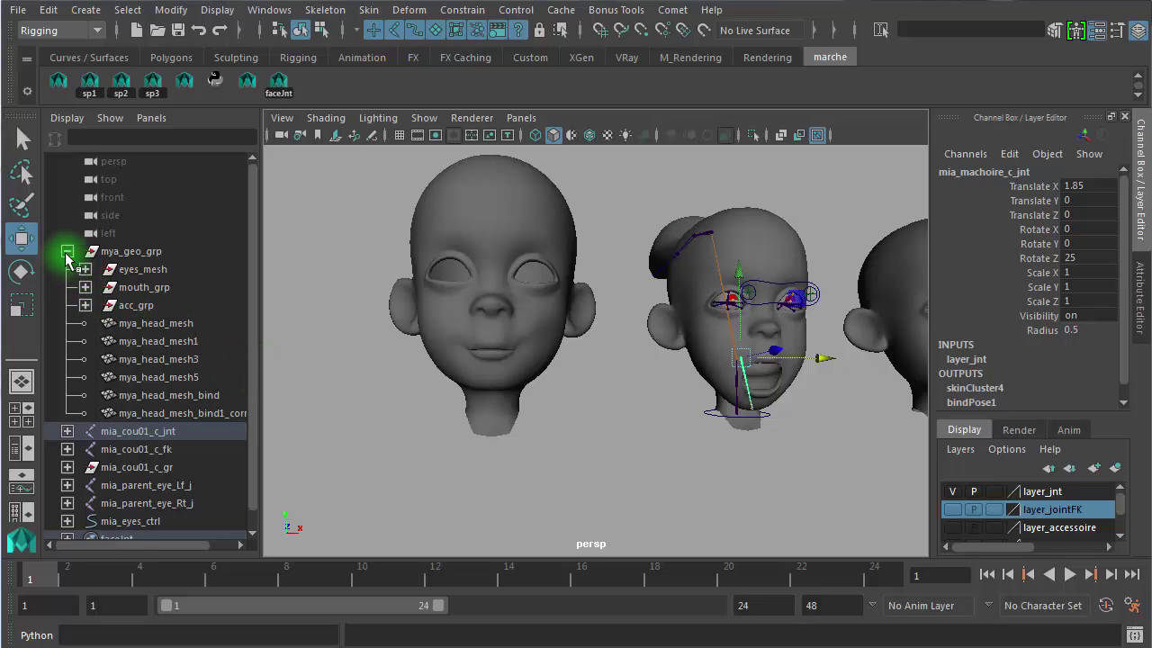
- Collapse the mya_geo_grp hierarchy in the Outliner and clear the jaw joint selection
left_click(67, 253)
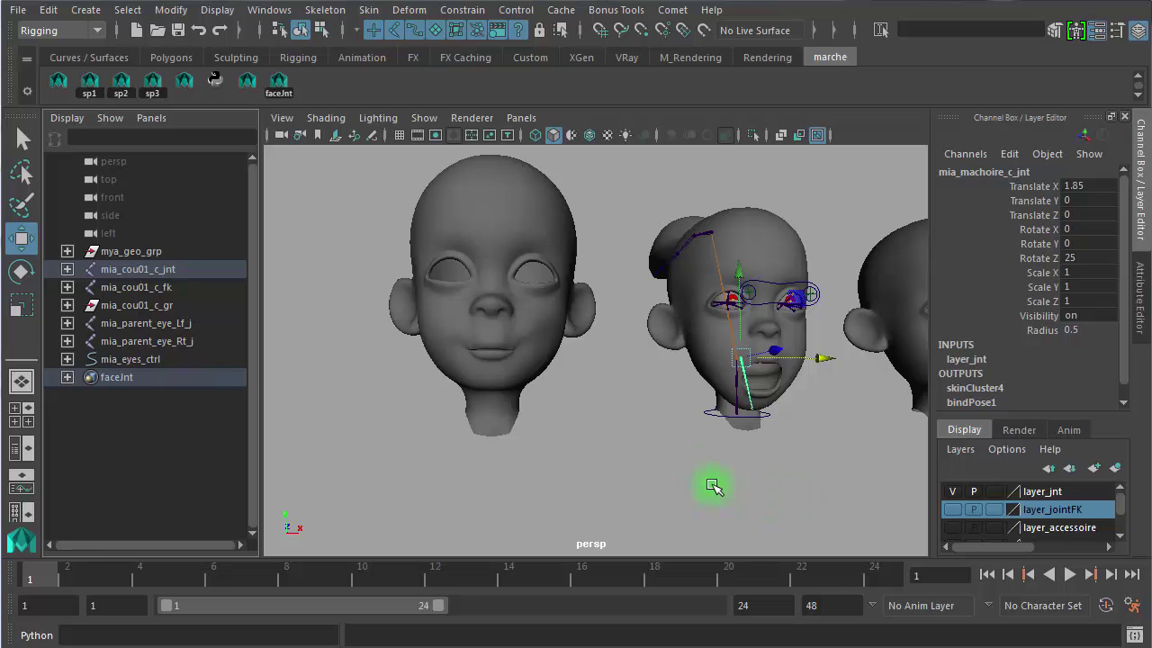
left_click(805, 486)
left_click_drag(798, 444, 733, 453, "alt")
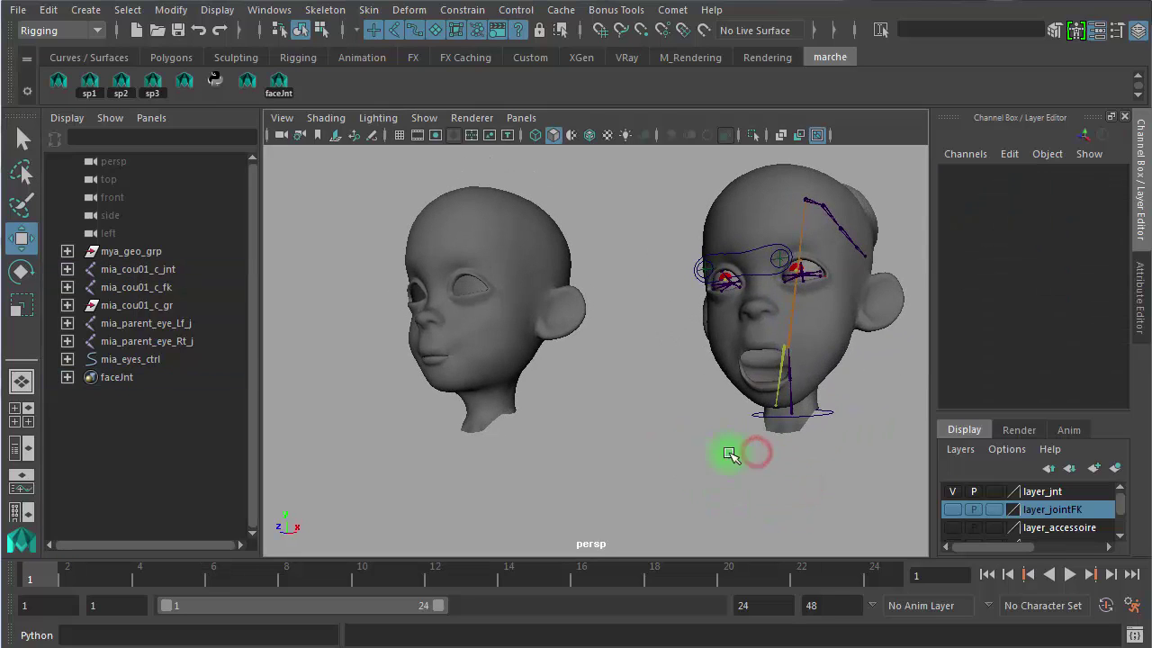
- Examine the deformer inputs of the bound head mya_head_mesh_bind and compare it with the corrective head beside it
left_click(853, 318)
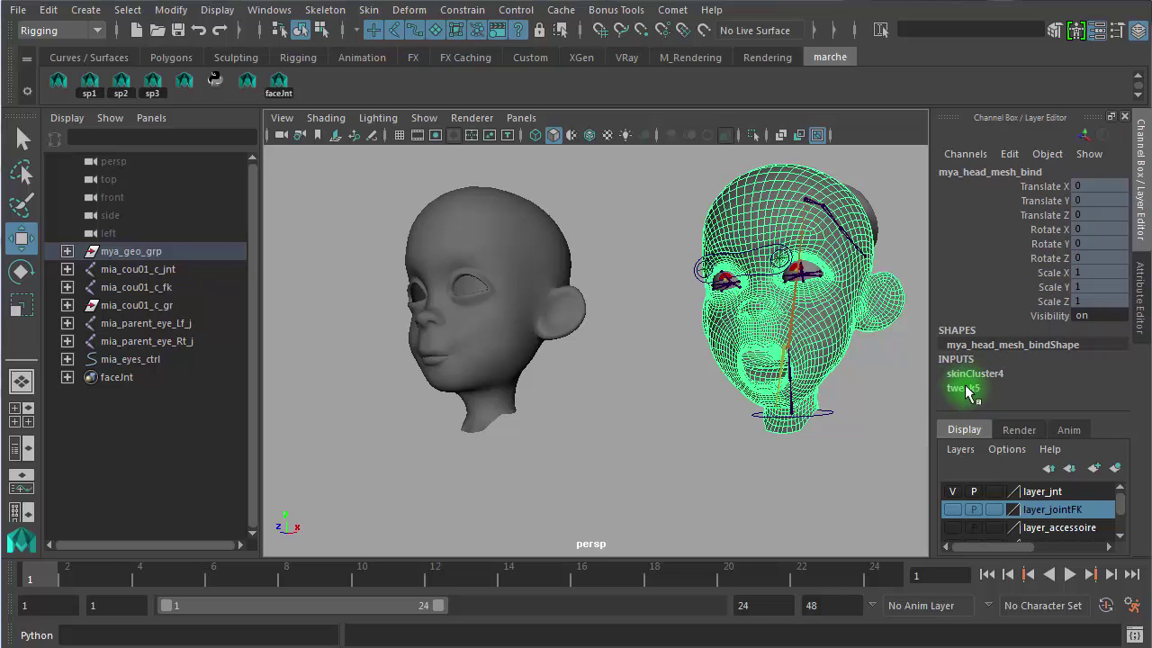
left_click(854, 440)
left_click_drag(725, 437, 596, 403, "alt")
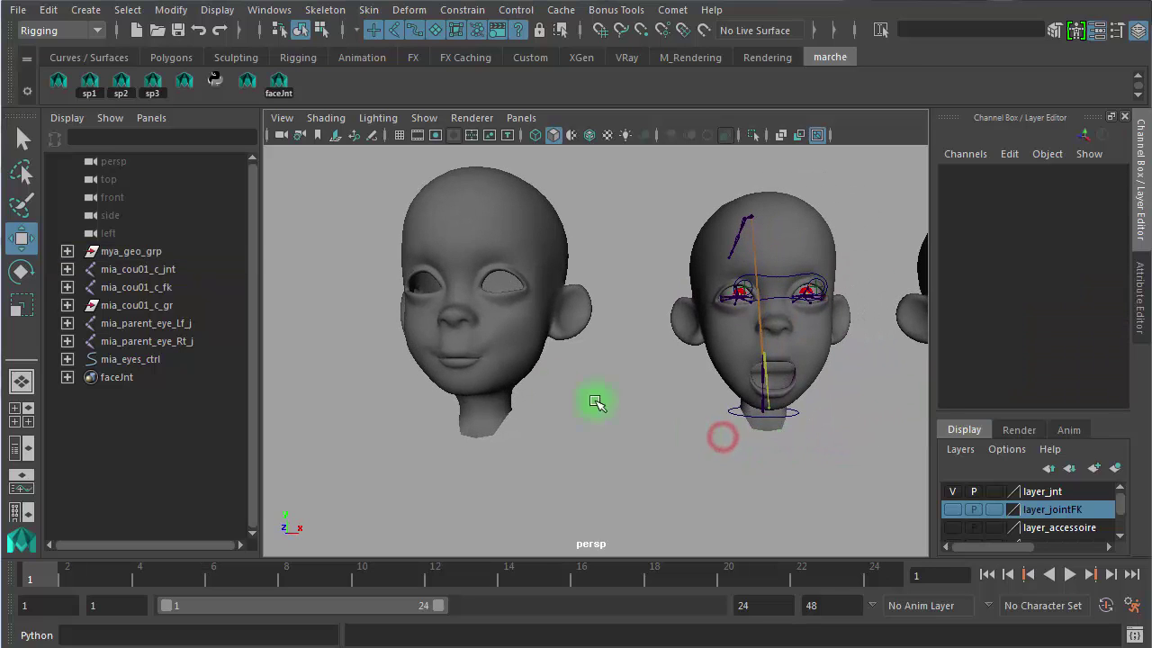
left_click(495, 347)
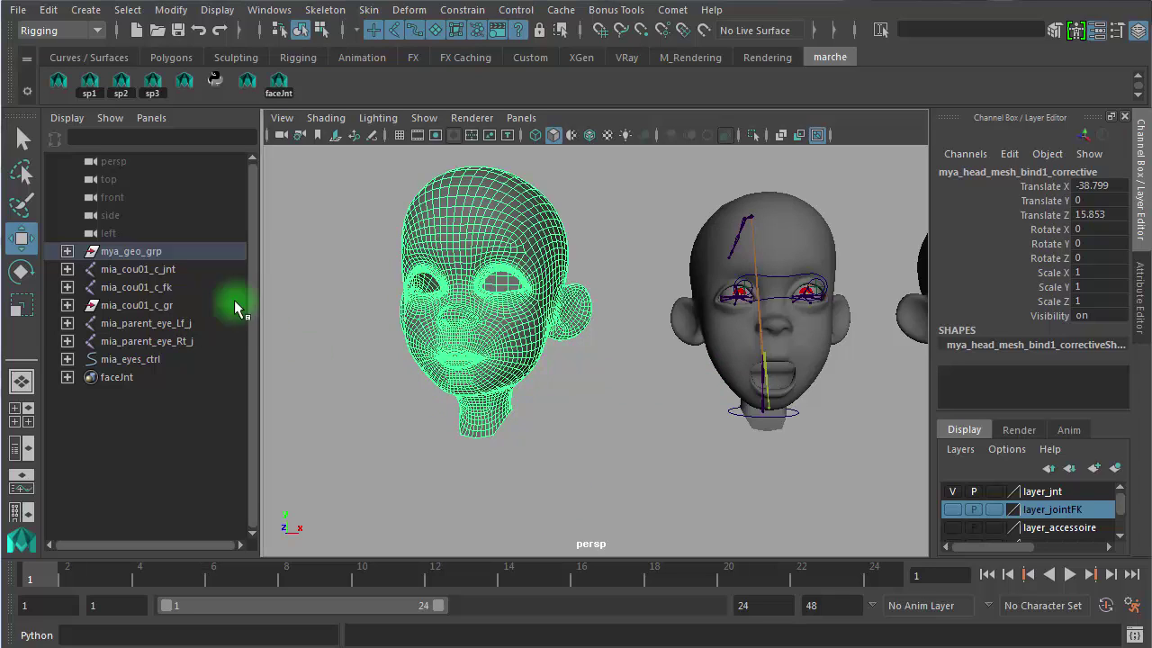
left_click(839, 342)
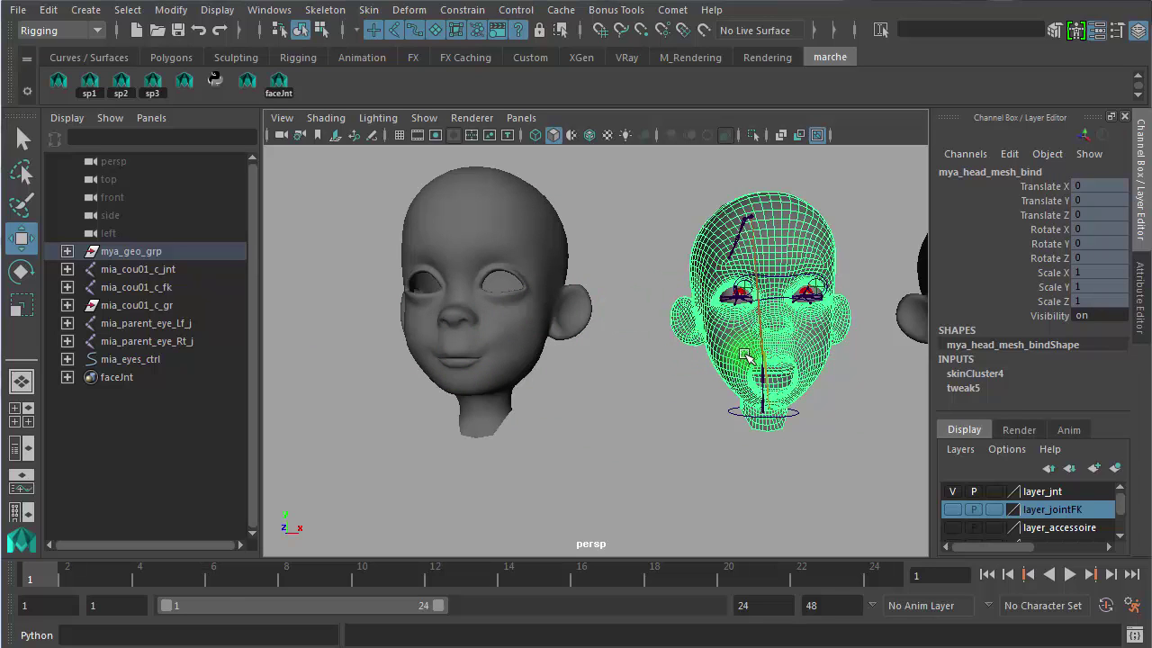
left_click(820, 441)
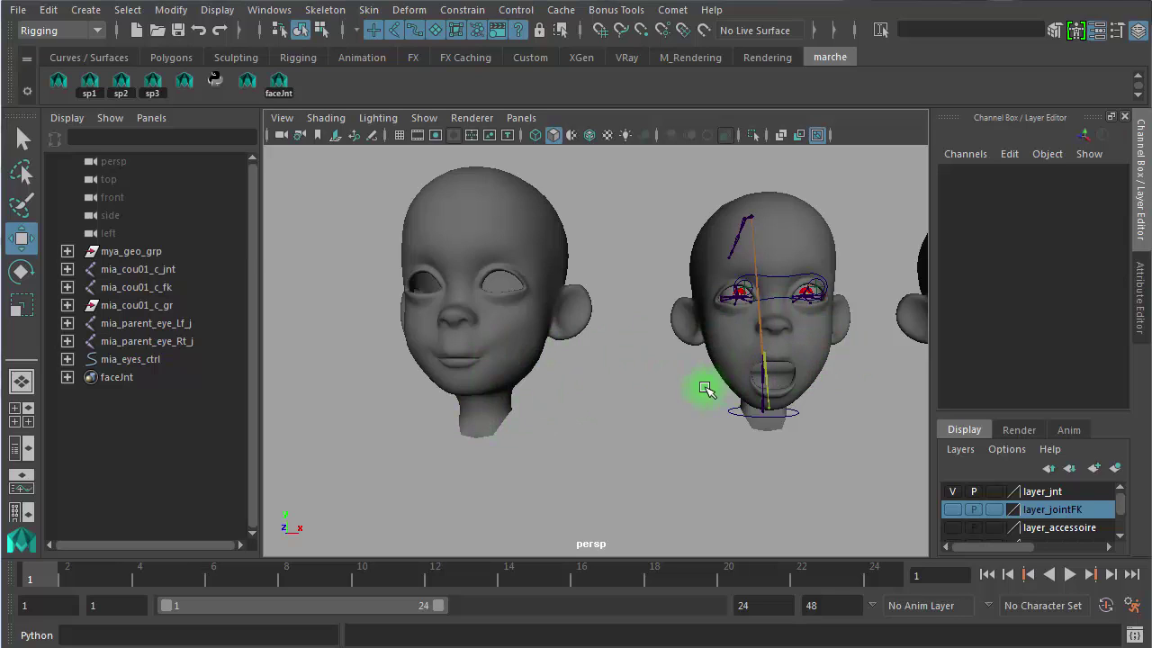
mouse_move(806, 372)
left_mouse_down()
mouse_move(694, 355)
mouse_move(869, 355)
mouse_move(815, 368)
left_mouse_up()
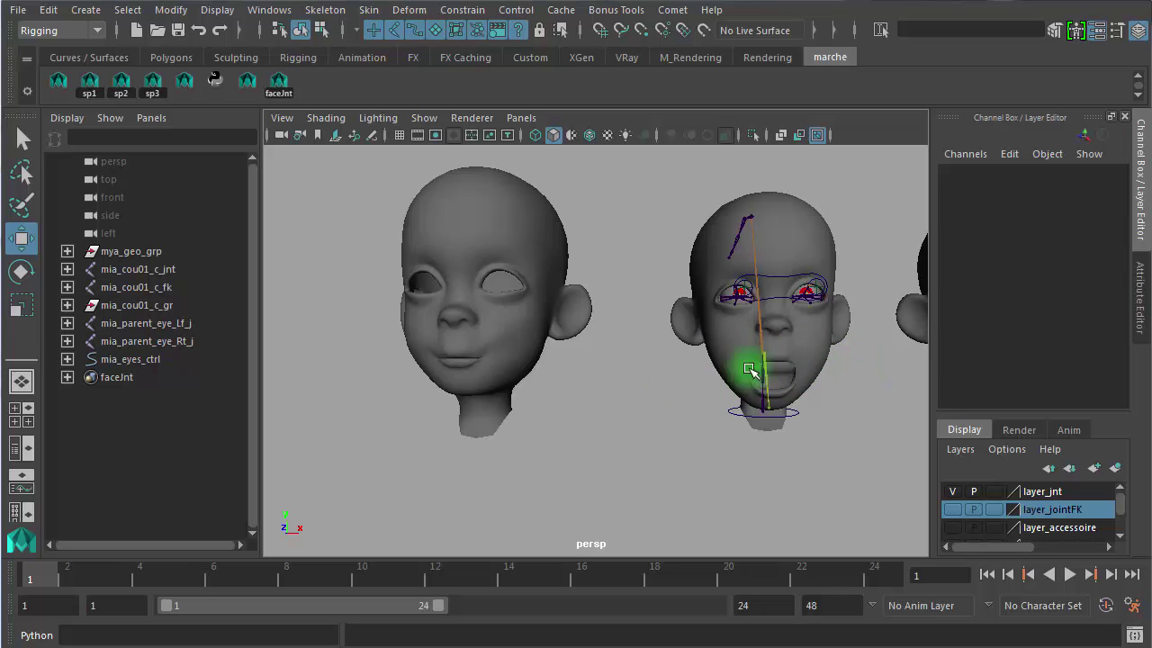
left_click_drag(345, 443, 594, 355)
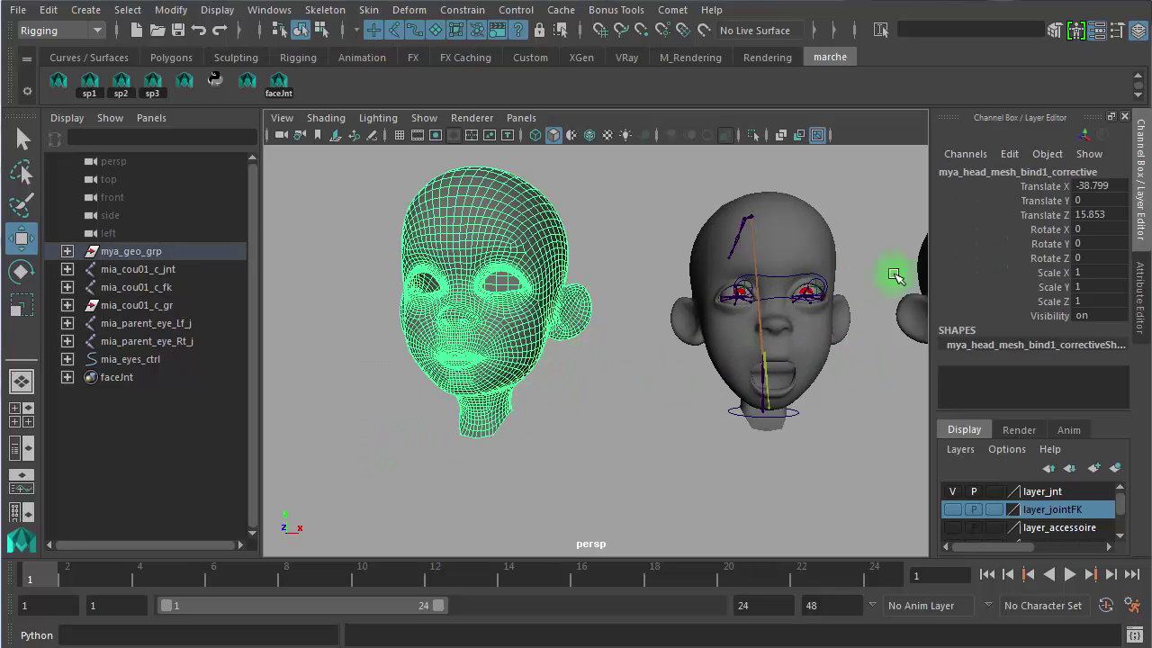
left_click(813, 244)
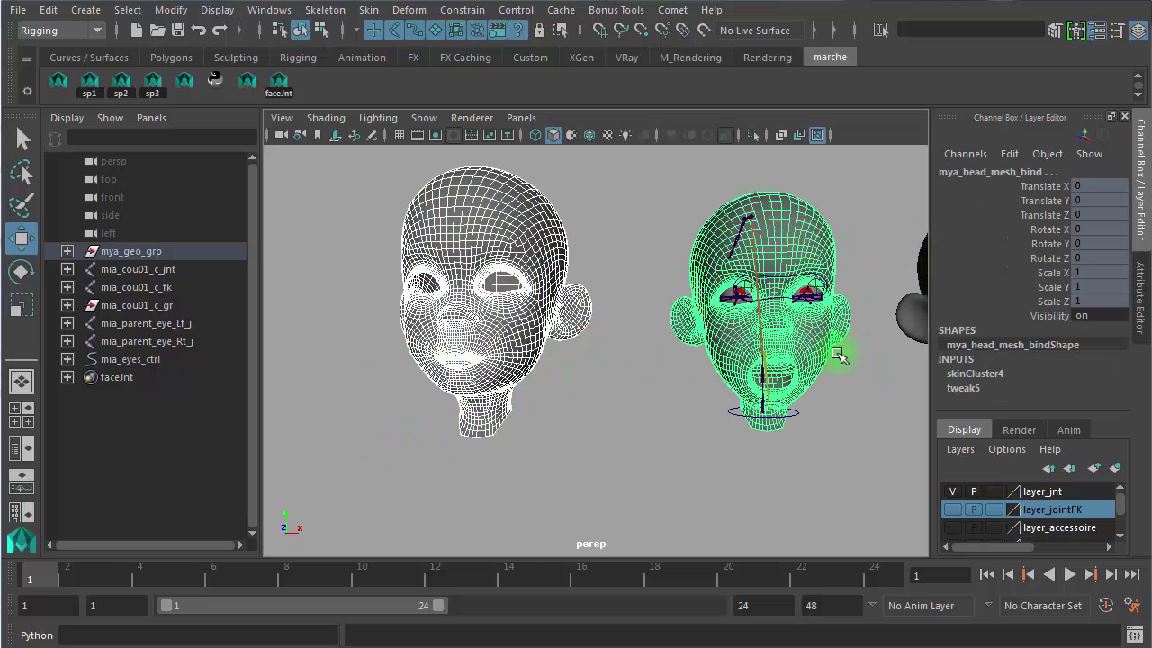
left_click(814, 441)
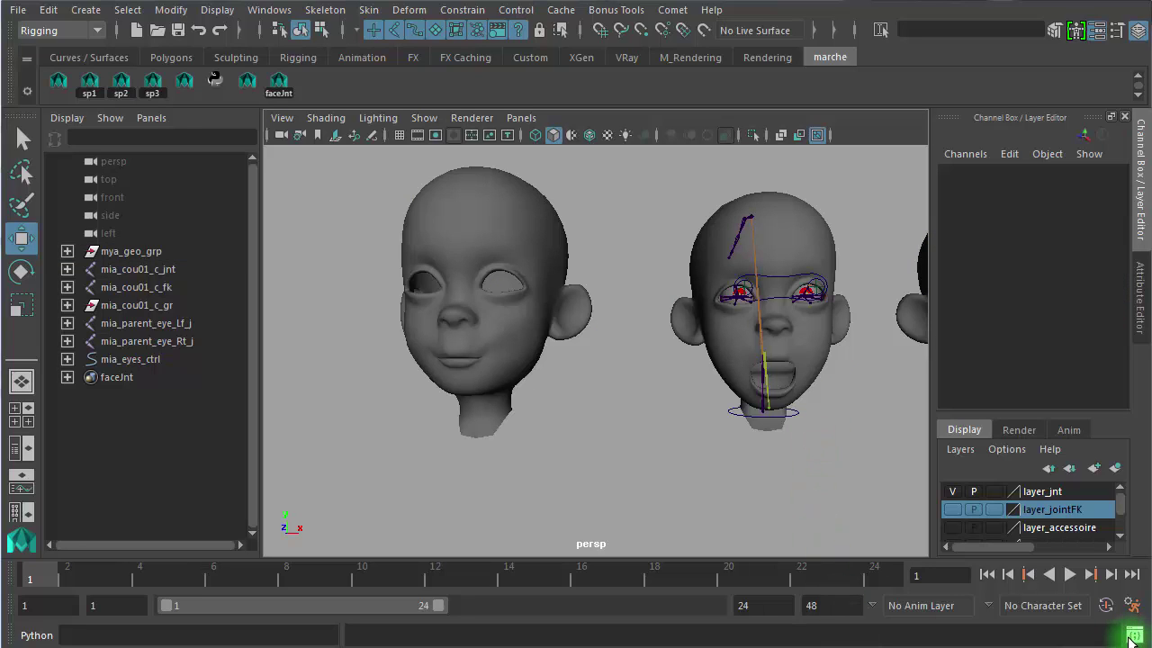
- Select the bound head mesh mya_head_mesh_bind
left_click(842, 340)
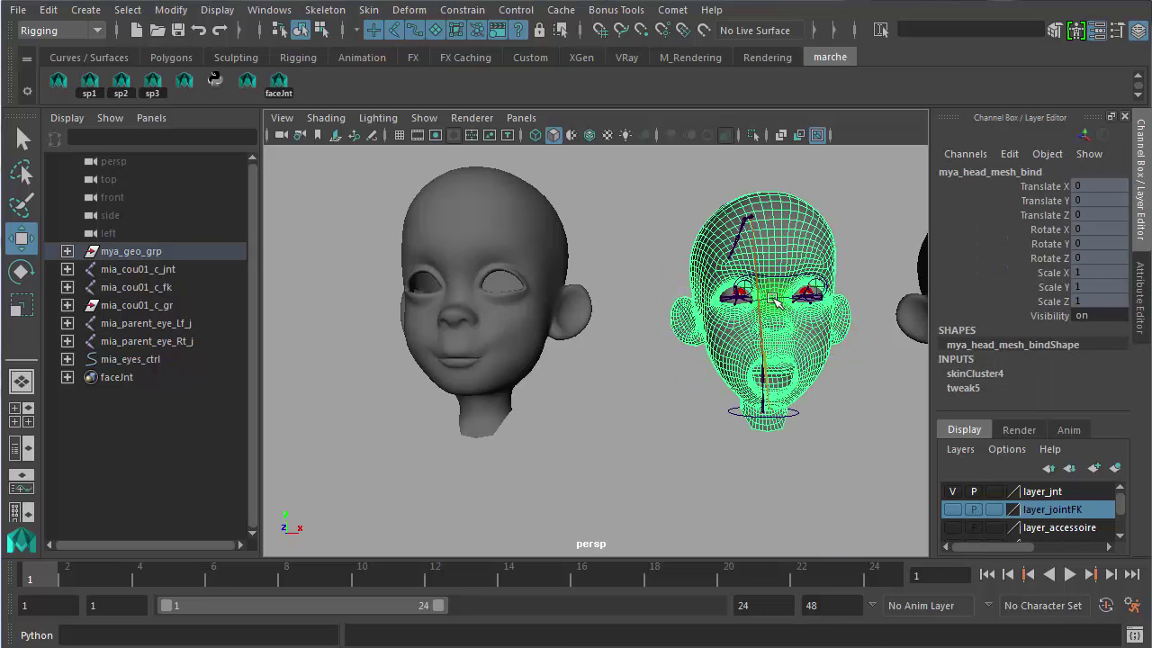